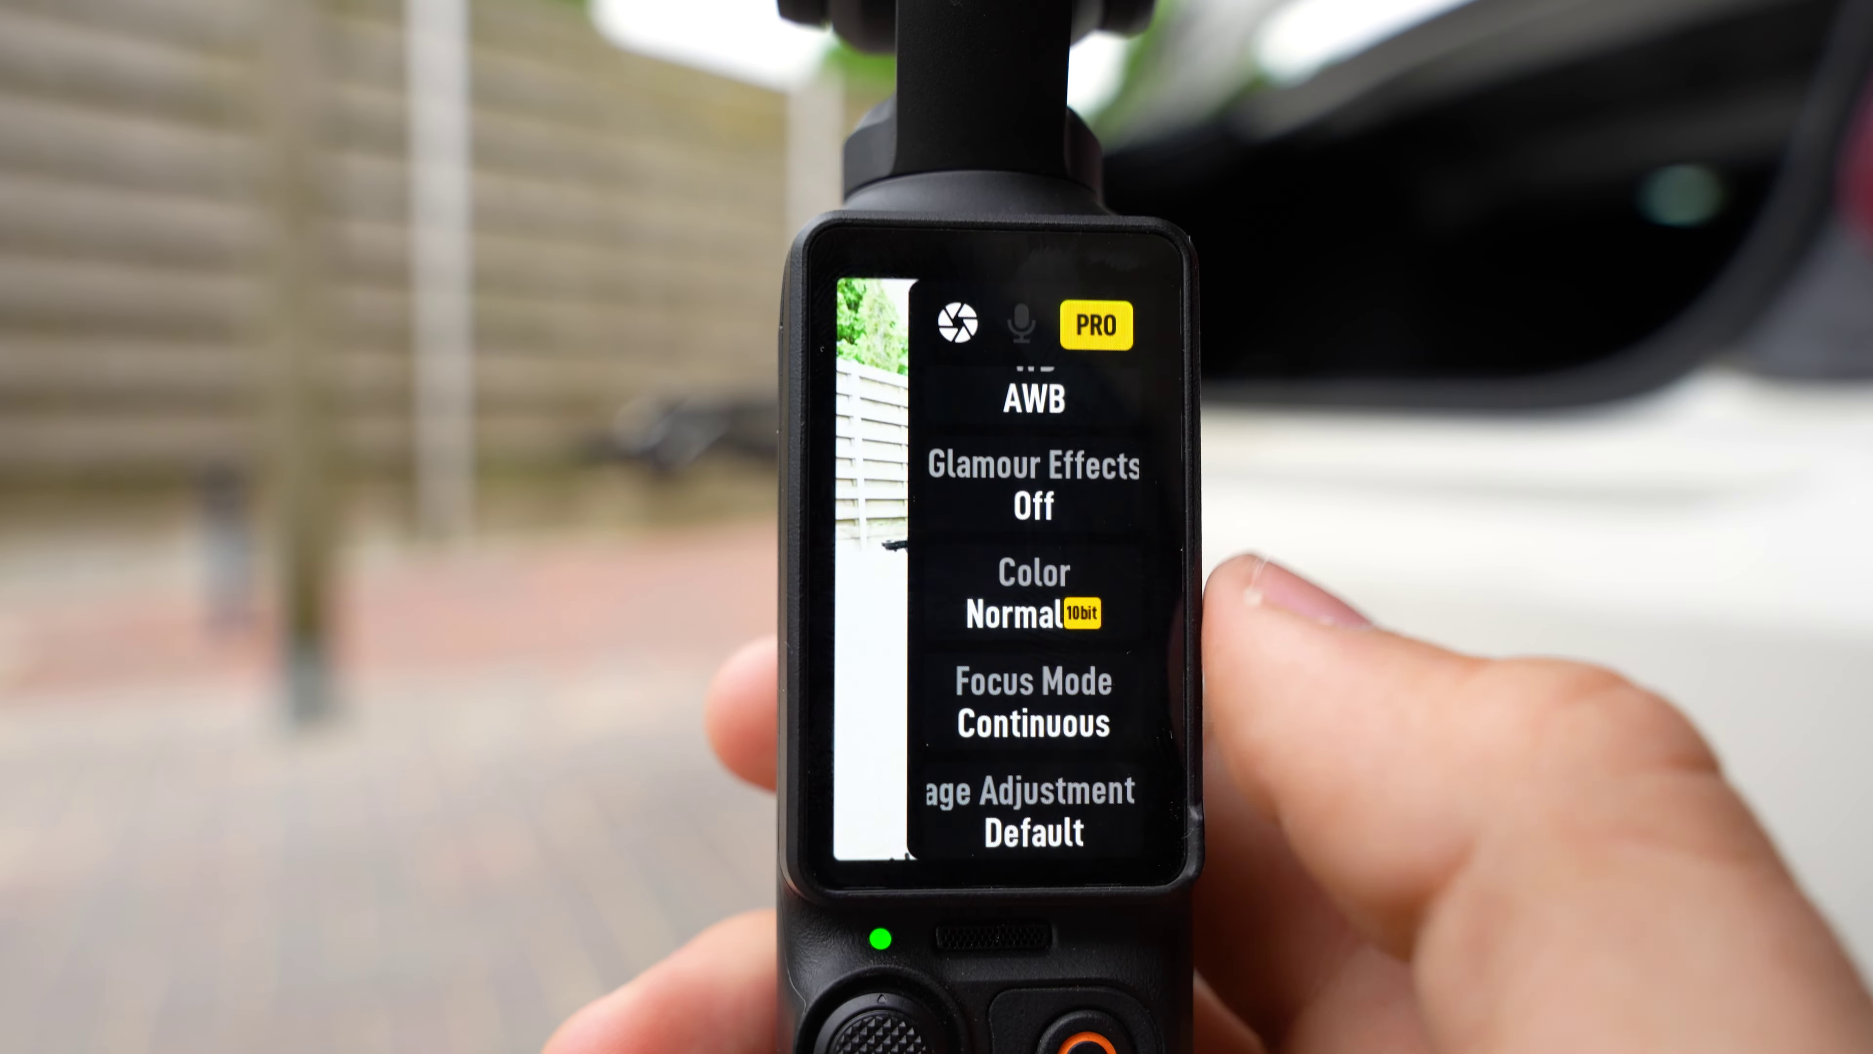
# - Switch the camera's Color profile to D-Log M (10bit)
pyautogui.click(1055, 616)
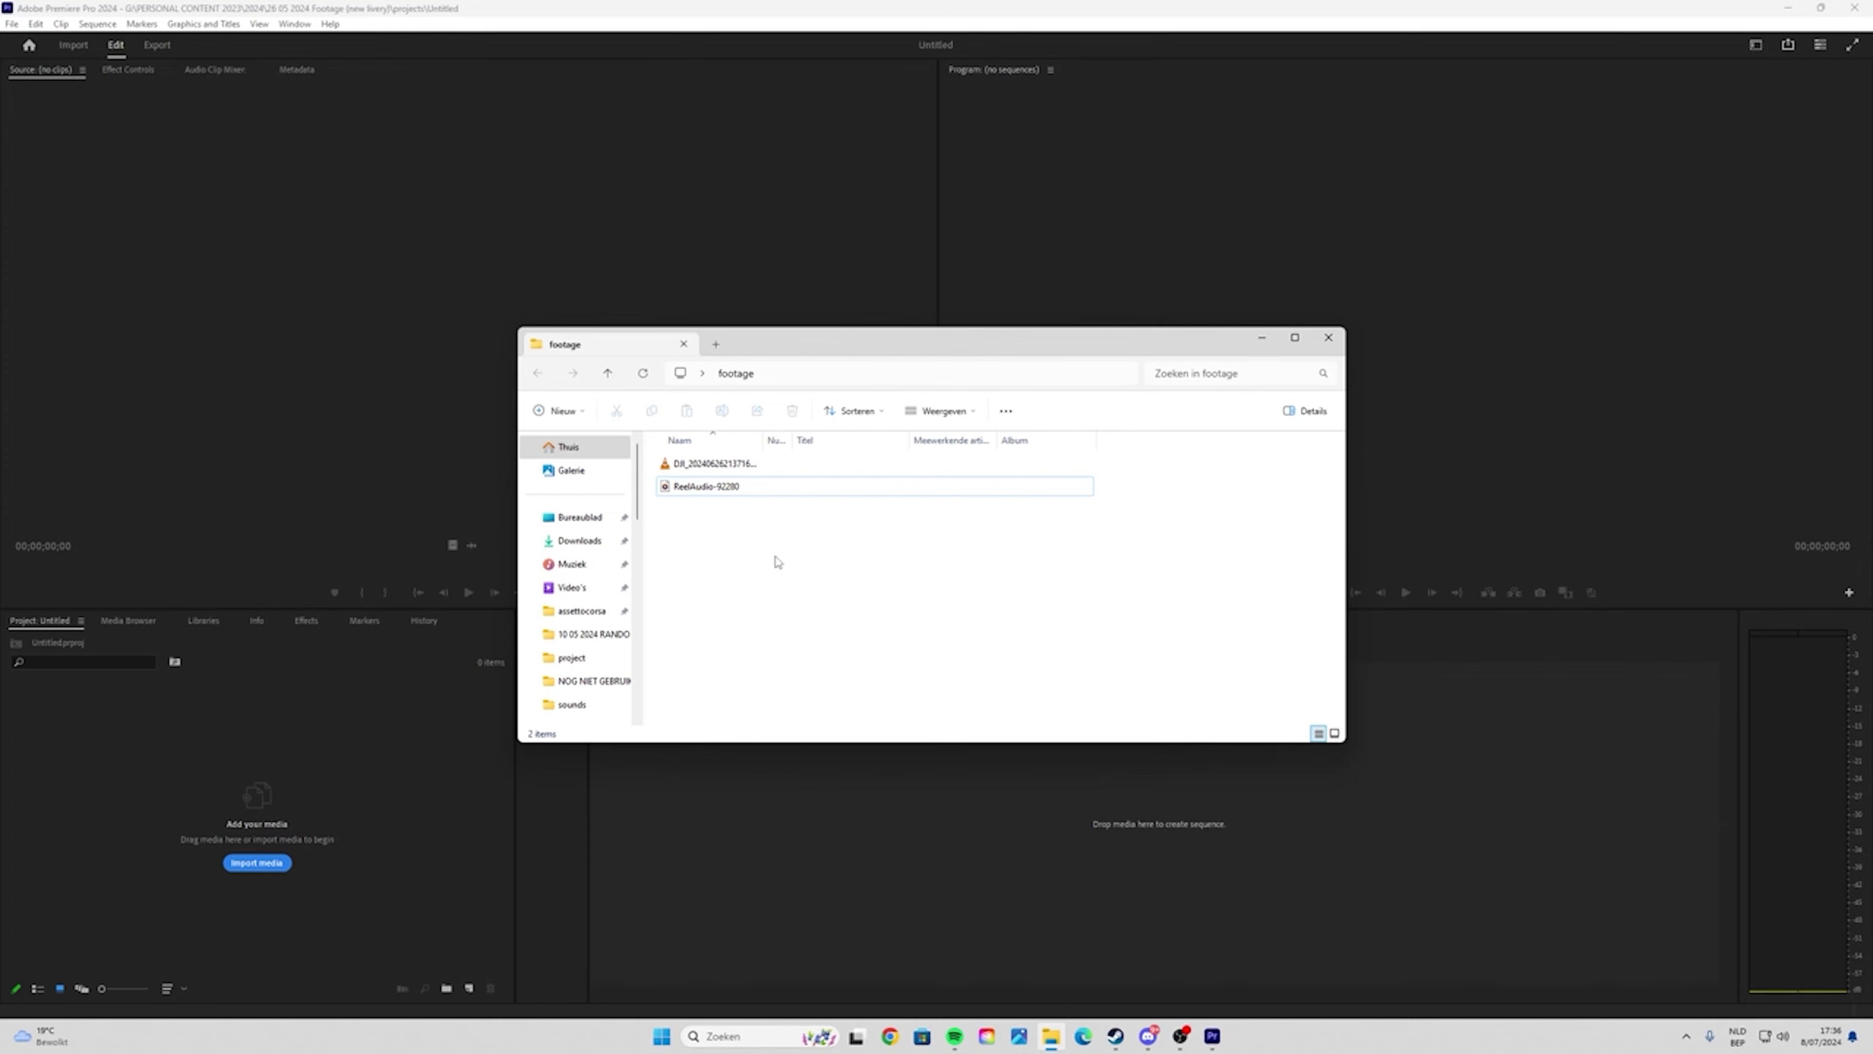
# - Check the DJI video and ReelAudio-92280 files in the footage folder, then move the window aside
pyautogui.click(741, 471)
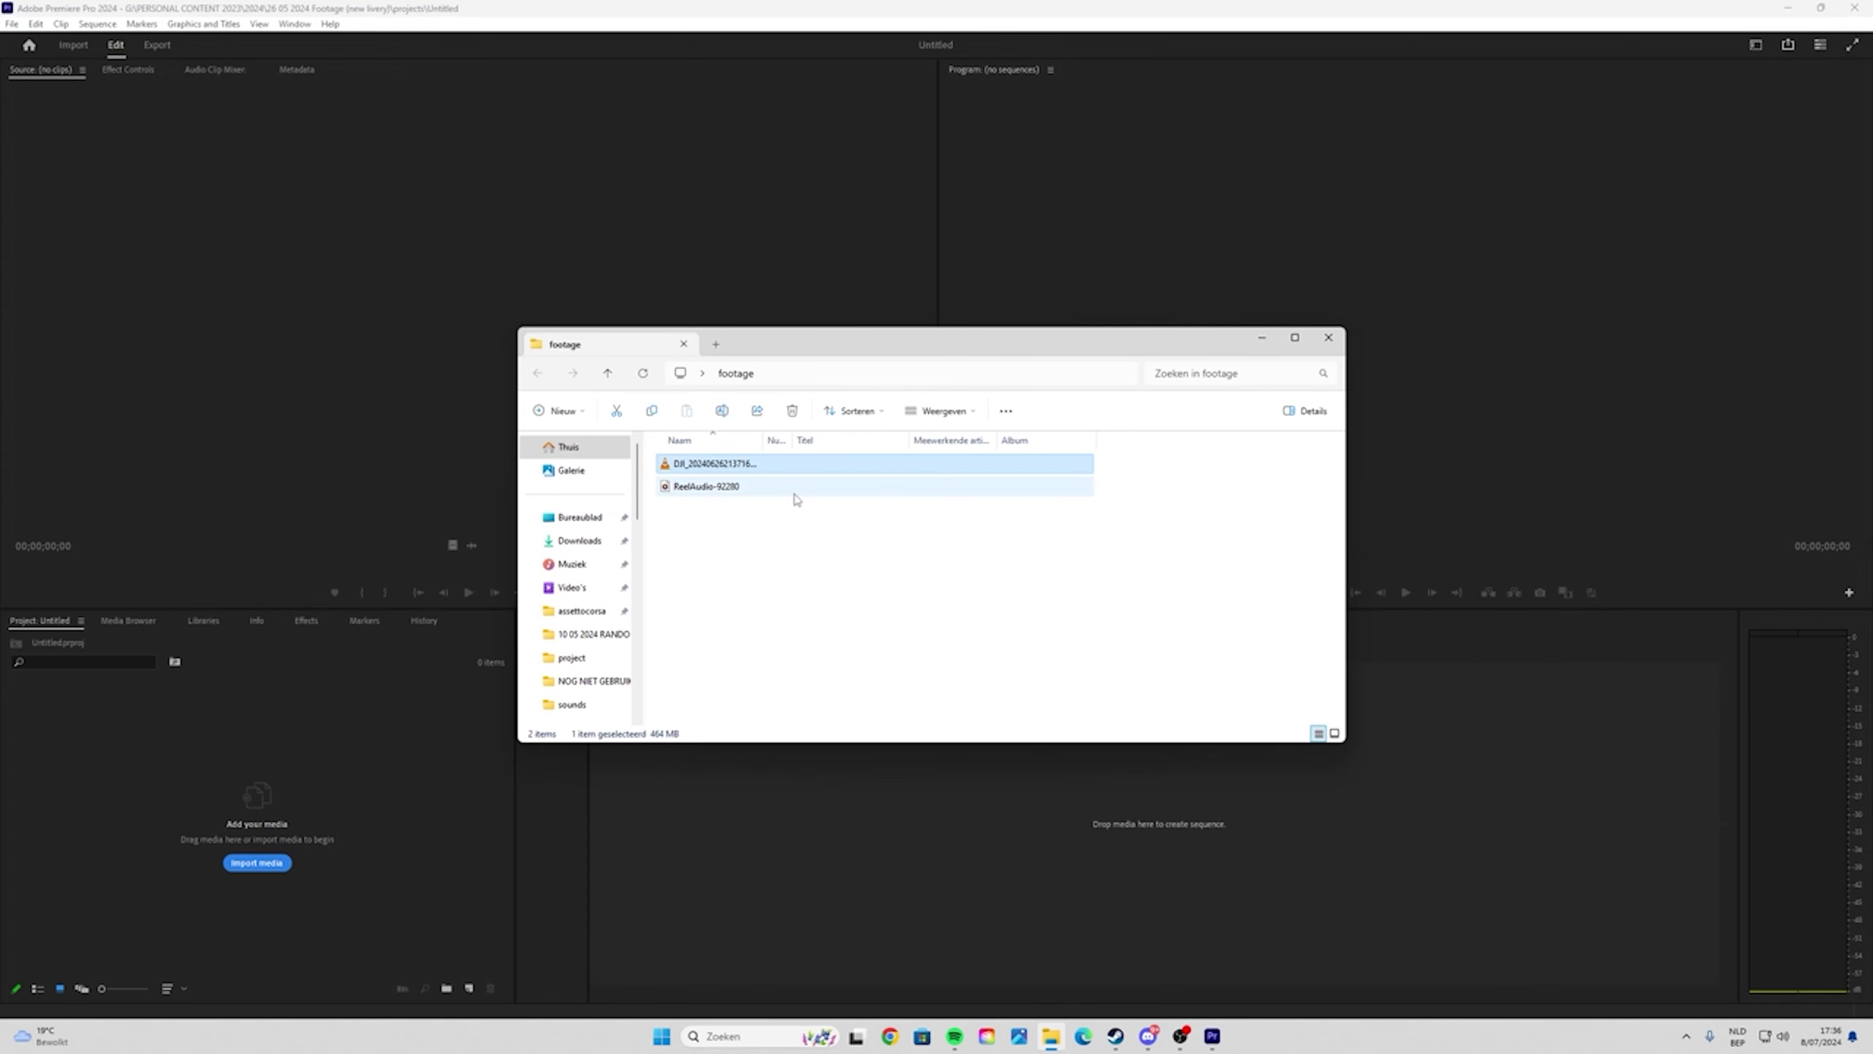
pyautogui.moveTo(825, 347)
pyautogui.mouseDown()
pyautogui.moveTo(866, 344)
pyautogui.moveTo(844, 342)
pyautogui.mouseUp()
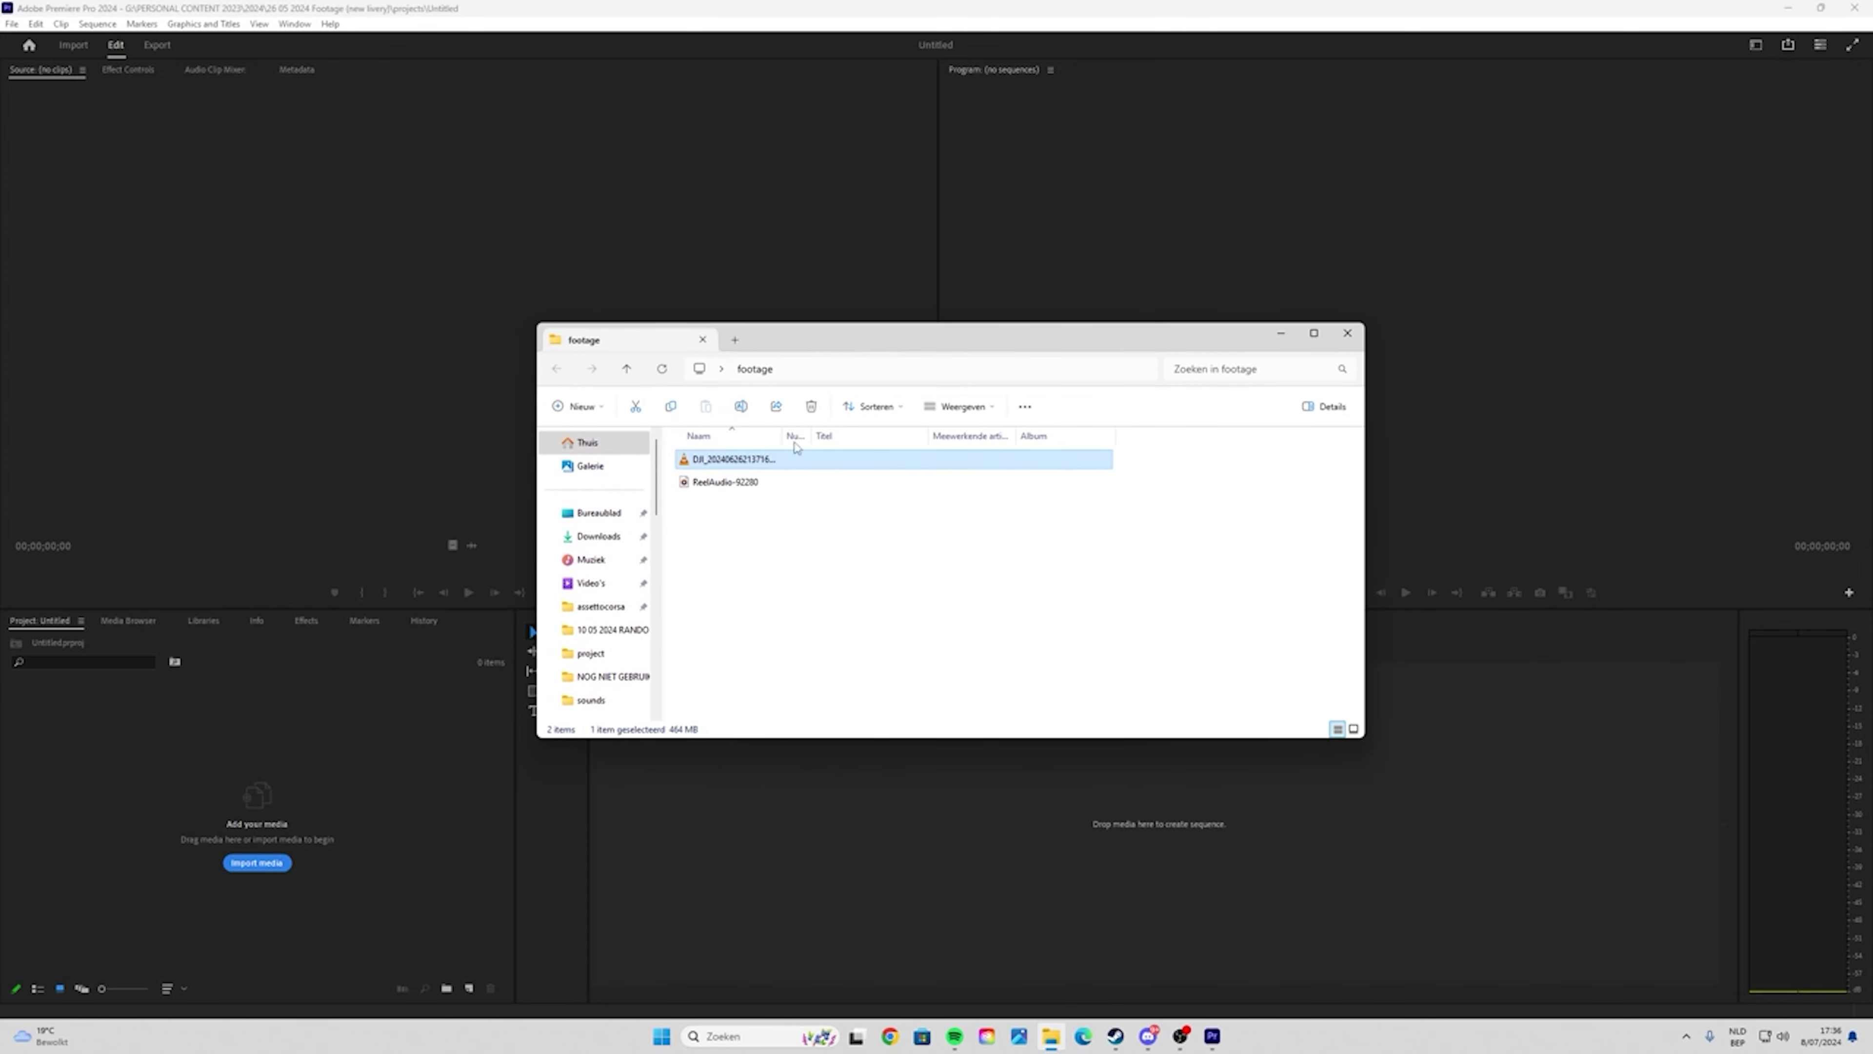
pyautogui.click(759, 484)
pyautogui.moveTo(838, 345); pyautogui.dragTo(918, 358)
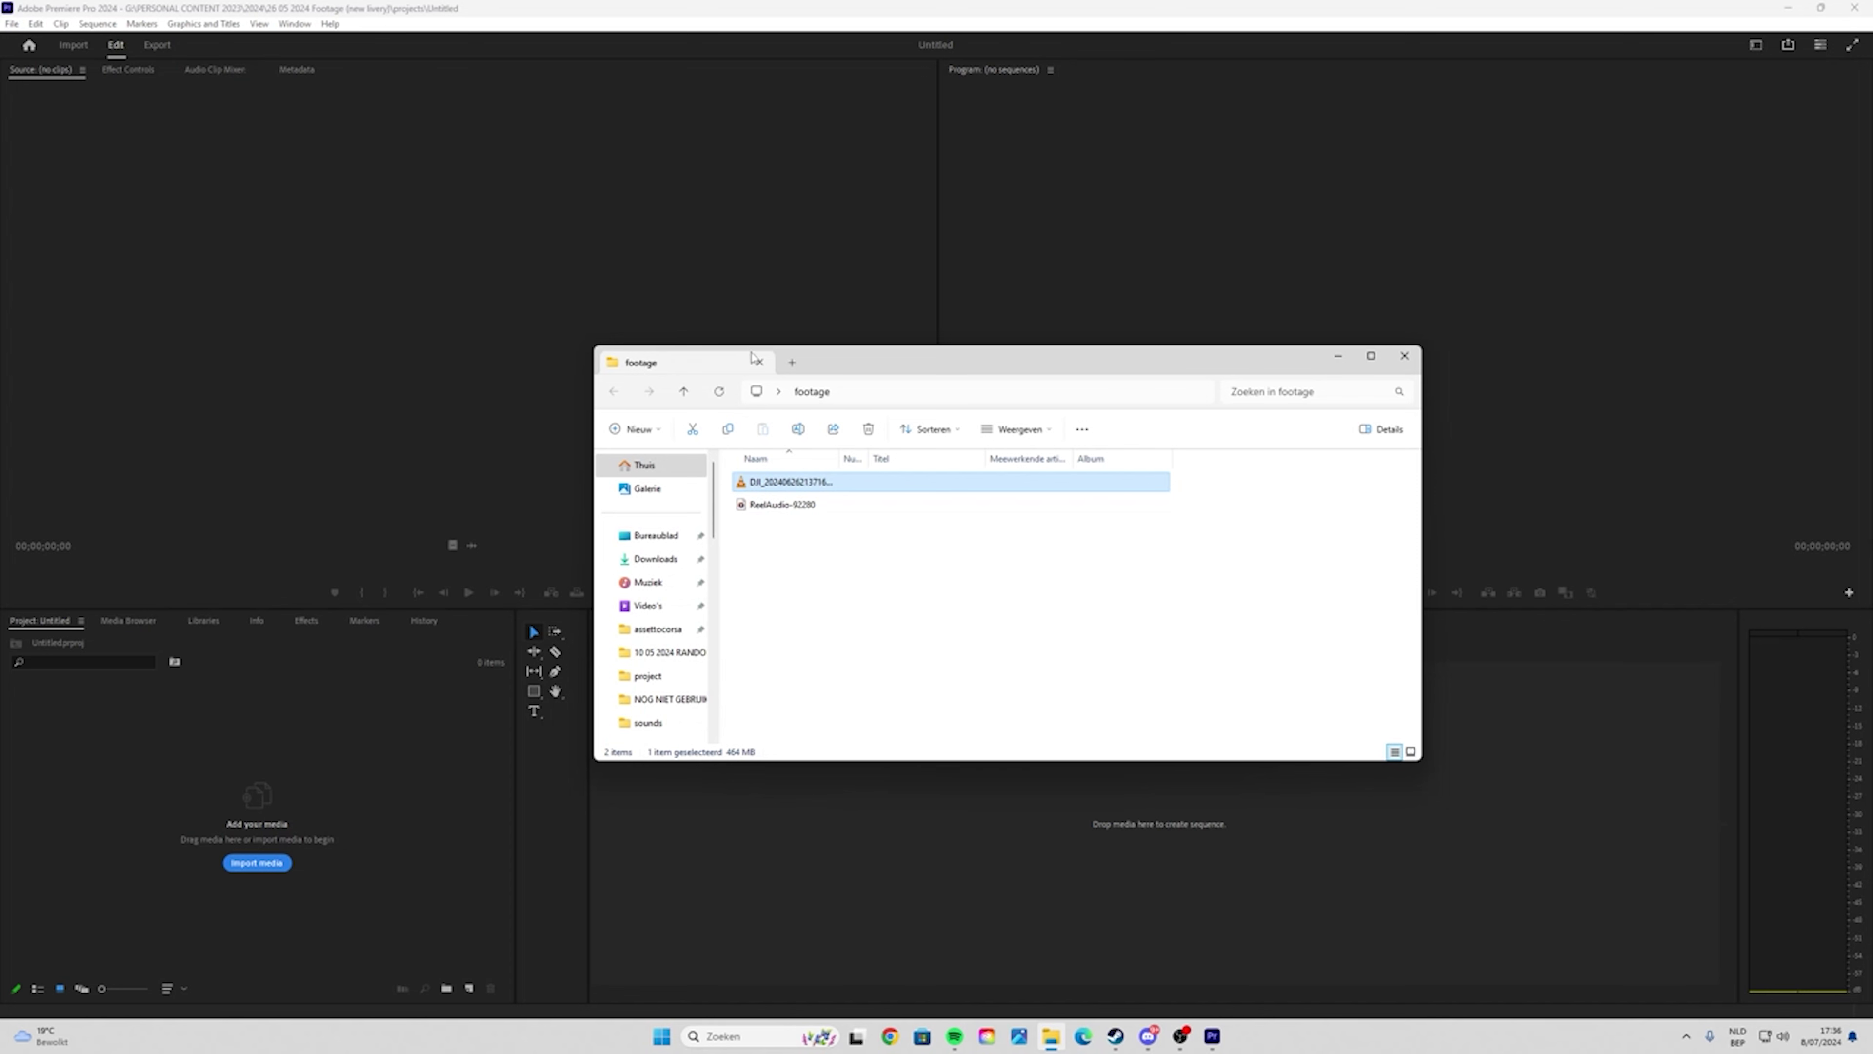
pyautogui.moveTo(886, 366); pyautogui.dragTo(955, 438)
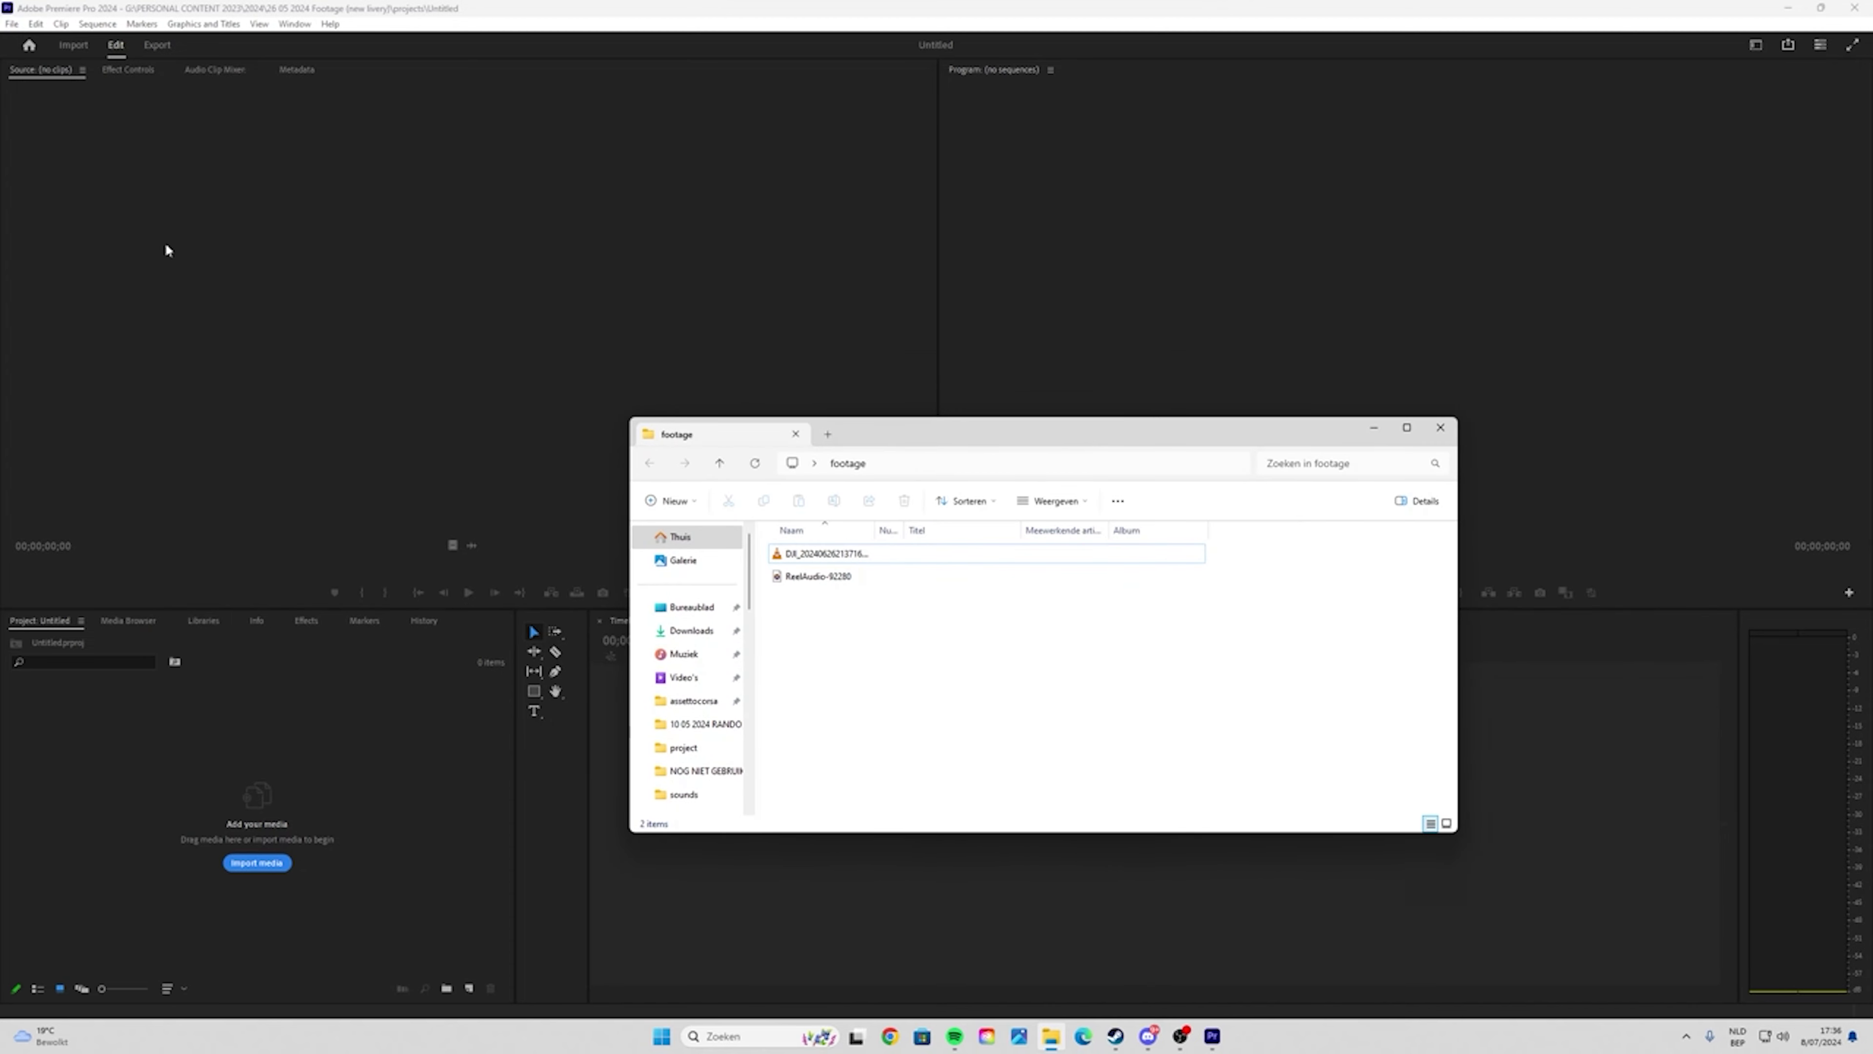
pyautogui.click(13, 25)
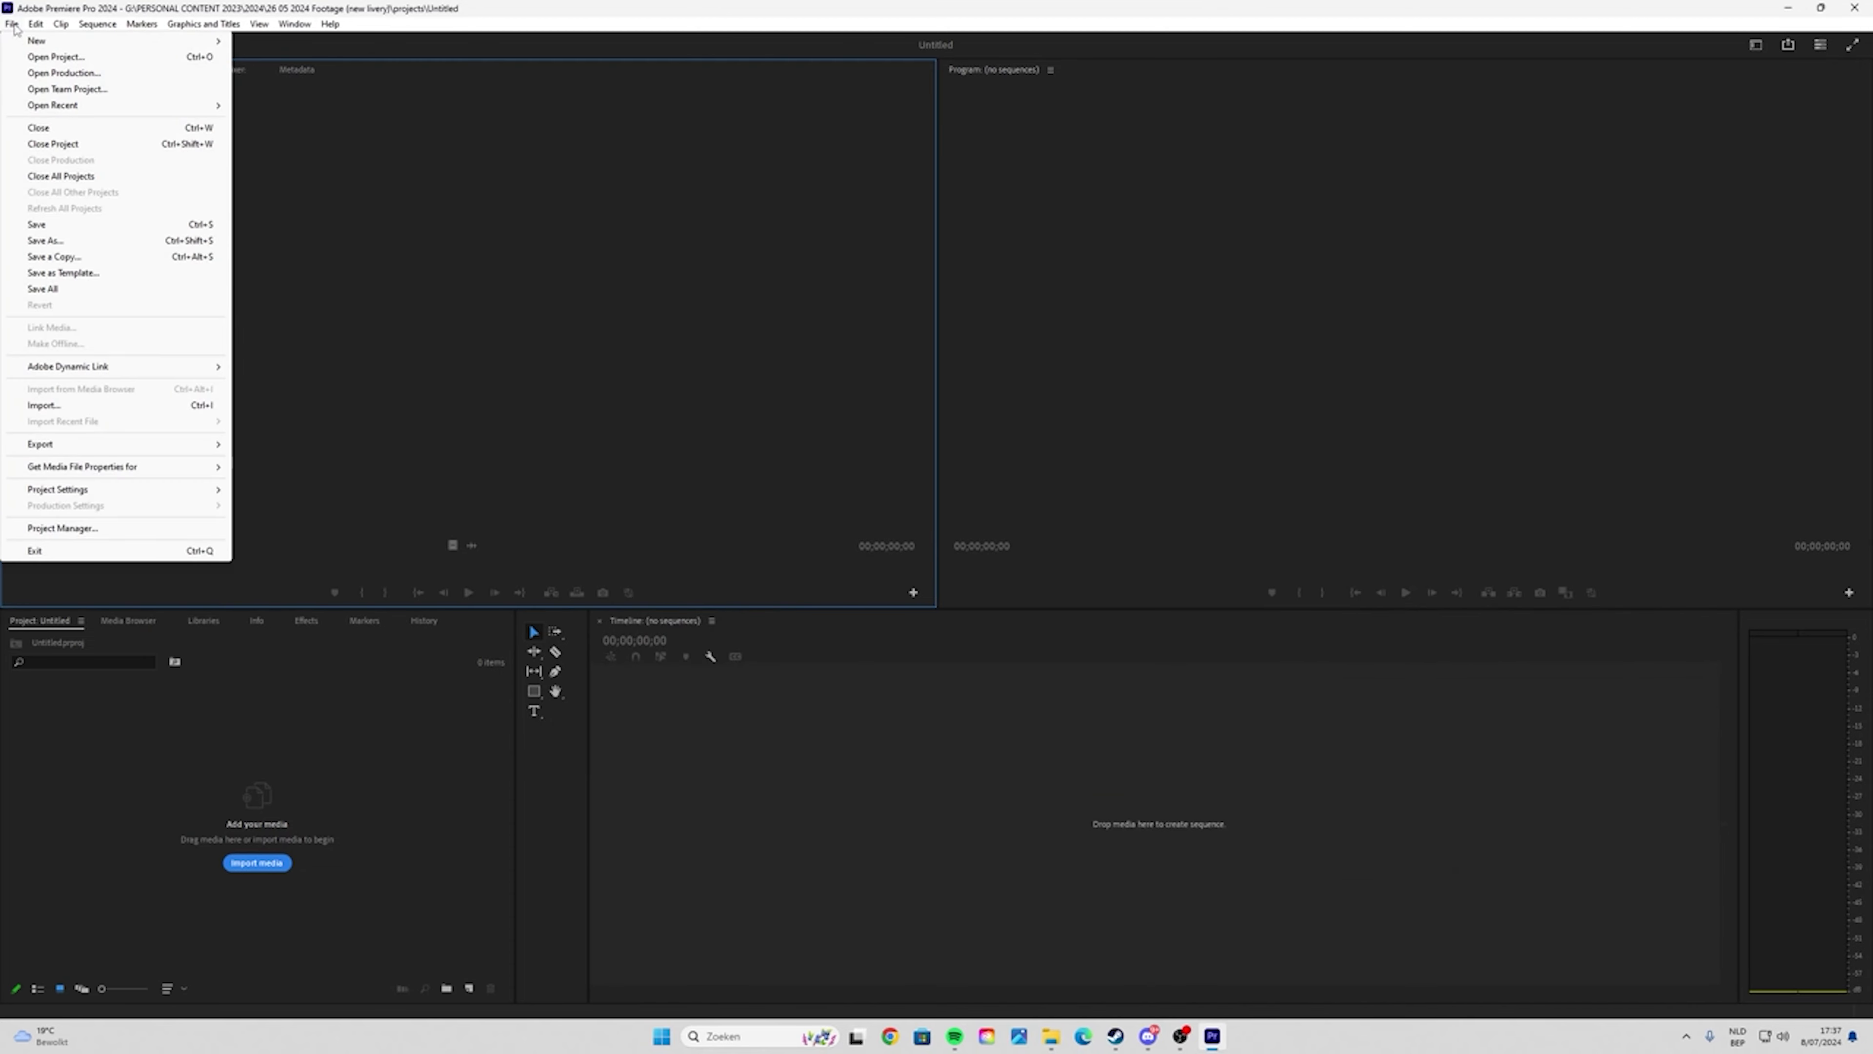
# - Create a new vertical sequence, Sequence 02, with a 29.97 frames/second timebase
pyautogui.moveTo(143, 46)
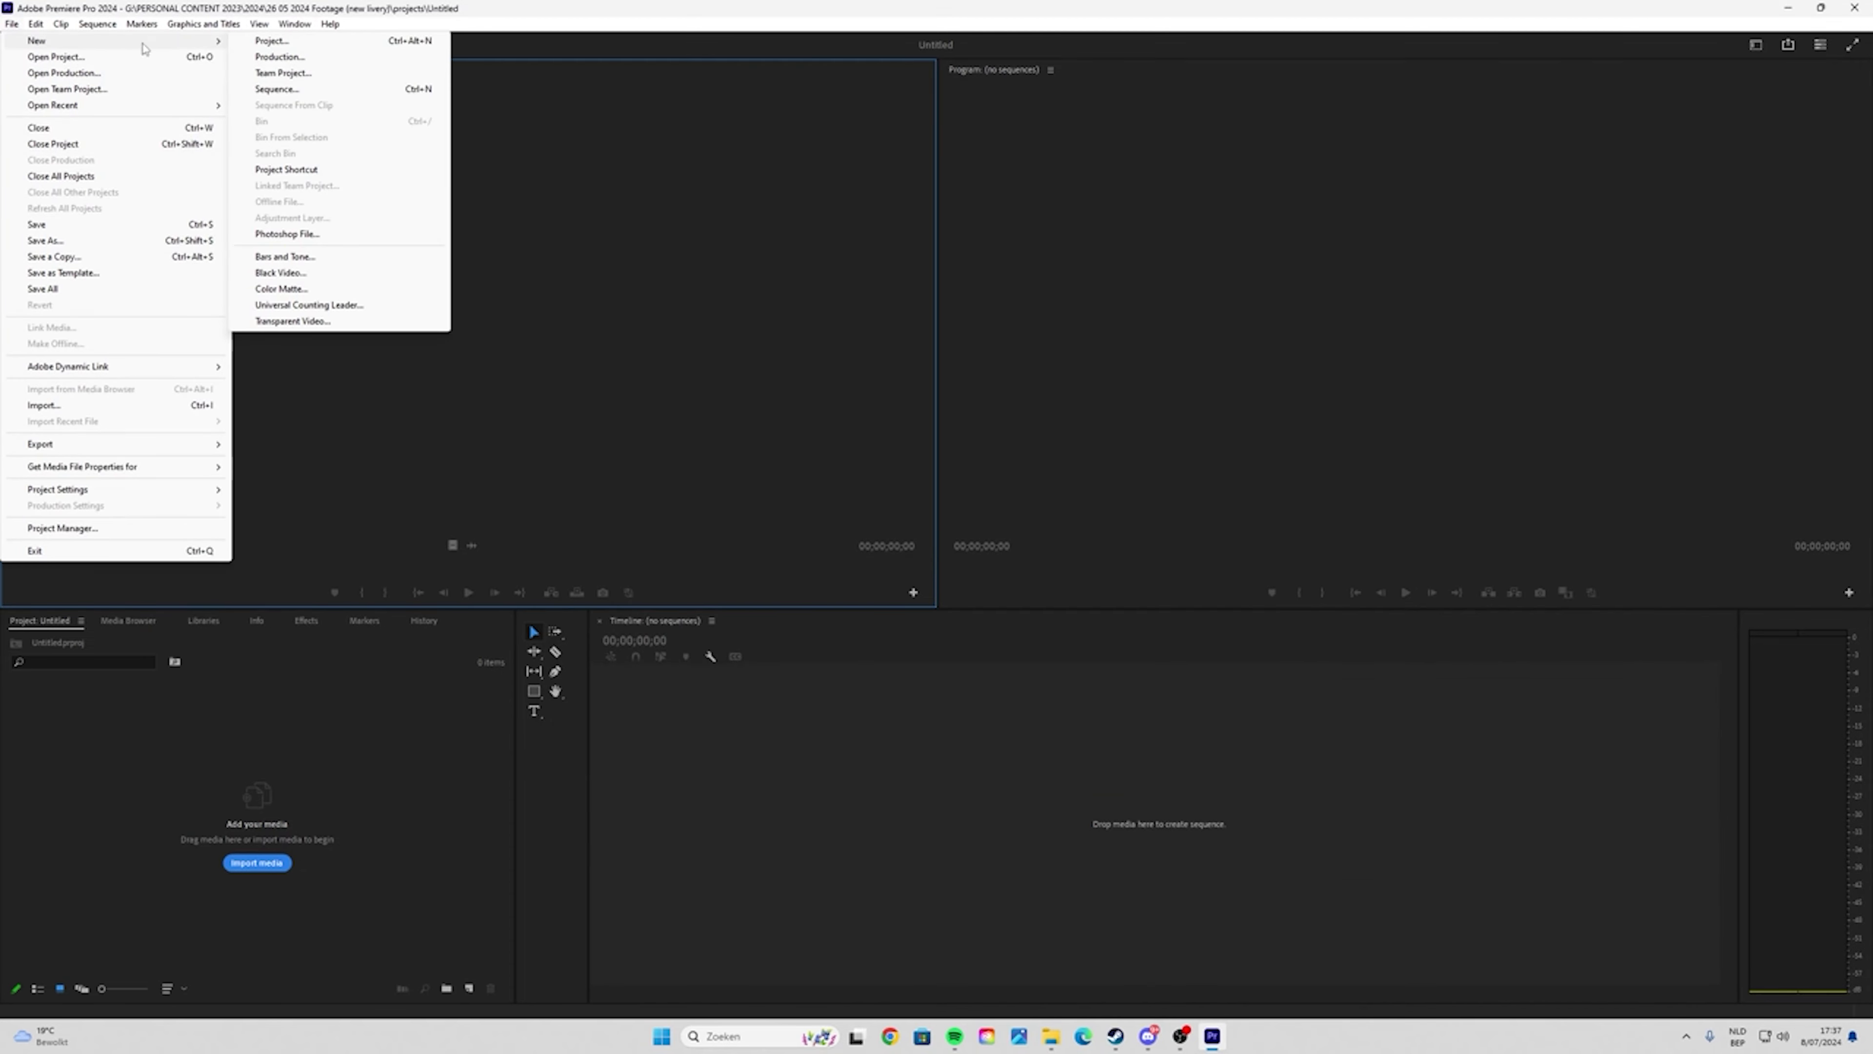
pyautogui.click(333, 89)
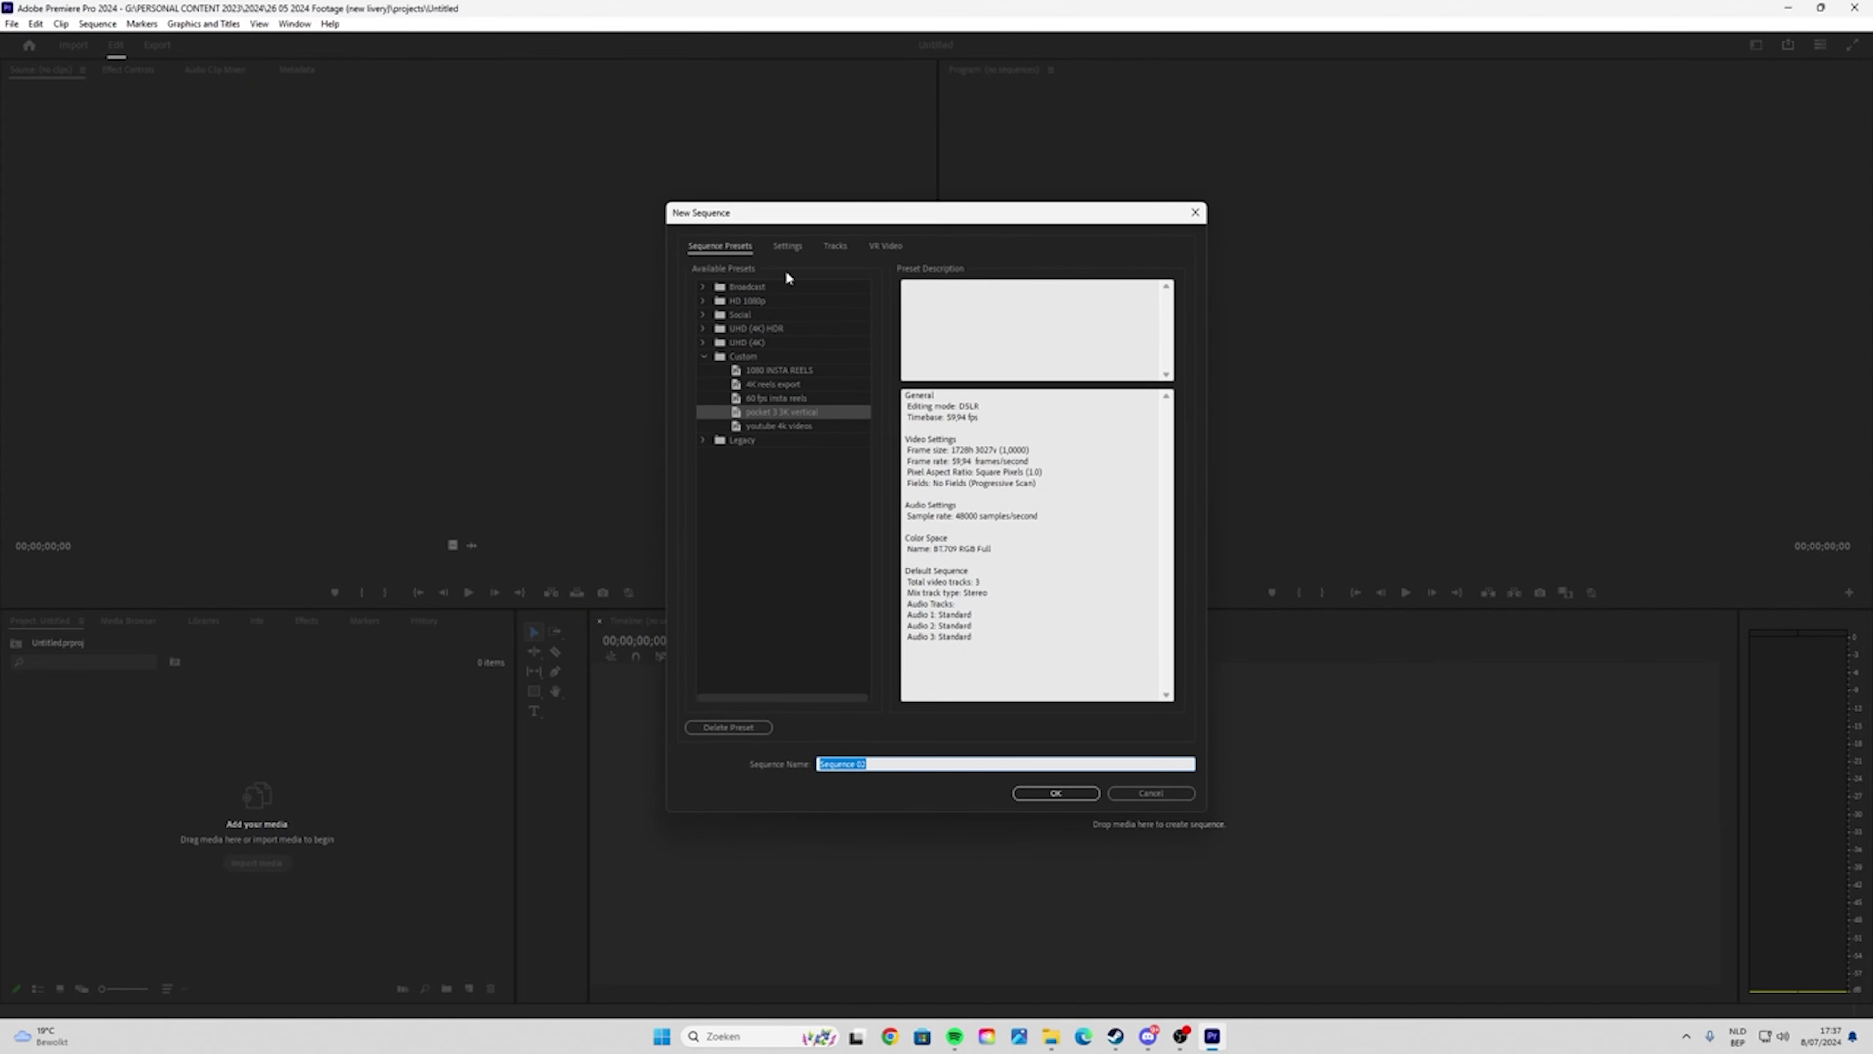
pyautogui.click(785, 247)
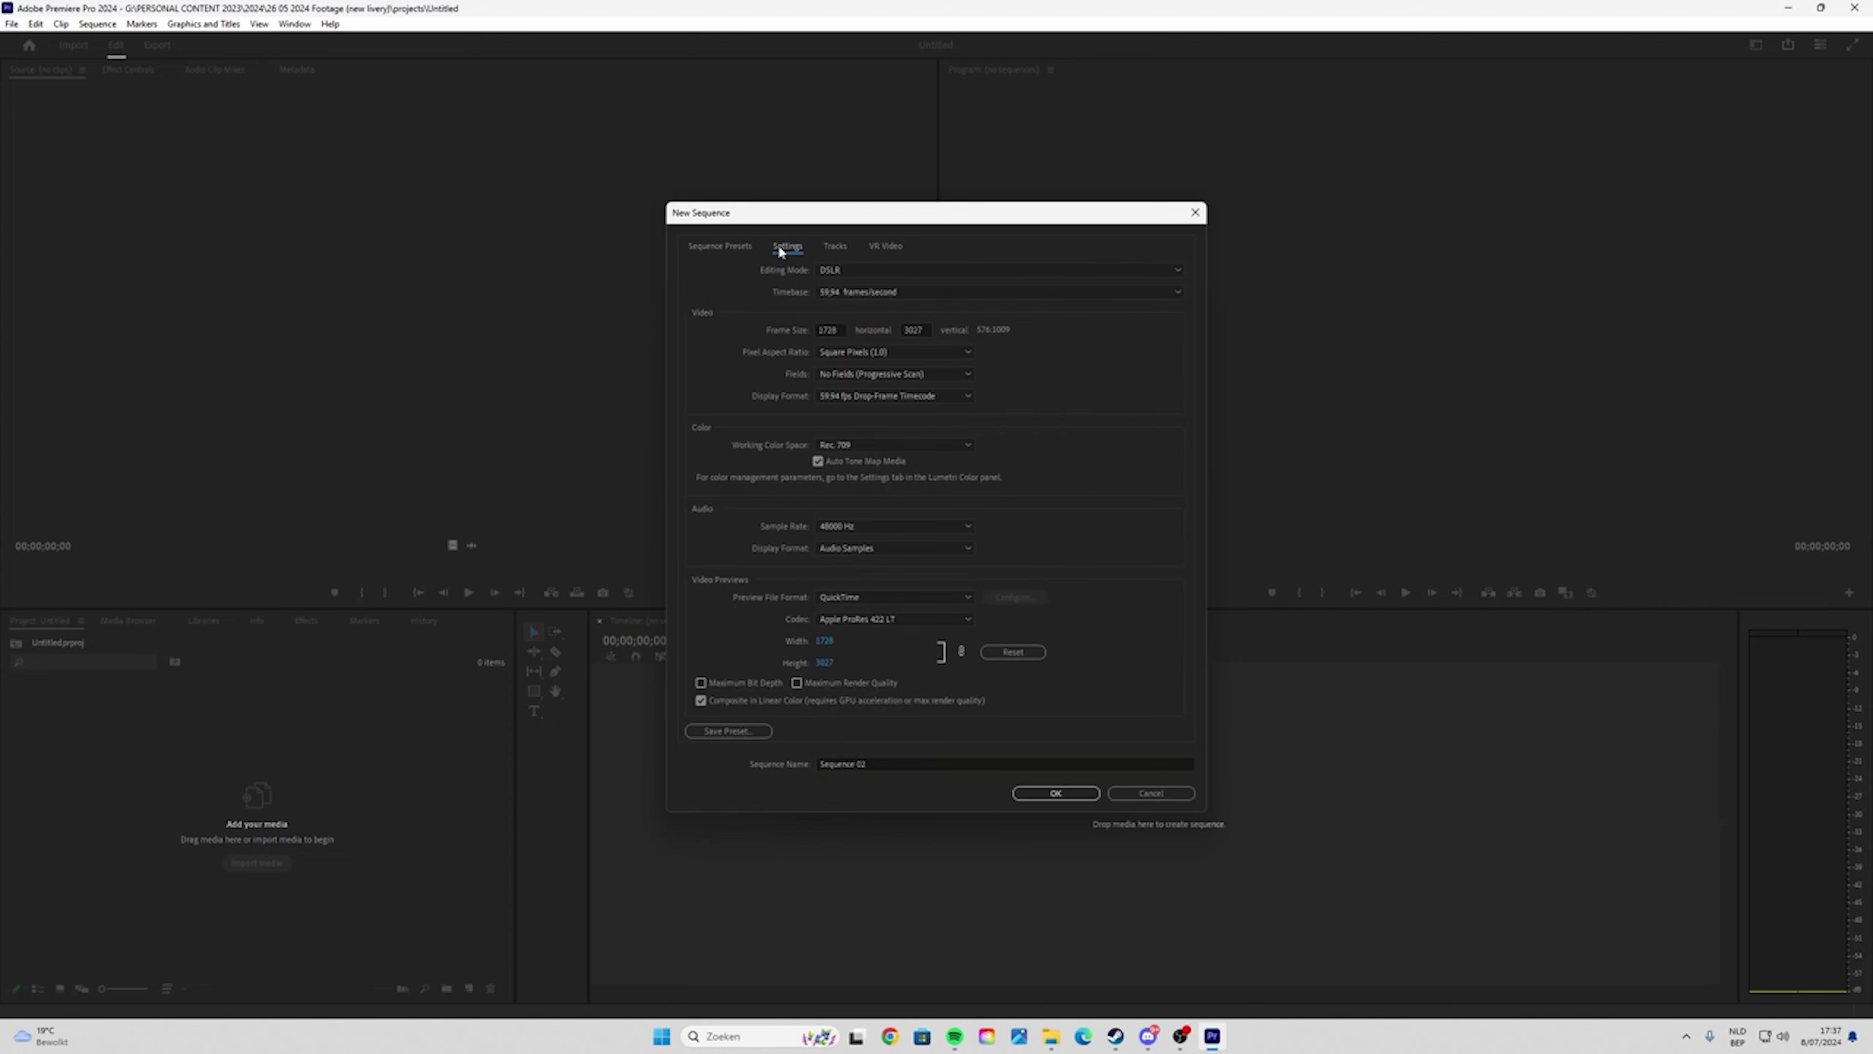
pyautogui.click(889, 290)
pyautogui.click(895, 325)
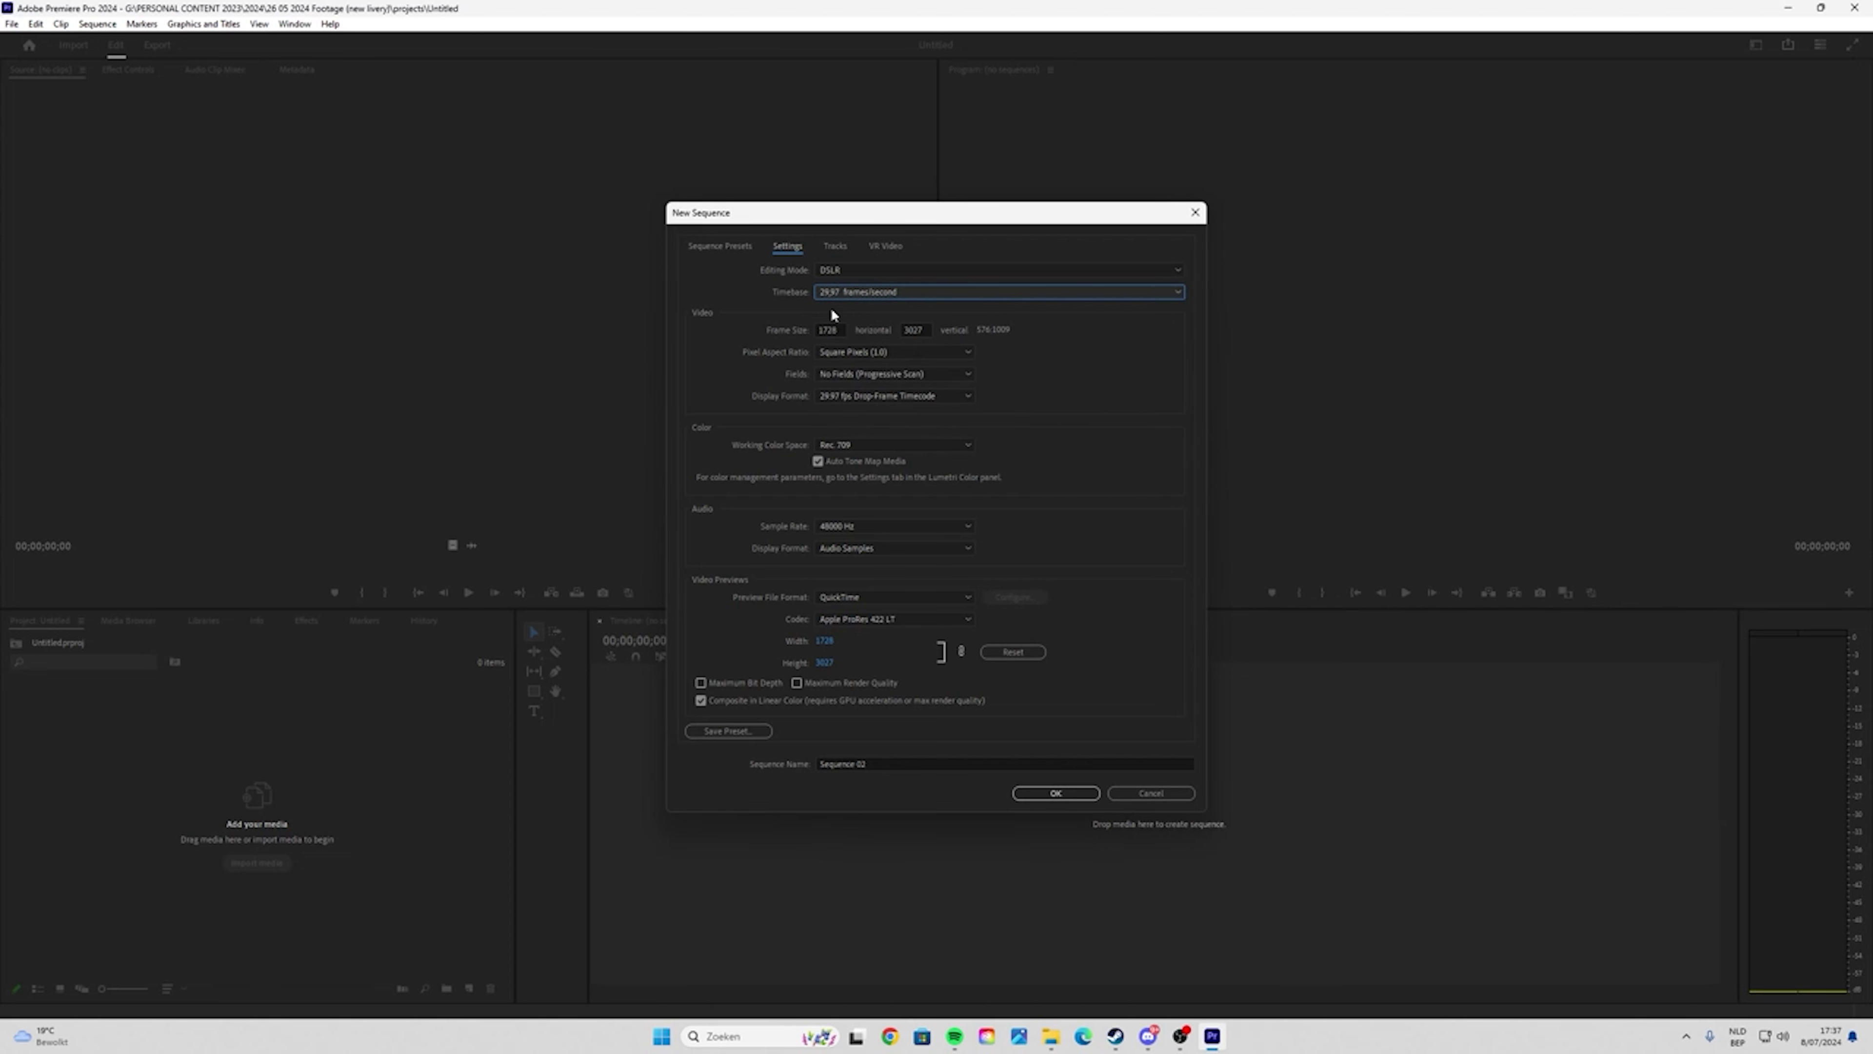
pyautogui.click(830, 291)
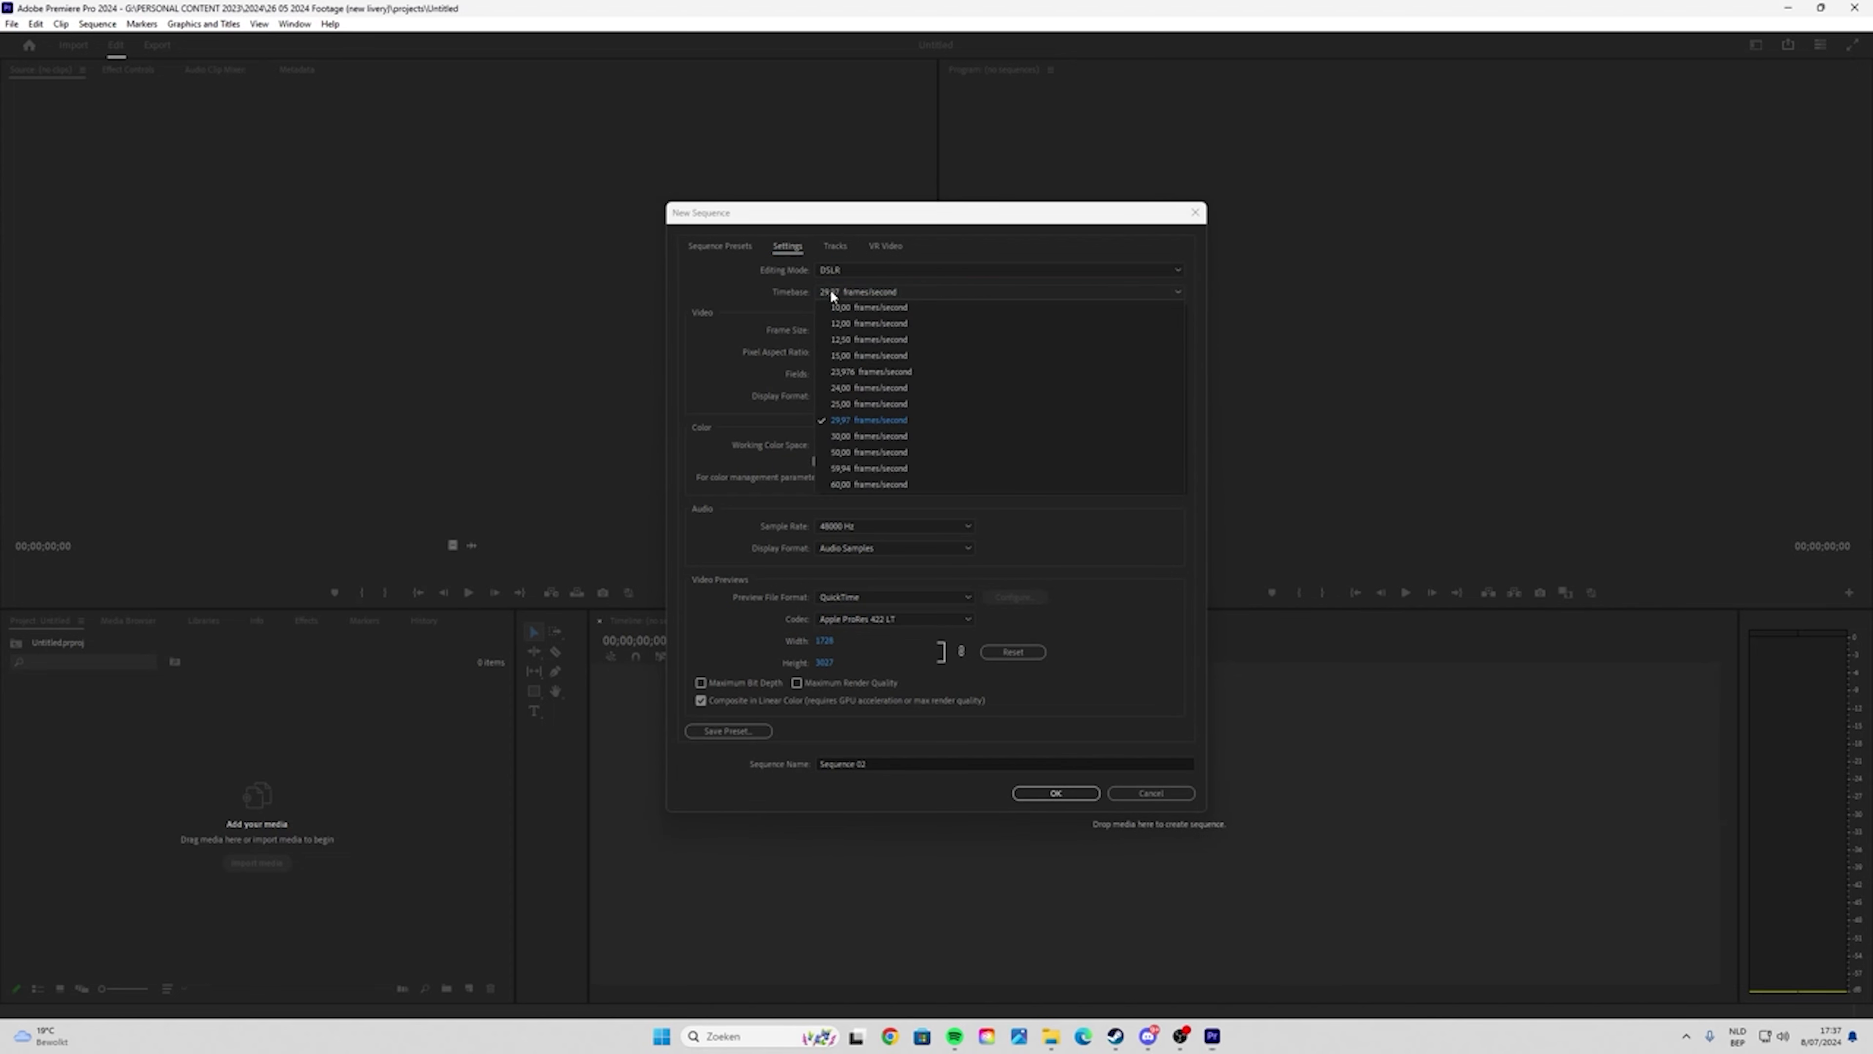
pyautogui.click(857, 419)
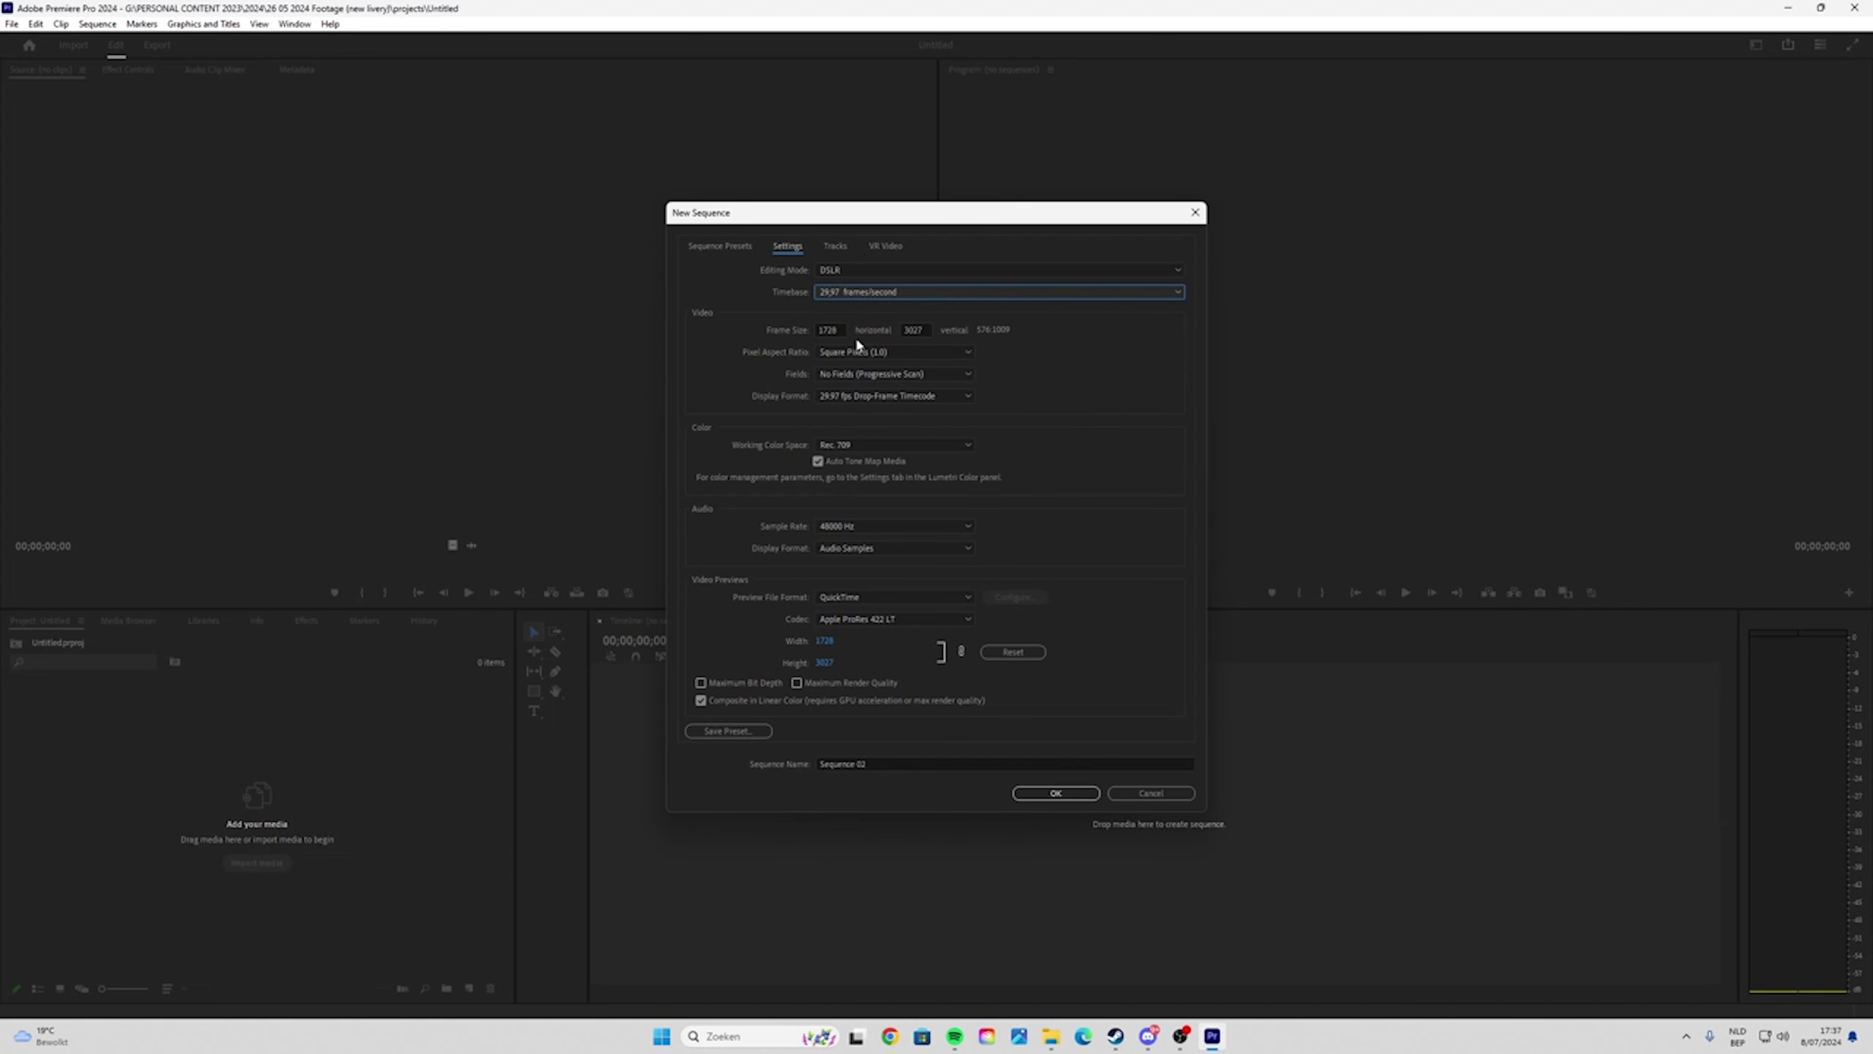
pyautogui.click(1056, 793)
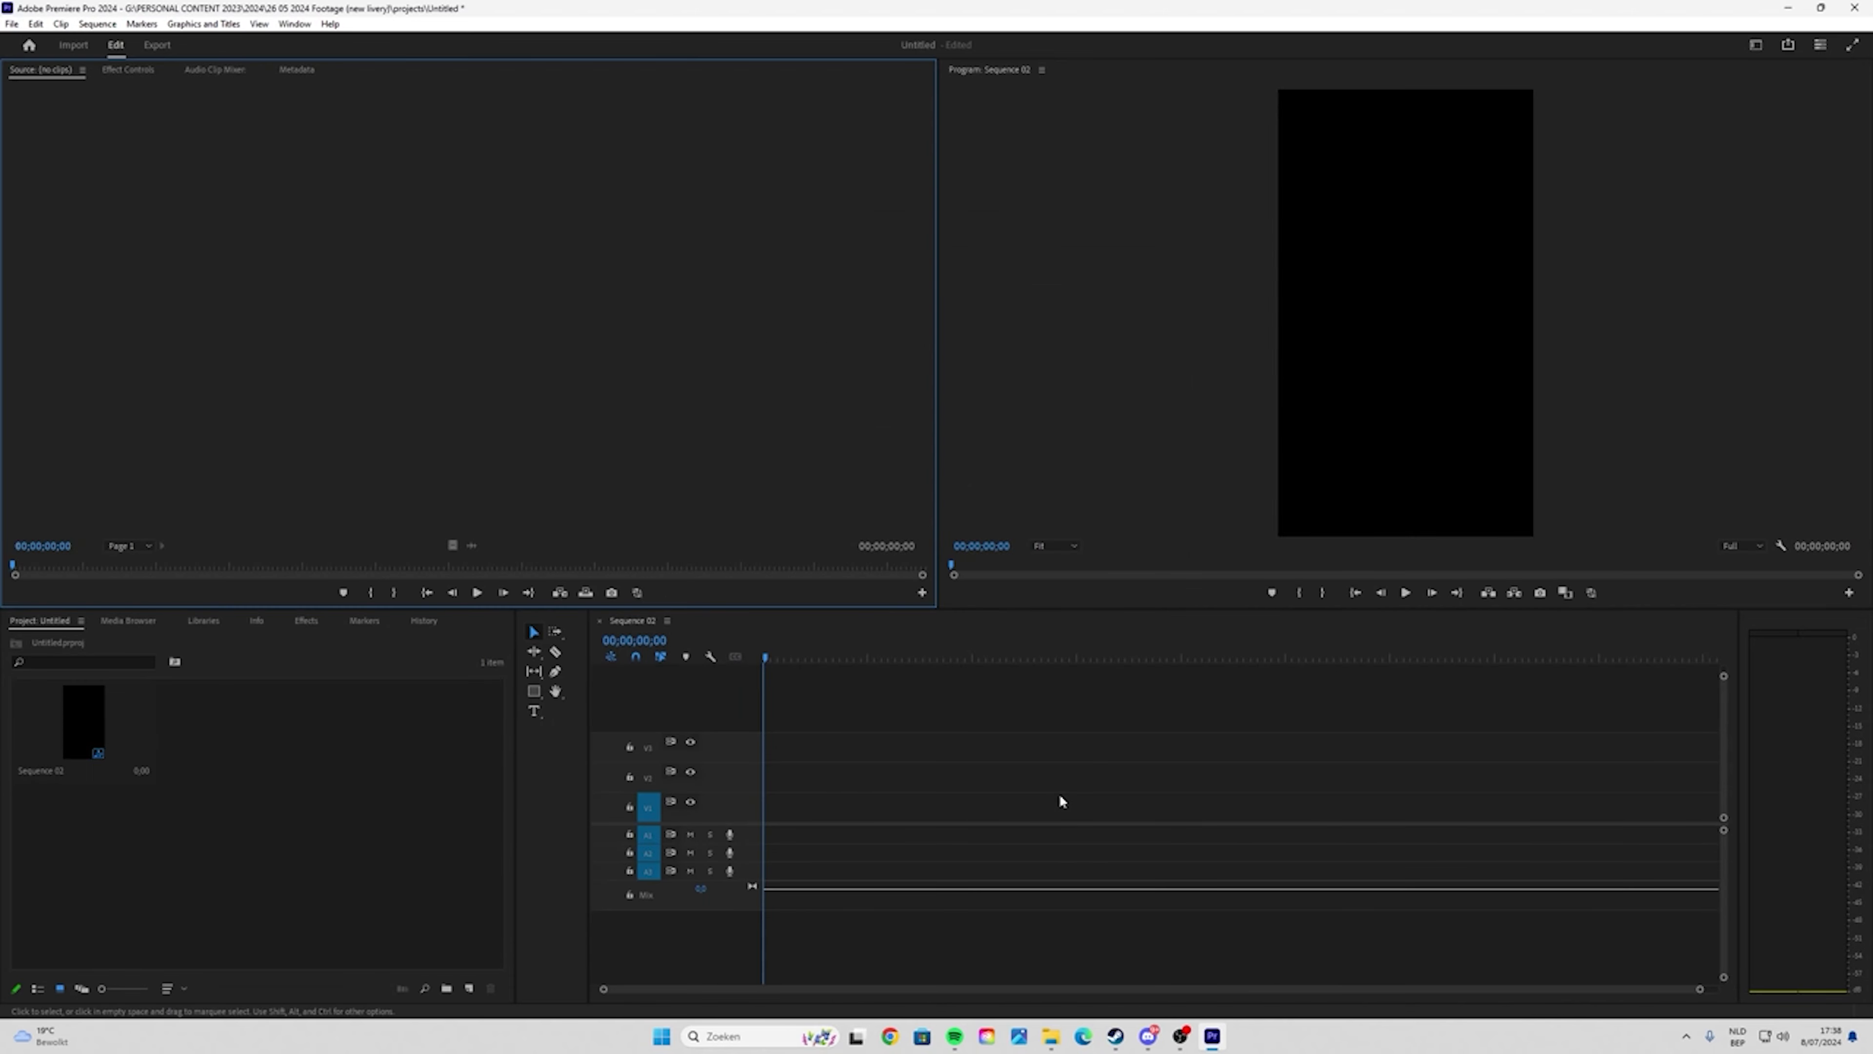
# - Load ReelAudio-92280 from the footage folder into the Source monitor
pyautogui.hotkey('alt', 'Tab')
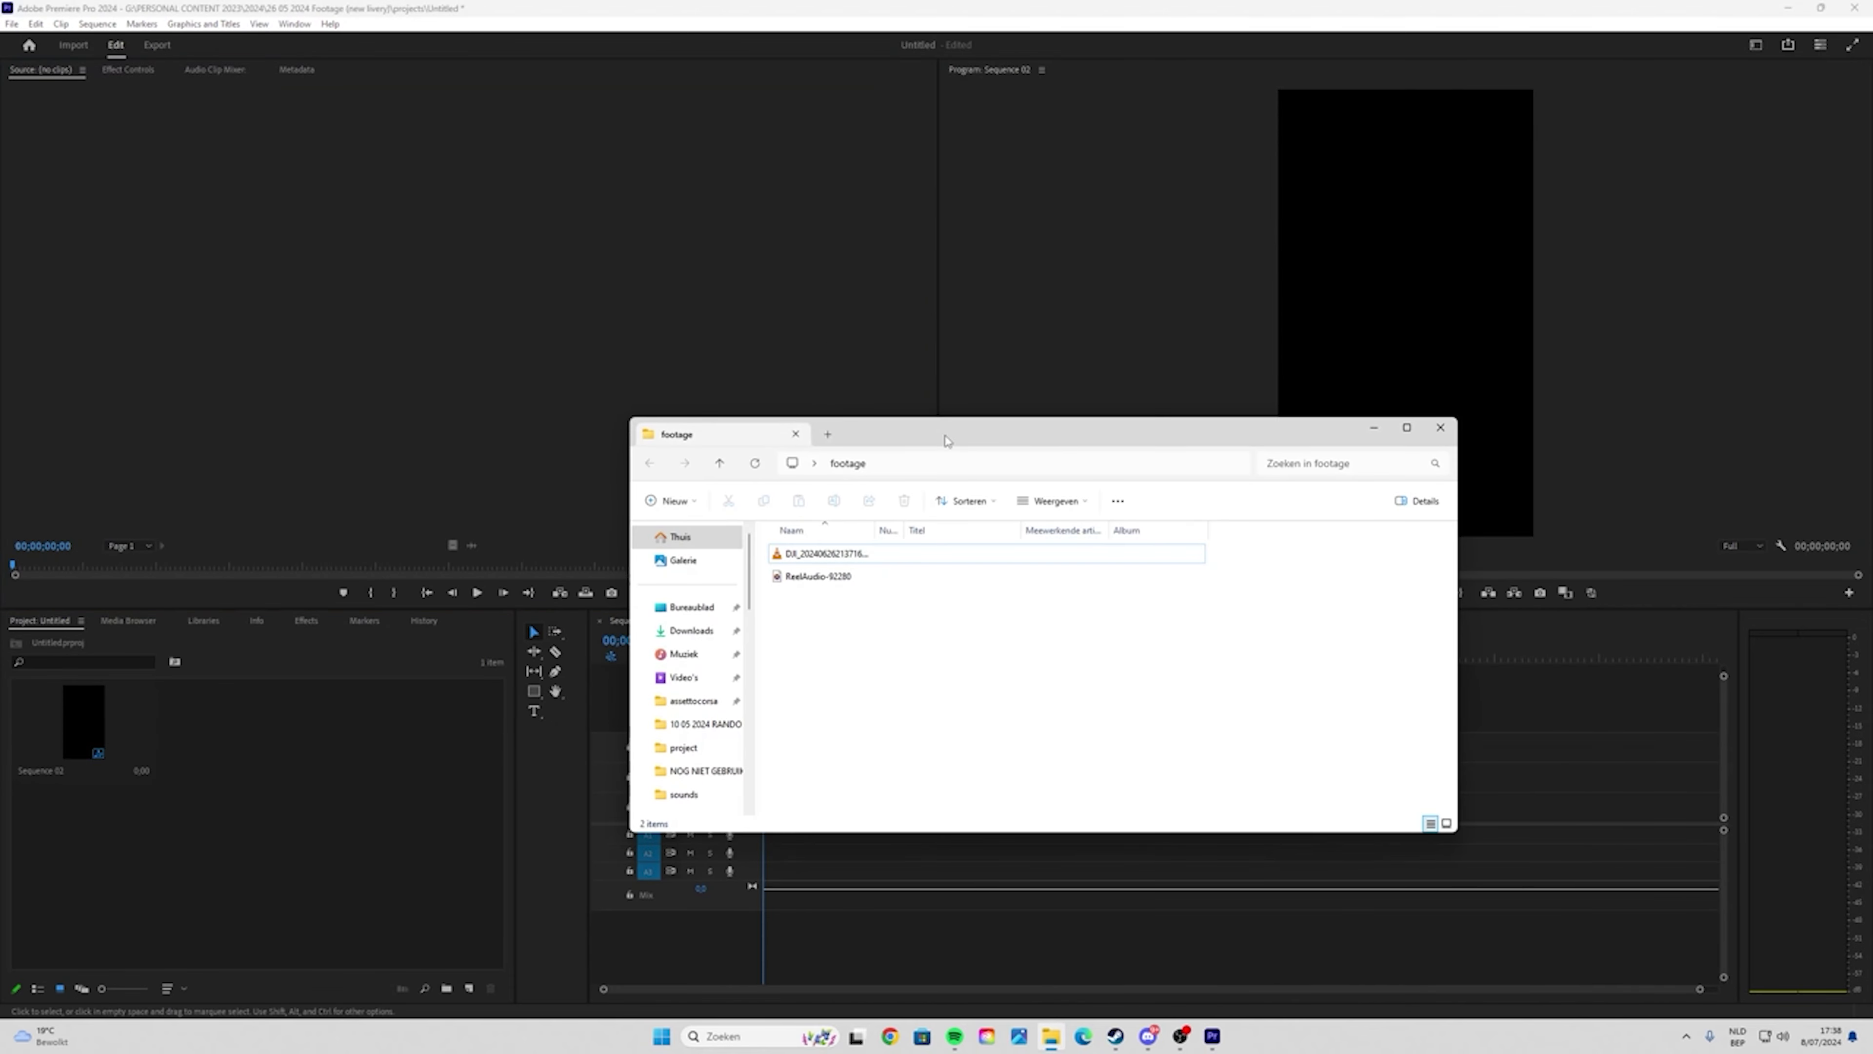
pyautogui.moveTo(947, 441); pyautogui.dragTo(1287, 364)
pyautogui.click(1175, 501)
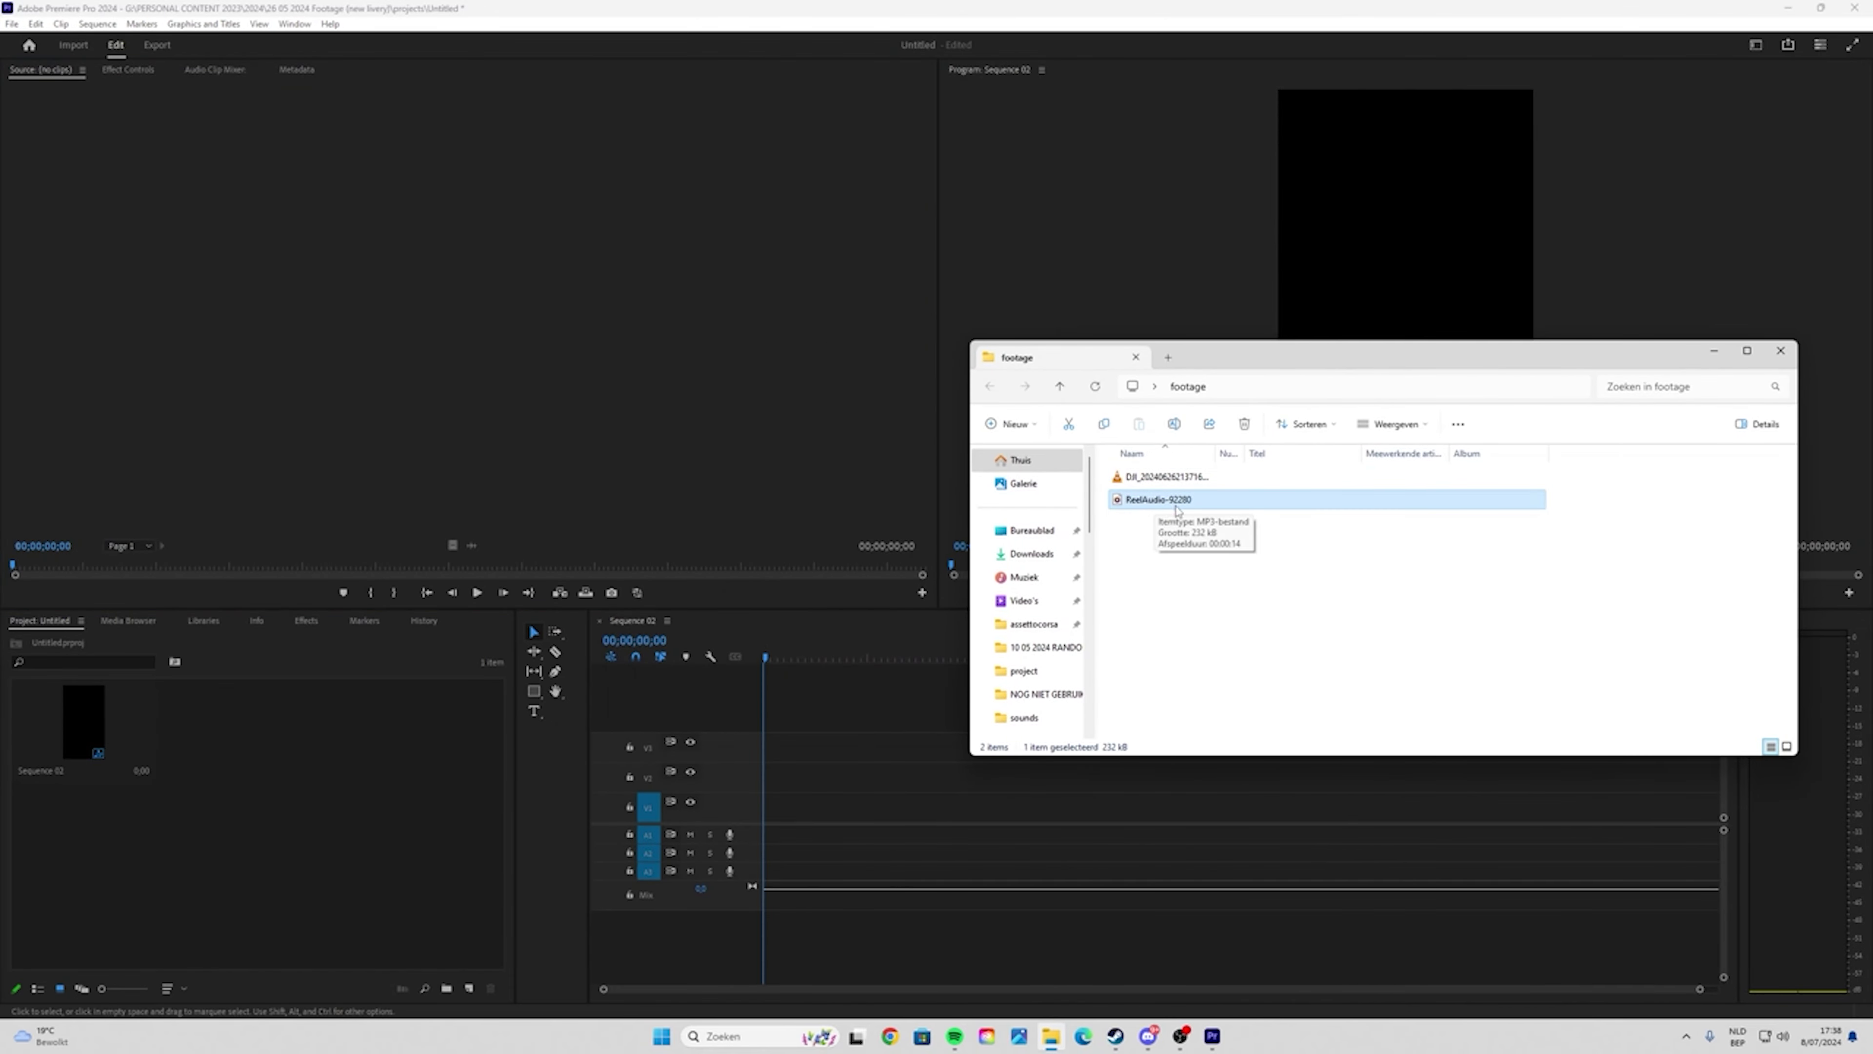
pyautogui.moveTo(1175, 509); pyautogui.dragTo(725, 484)
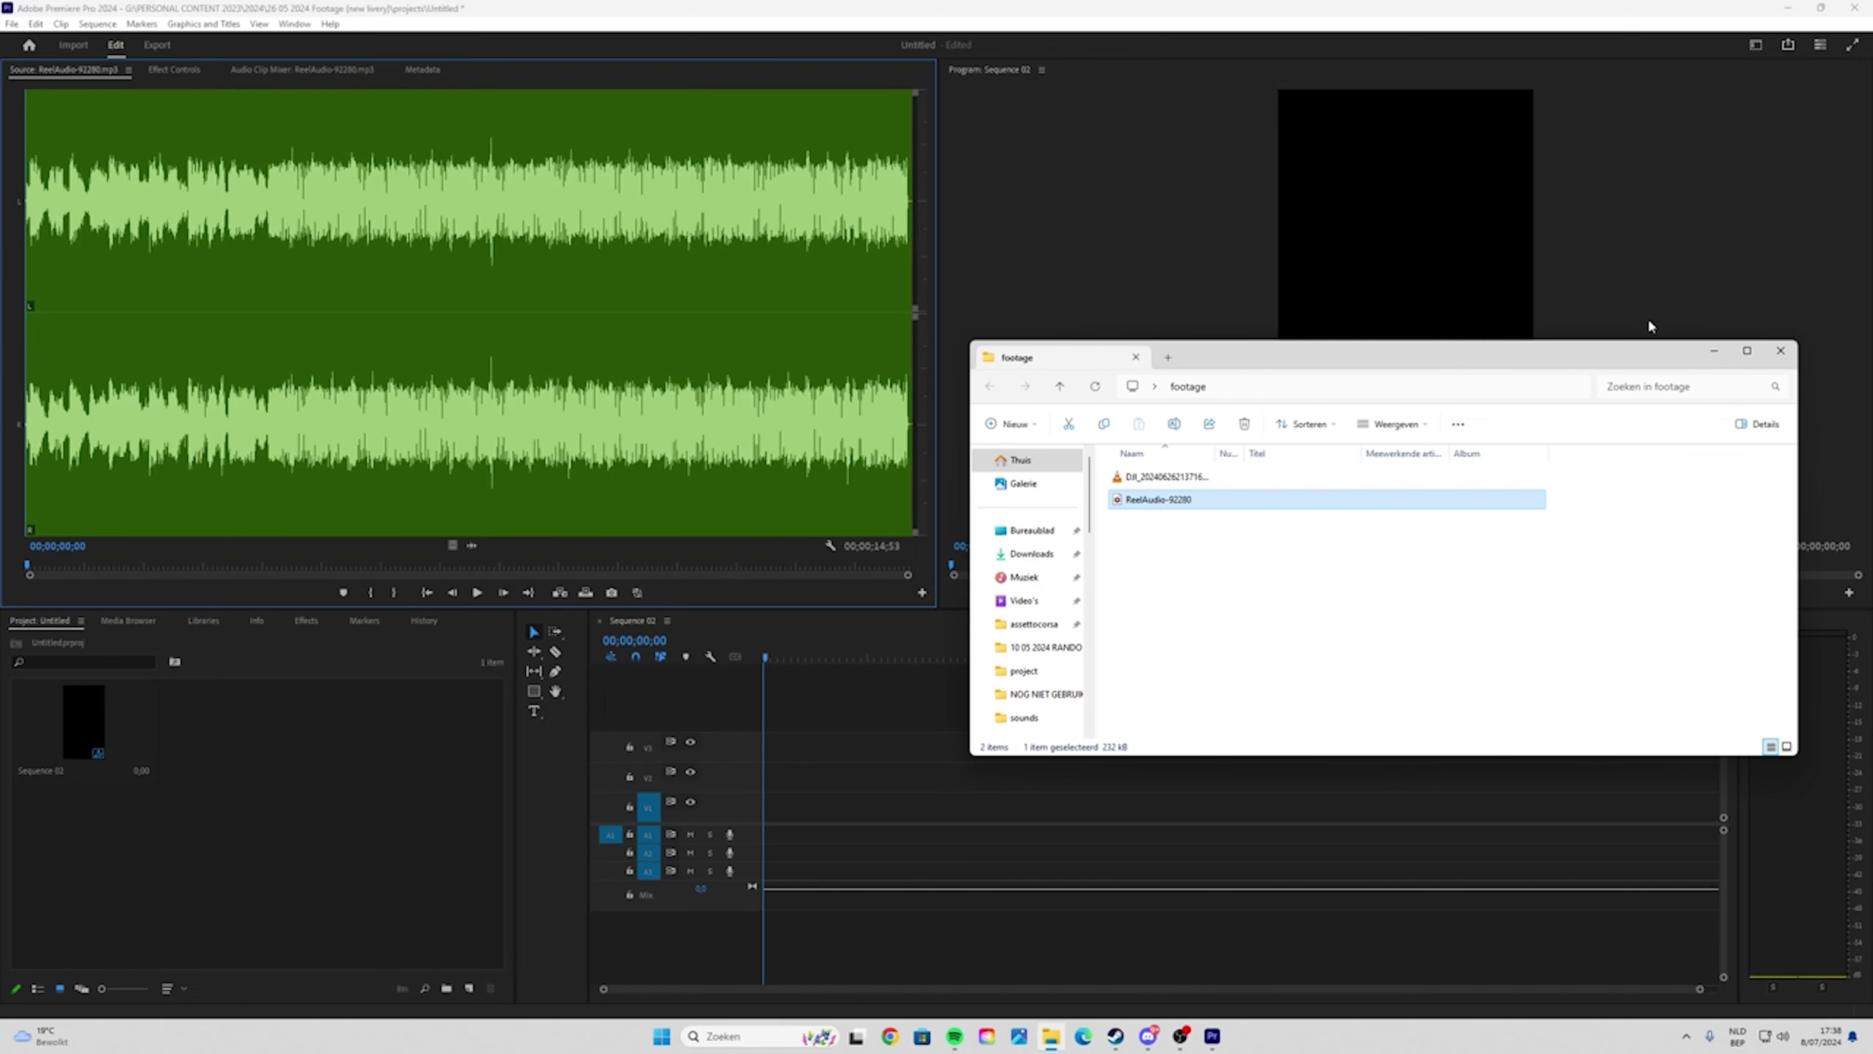
pyautogui.click(1713, 354)
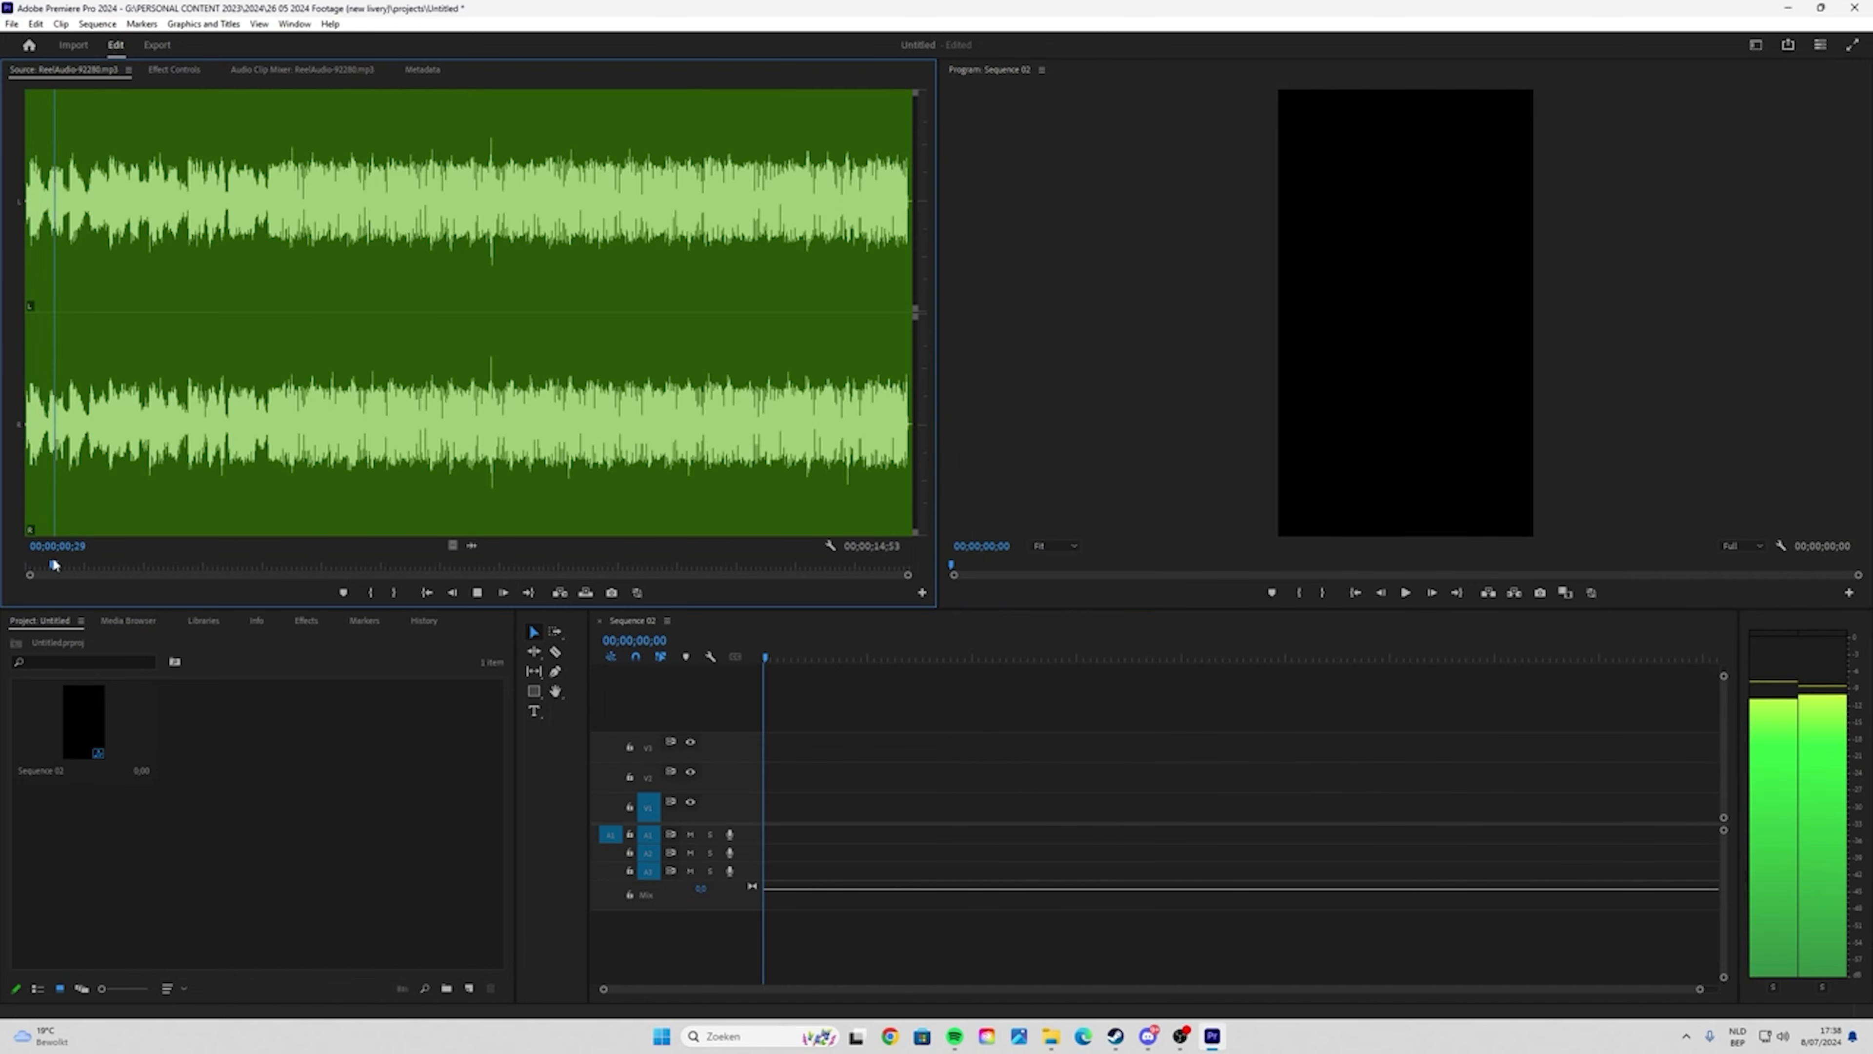
# - Set the audio's In point at 00;00;01;05
pyautogui.click(225, 562)
pyautogui.click(195, 562)
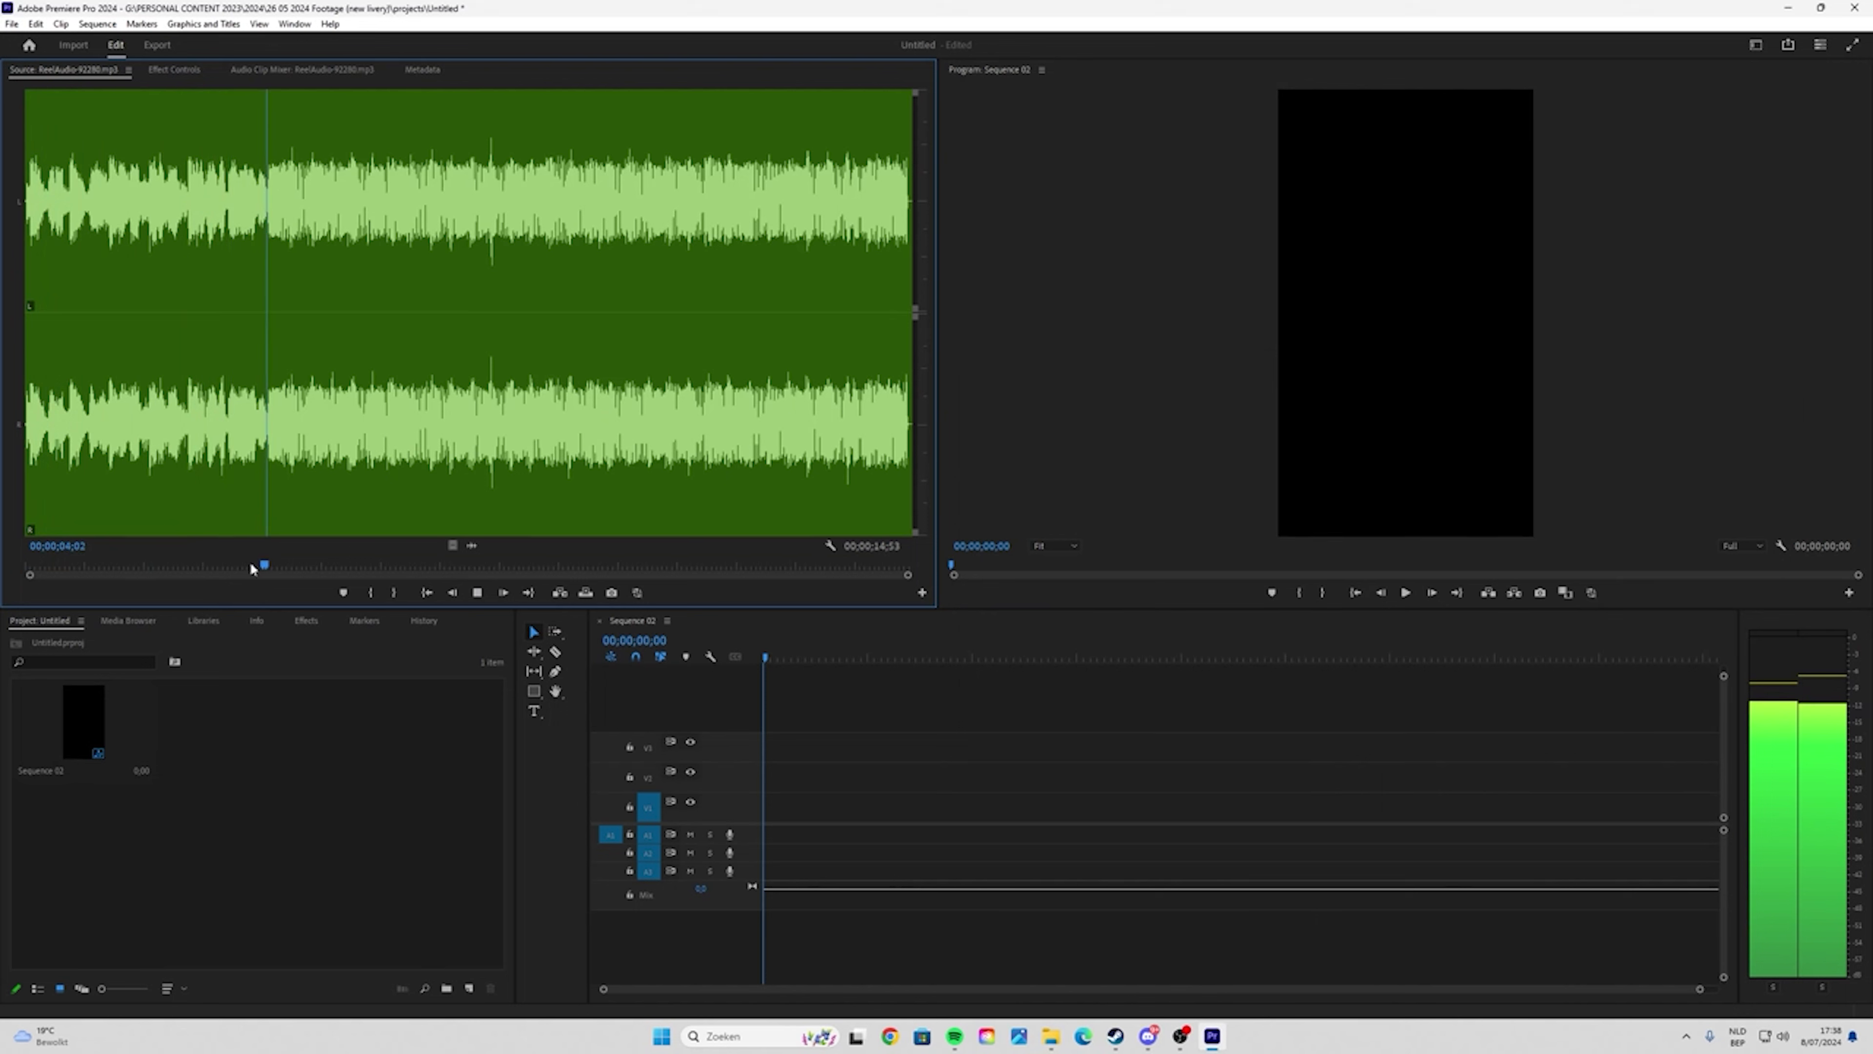
pyautogui.click(171, 564)
pyautogui.click(152, 564)
pyautogui.click(160, 564)
pyautogui.click(125, 564)
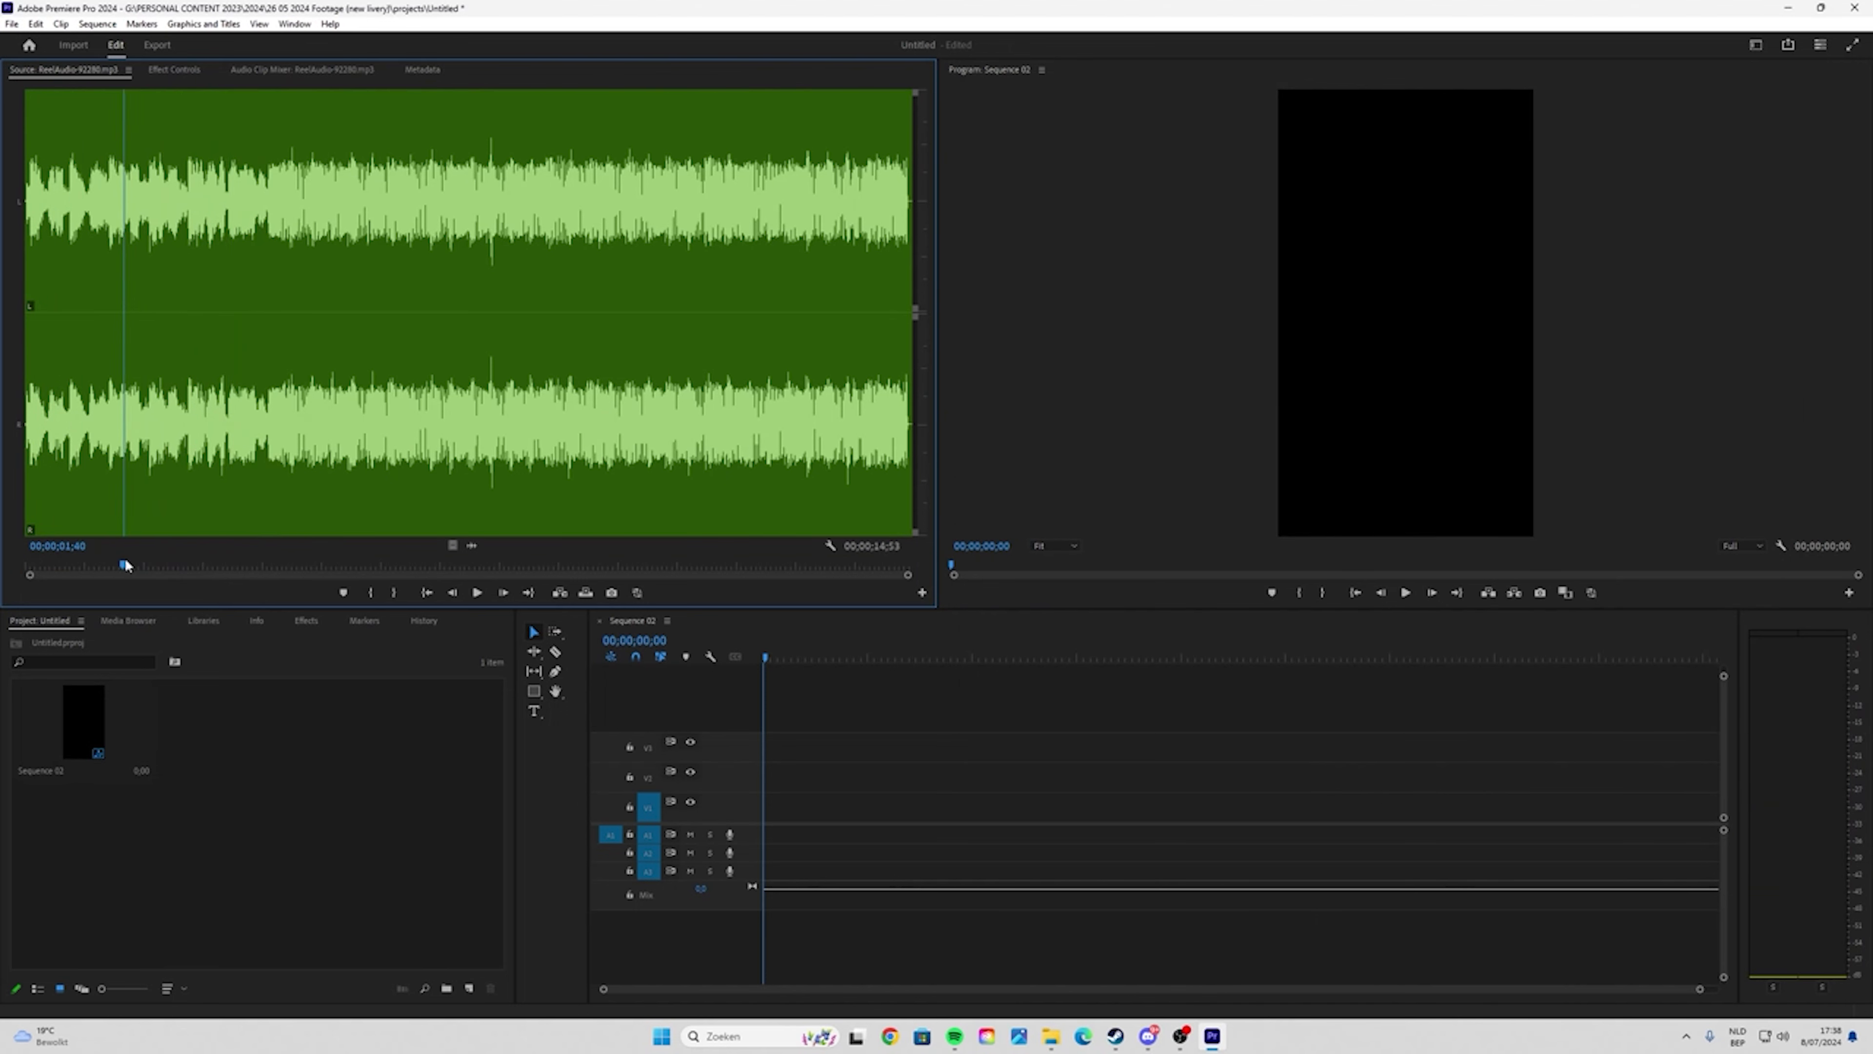
pyautogui.click(90, 563)
pyautogui.press('space')
pyautogui.click(88, 566)
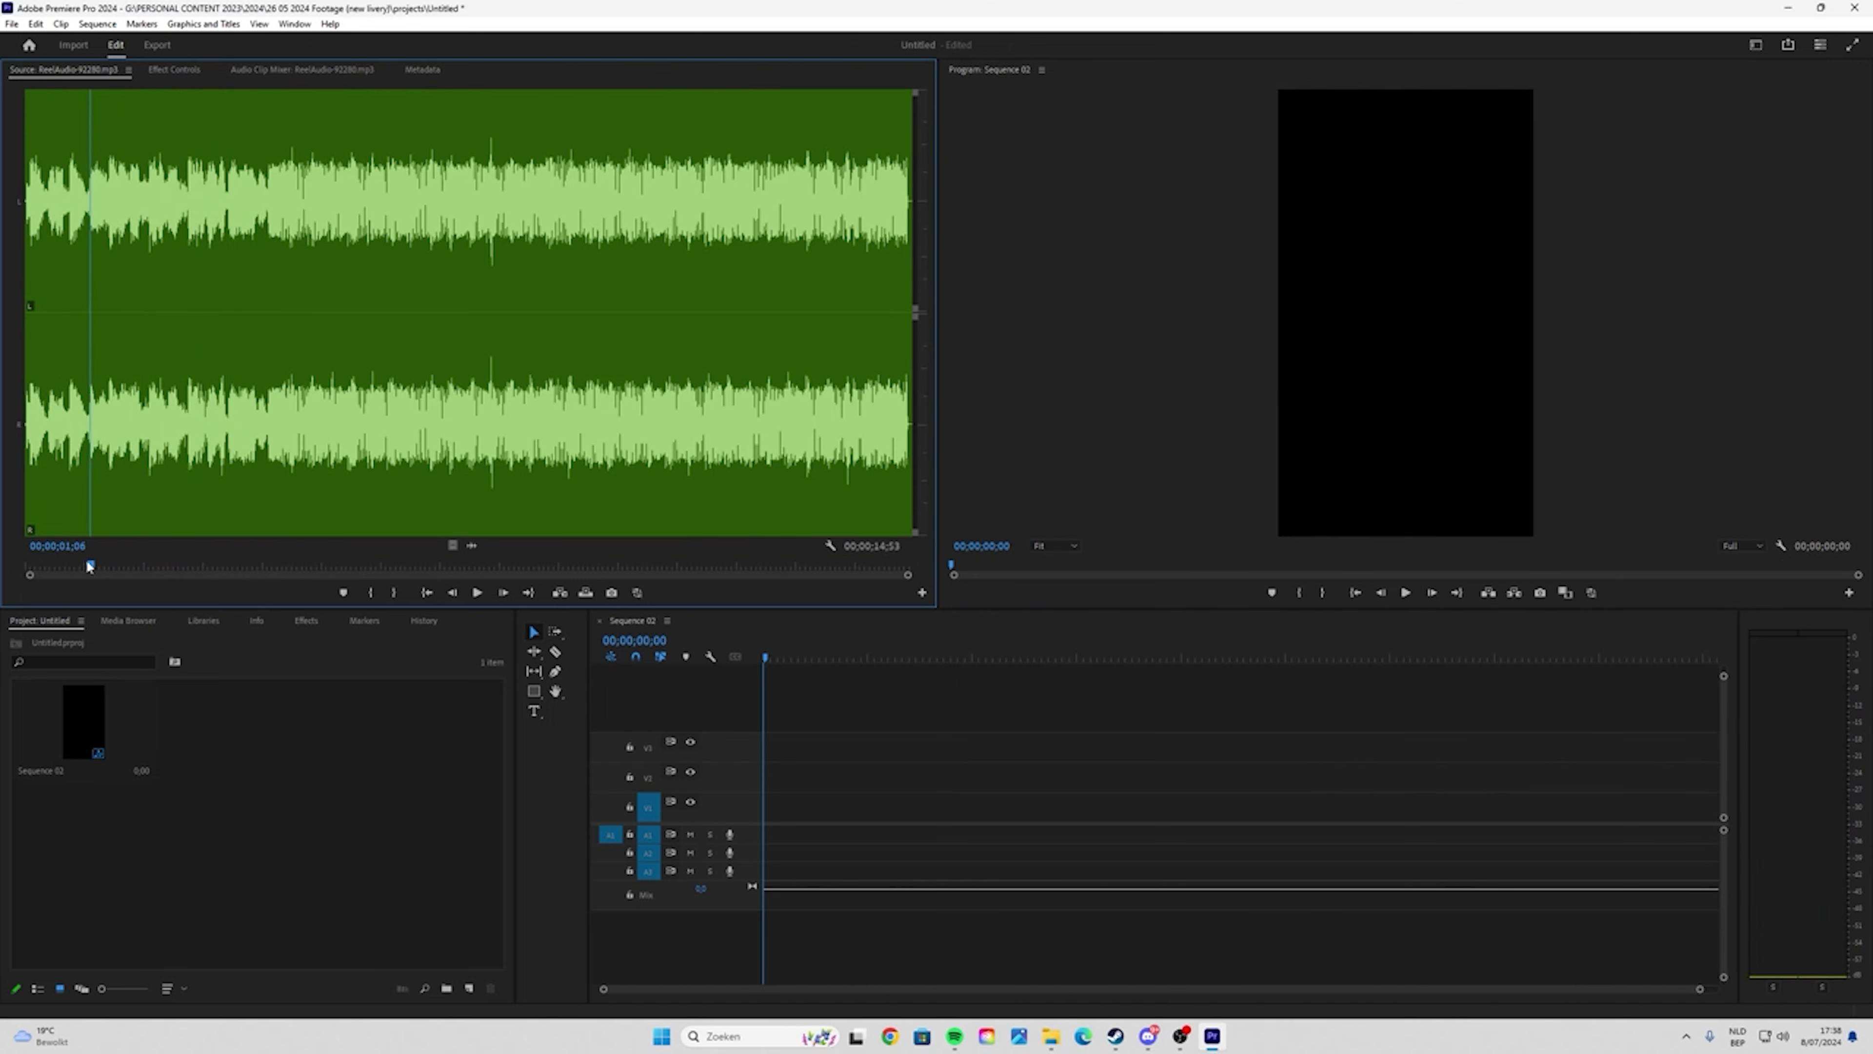
pyautogui.click(90, 567)
pyautogui.press('i')
# - Add a marker at 00;00;04;27 and set the audio's Out point
pyautogui.press('space')
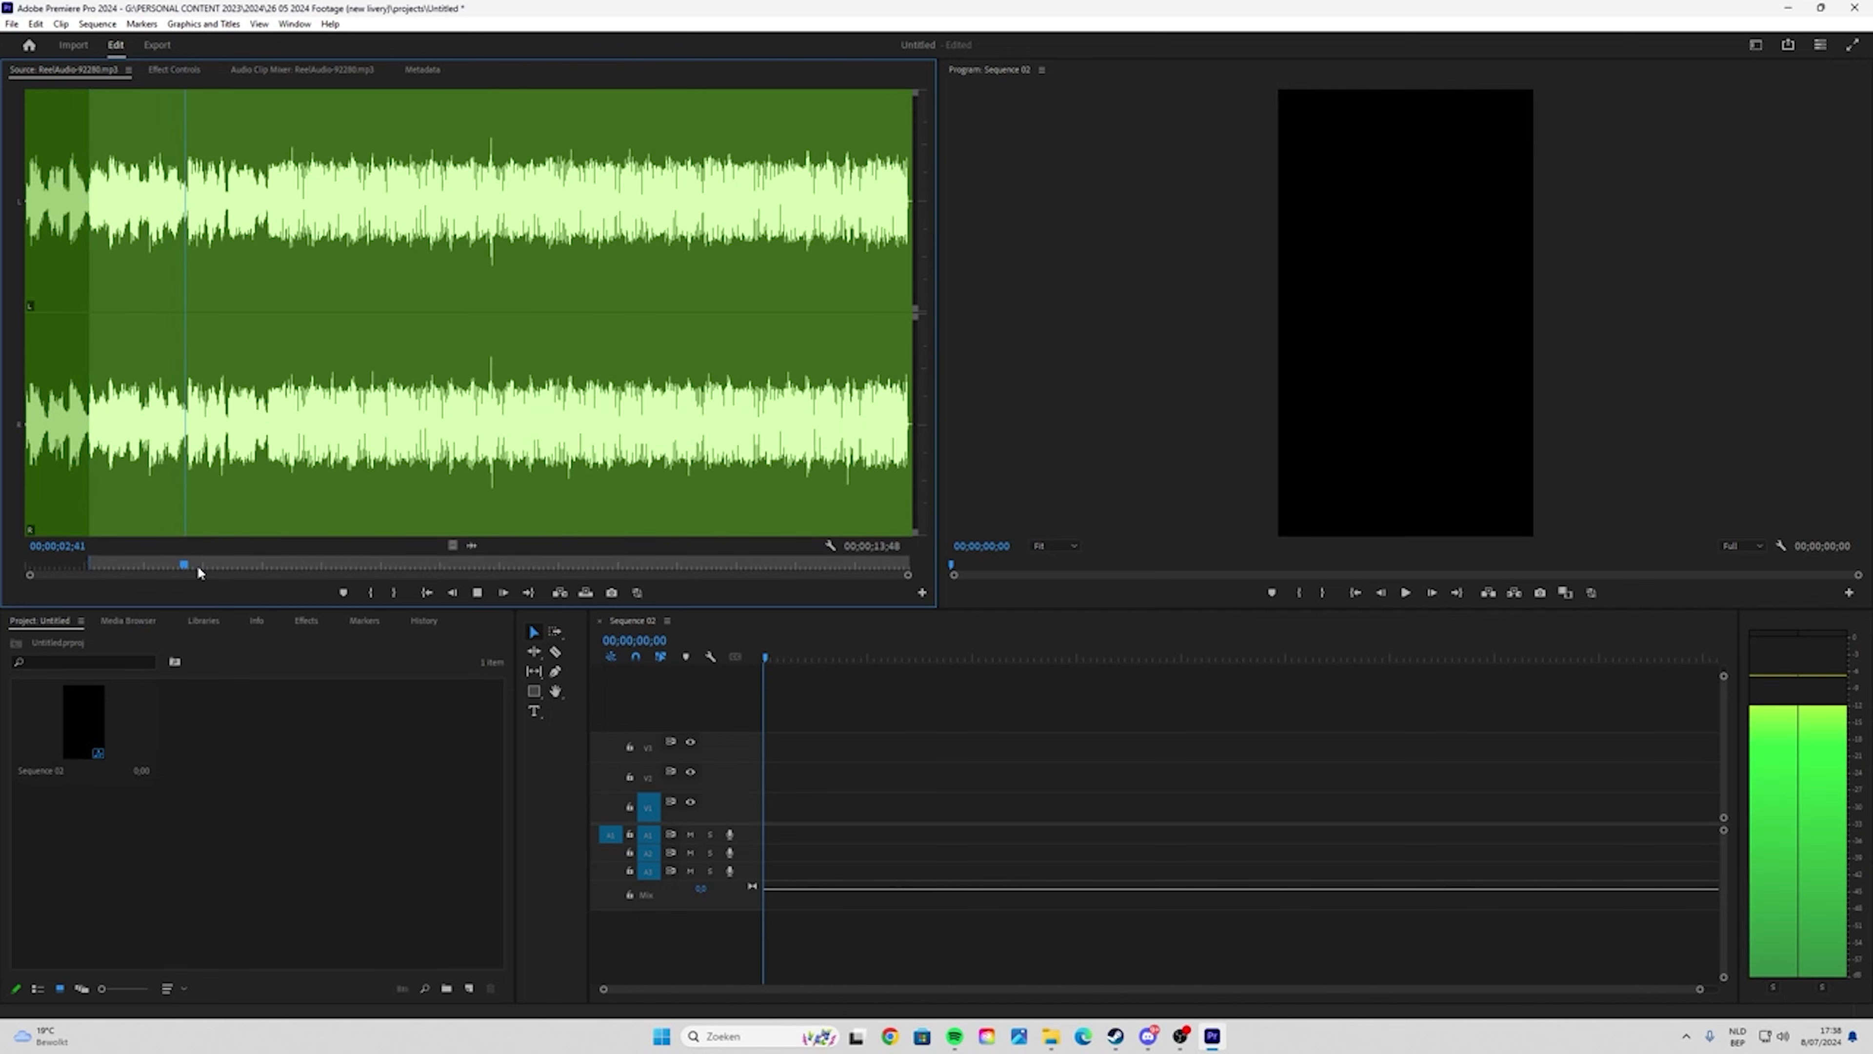
pyautogui.click(290, 565)
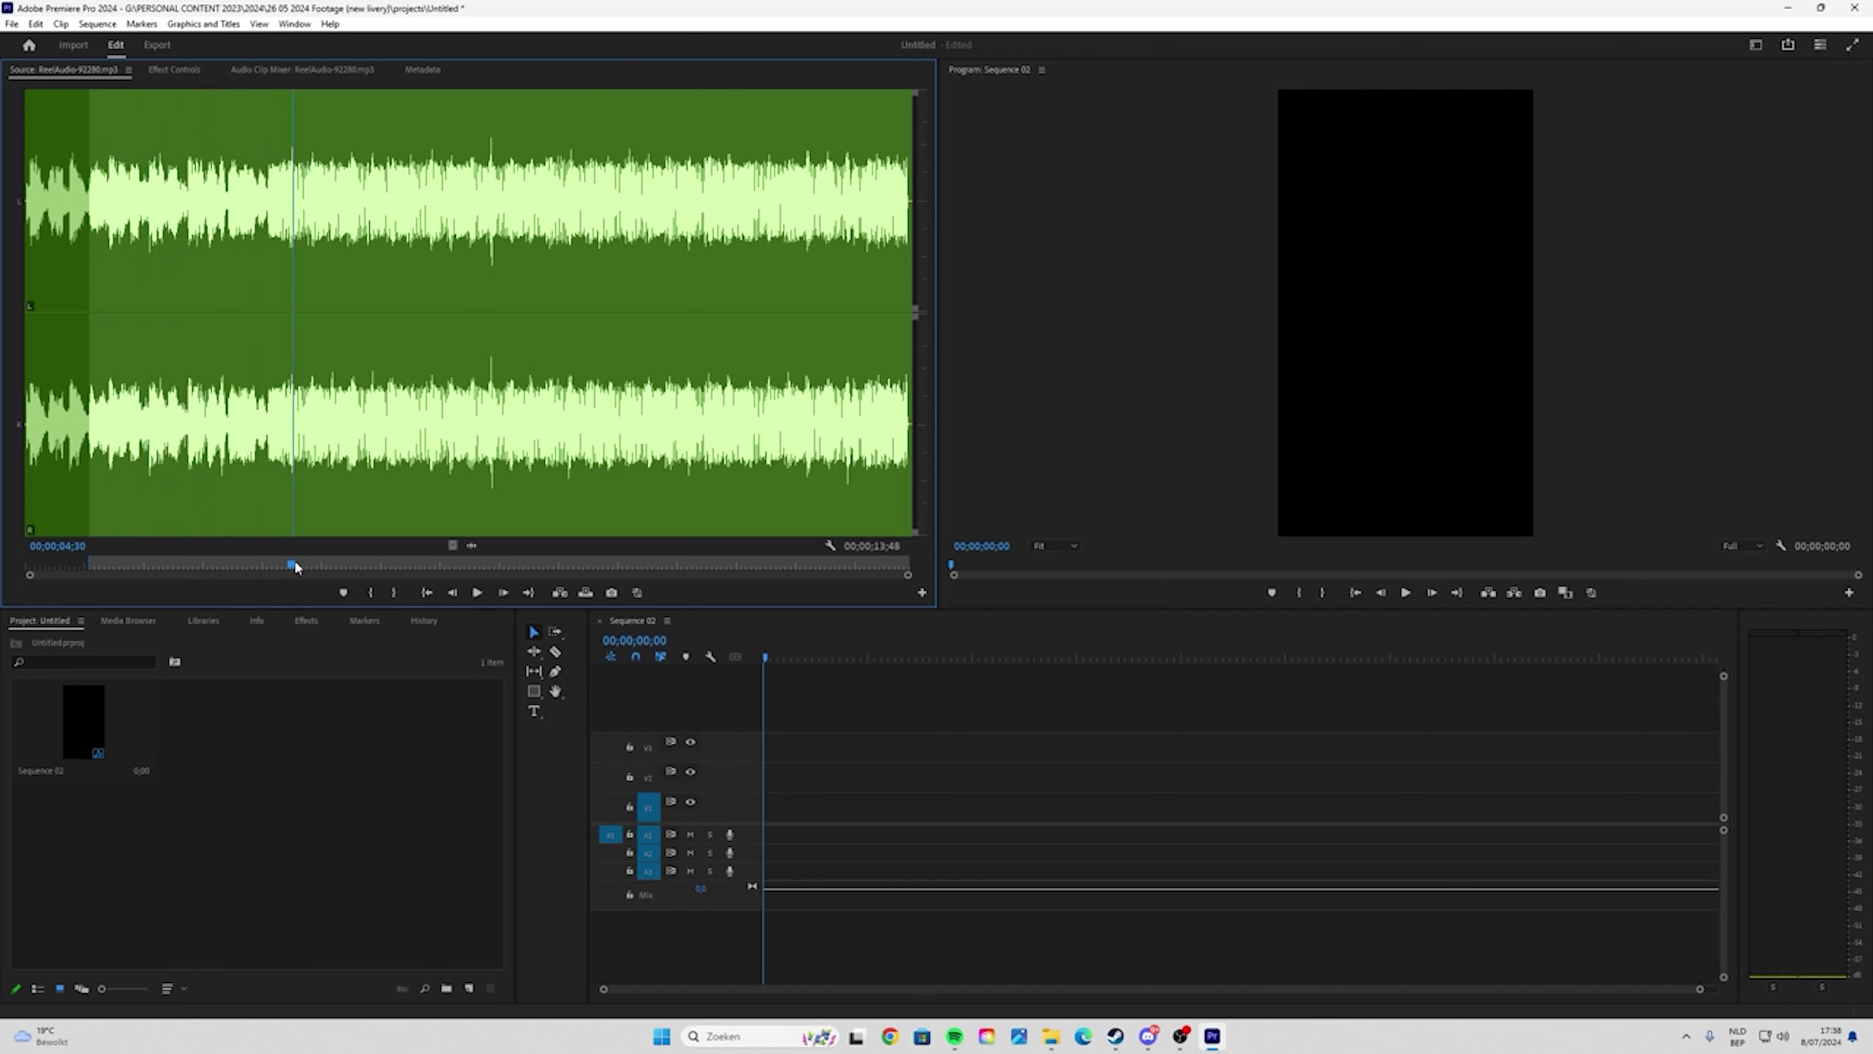
pyautogui.press('m')
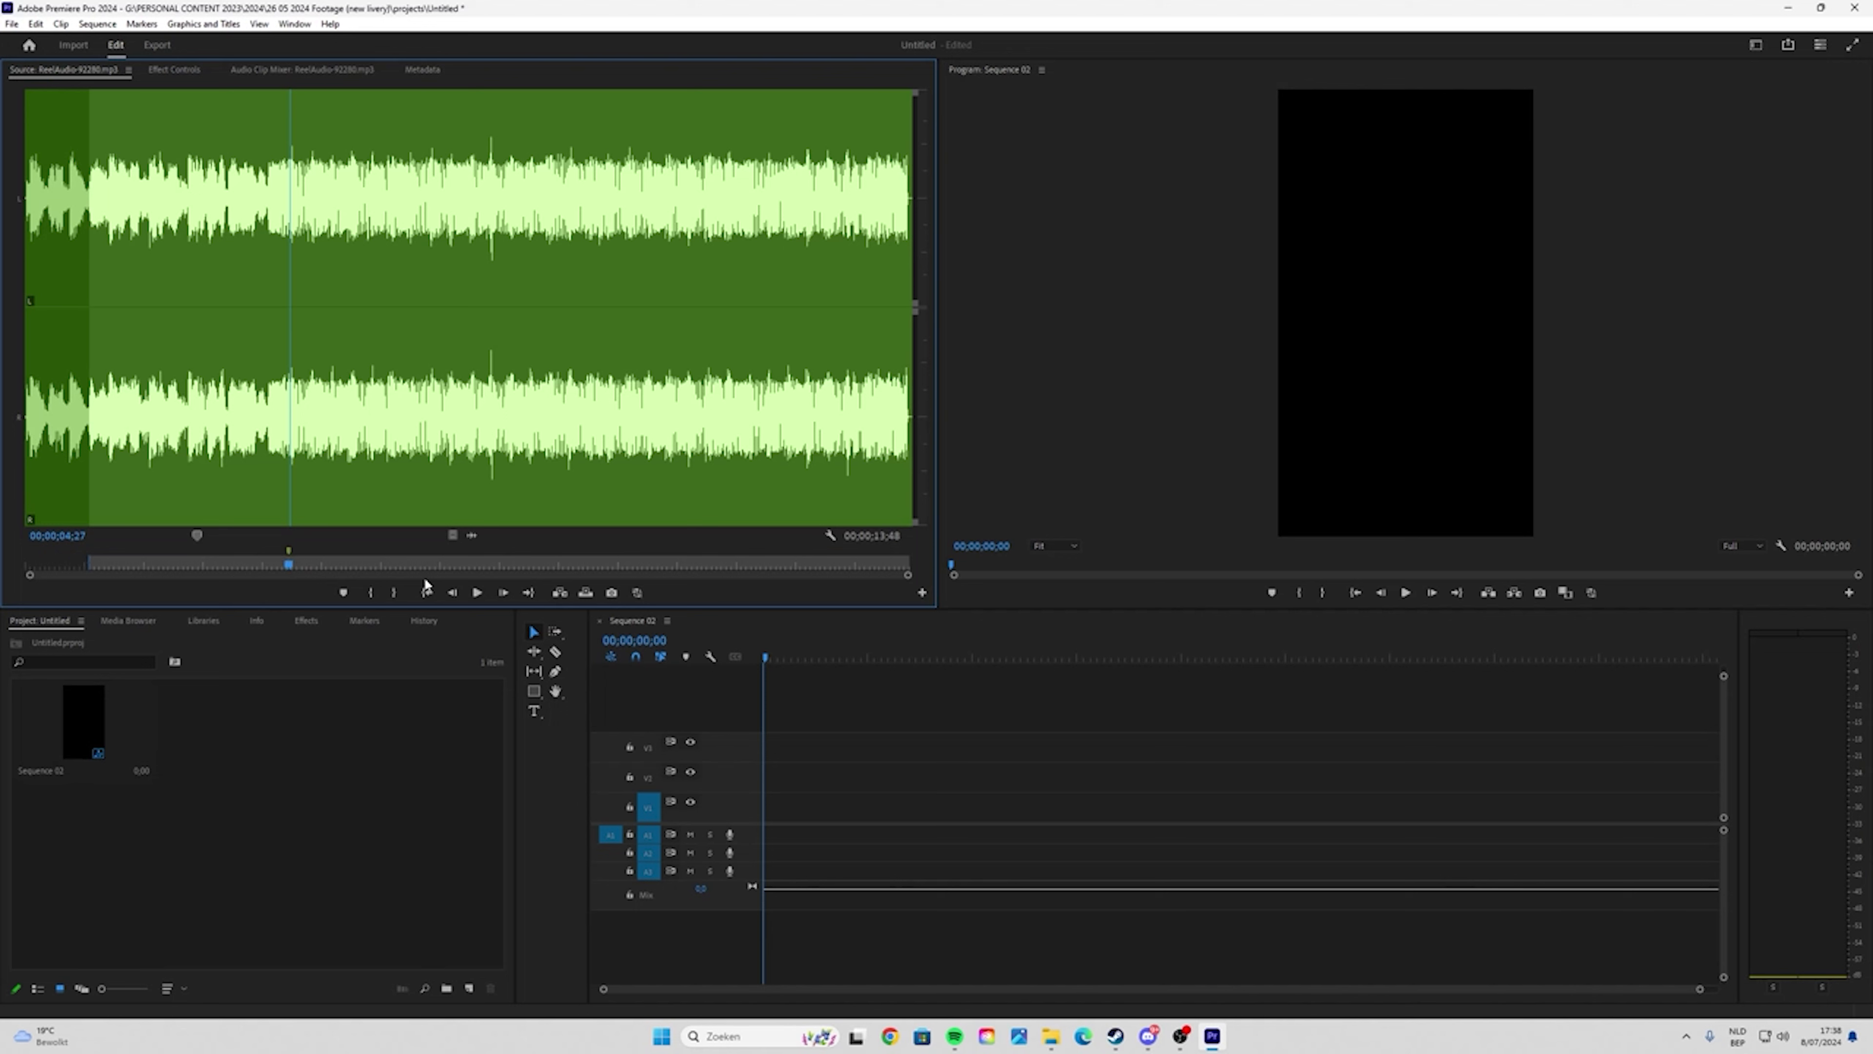
pyautogui.press('space')
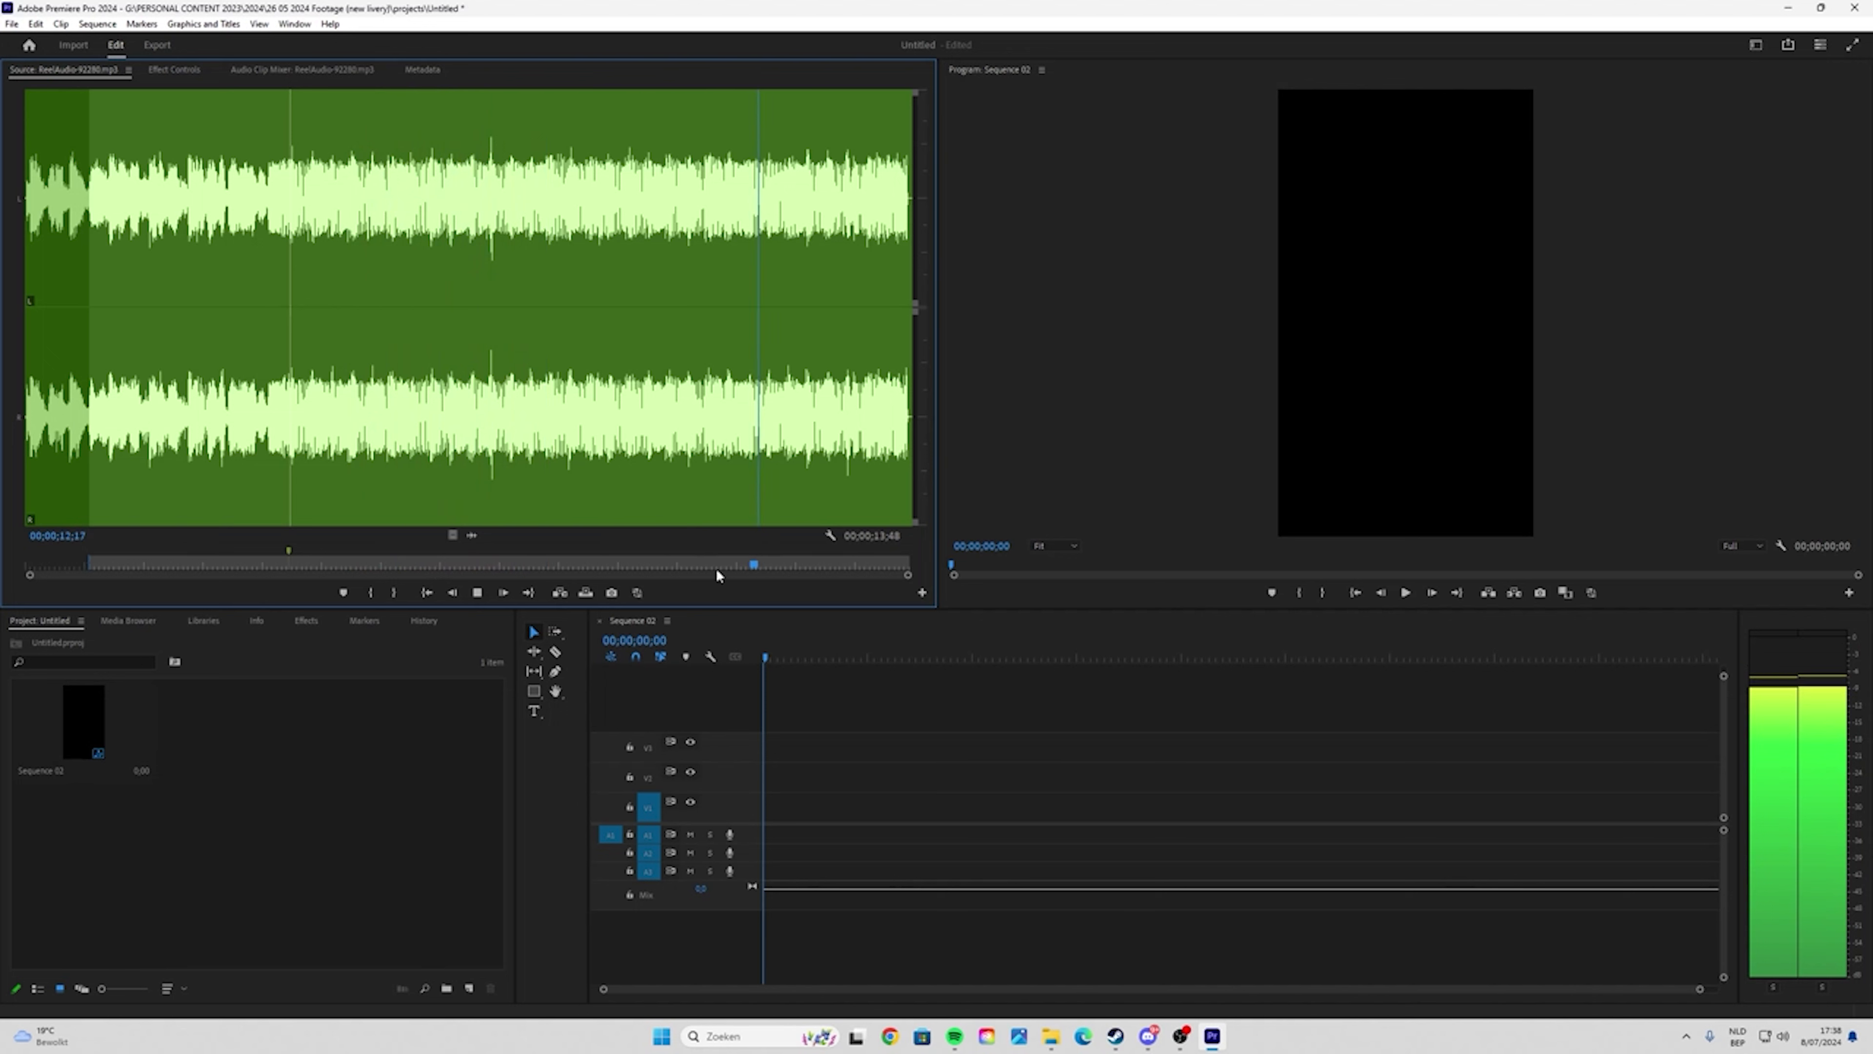
pyautogui.press('o')
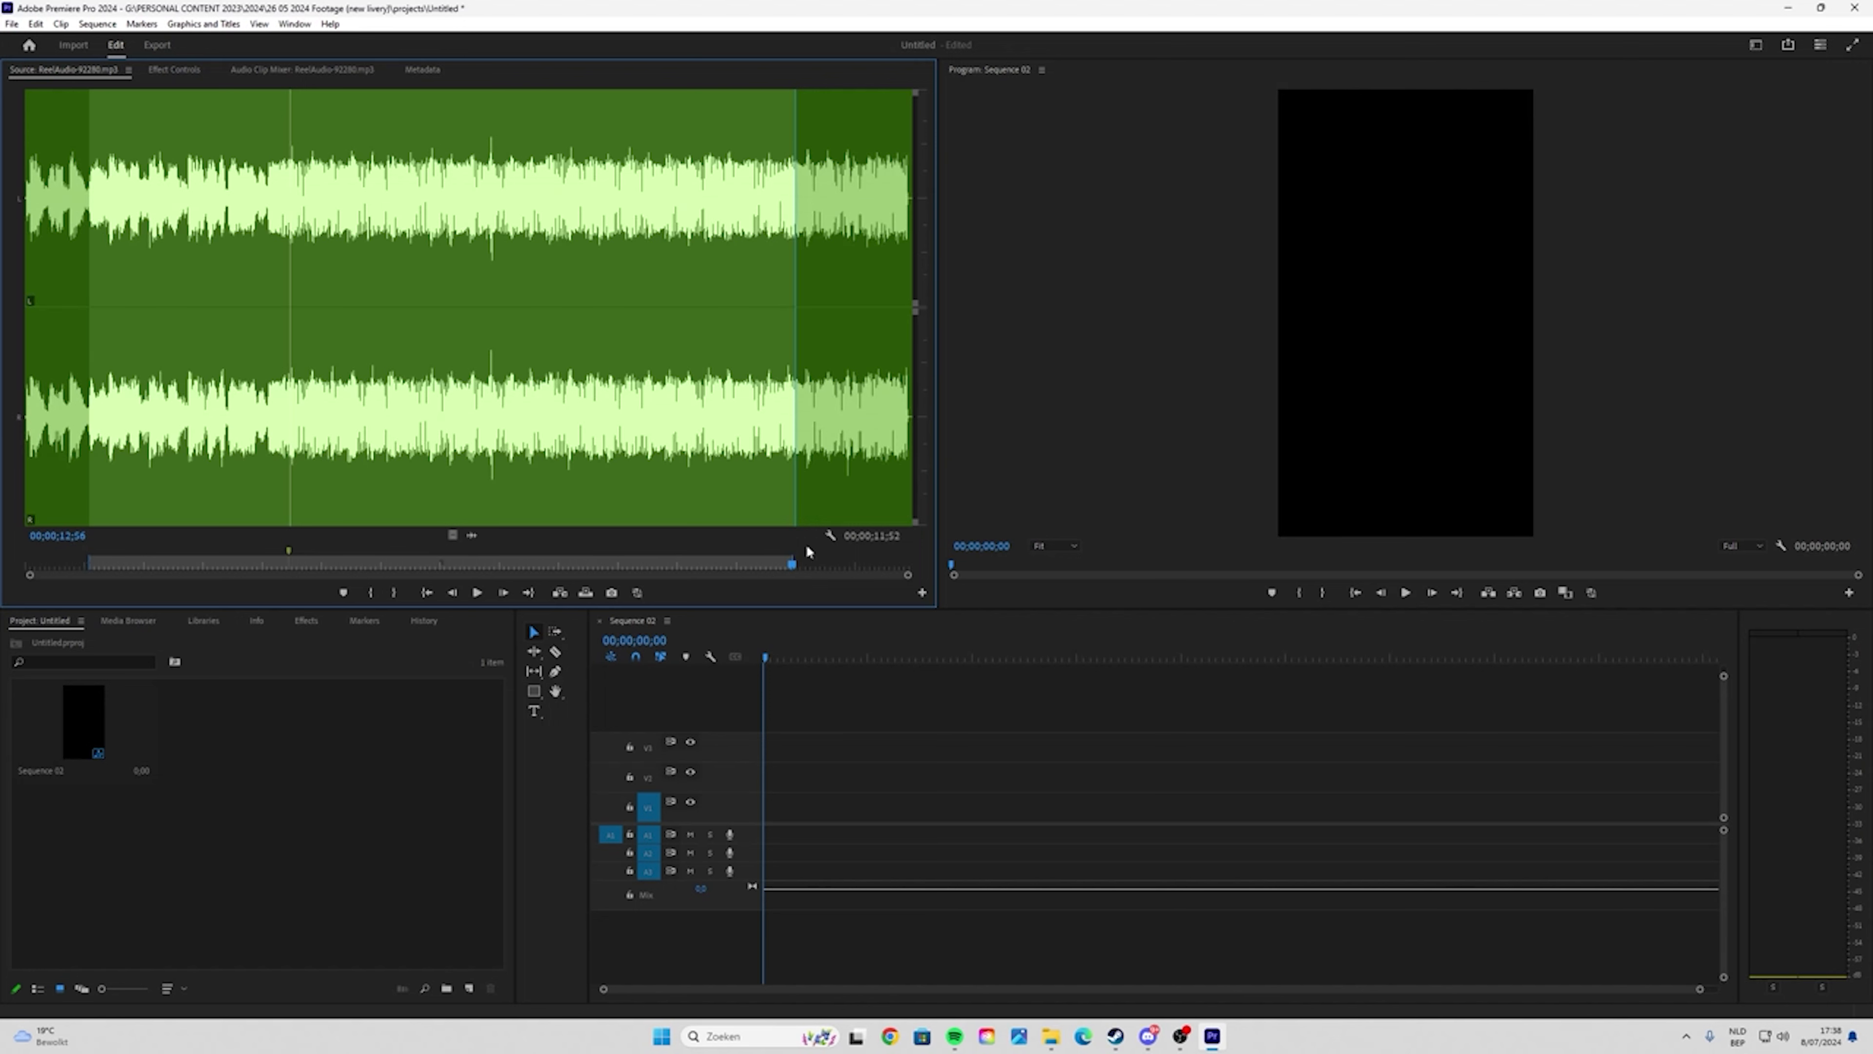
# - Place the trimmed audio at the start of track A1
pyautogui.moveTo(473, 534); pyautogui.dragTo(770, 838)
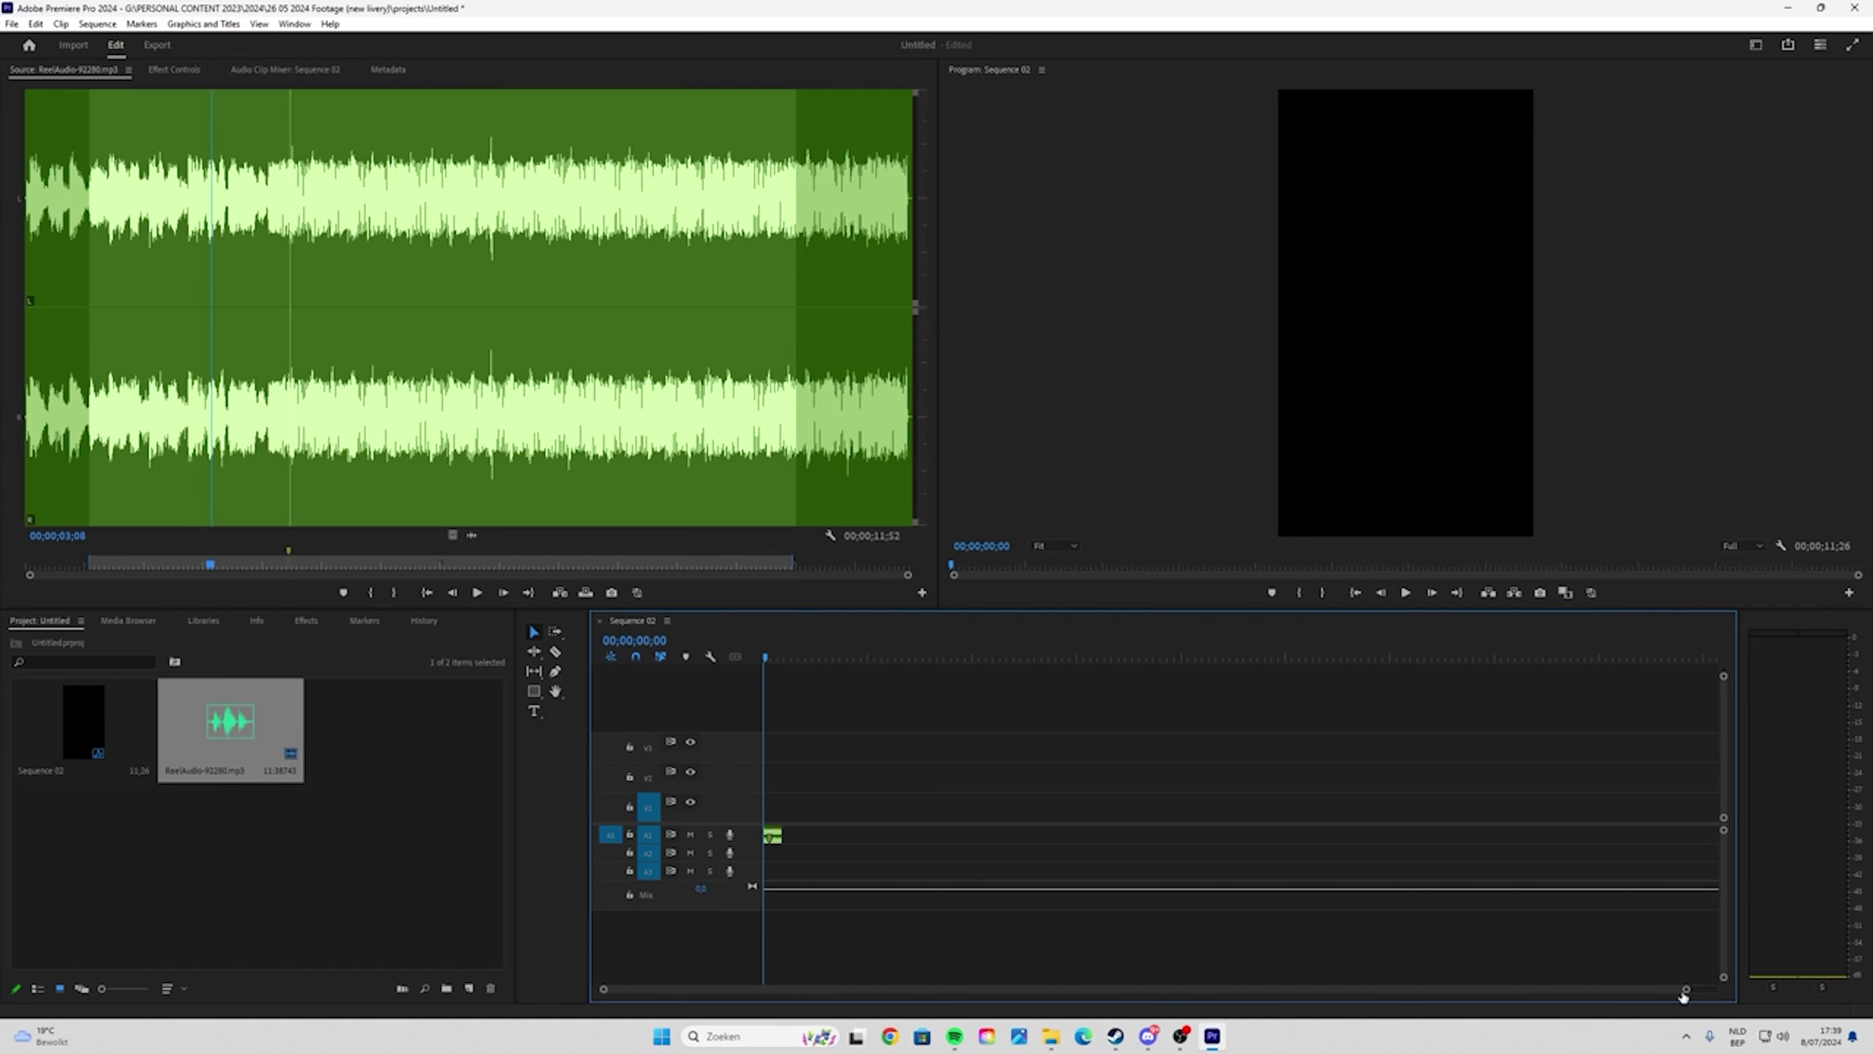
pyautogui.moveTo(1699, 989); pyautogui.dragTo(1190, 1012)
pyautogui.click(922, 835)
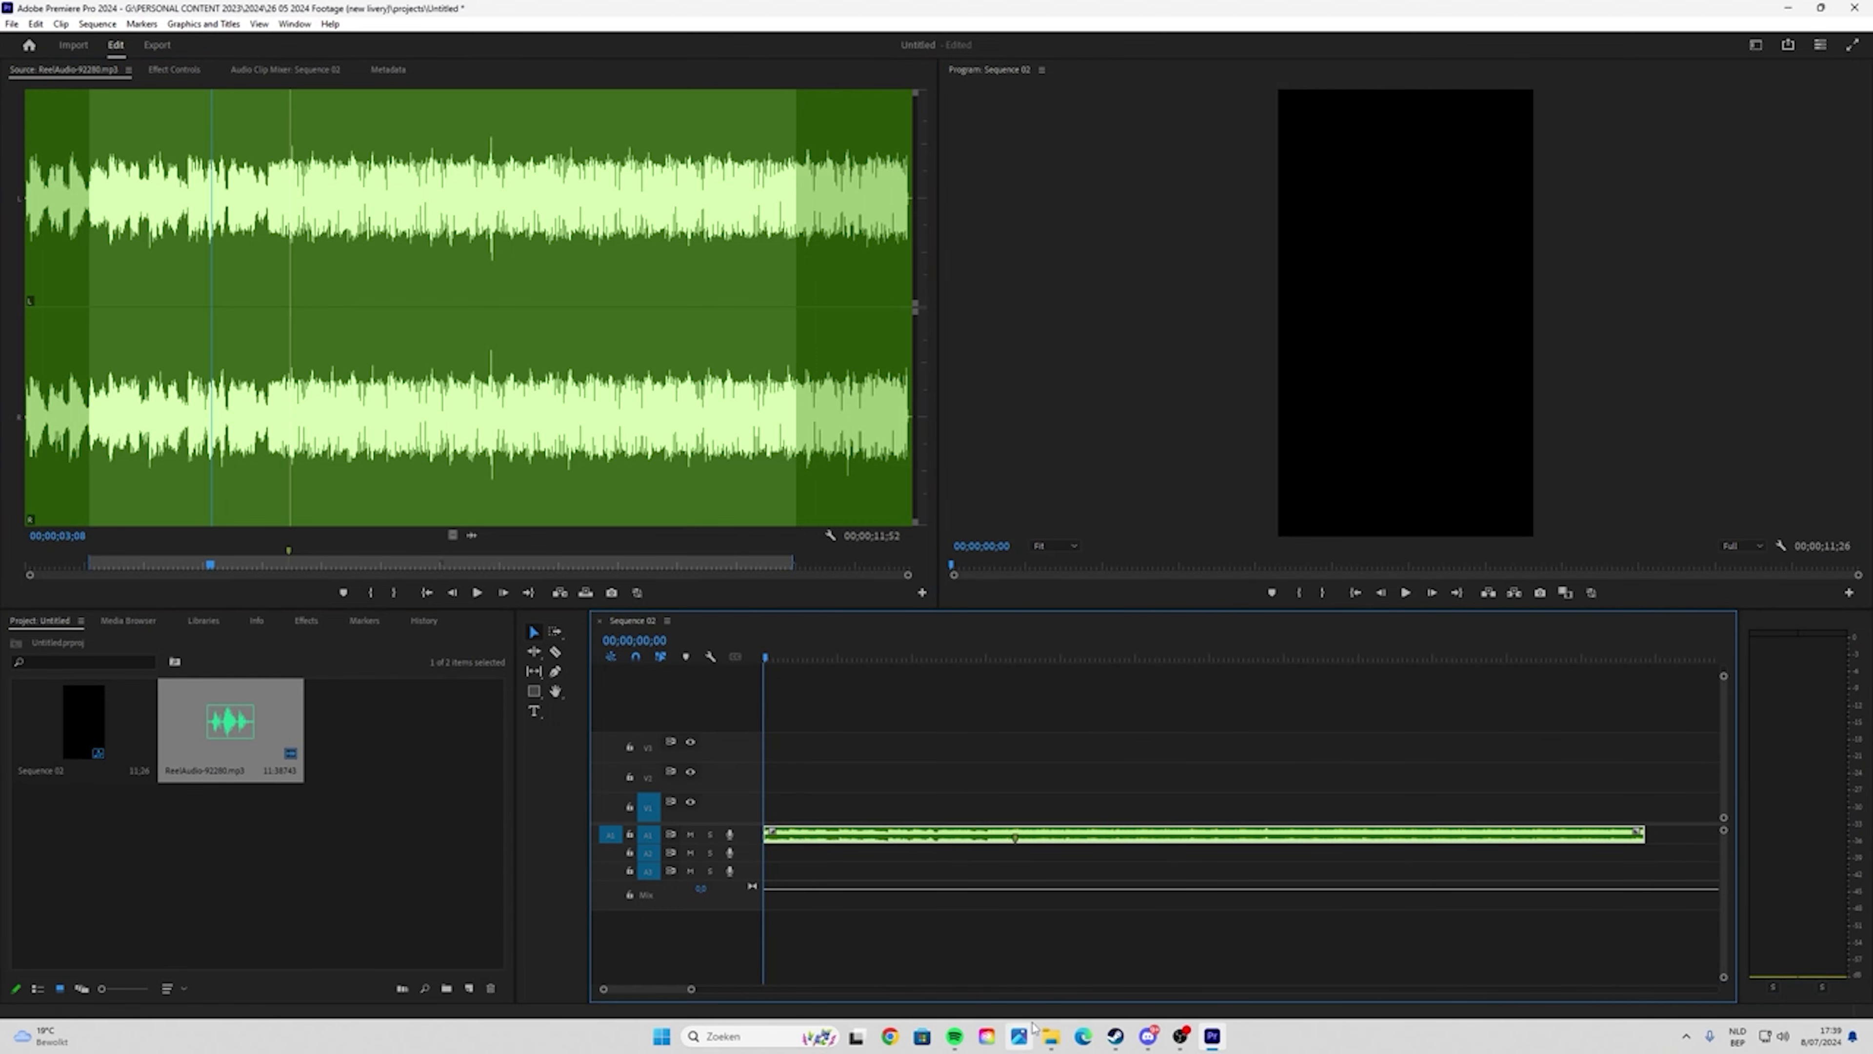
pyautogui.click(1050, 1037)
# - Load the DJI clip into the Source monitor and skim to the tractor
pyautogui.moveTo(1219, 355); pyautogui.dragTo(478, 539)
pyautogui.click(418, 665)
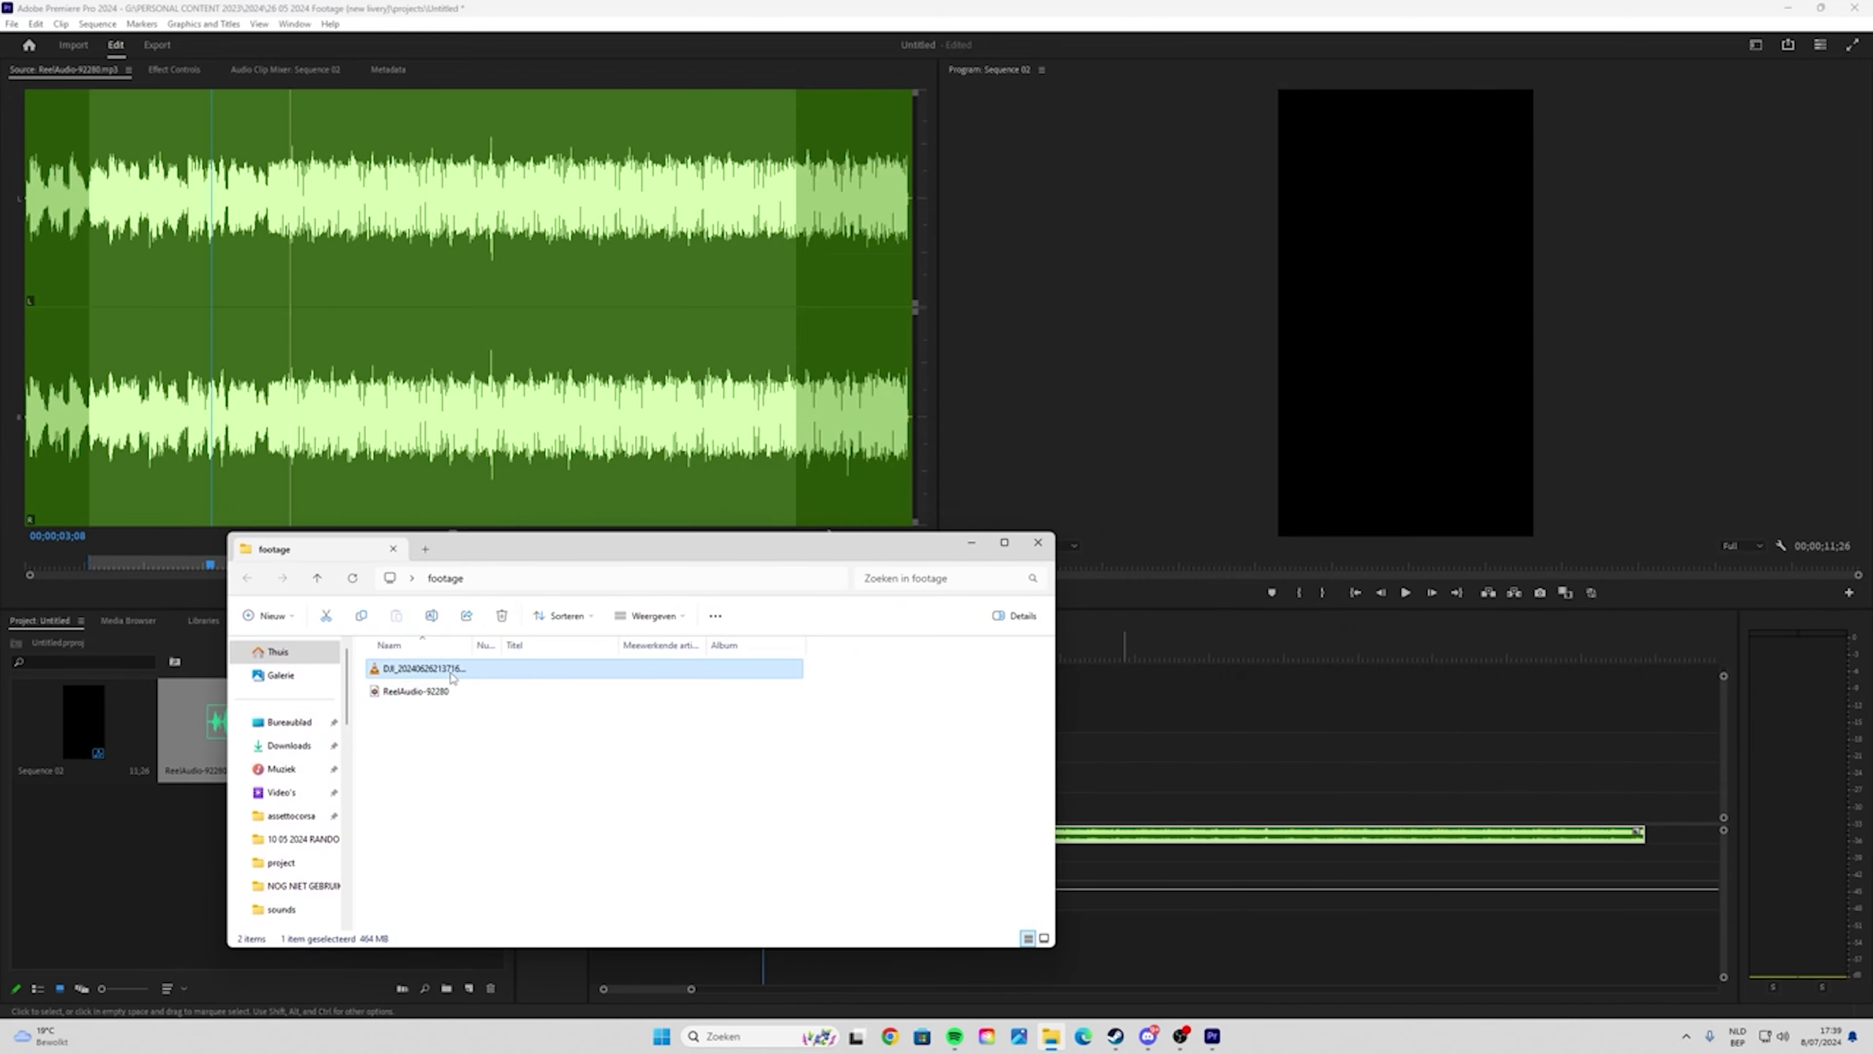
pyautogui.moveTo(419, 666); pyautogui.dragTo(657, 355)
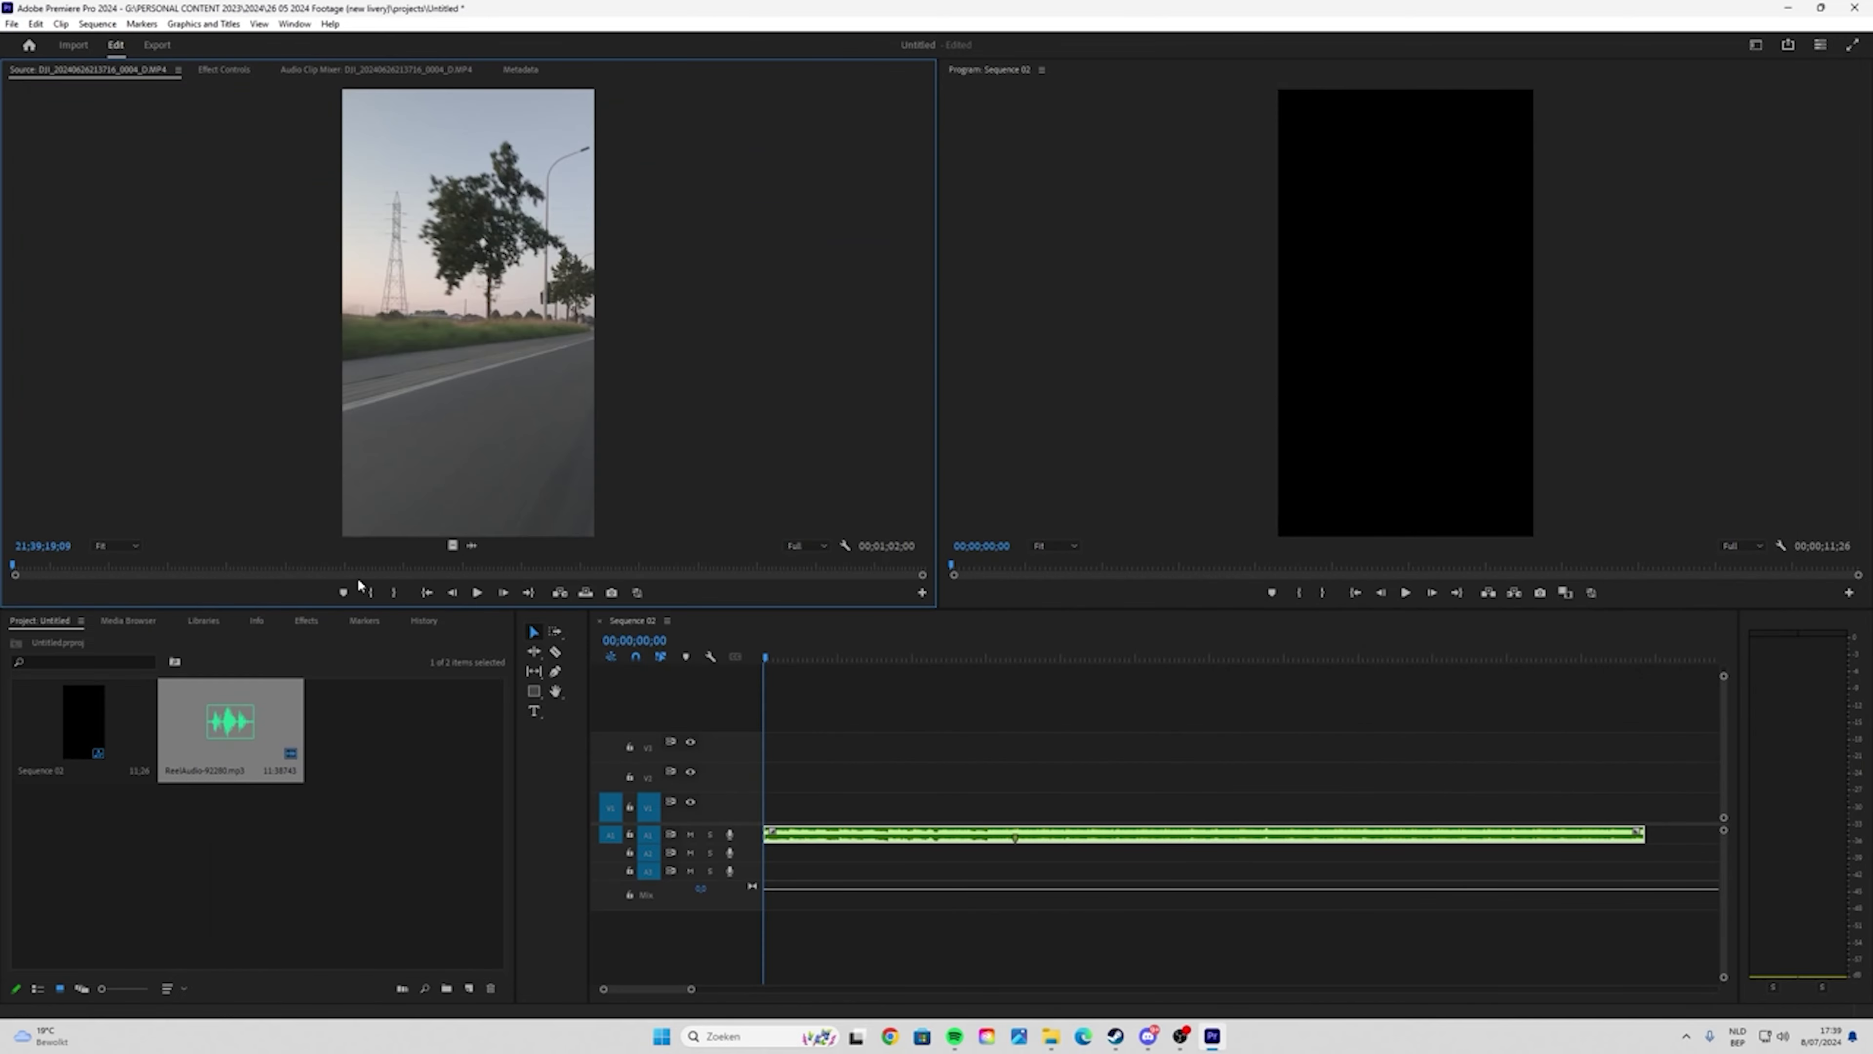
pyautogui.click(474, 593)
pyautogui.moveTo(28, 564); pyautogui.dragTo(364, 567)
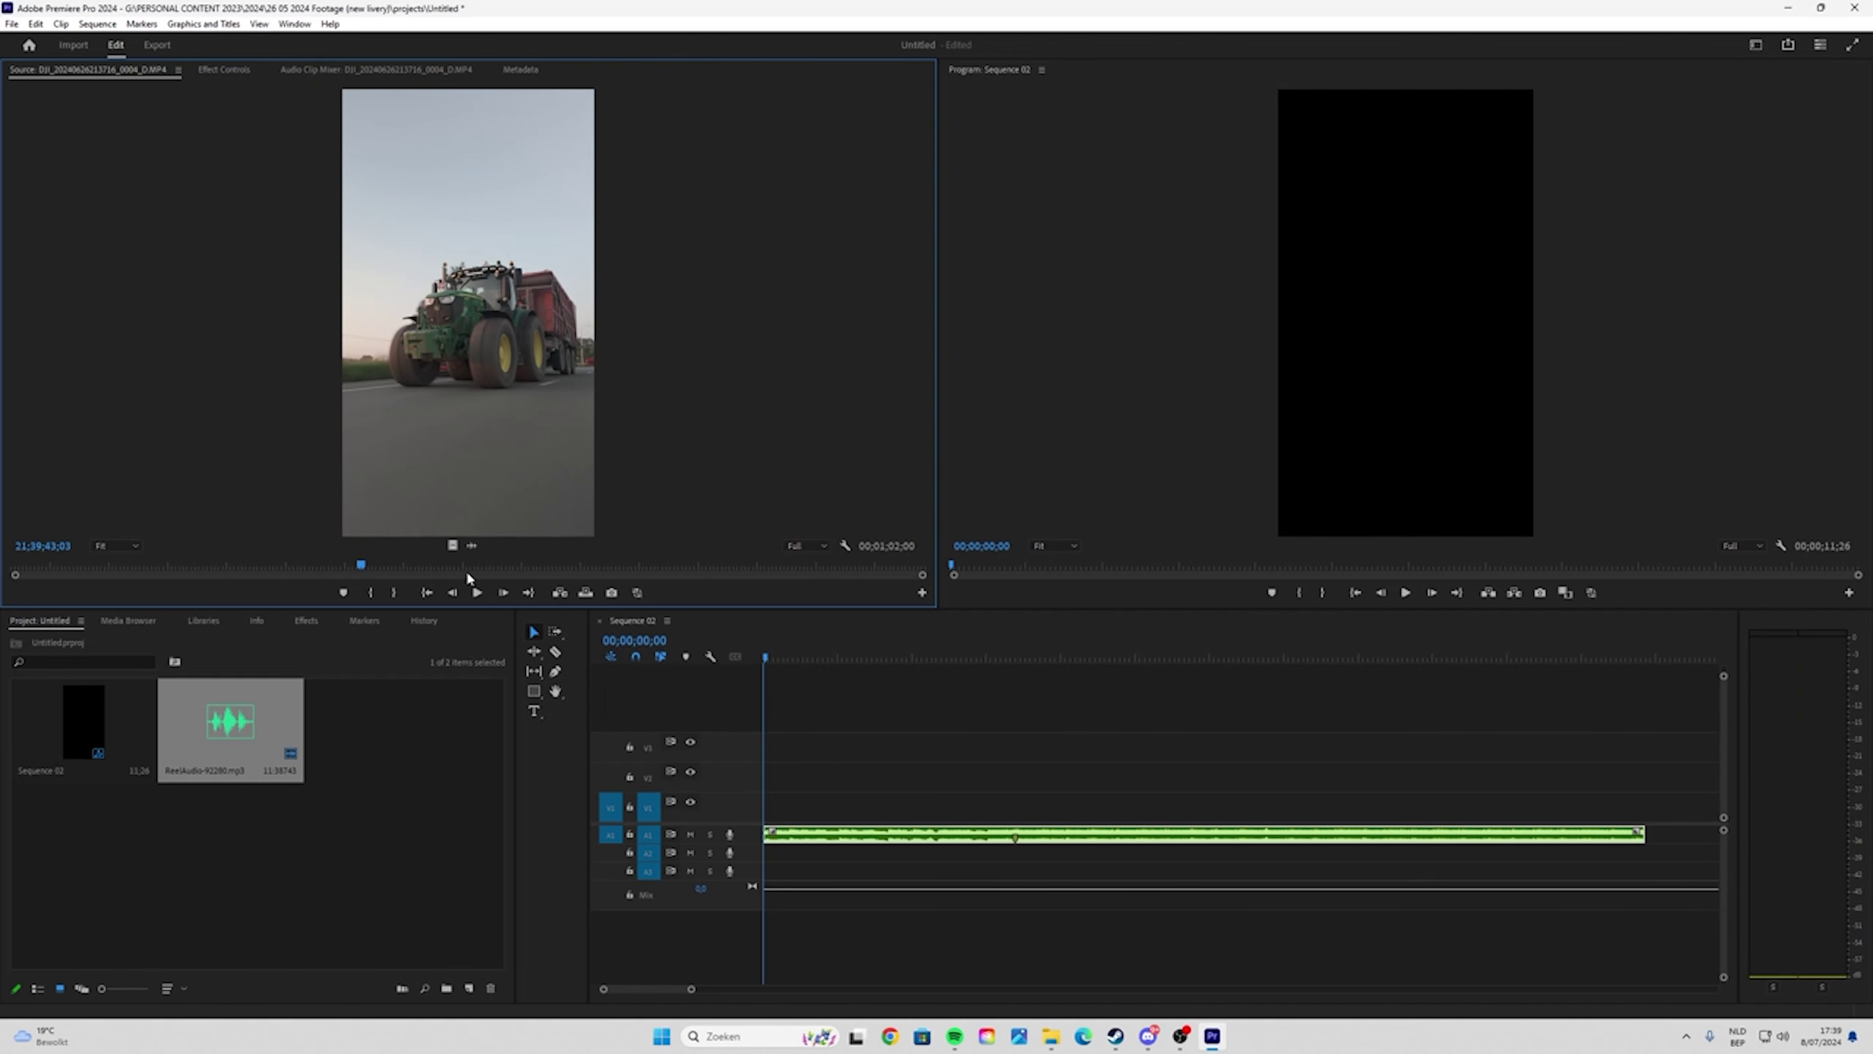
# - Mark In and Out points around the tractor section
pyautogui.press('i')
pyautogui.press('space')
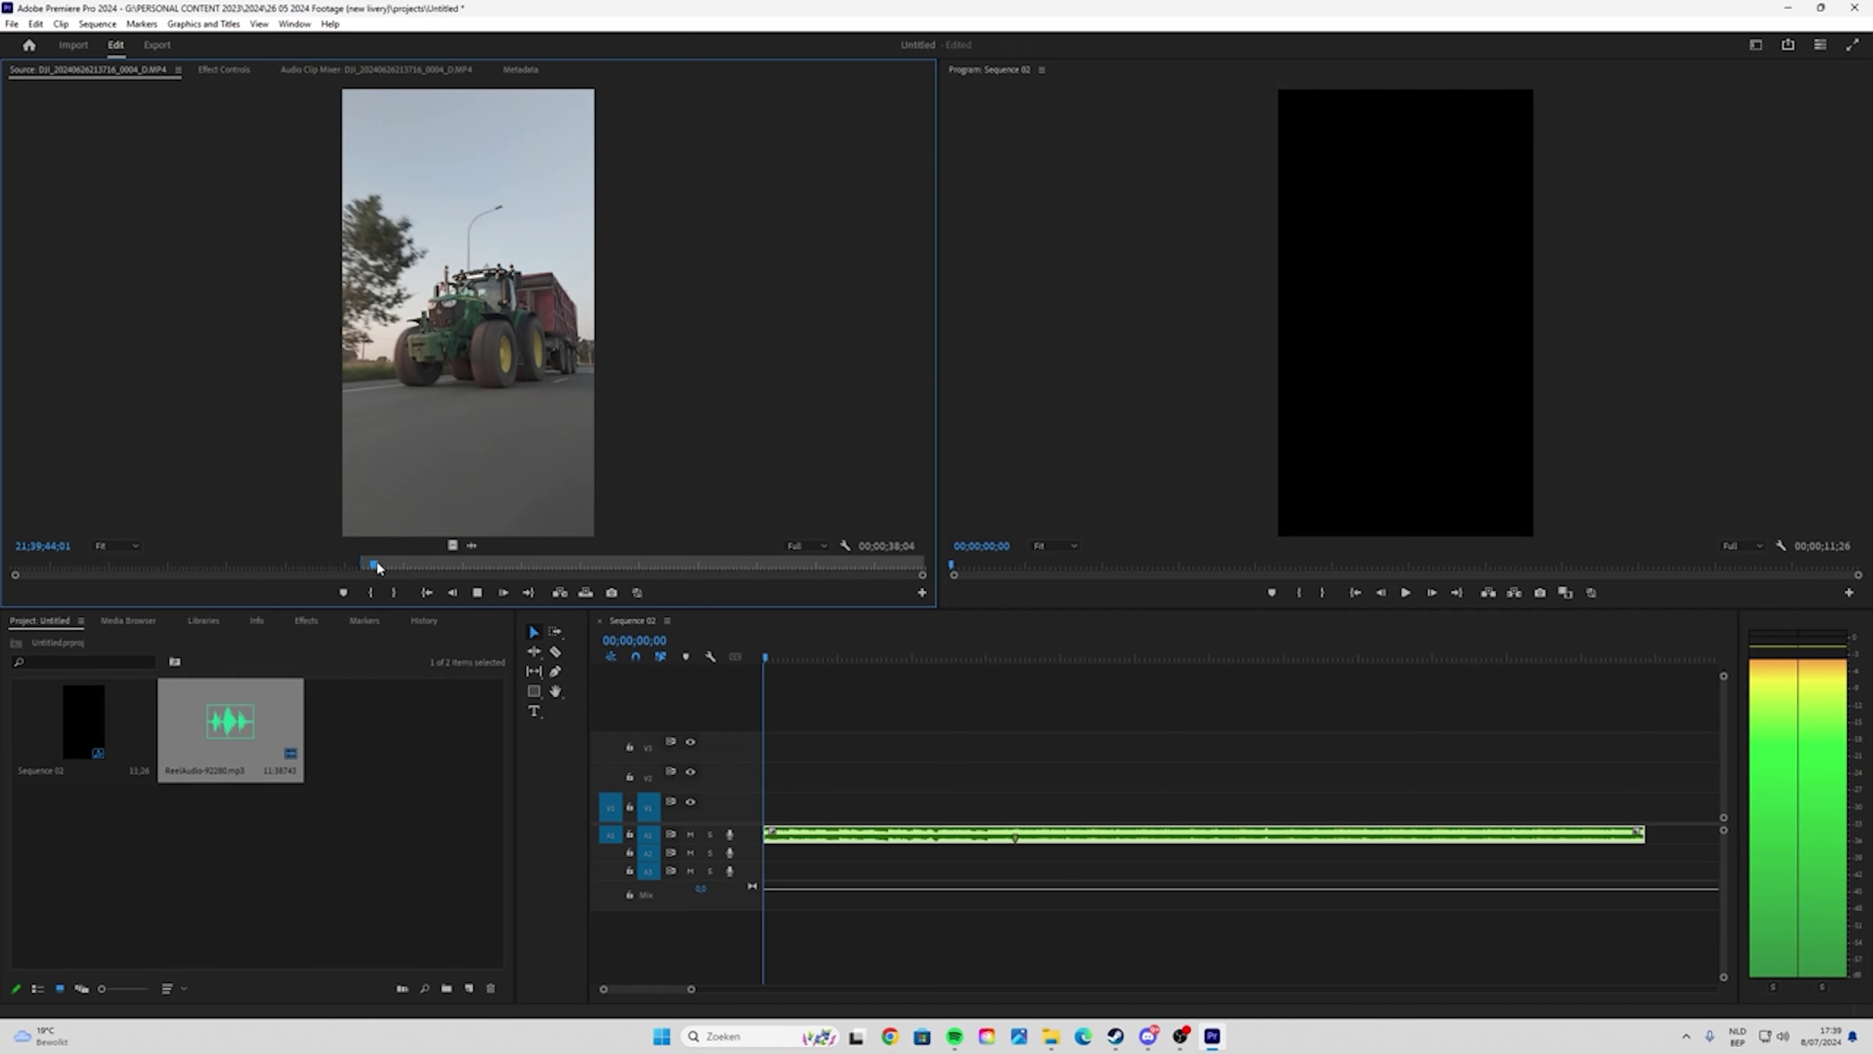
pyautogui.moveTo(377, 565); pyautogui.dragTo(443, 565)
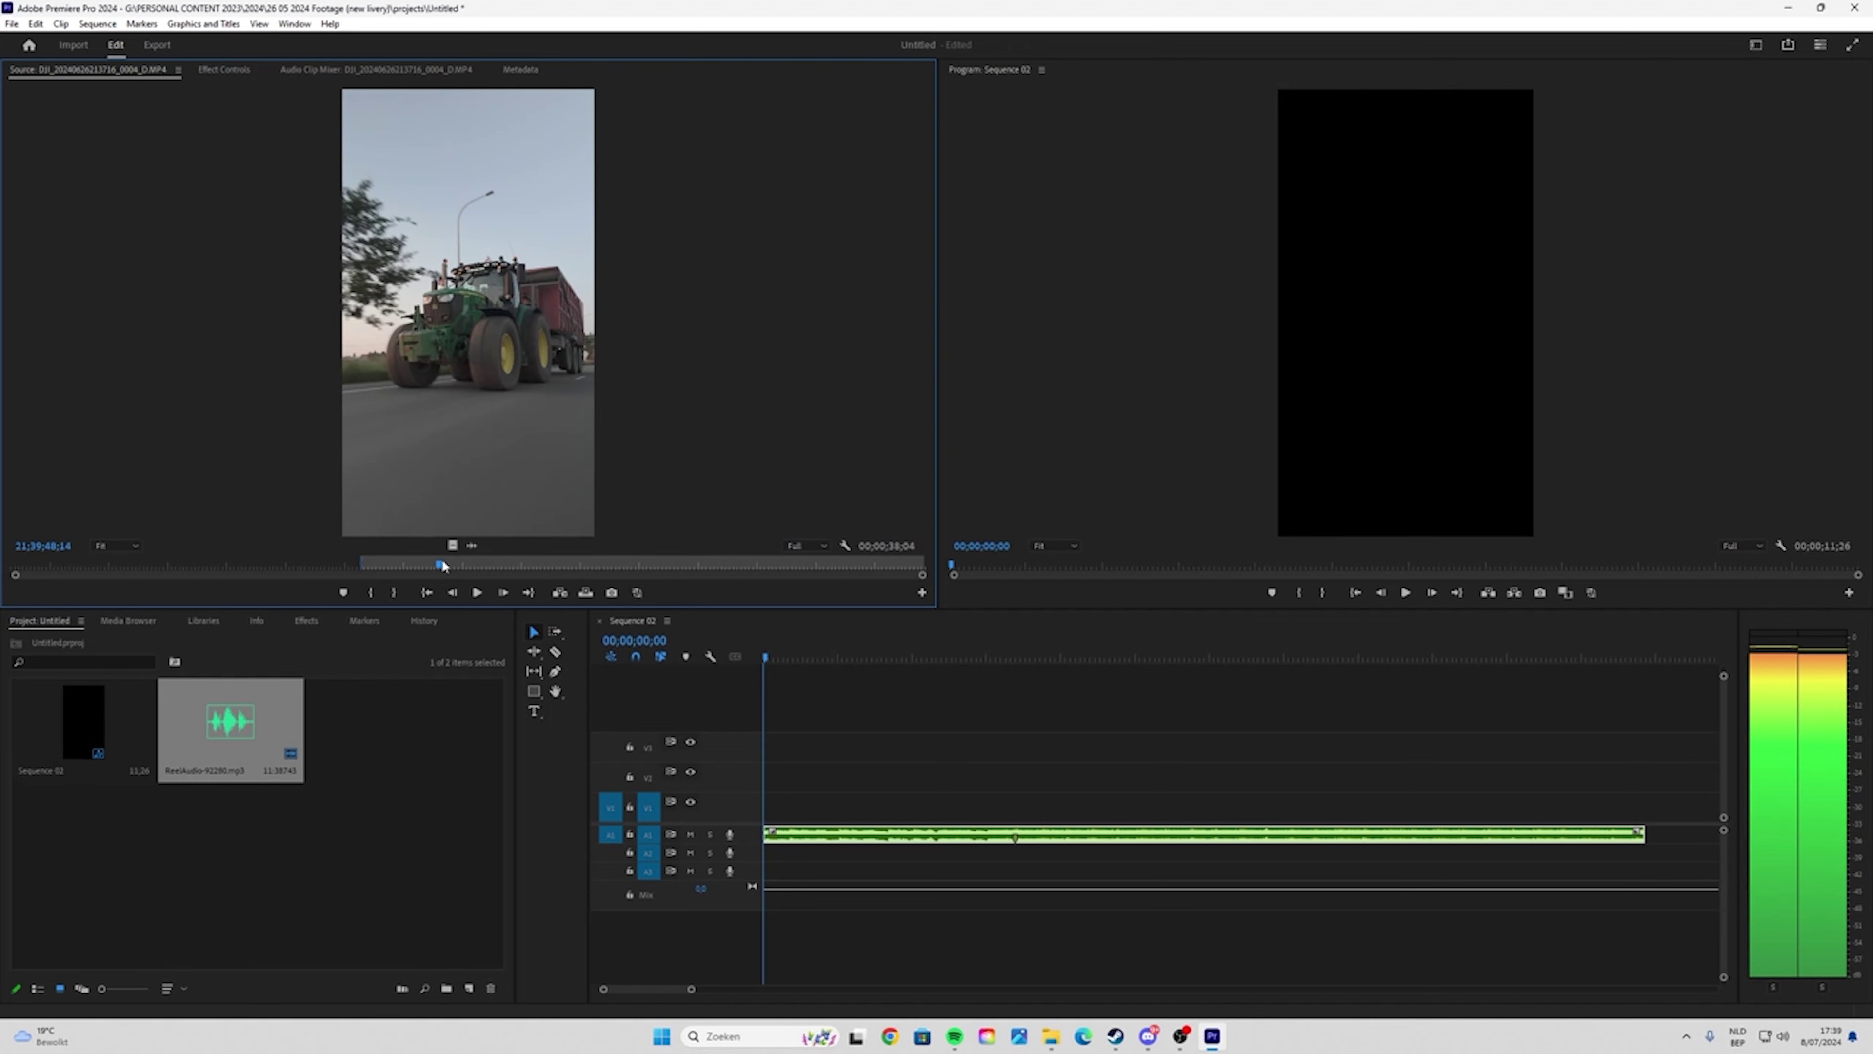
pyautogui.press('o')
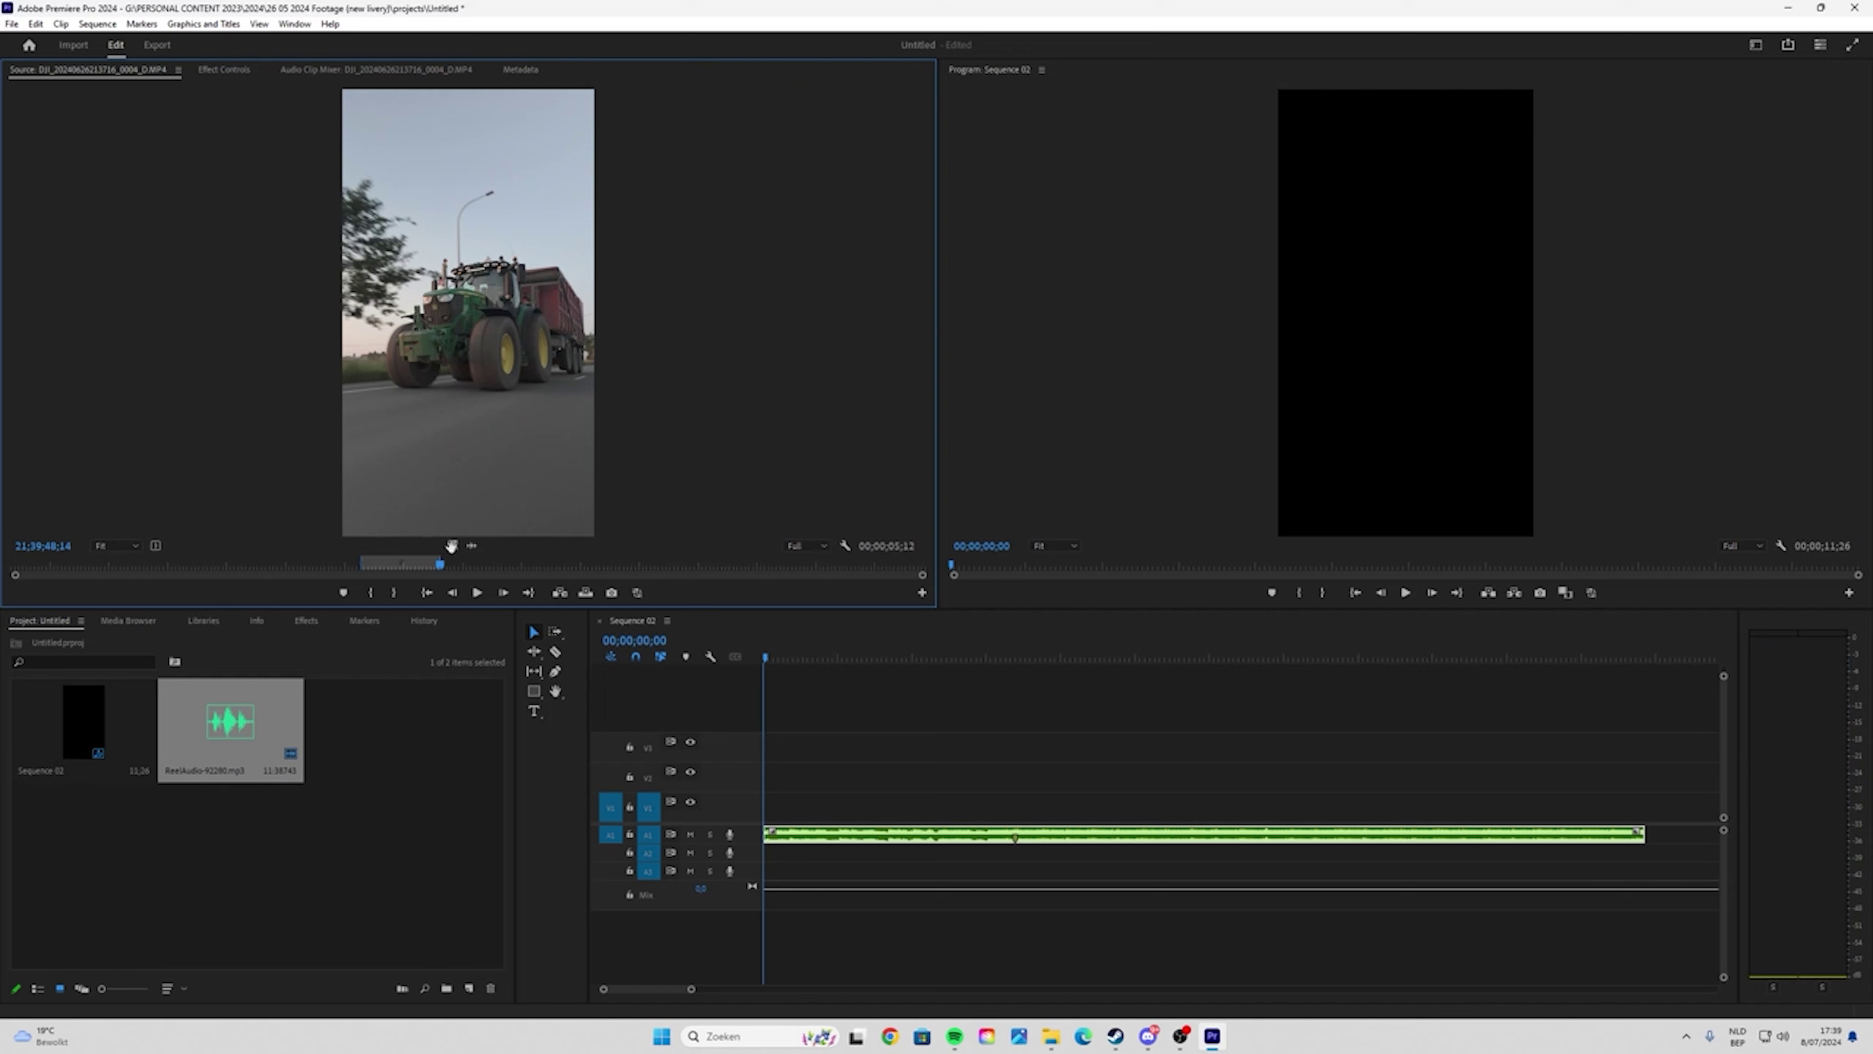
# - Place the marked tractor section on V1 at the sequence start and preview it
pyautogui.moveTo(462, 548); pyautogui.dragTo(767, 805)
pyautogui.click(768, 659)
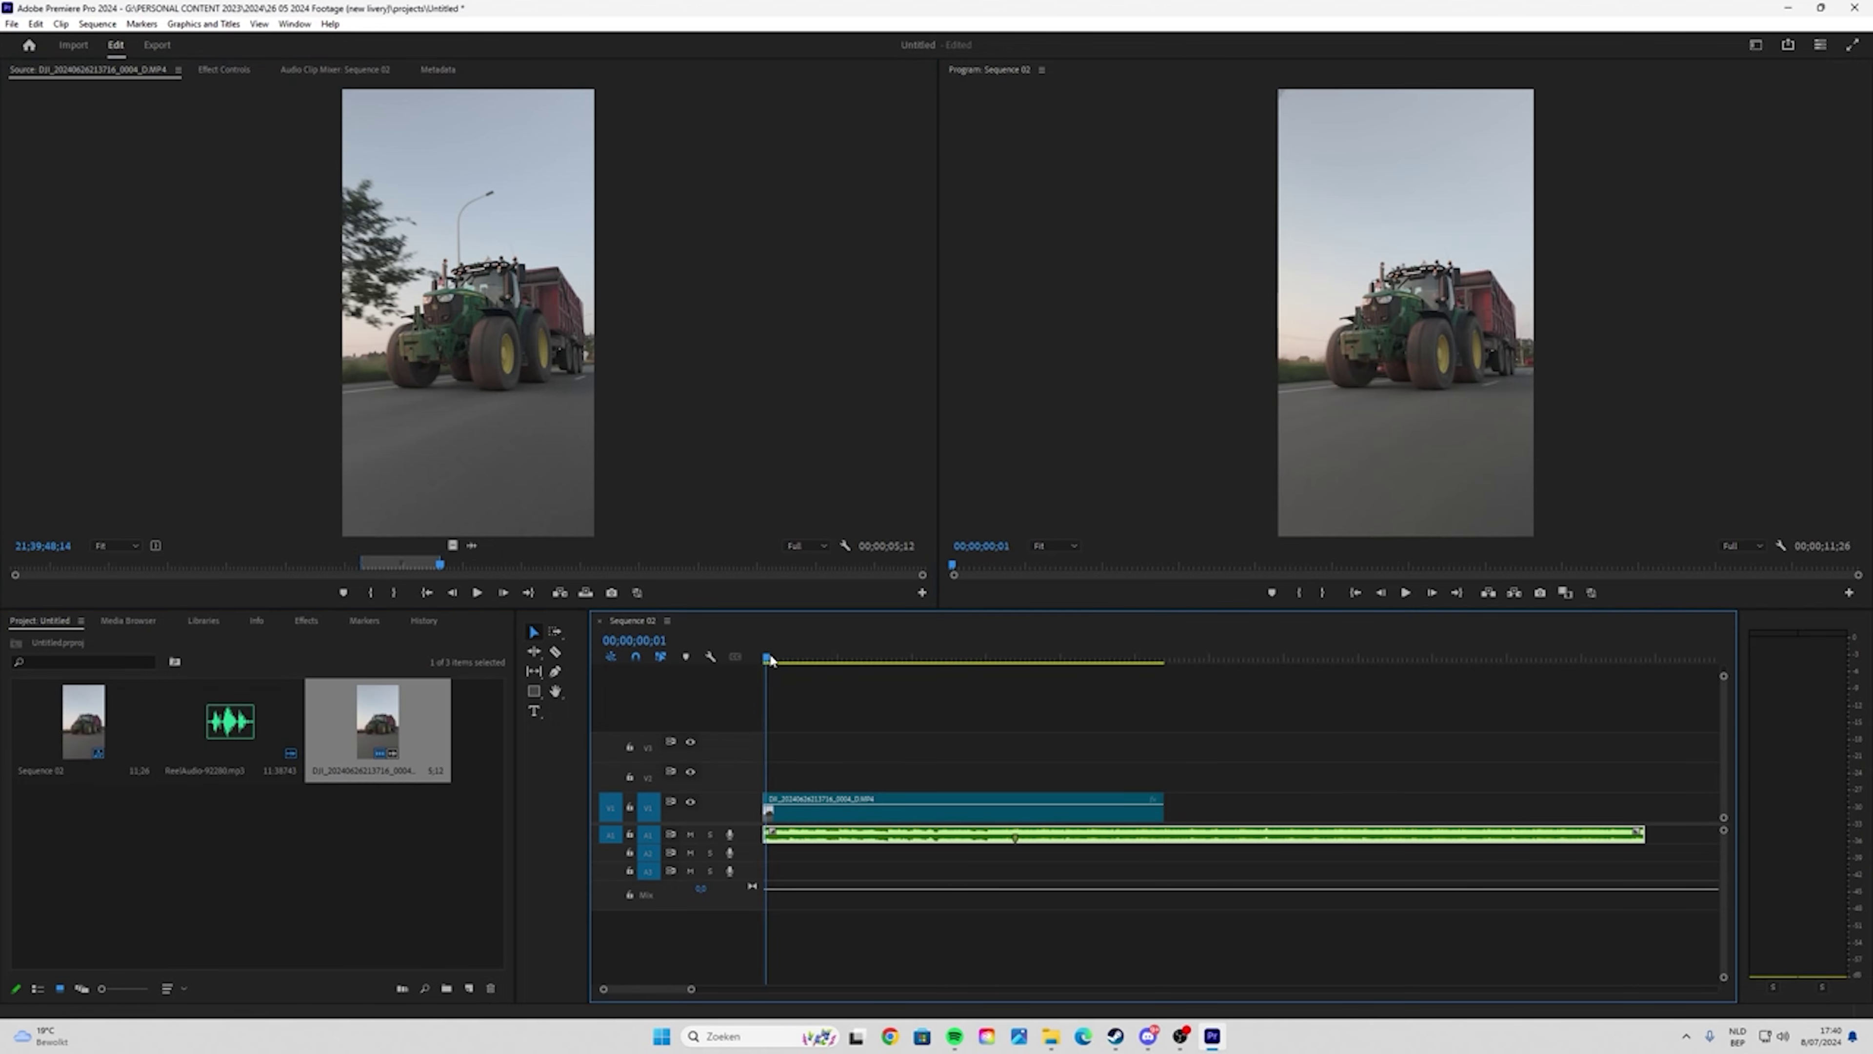
pyautogui.press('space')
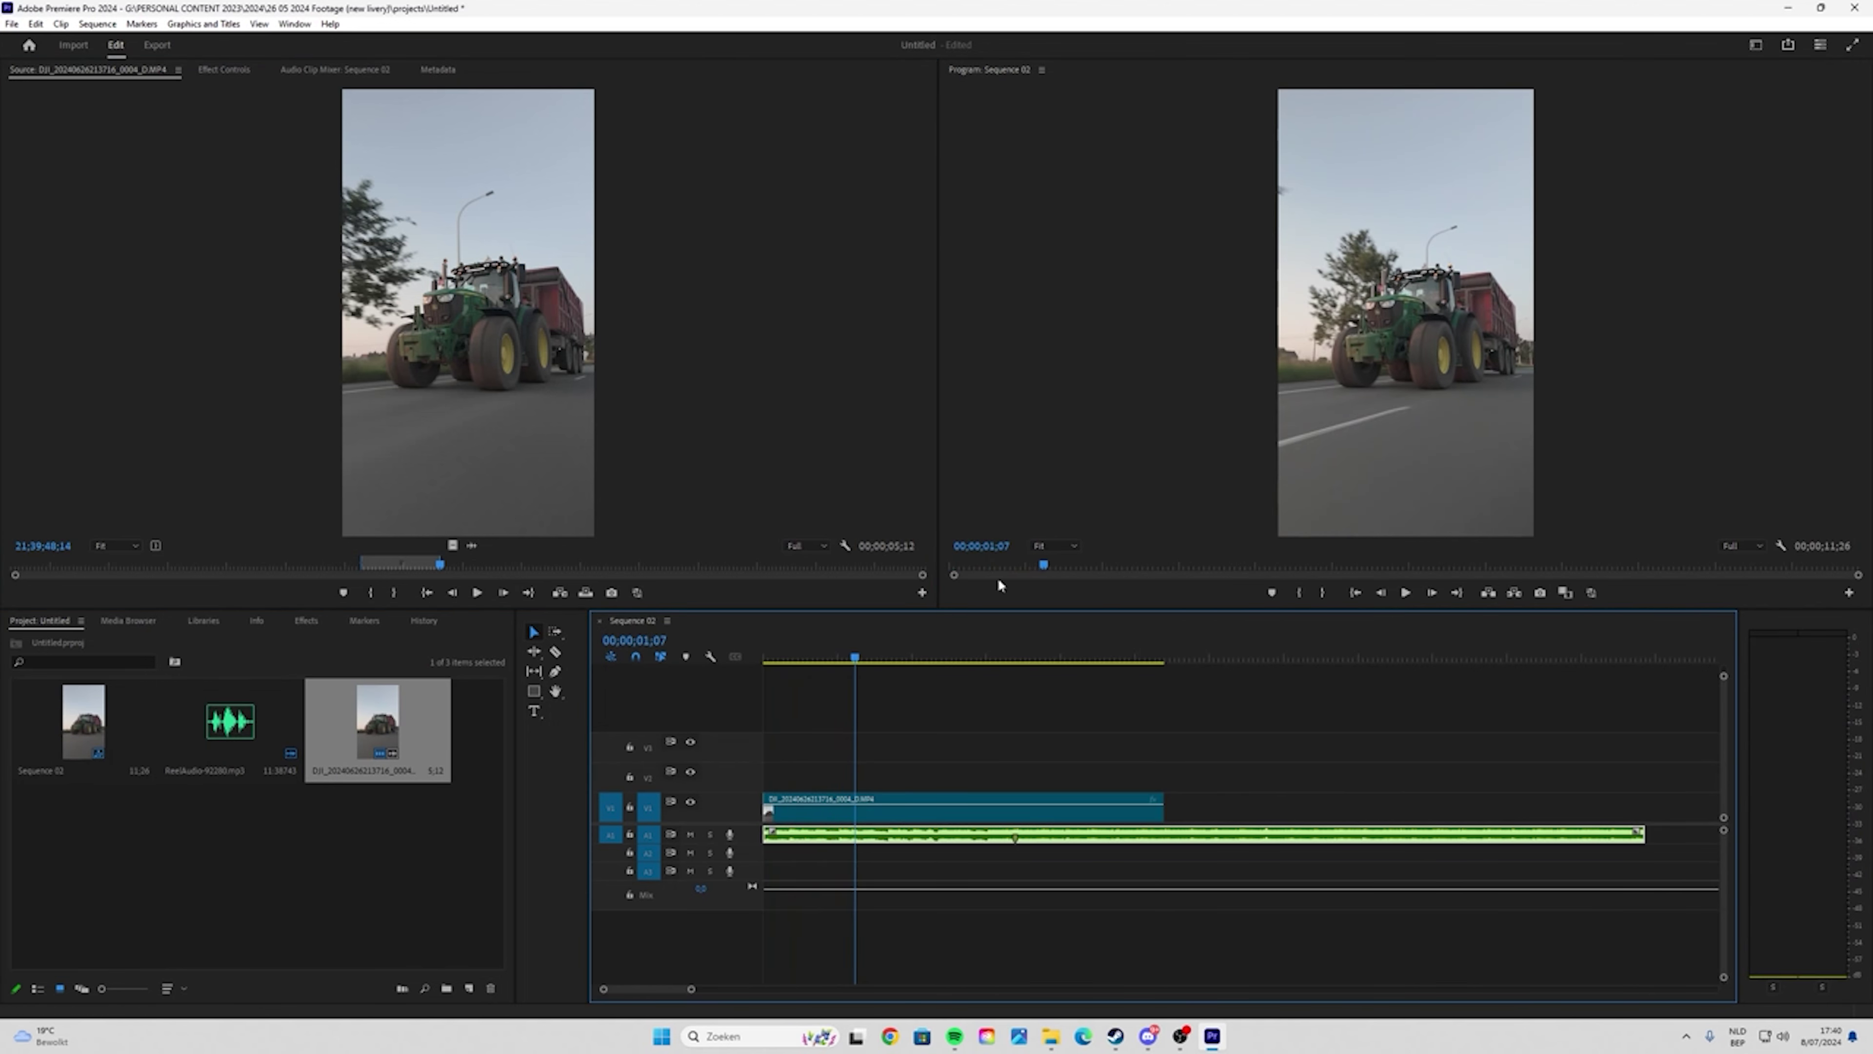
pyautogui.press('space')
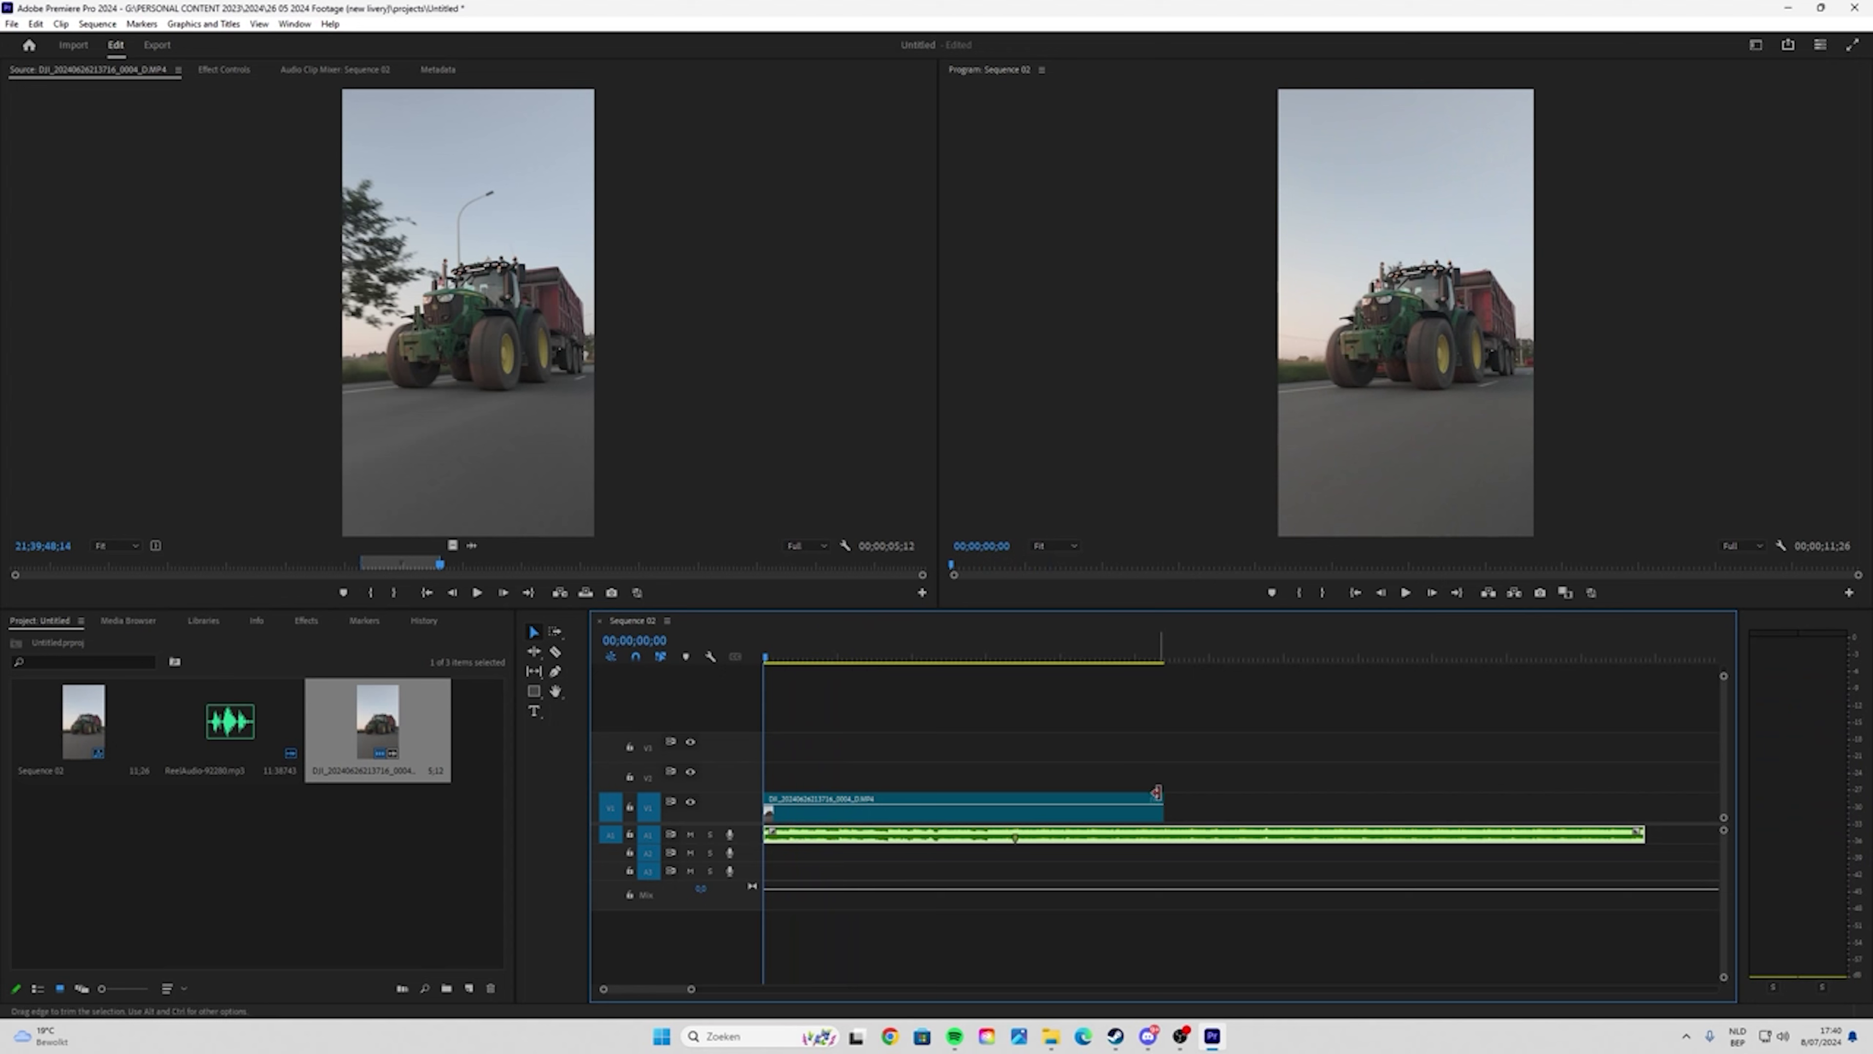
# - Lengthen the video clip to end with the audio, then search Chrome for 'dji pocket 3 rec 709 LUT'
pyautogui.moveTo(1164, 801); pyautogui.dragTo(1162, 796)
pyautogui.moveTo(1160, 797); pyautogui.dragTo(1644, 797)
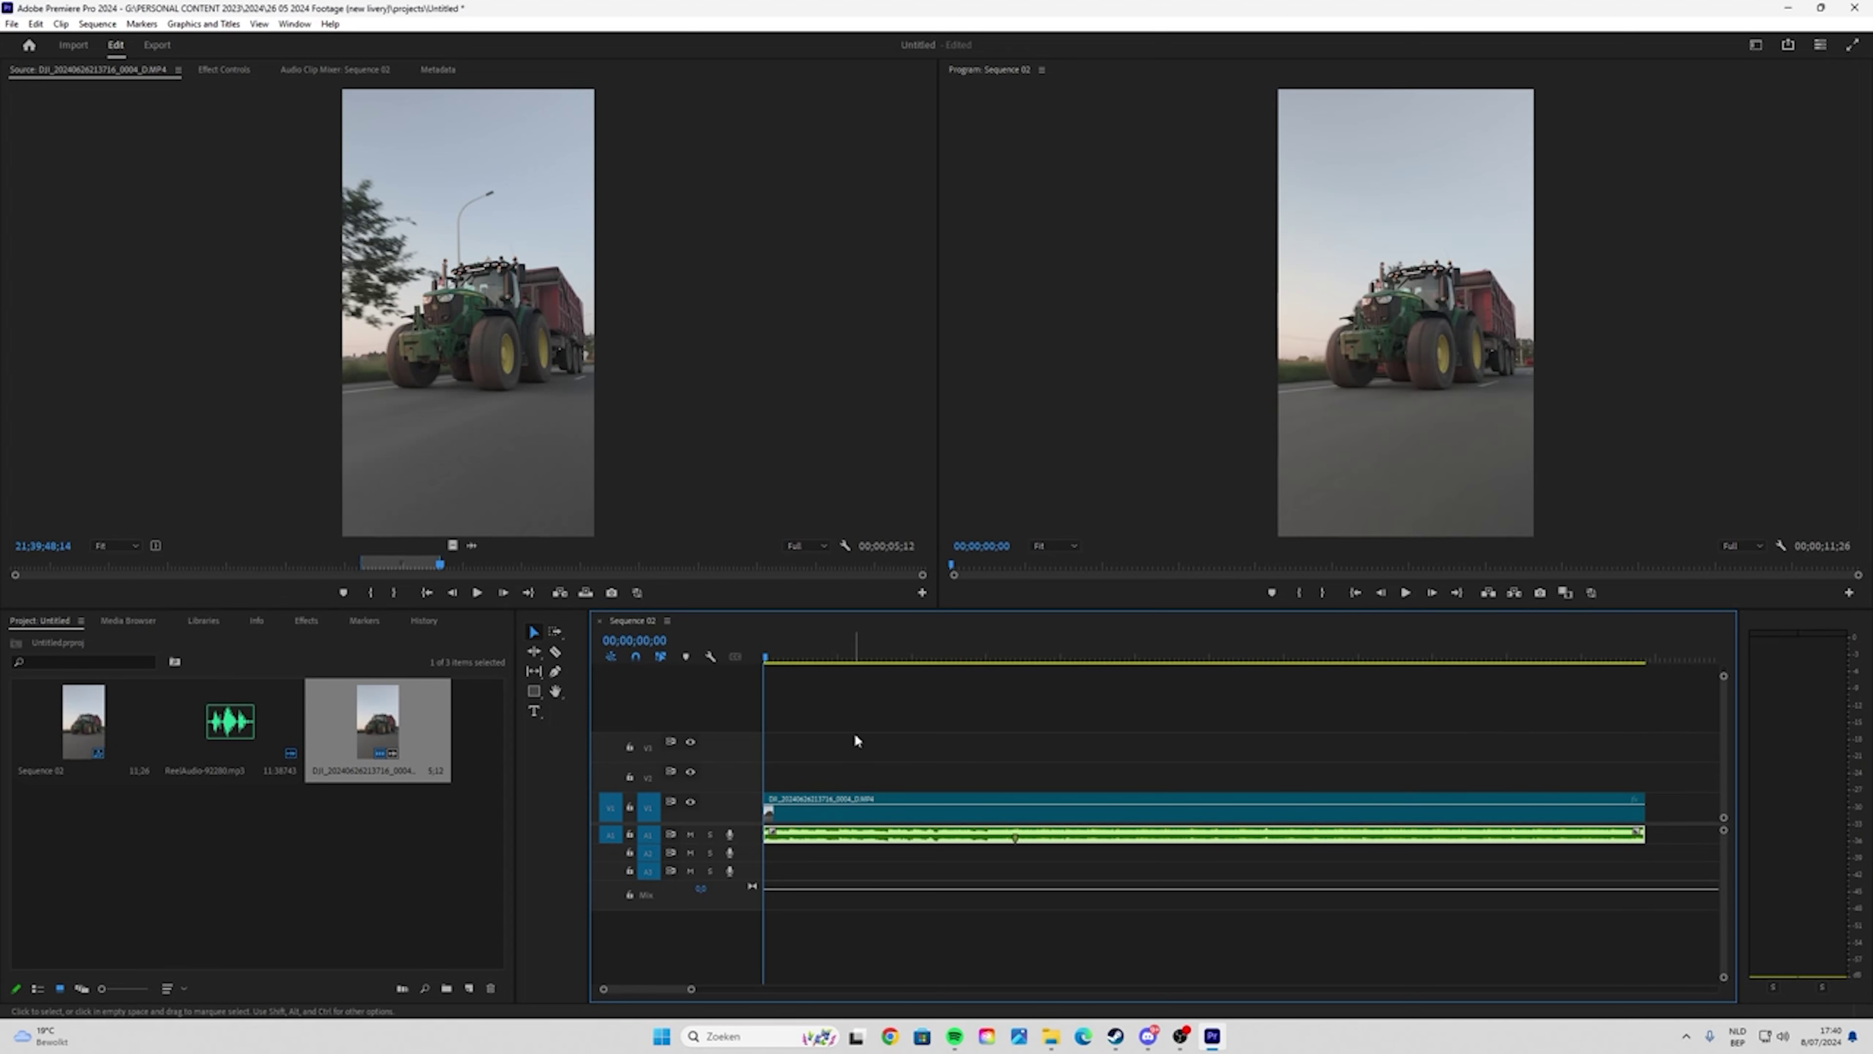
pyautogui.scroll(2, 1421, 361)
pyautogui.scroll(-3, 1438, 362)
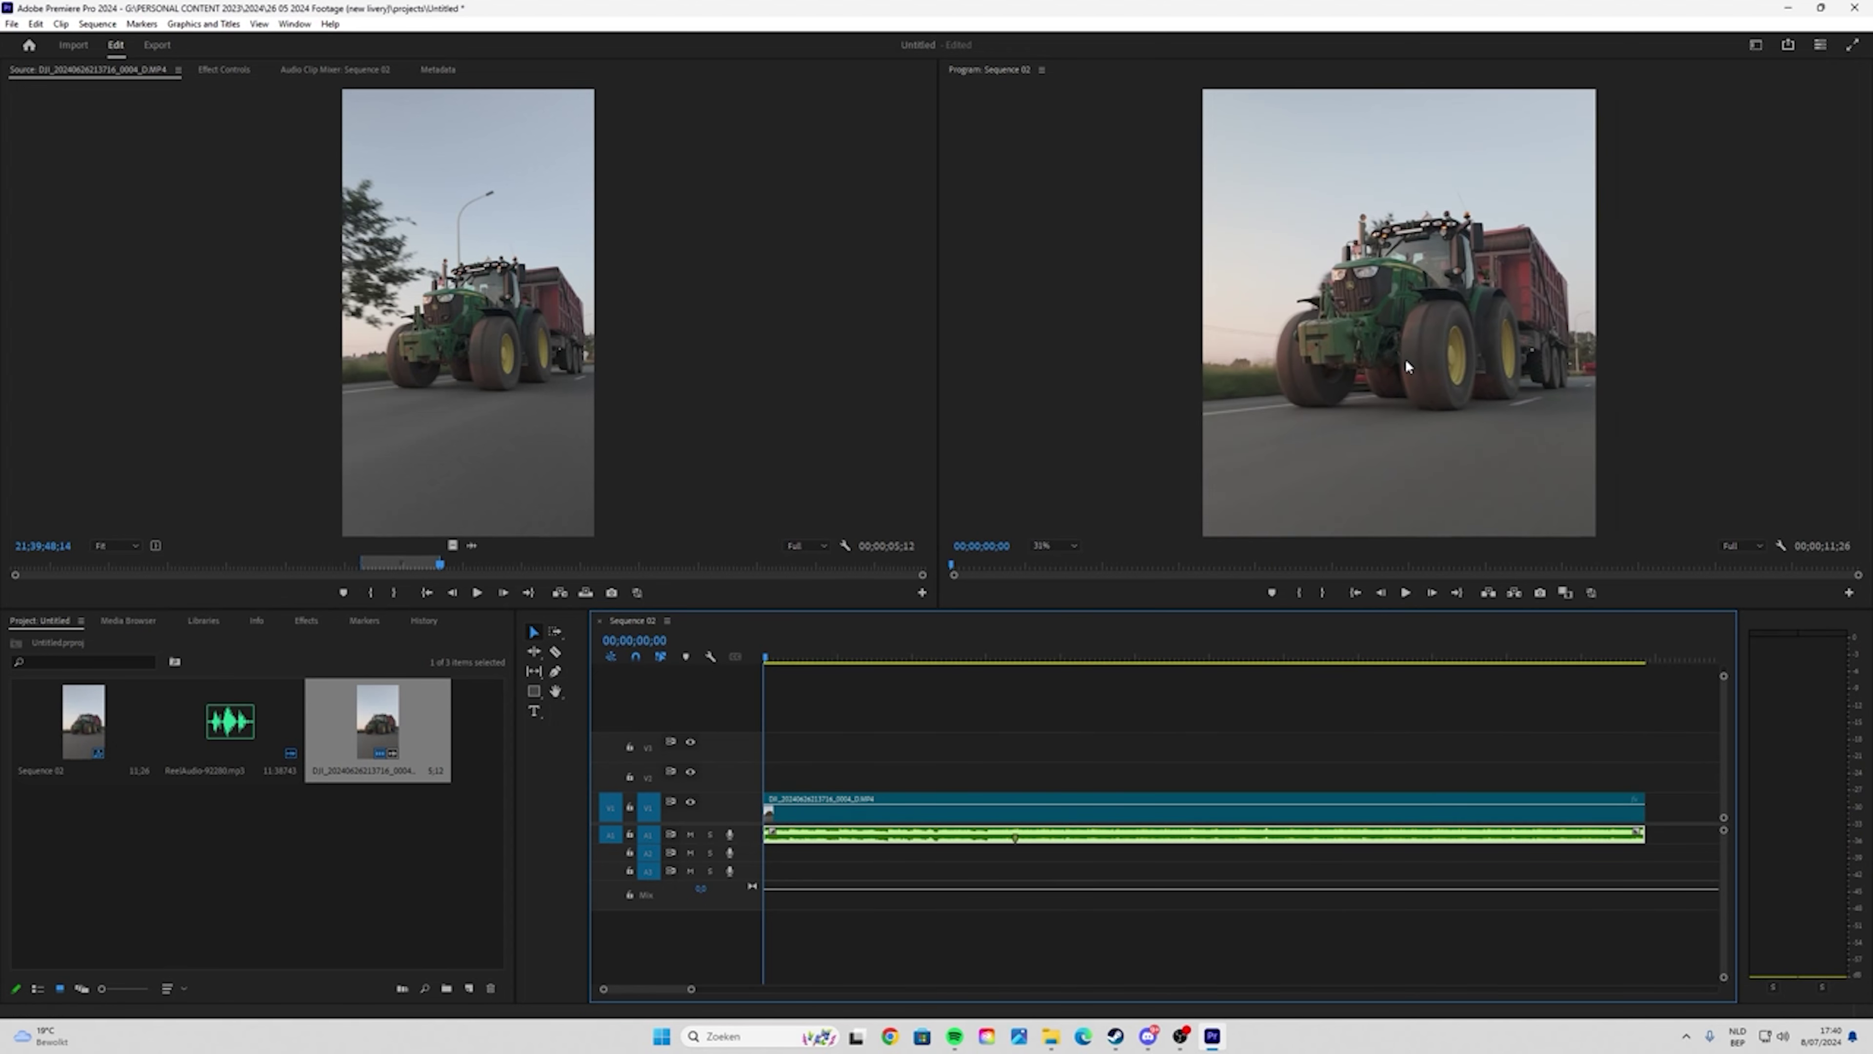
pyautogui.scroll(2, 1491, 363)
pyautogui.scroll(-2, 1447, 315)
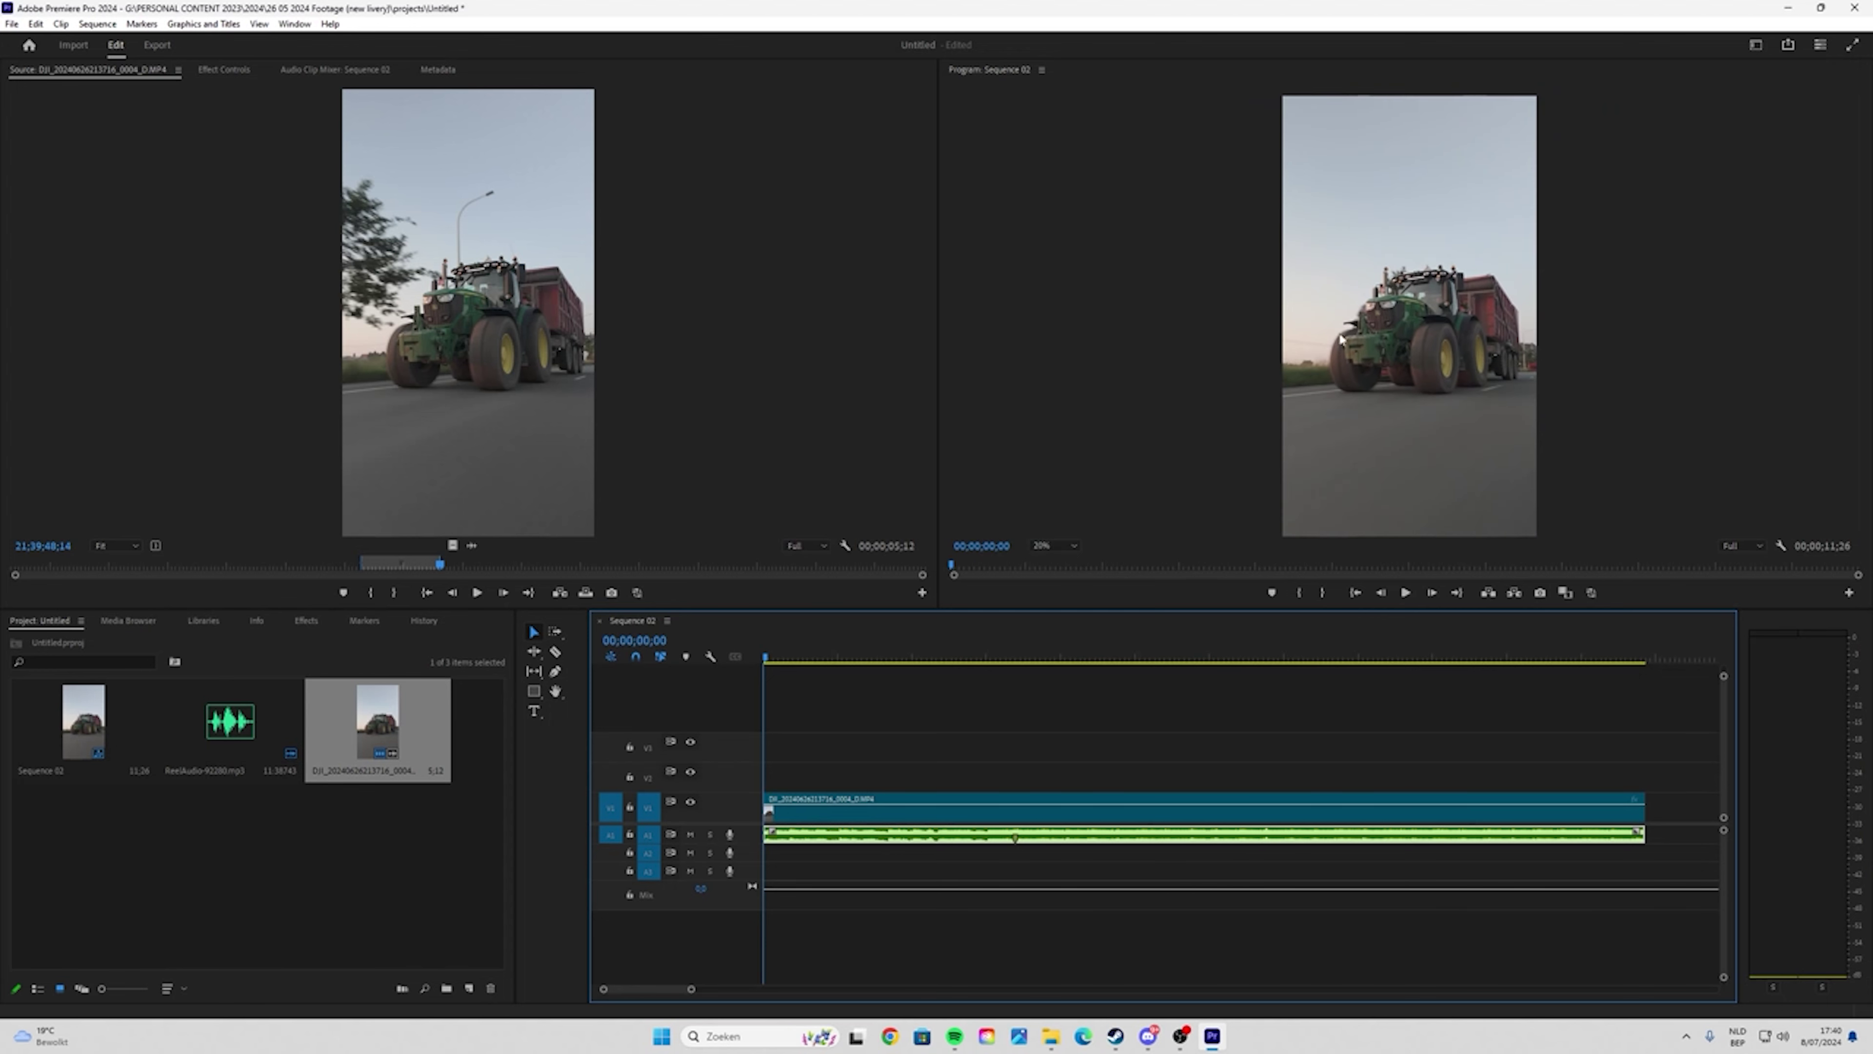
pyautogui.click(890, 1036)
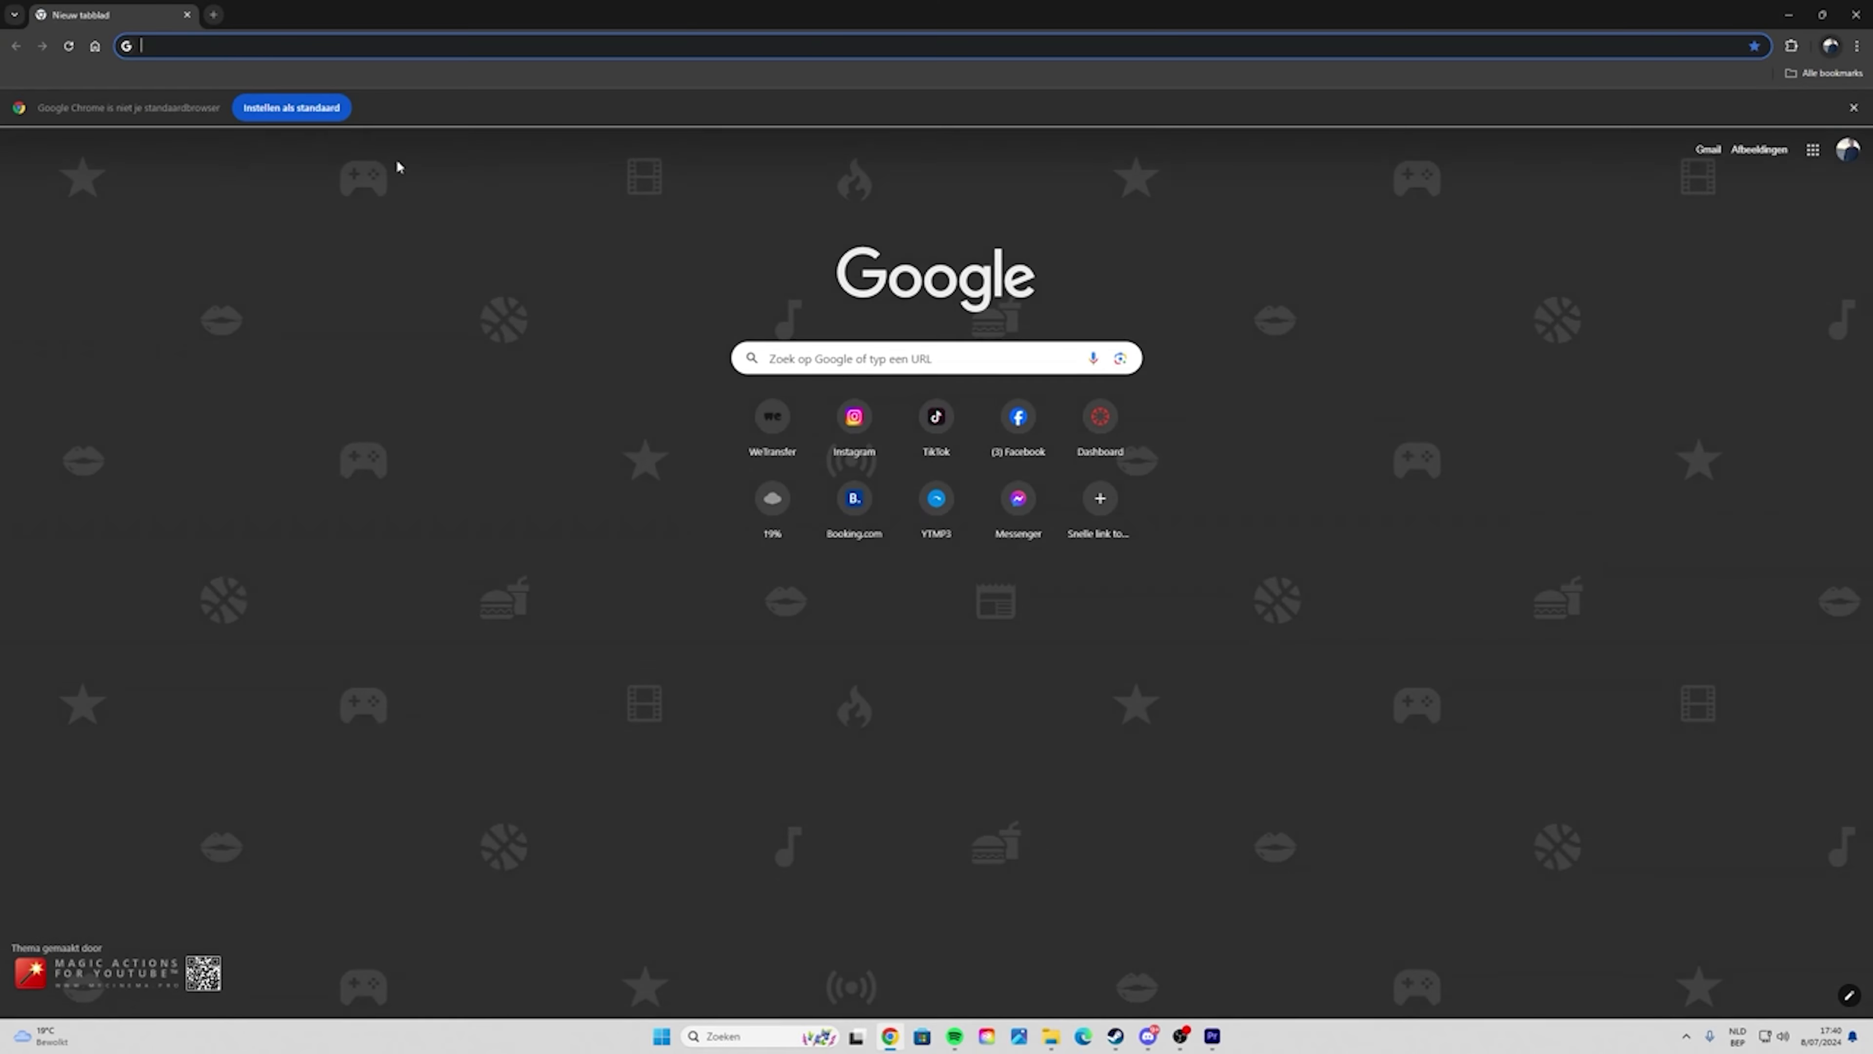
pyautogui.click(282, 49)
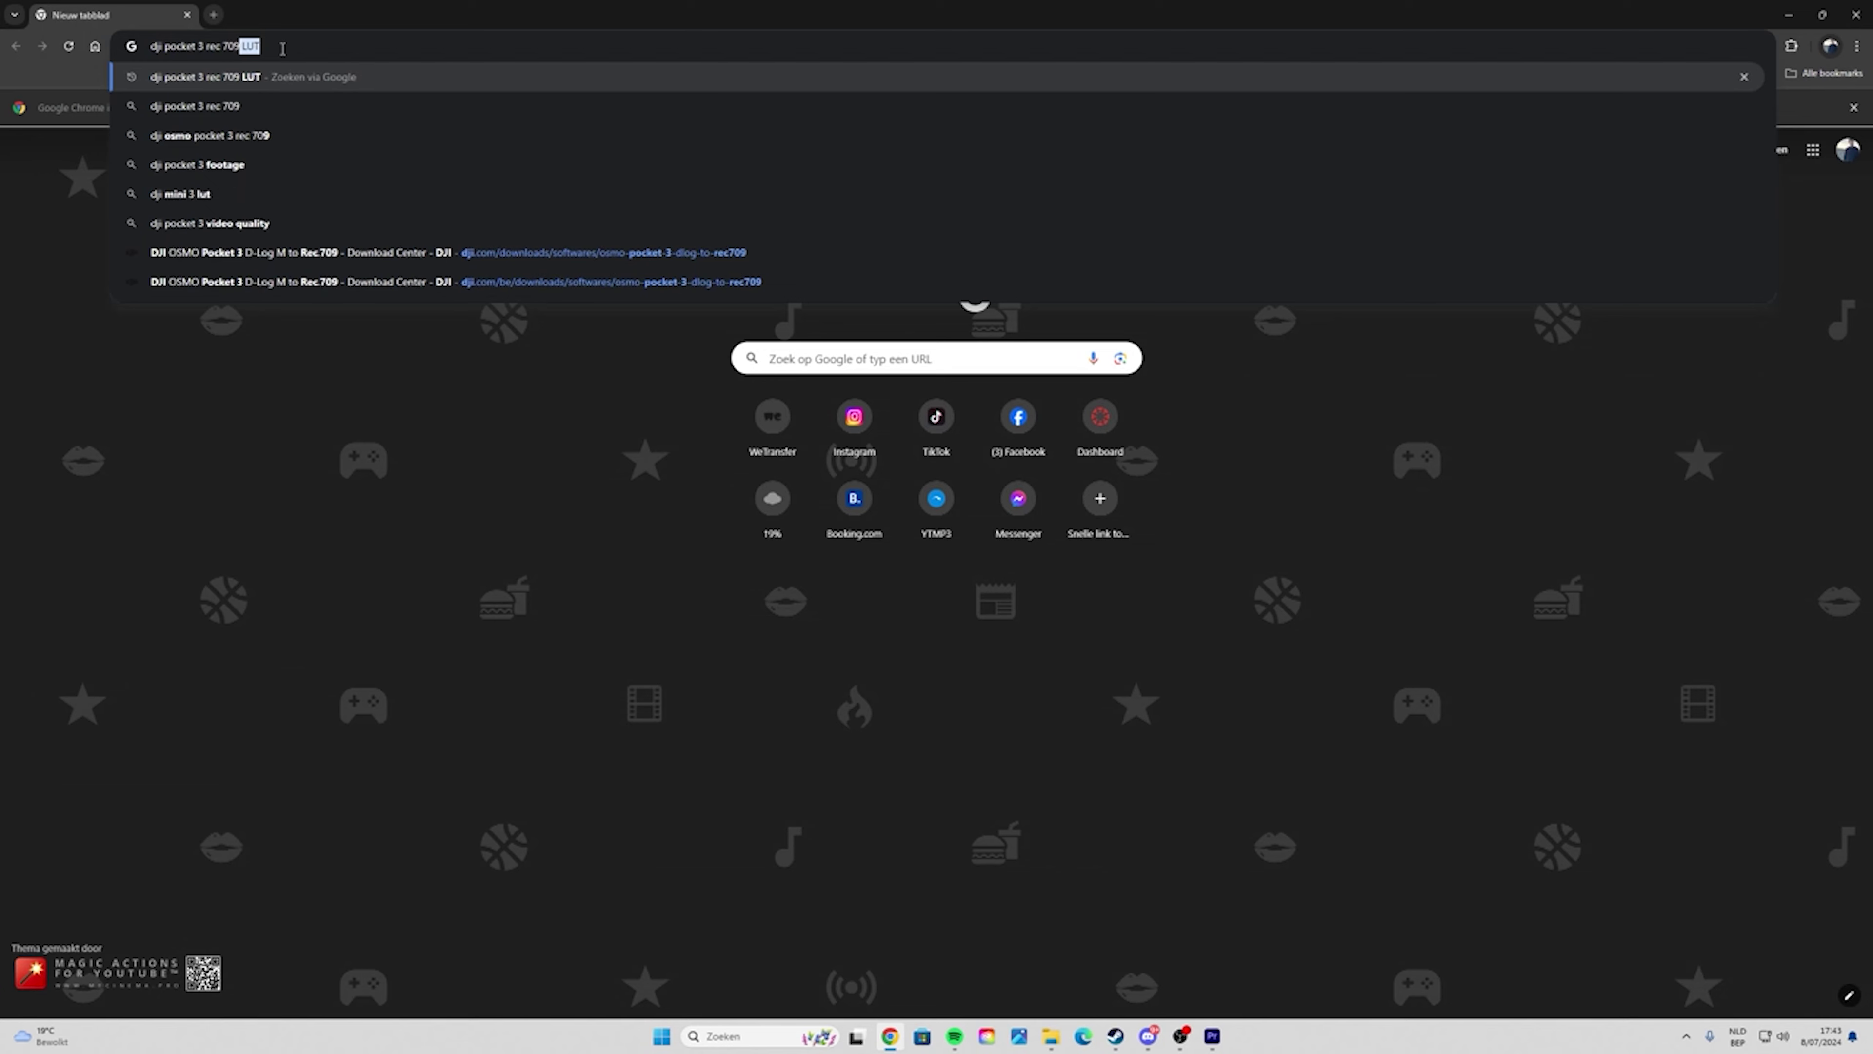
# - Find the DJI Pocket 3 D-Log M to Rec.709 LUT page and download the Windows v1.0 .cube file
pyautogui.press('Return')
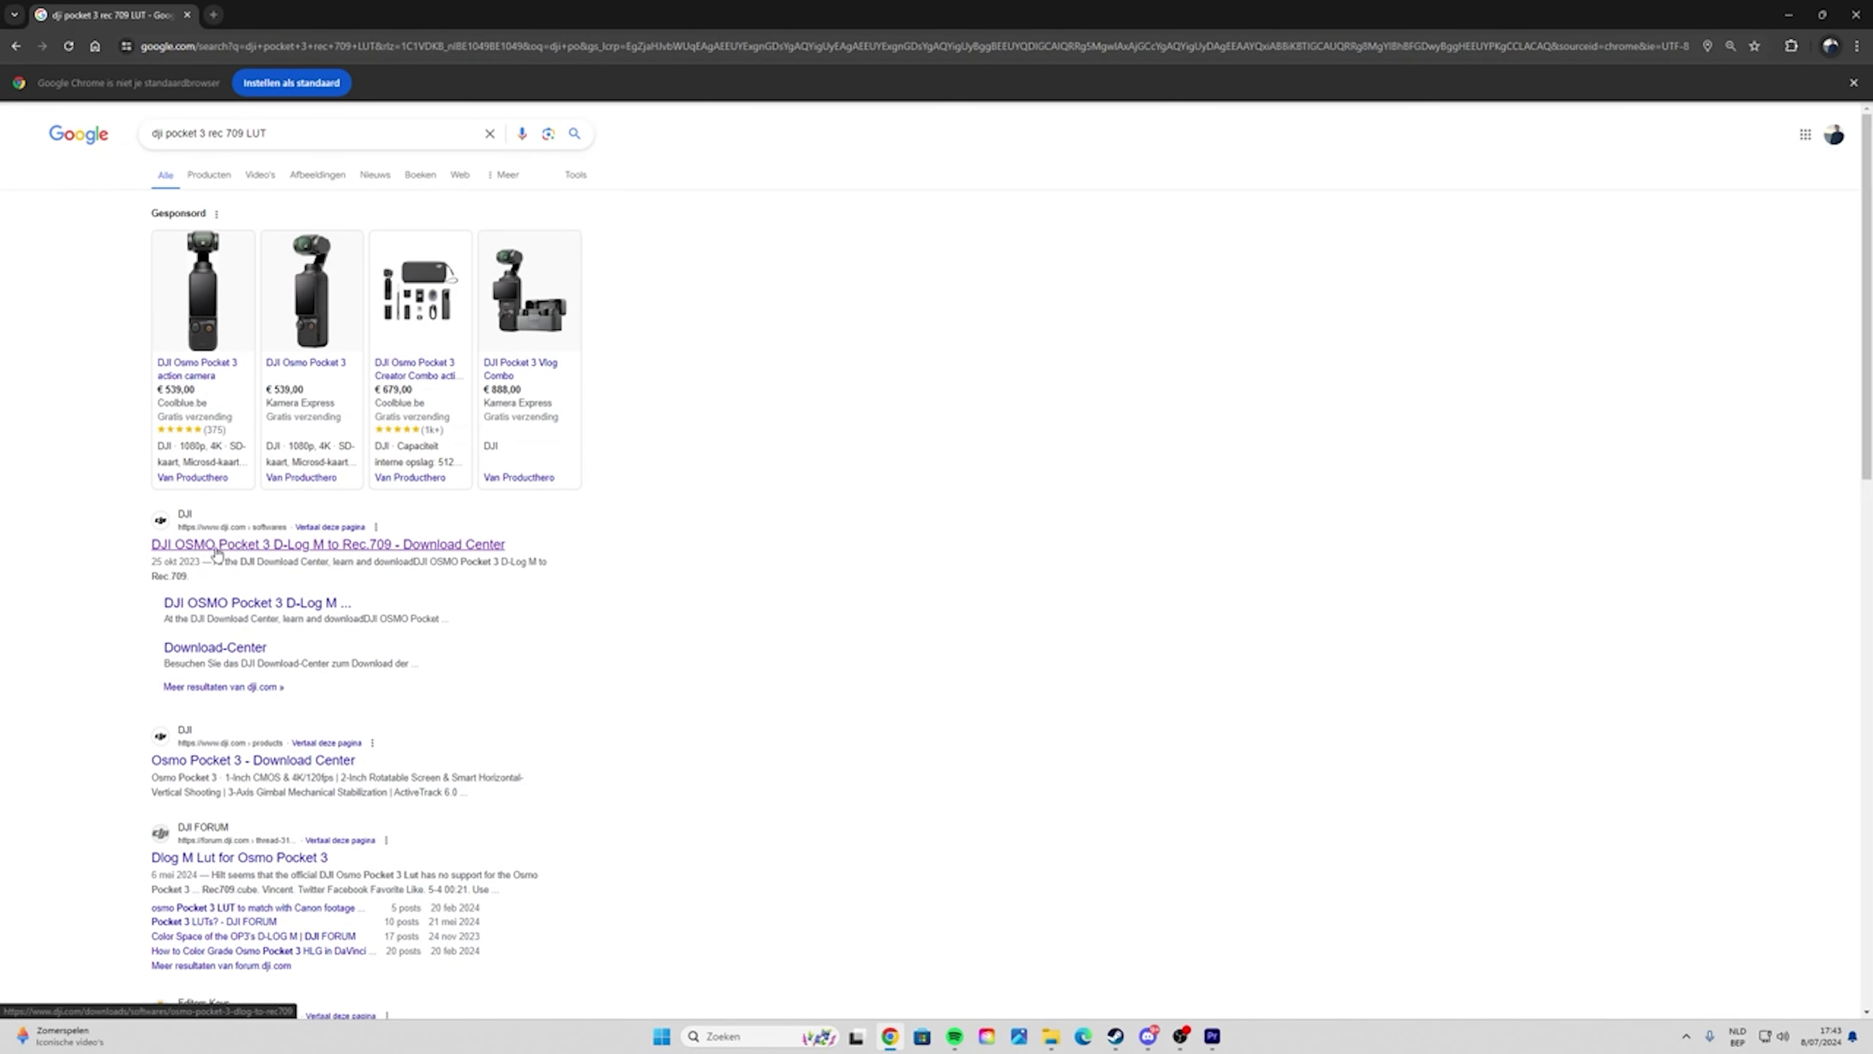
pyautogui.click(203, 546)
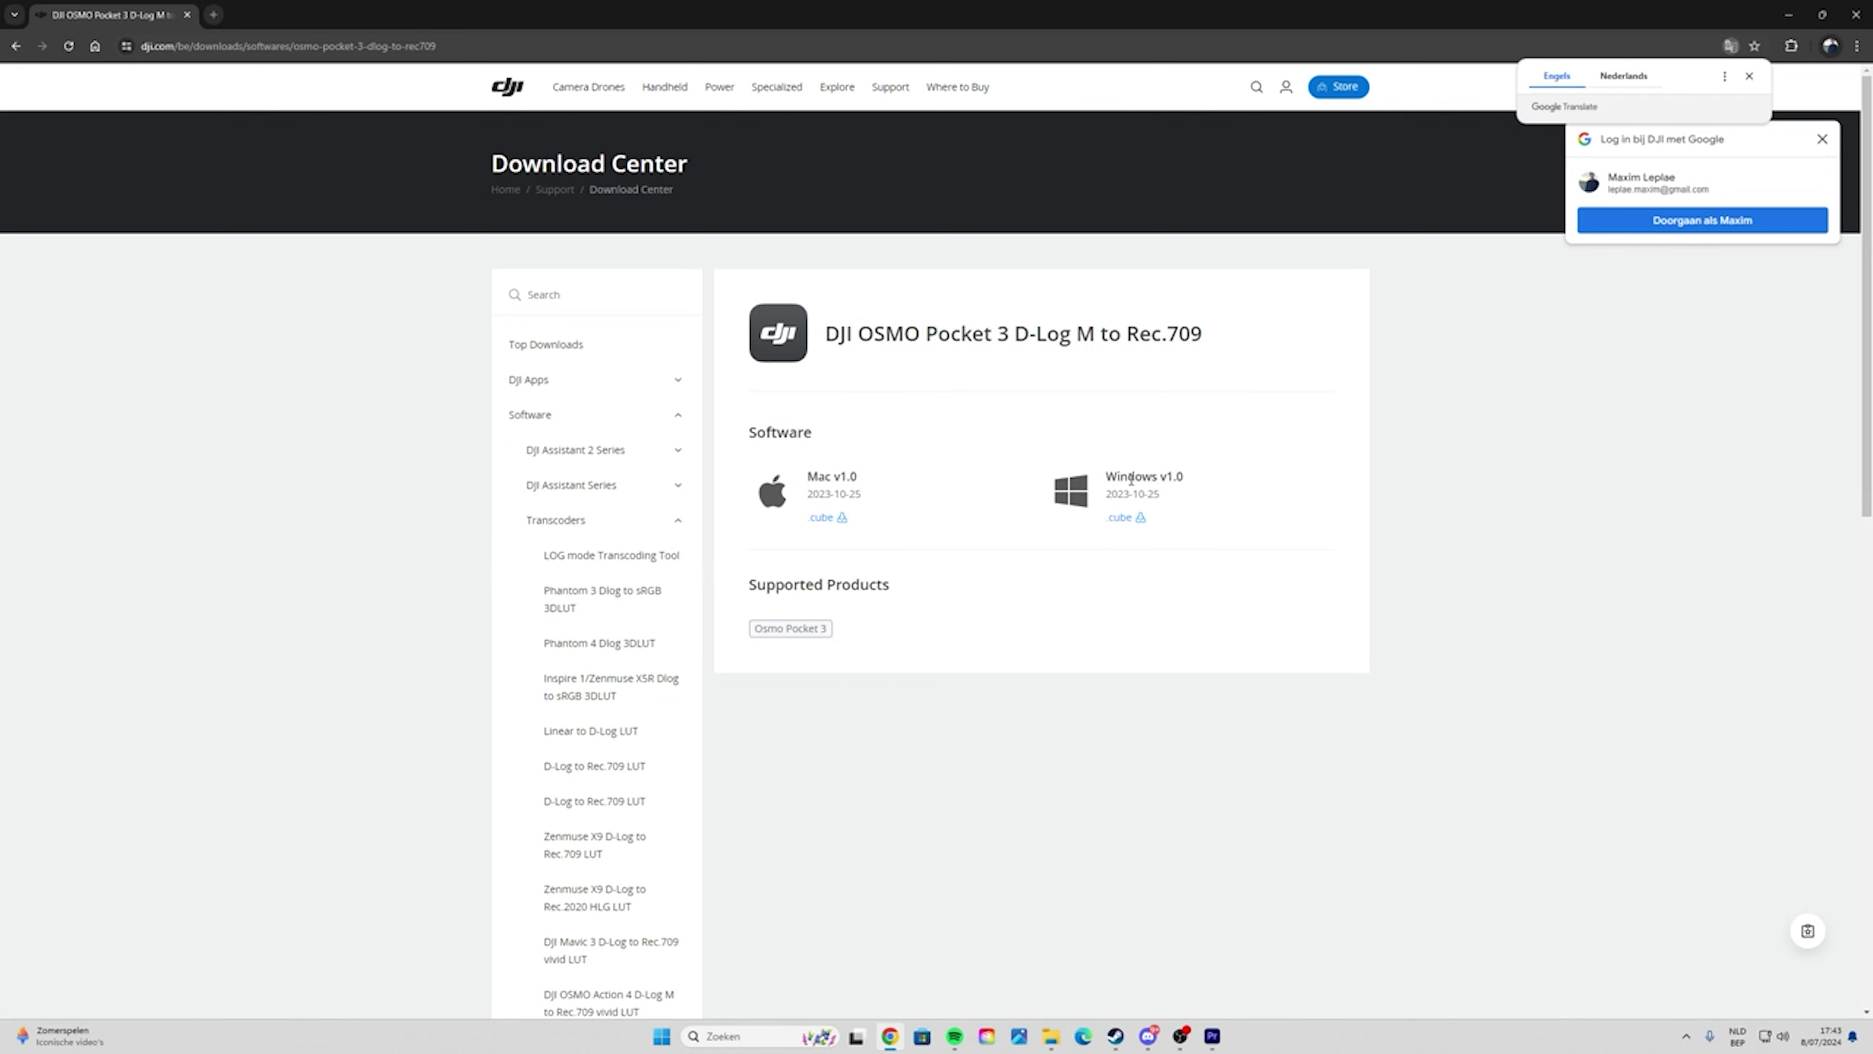
pyautogui.click(1138, 520)
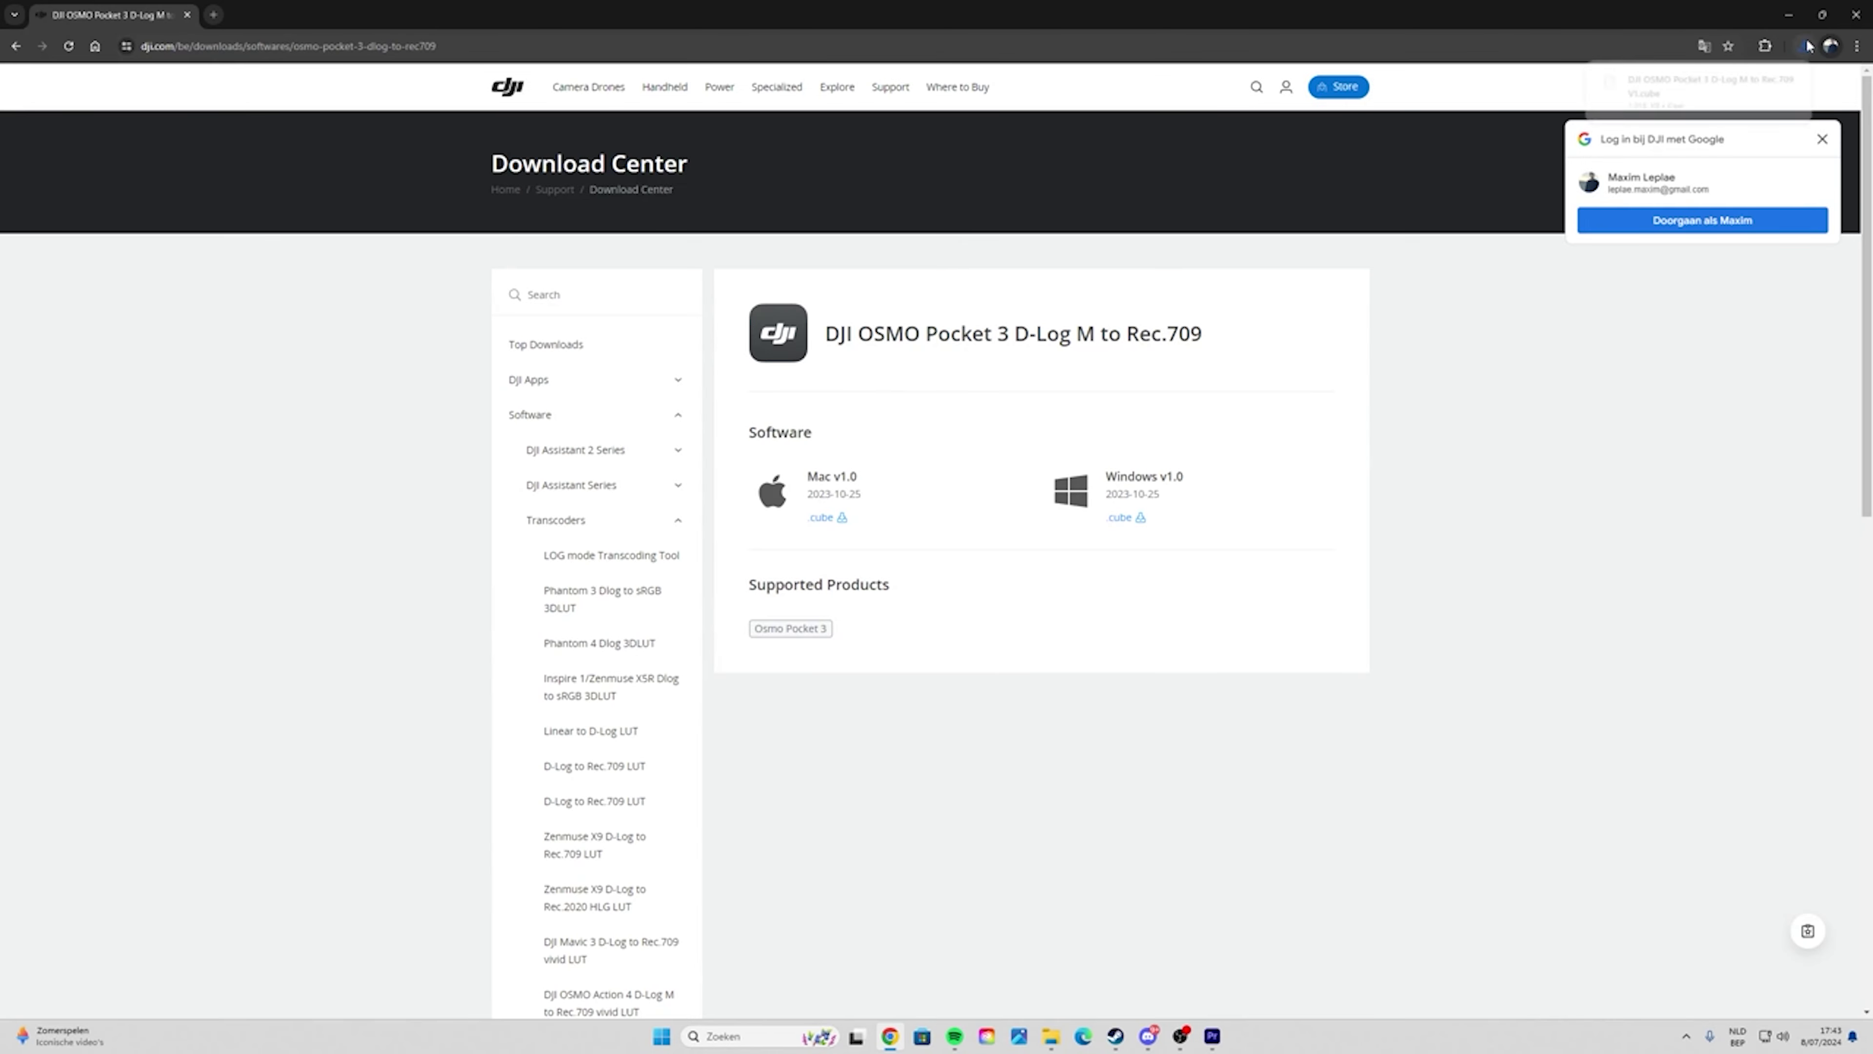
# - Open a new File Explorer window and browse to Acer (C:) > Program Files
pyautogui.click(1764, 80)
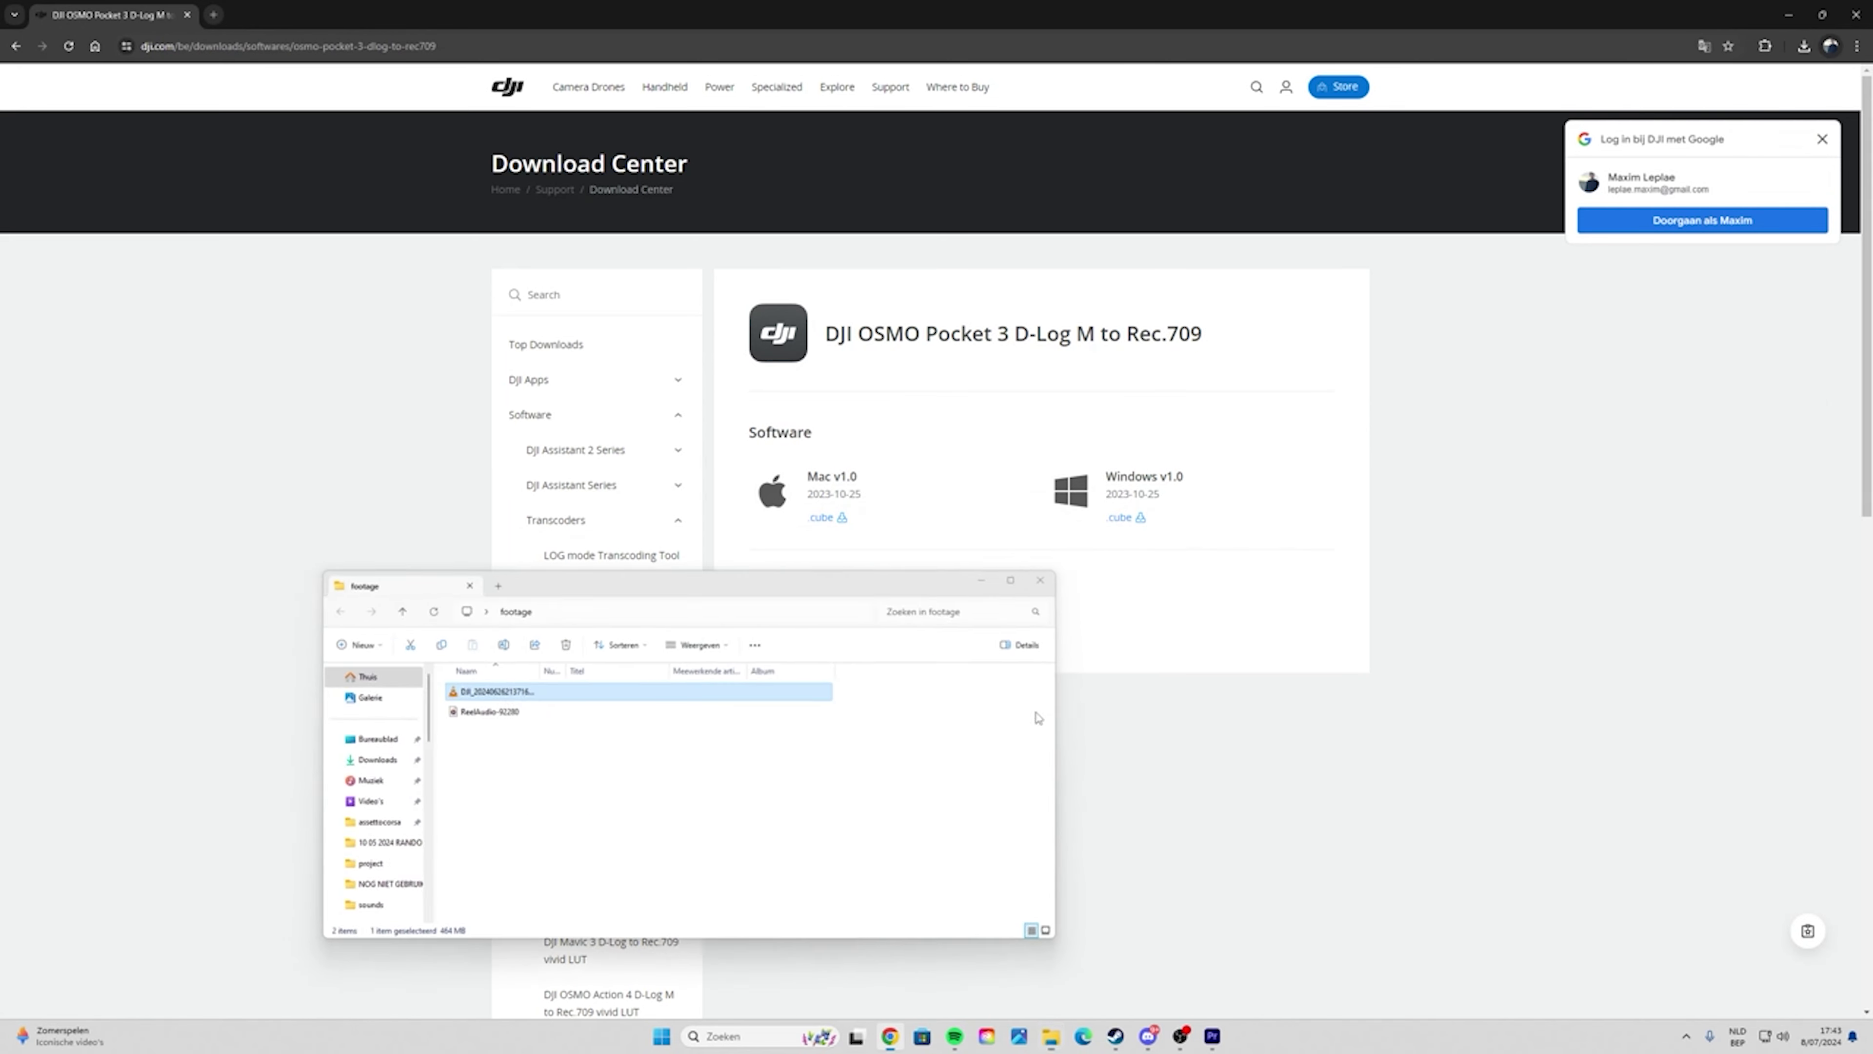
pyautogui.click(1051, 1037)
pyautogui.rightClick(1051, 1036)
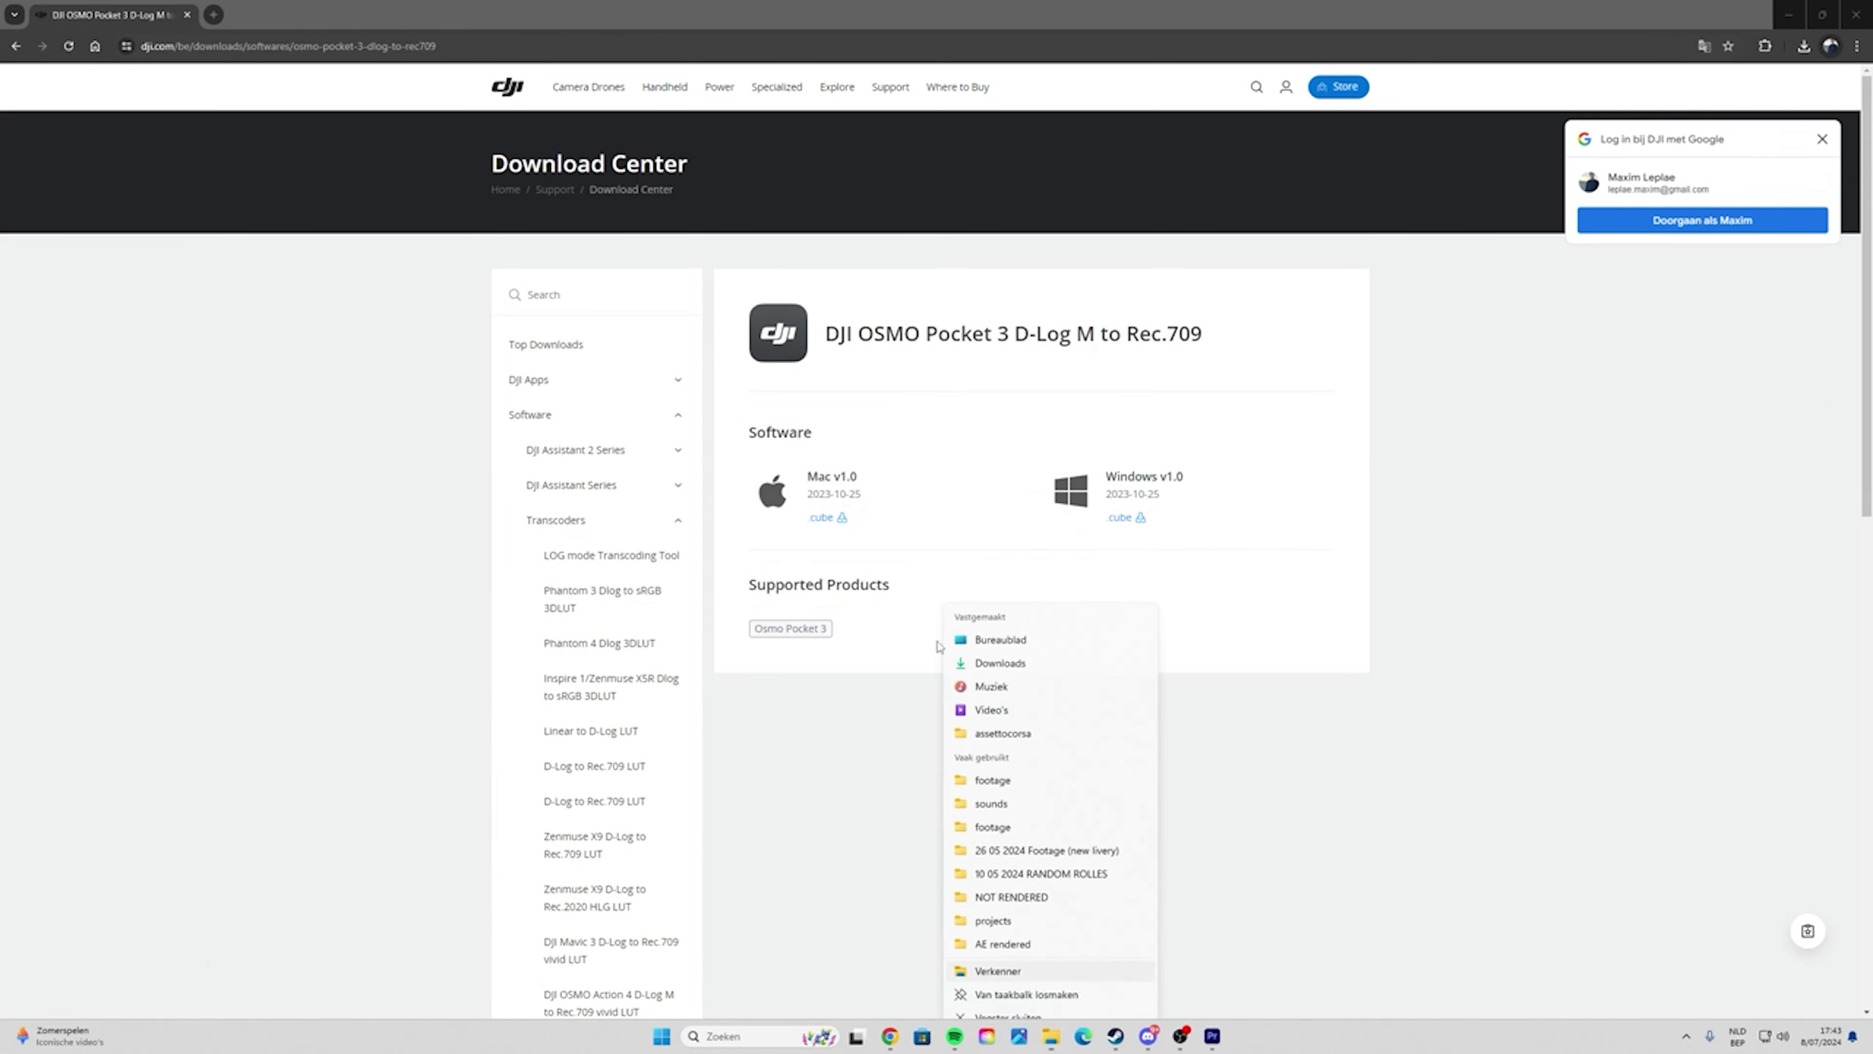
pyautogui.click(997, 949)
pyautogui.click(435, 667)
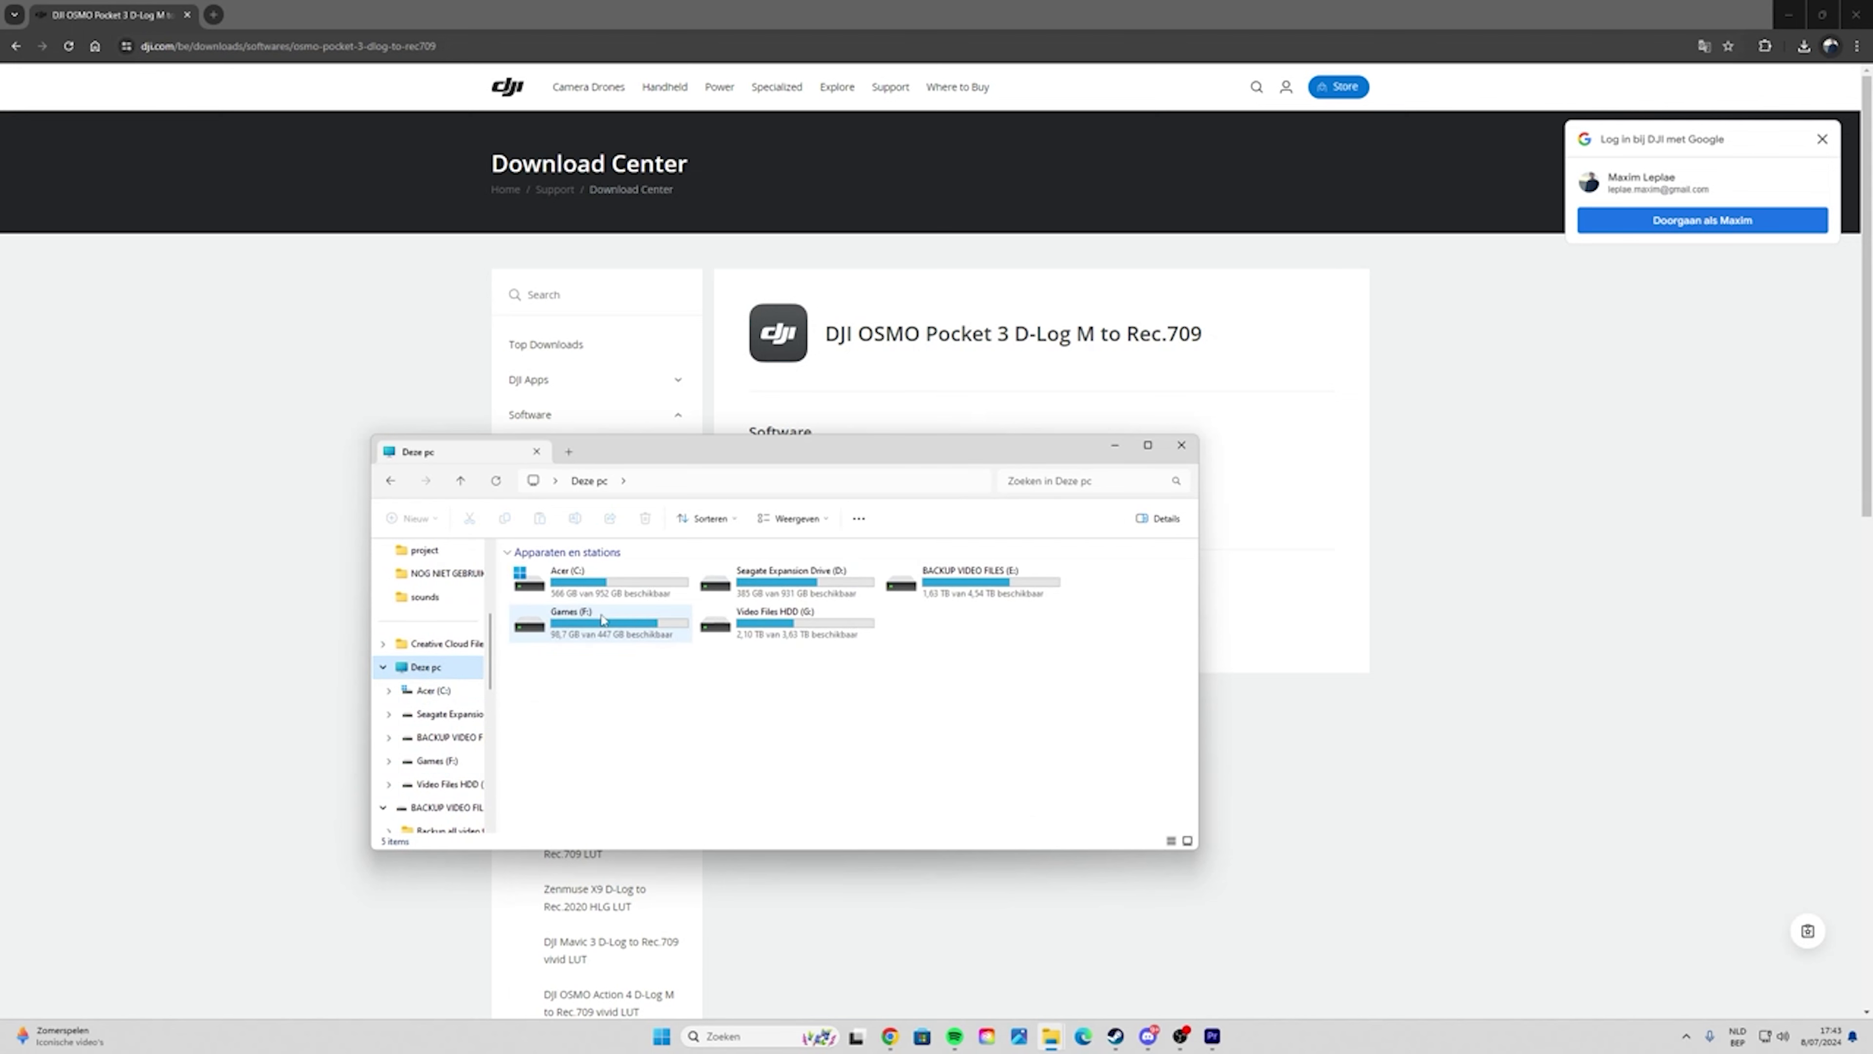
pyautogui.doubleClick(603, 602)
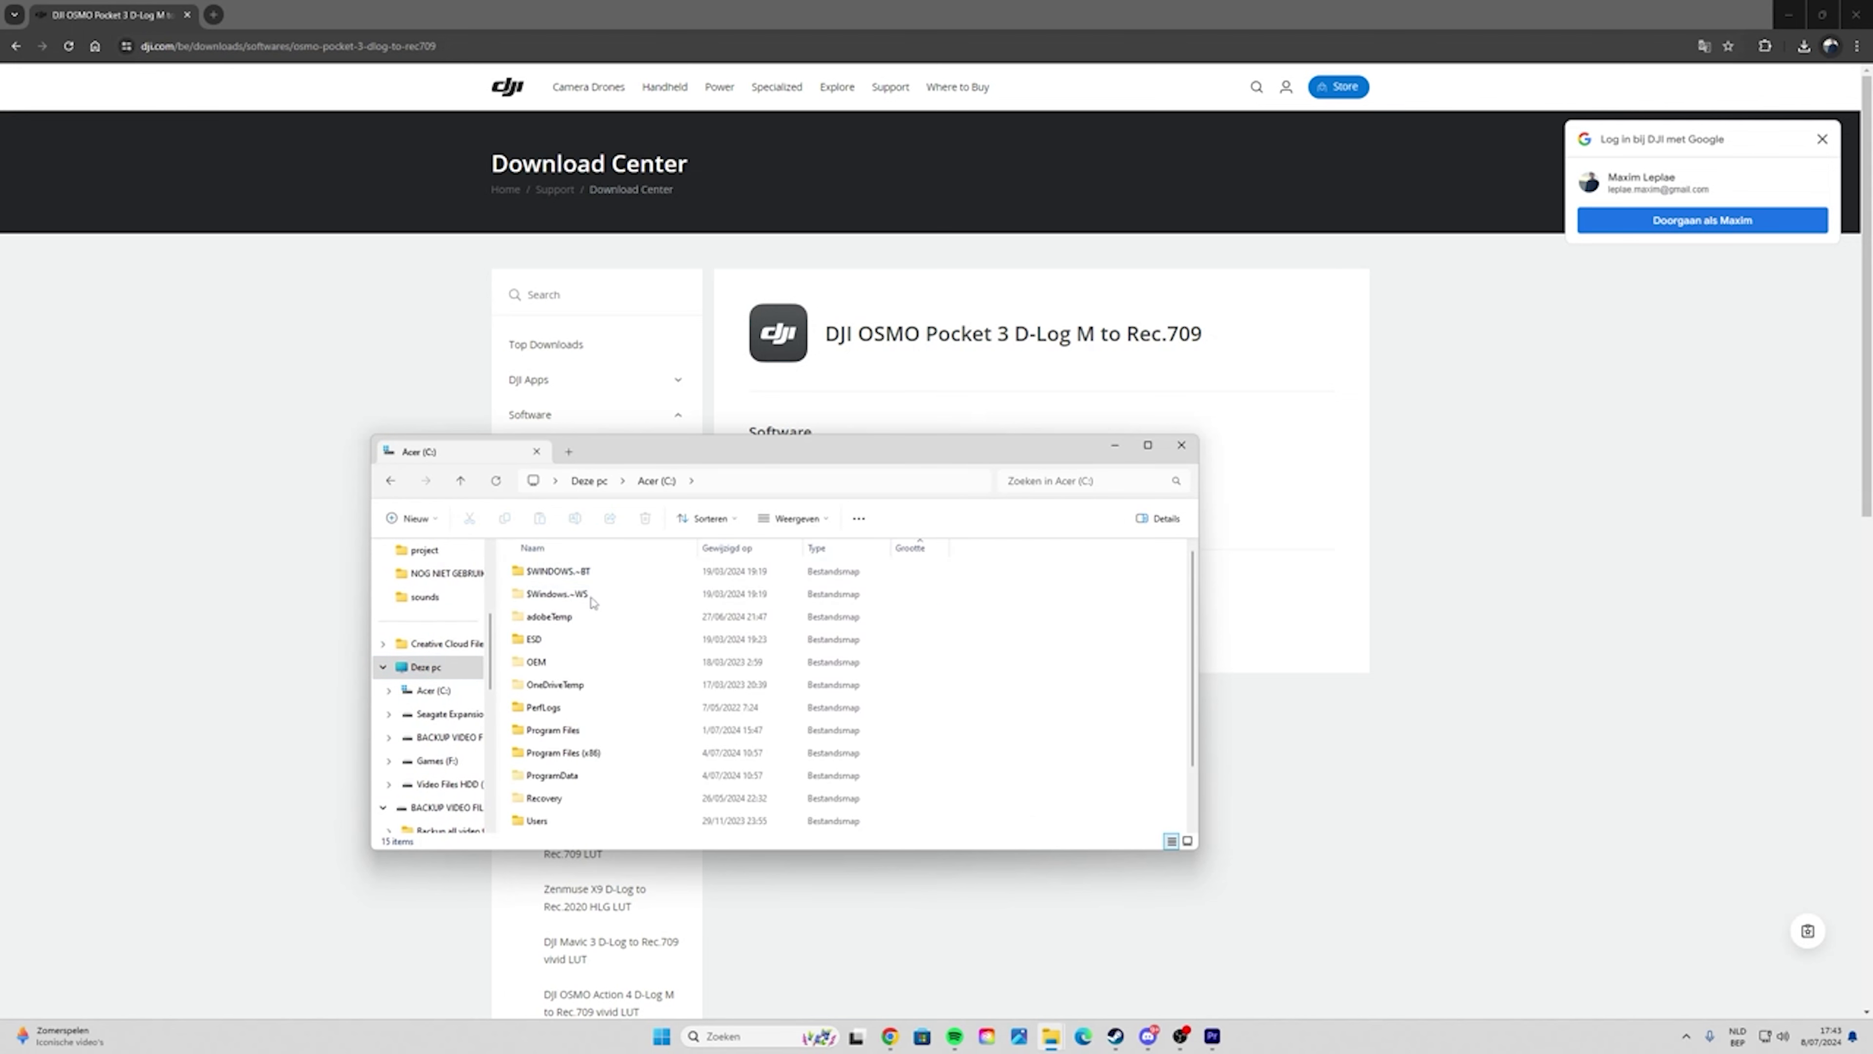
pyautogui.scroll(-1, 627, 623)
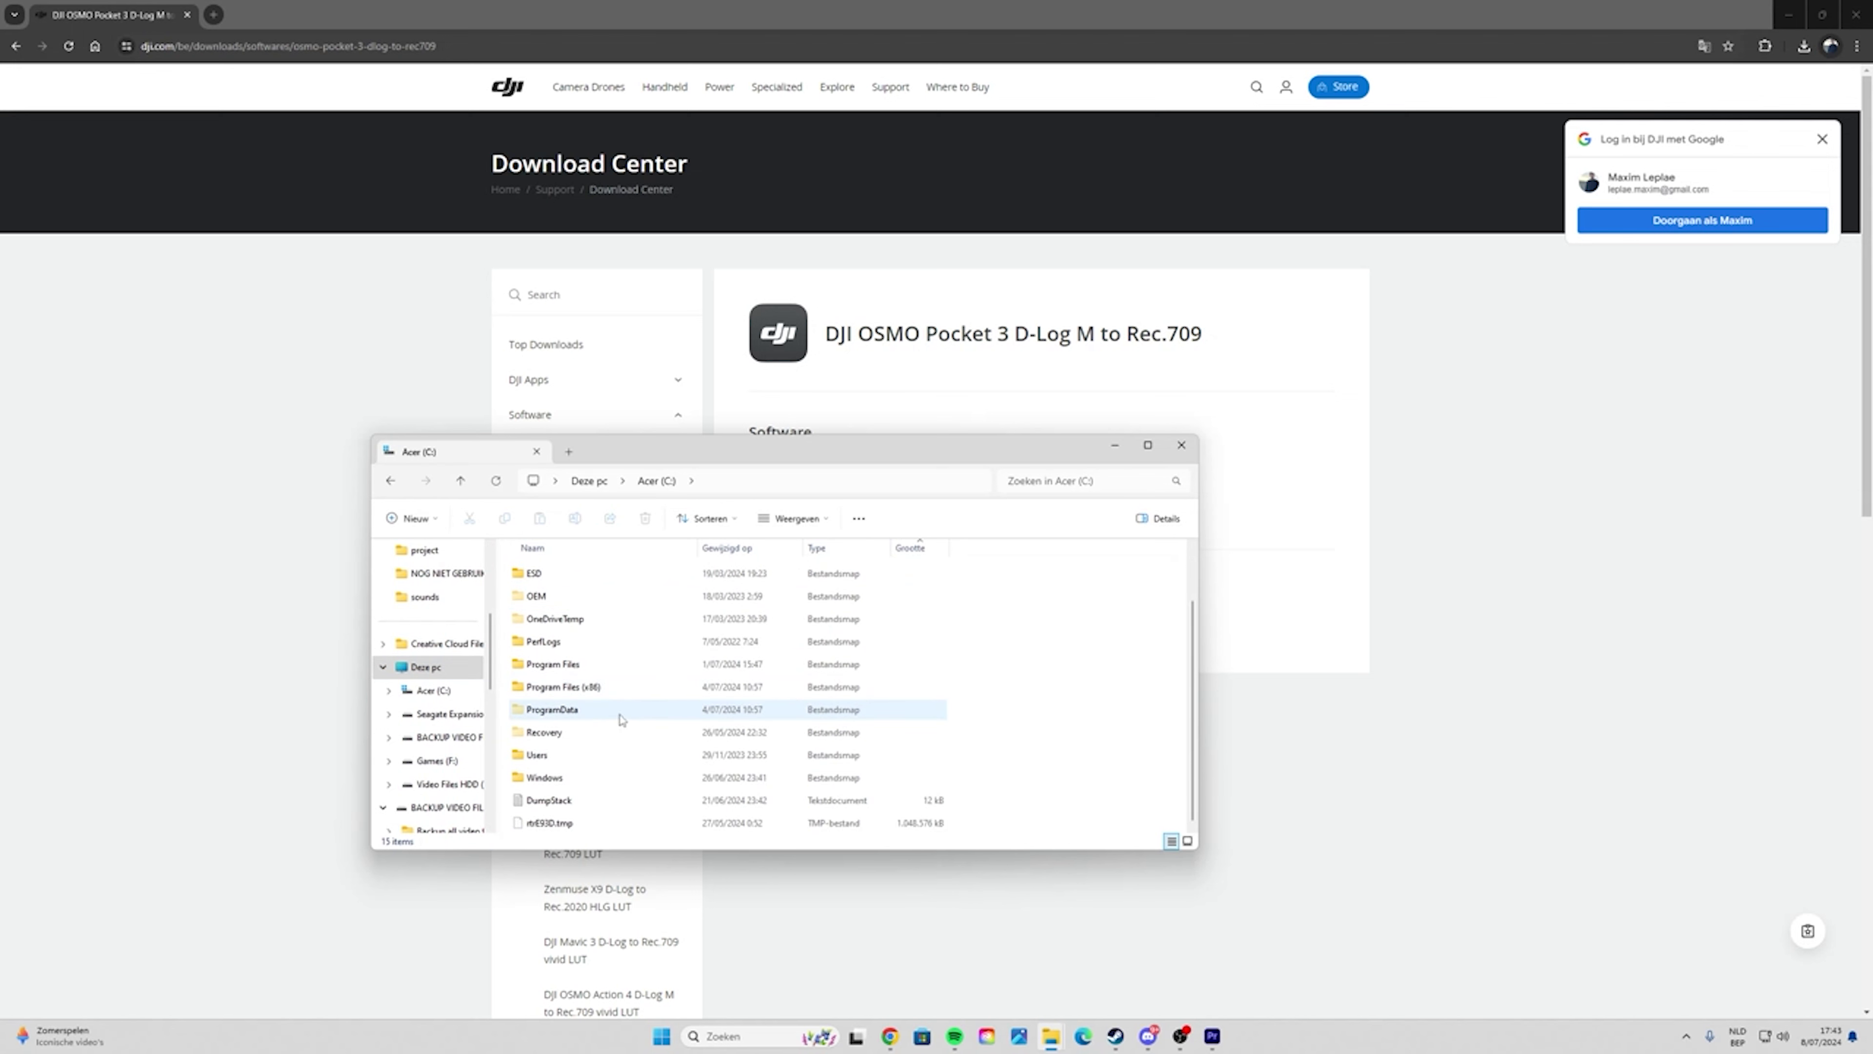
pyautogui.doubleClick(582, 666)
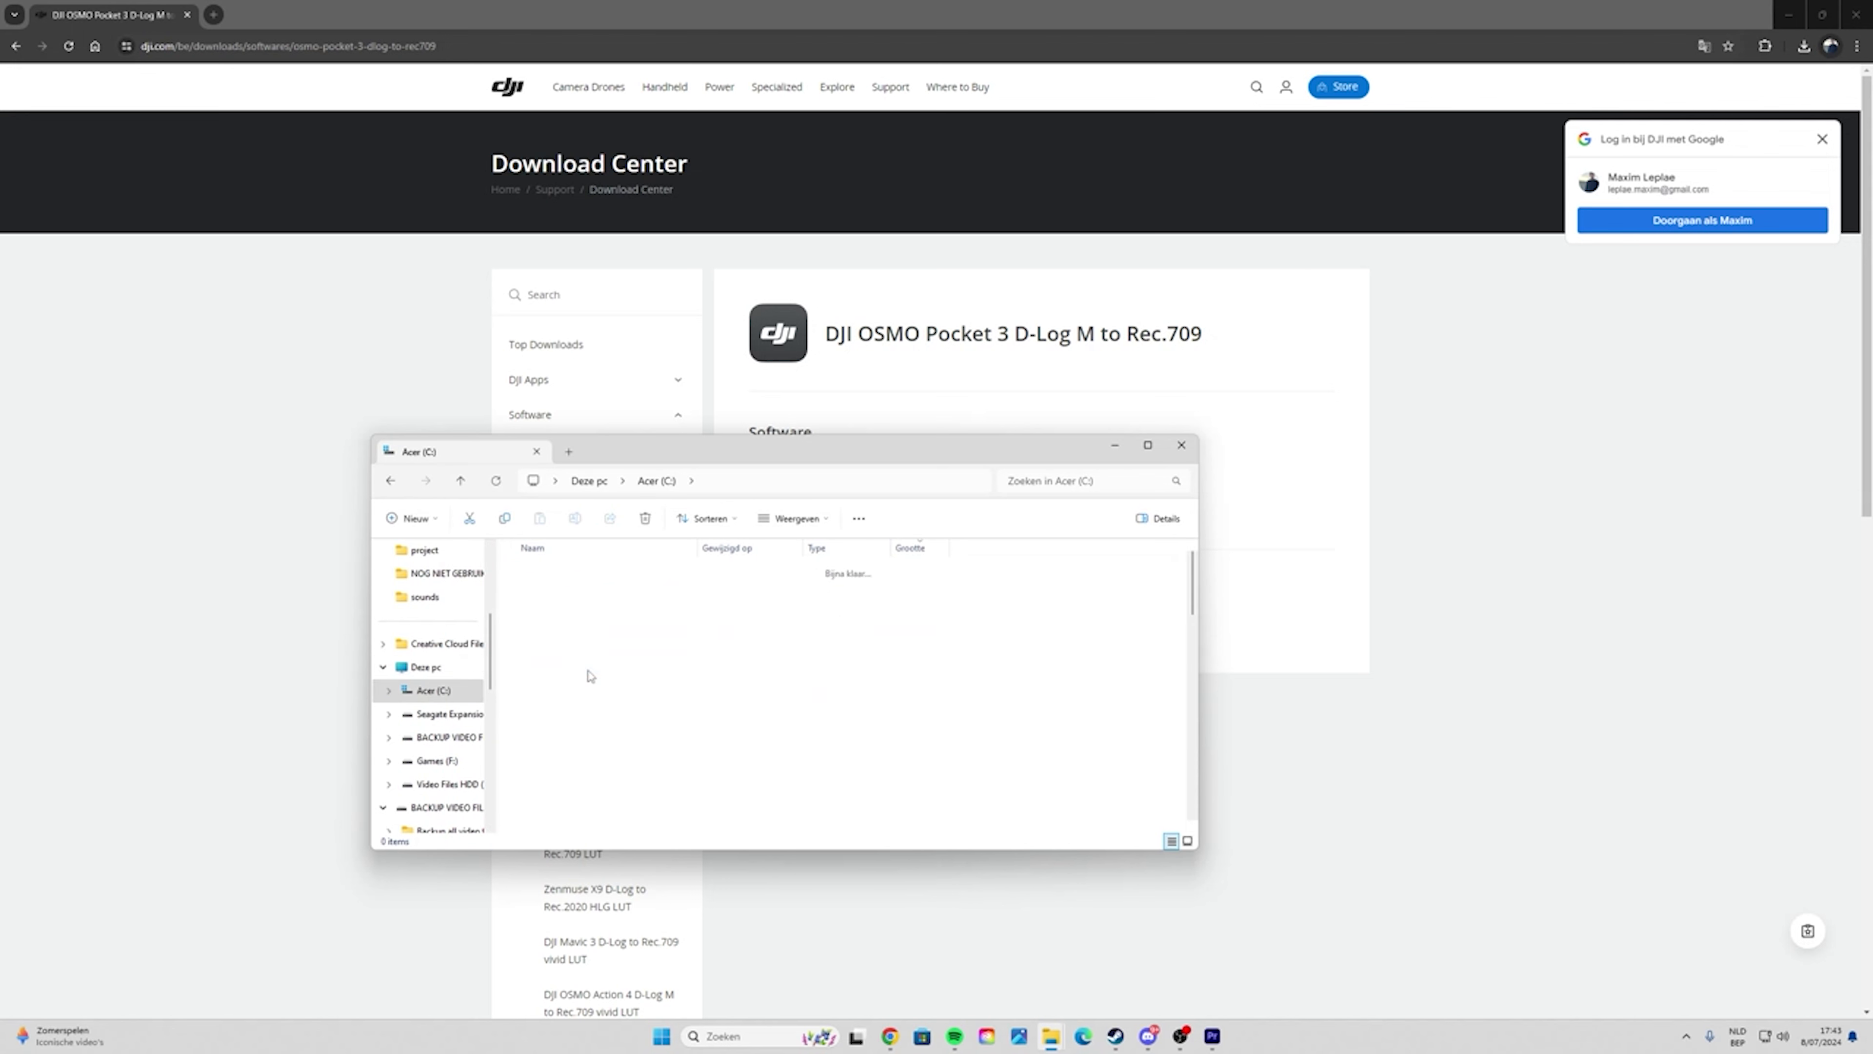
# - Navigate through Adobe > Adobe Premiere Pro 2024 > Lumetri > LUTs into the Technical folder
pyautogui.doubleClick(575, 595)
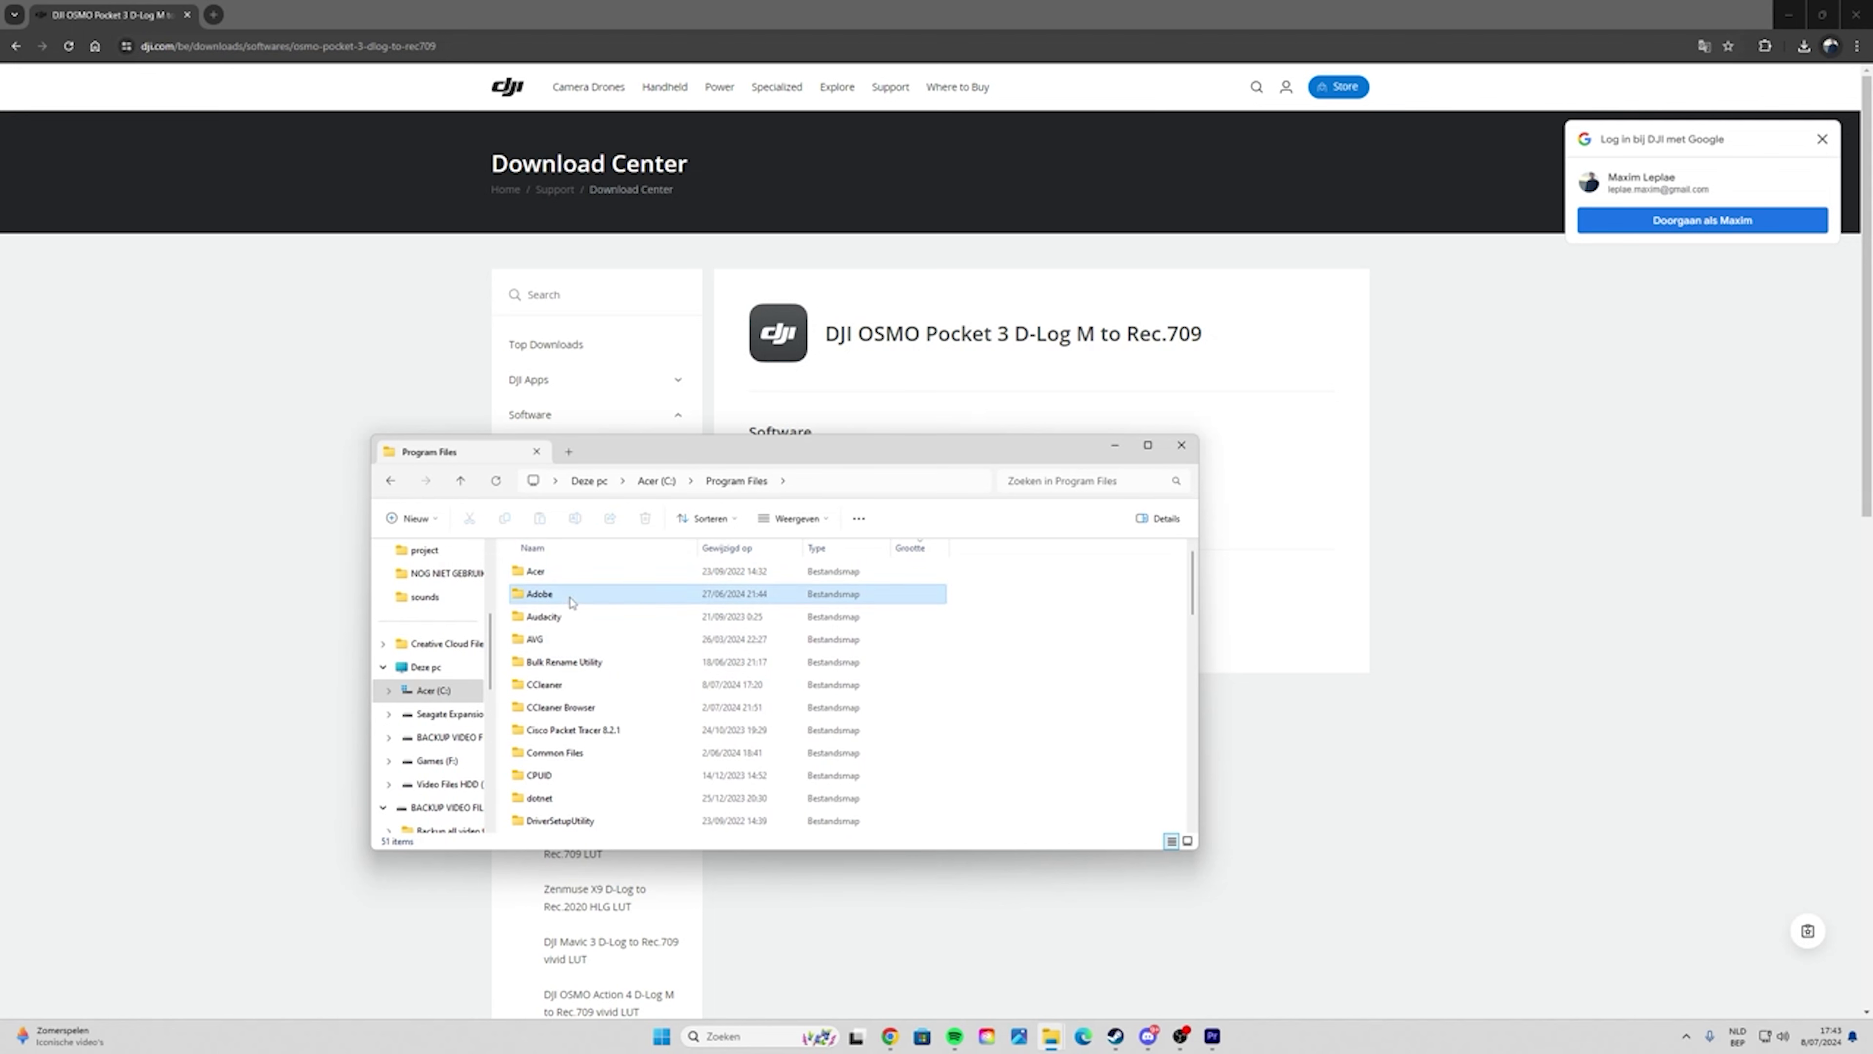
pyautogui.scroll(-1, 667, 747)
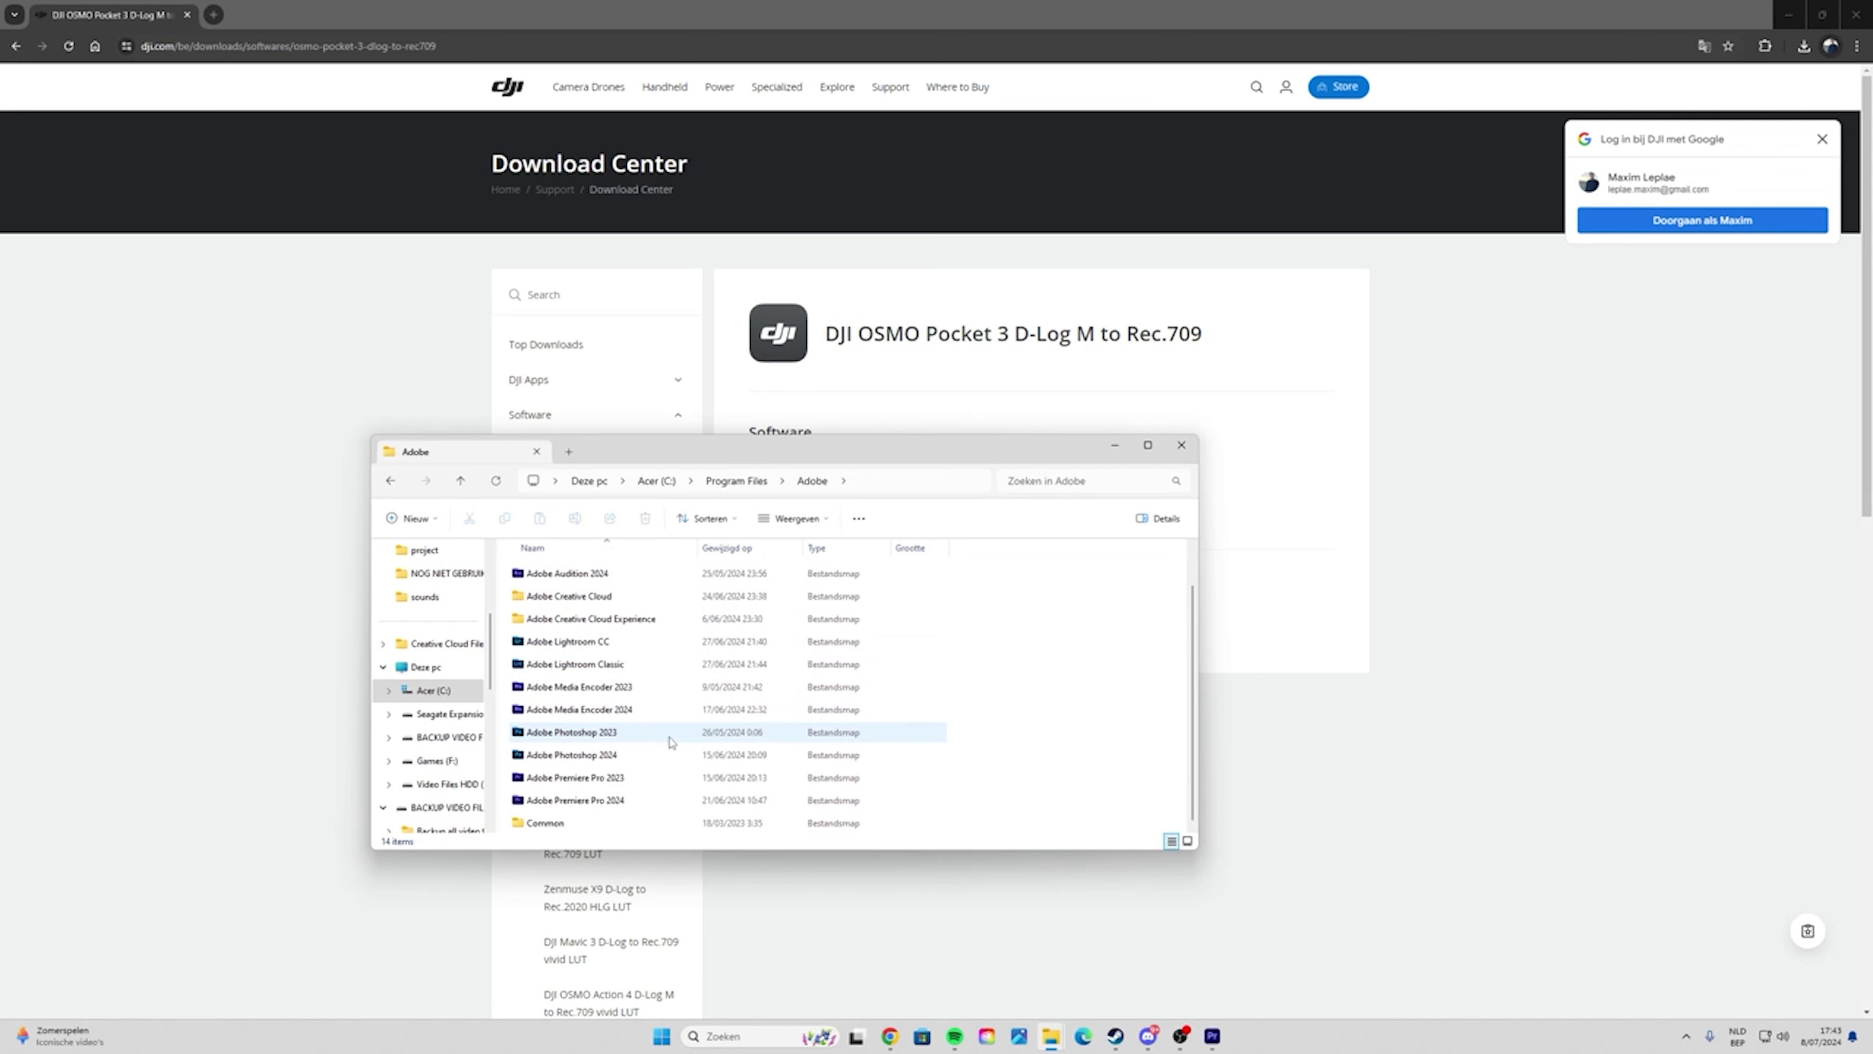
pyautogui.doubleClick(636, 801)
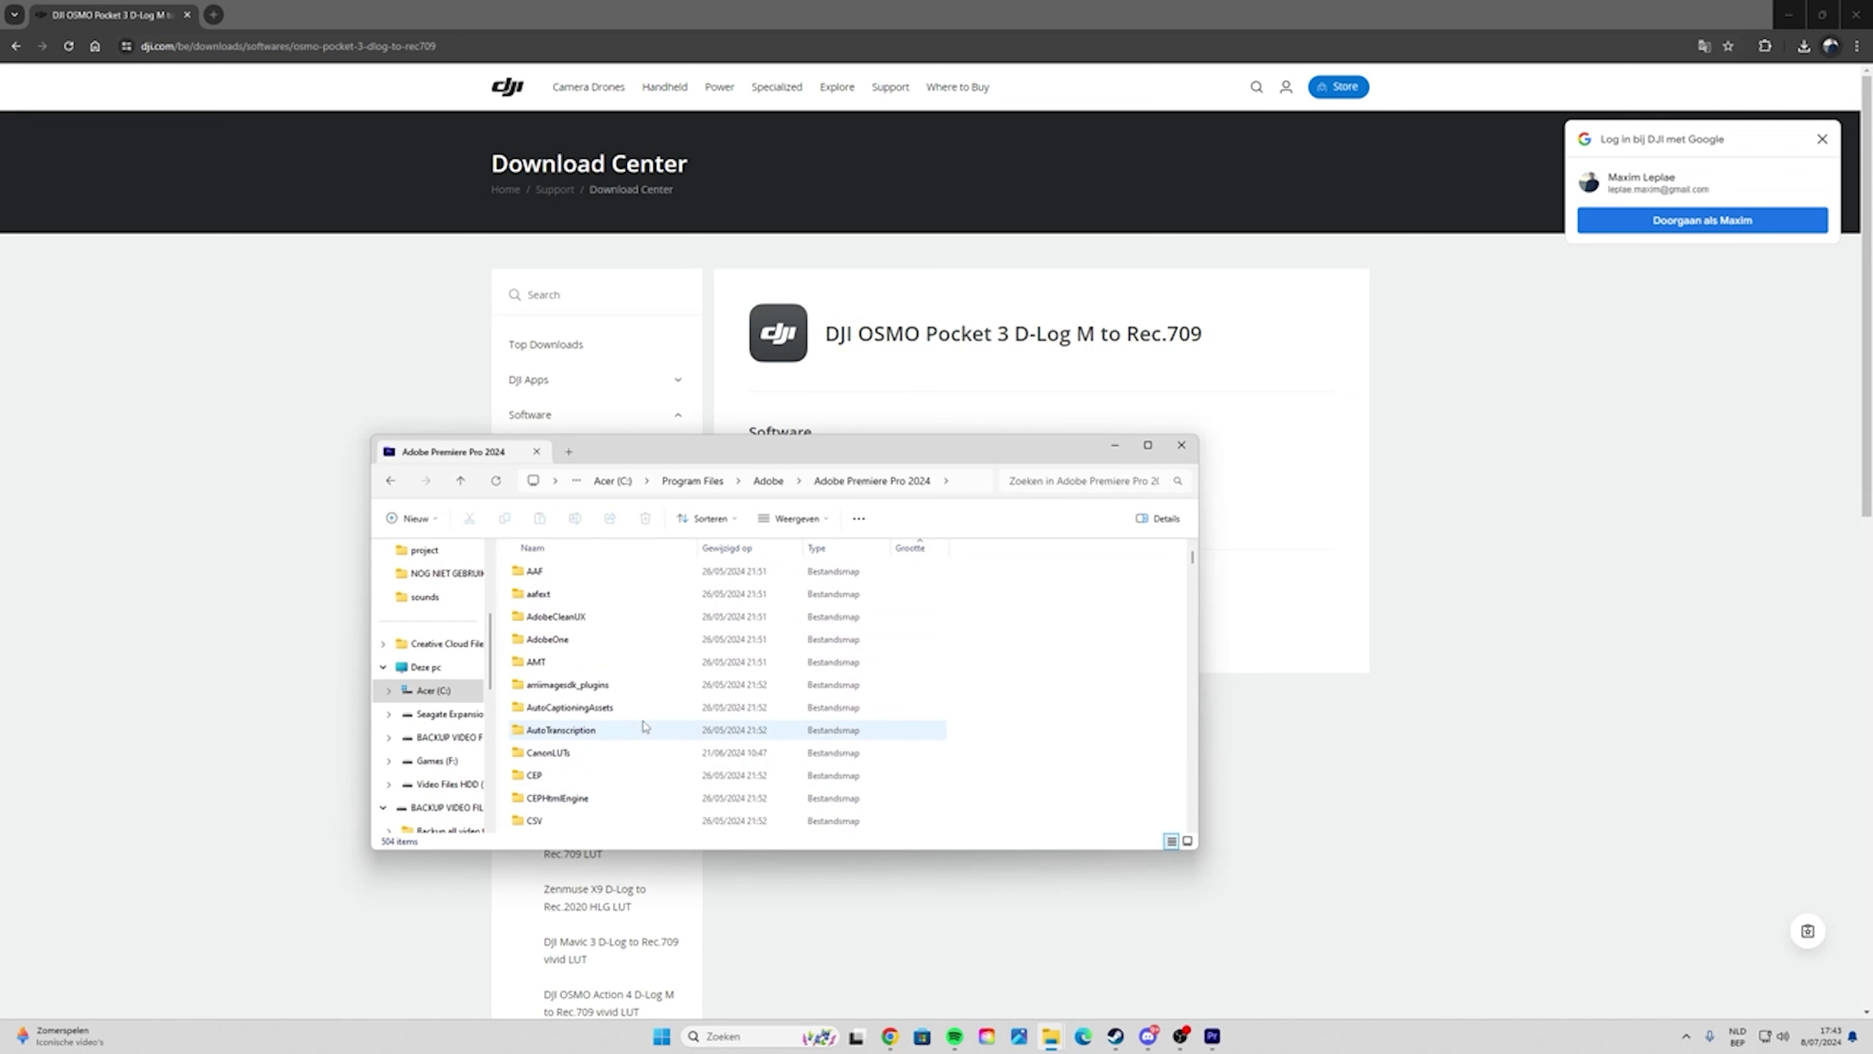
pyautogui.scroll(-15, 604, 573)
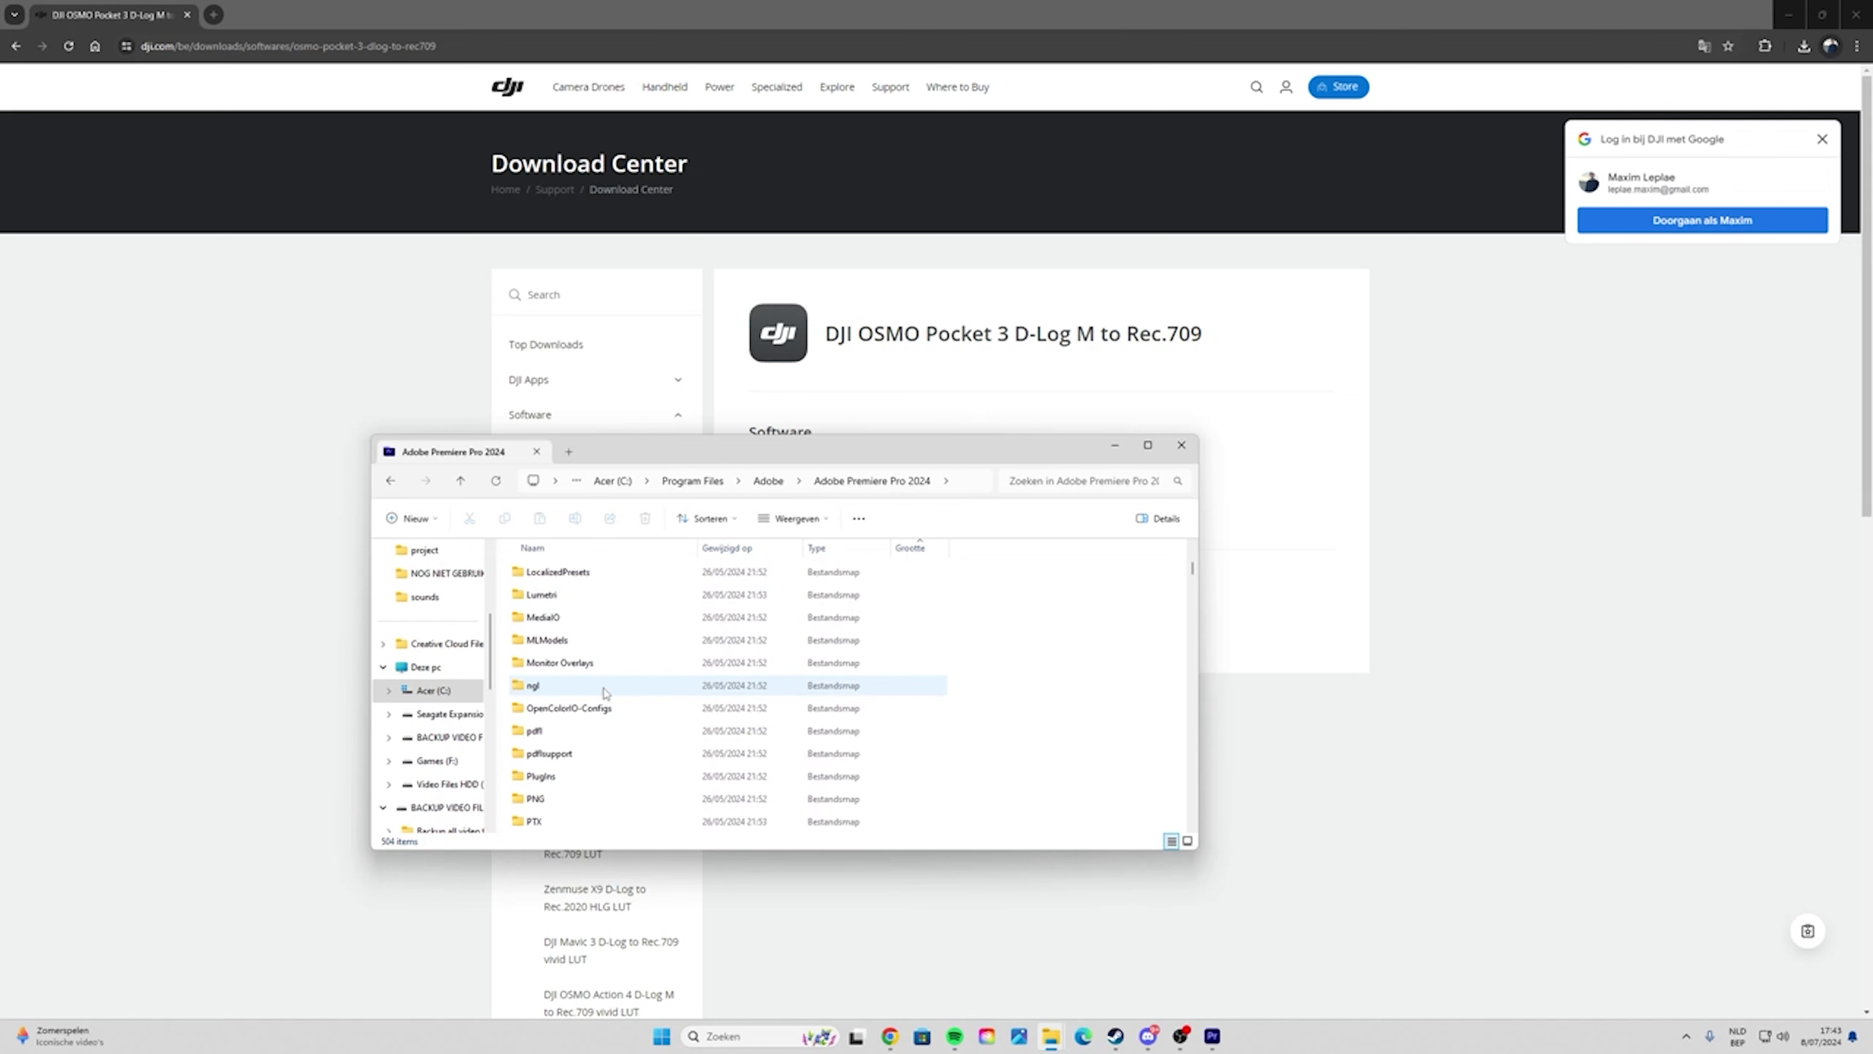
pyautogui.scroll(8, 605, 691)
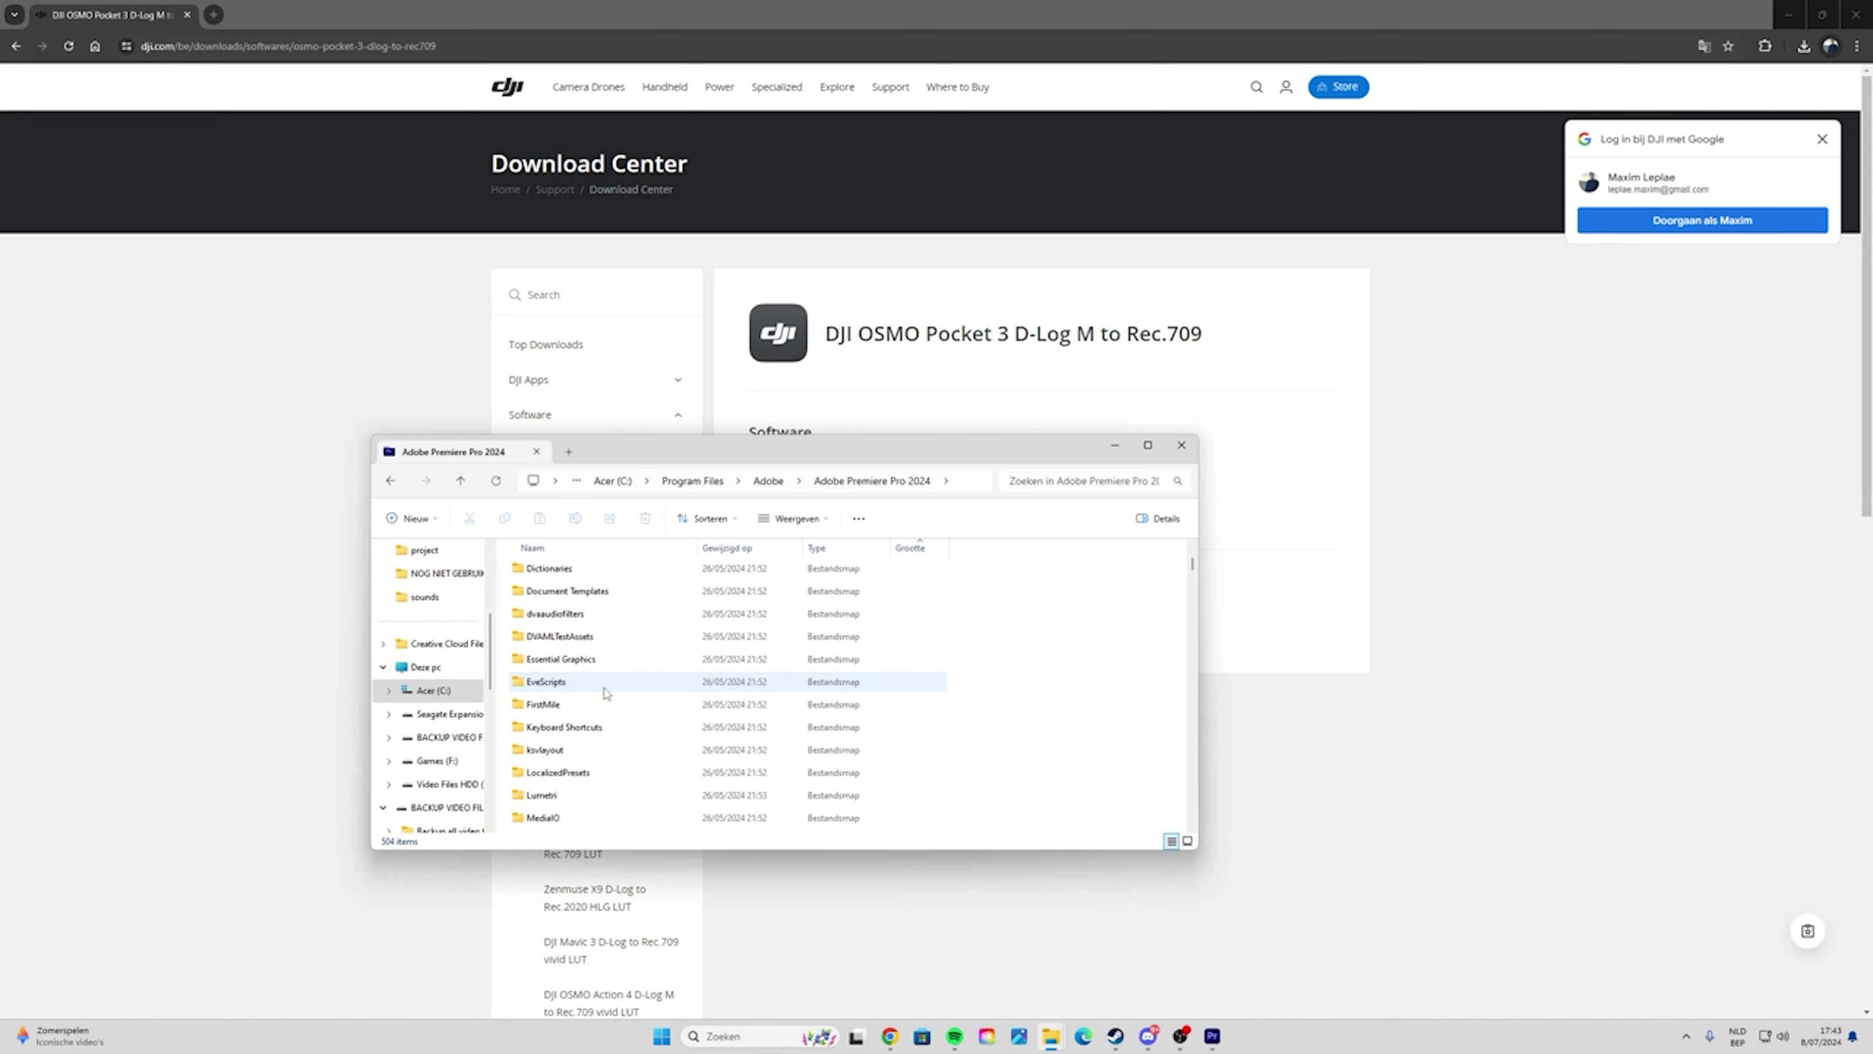
pyautogui.scroll(-2, 605, 723)
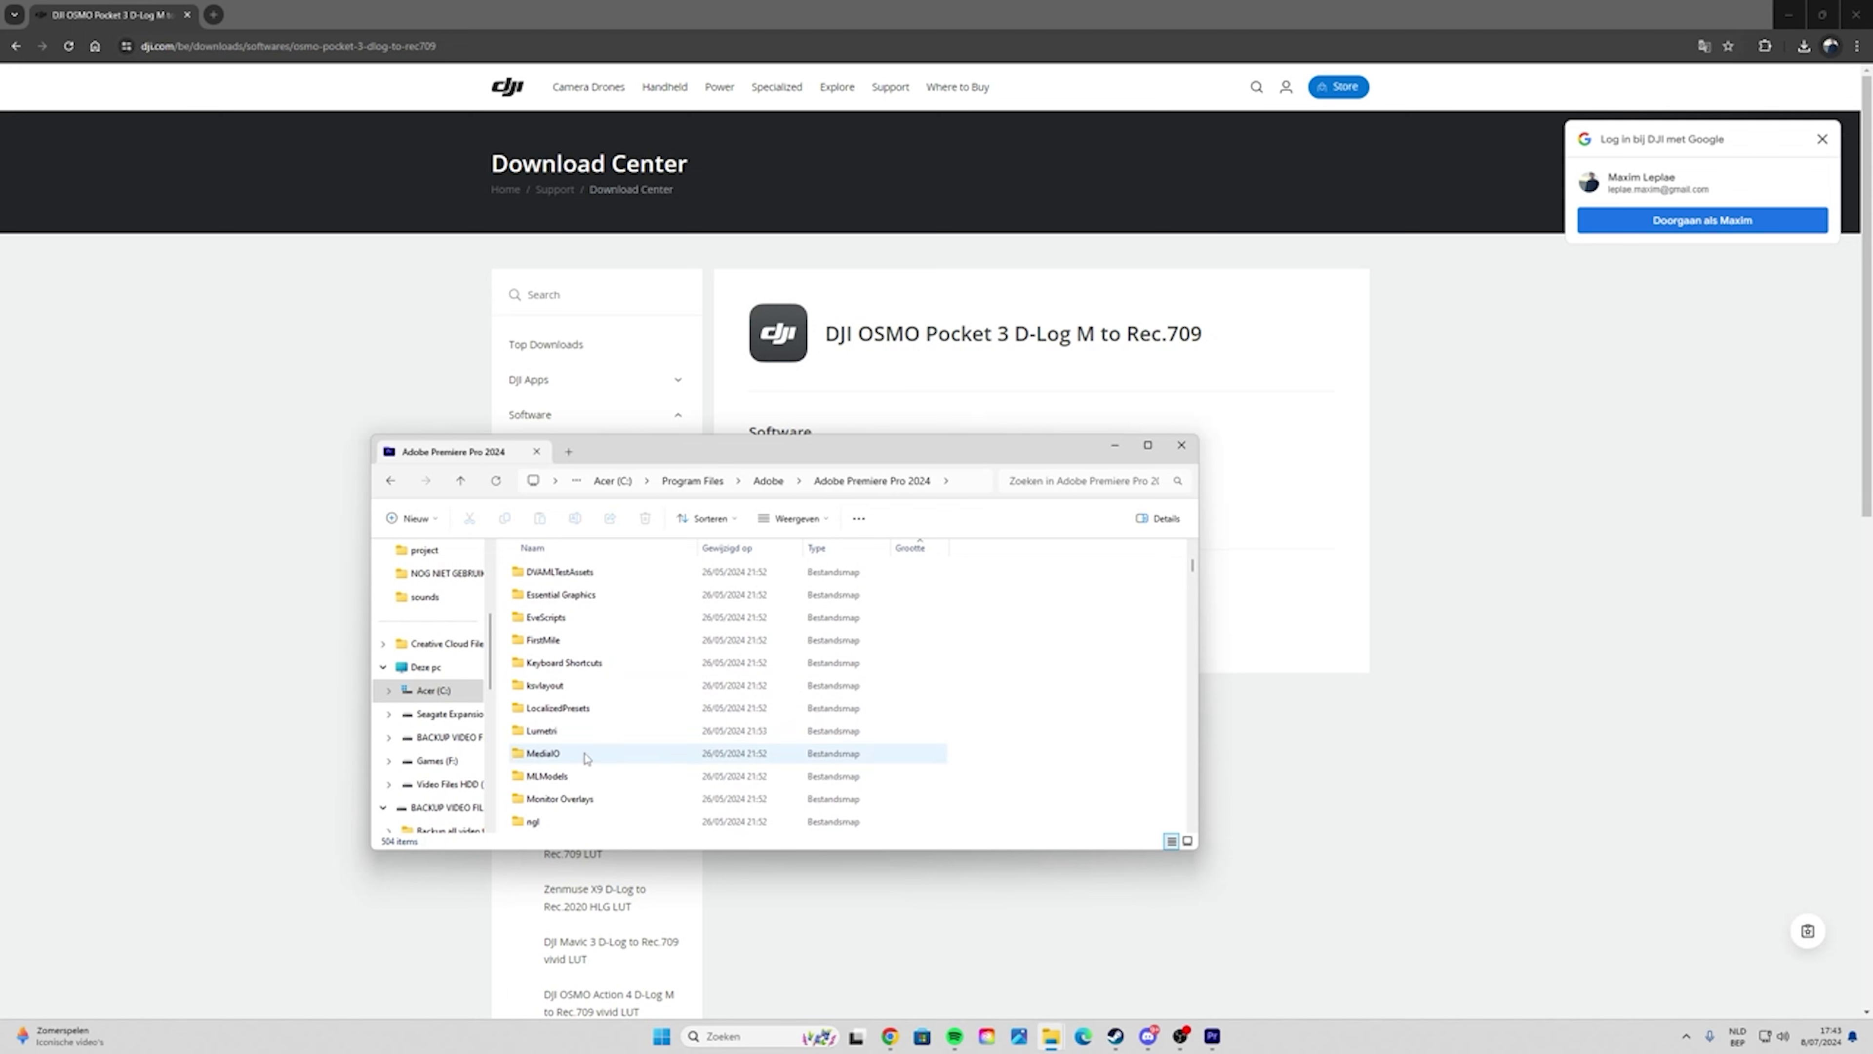
pyautogui.doubleClick(576, 740)
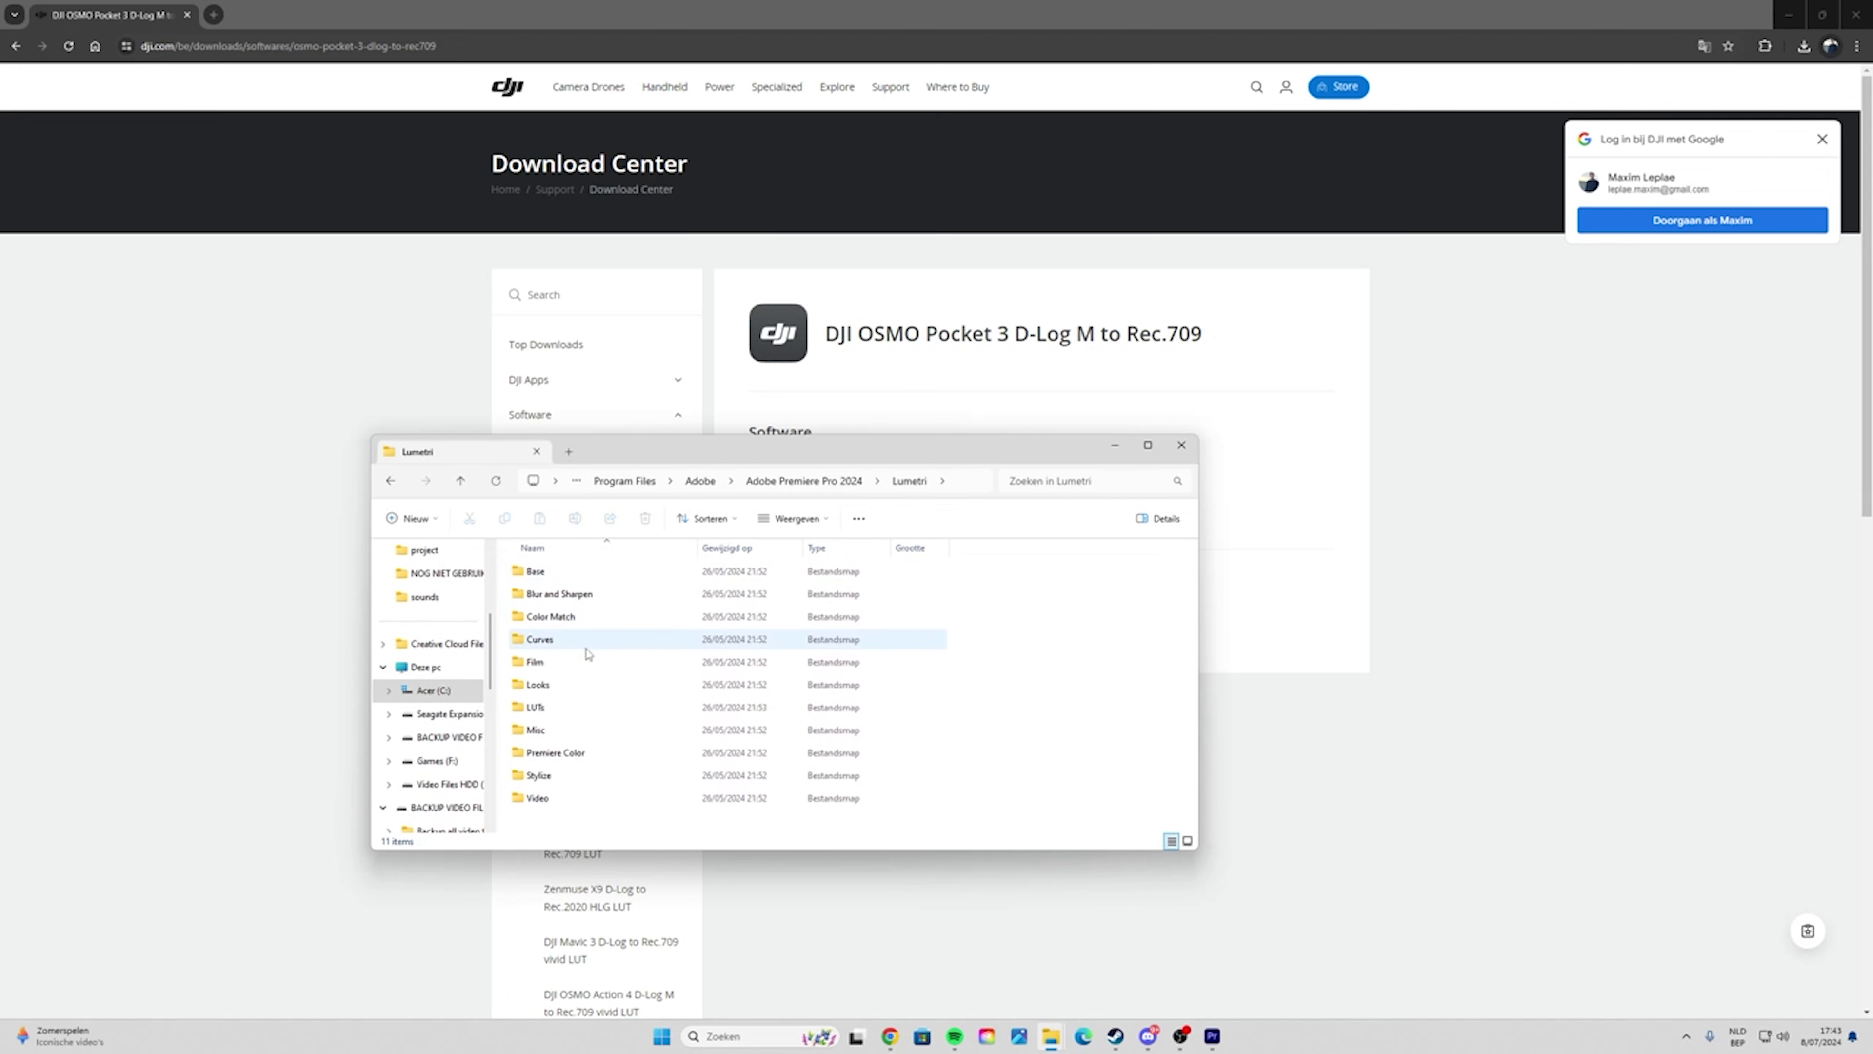
pyautogui.doubleClick(568, 710)
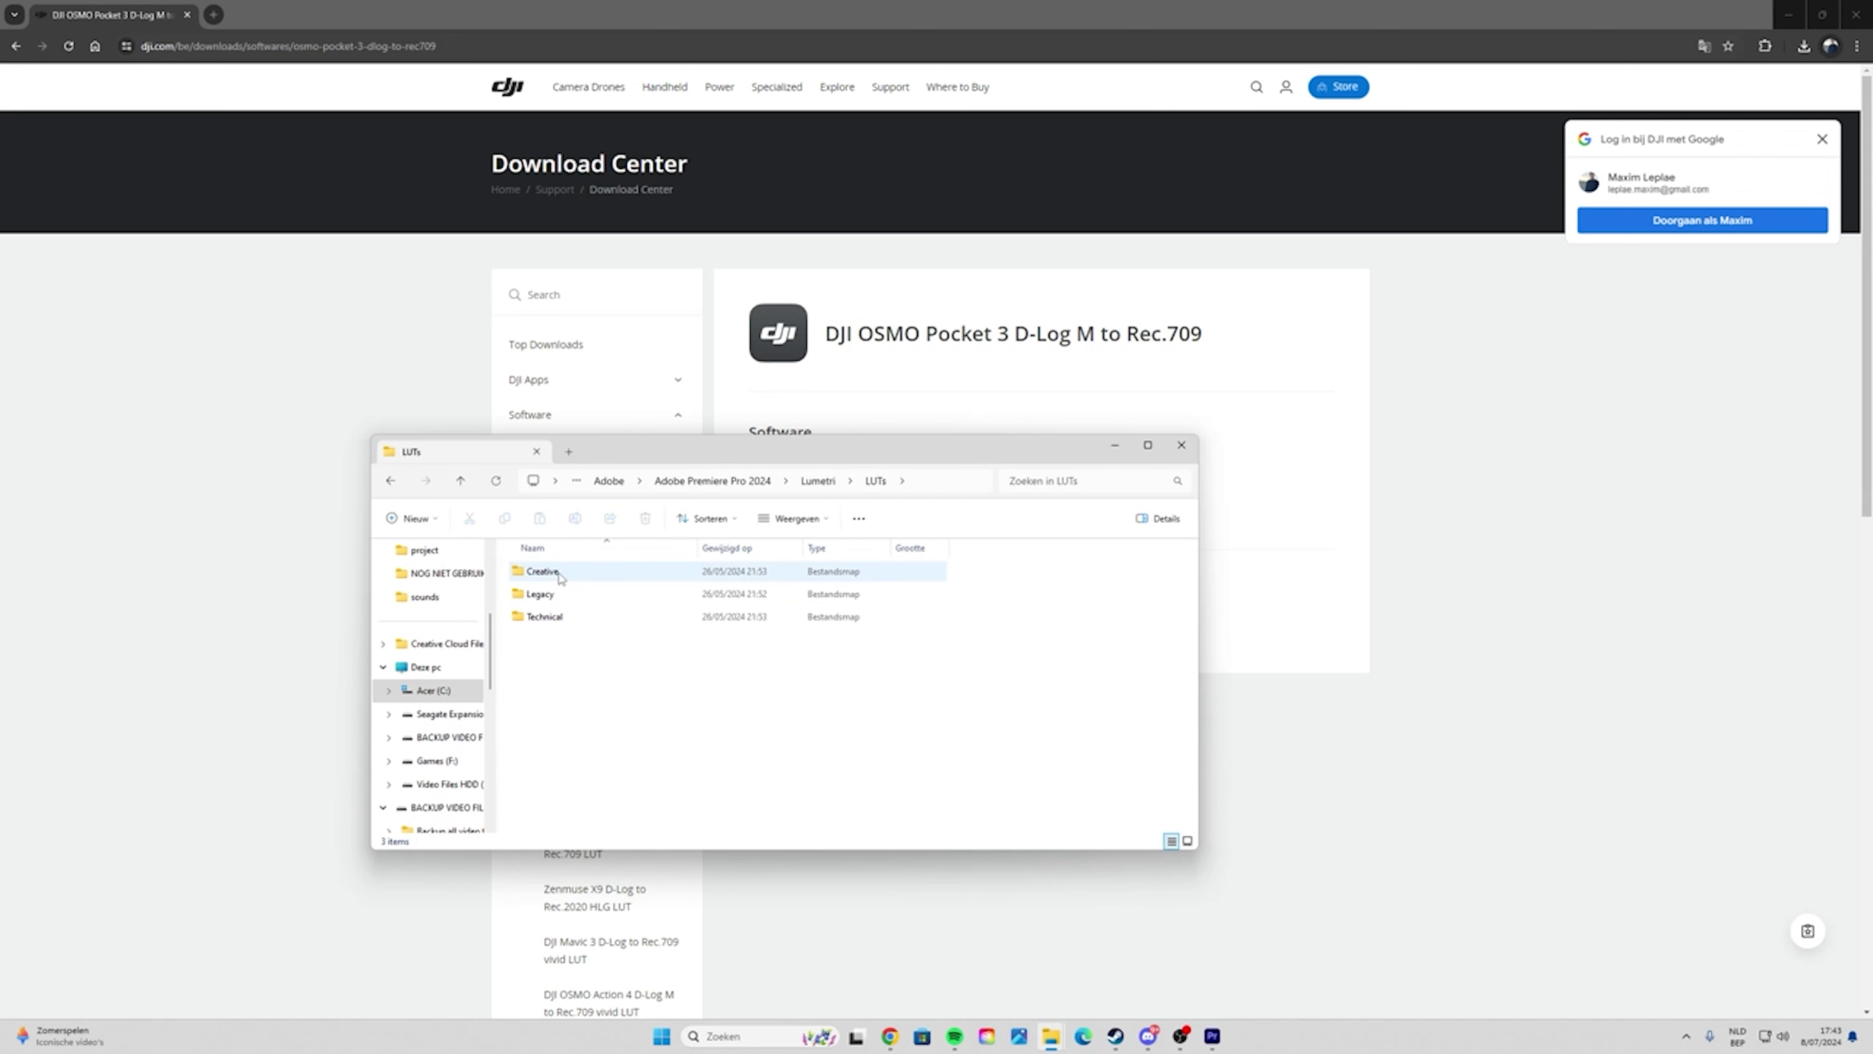
pyautogui.doubleClick(568, 617)
pyautogui.click(391, 481)
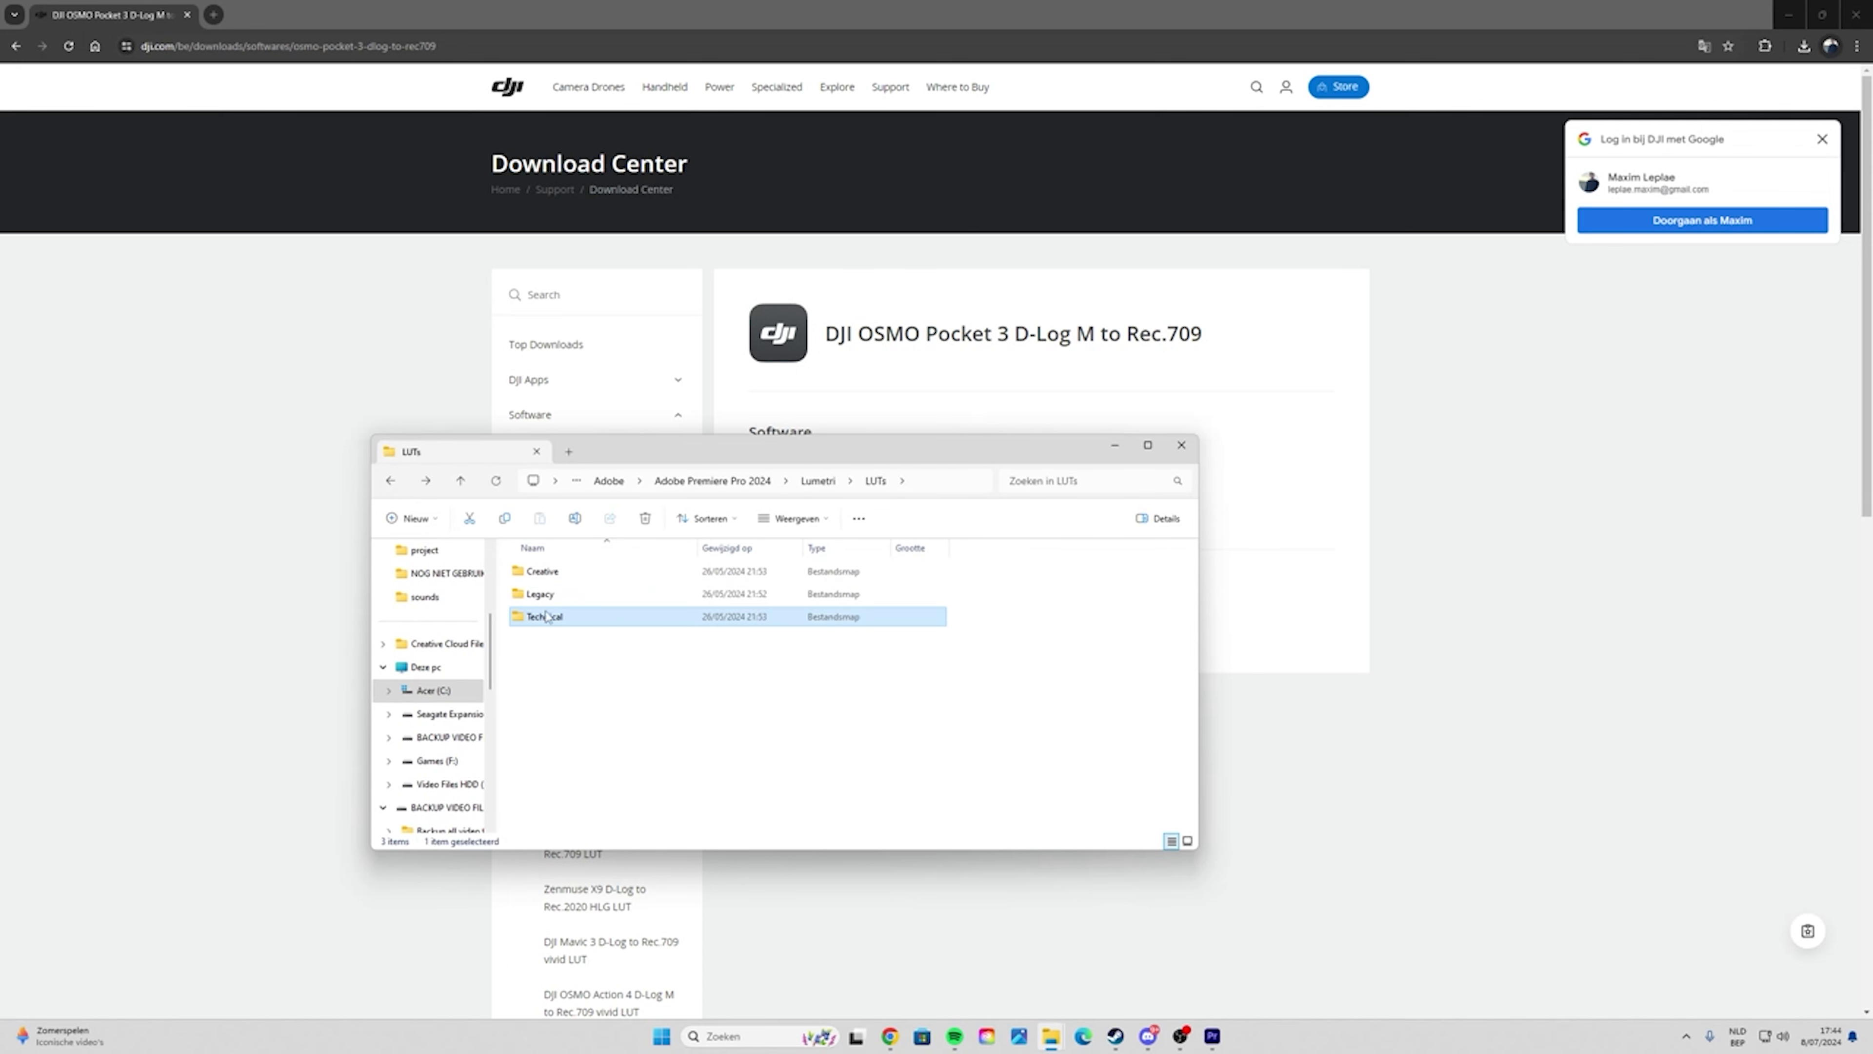
pyautogui.doubleClick(544, 619)
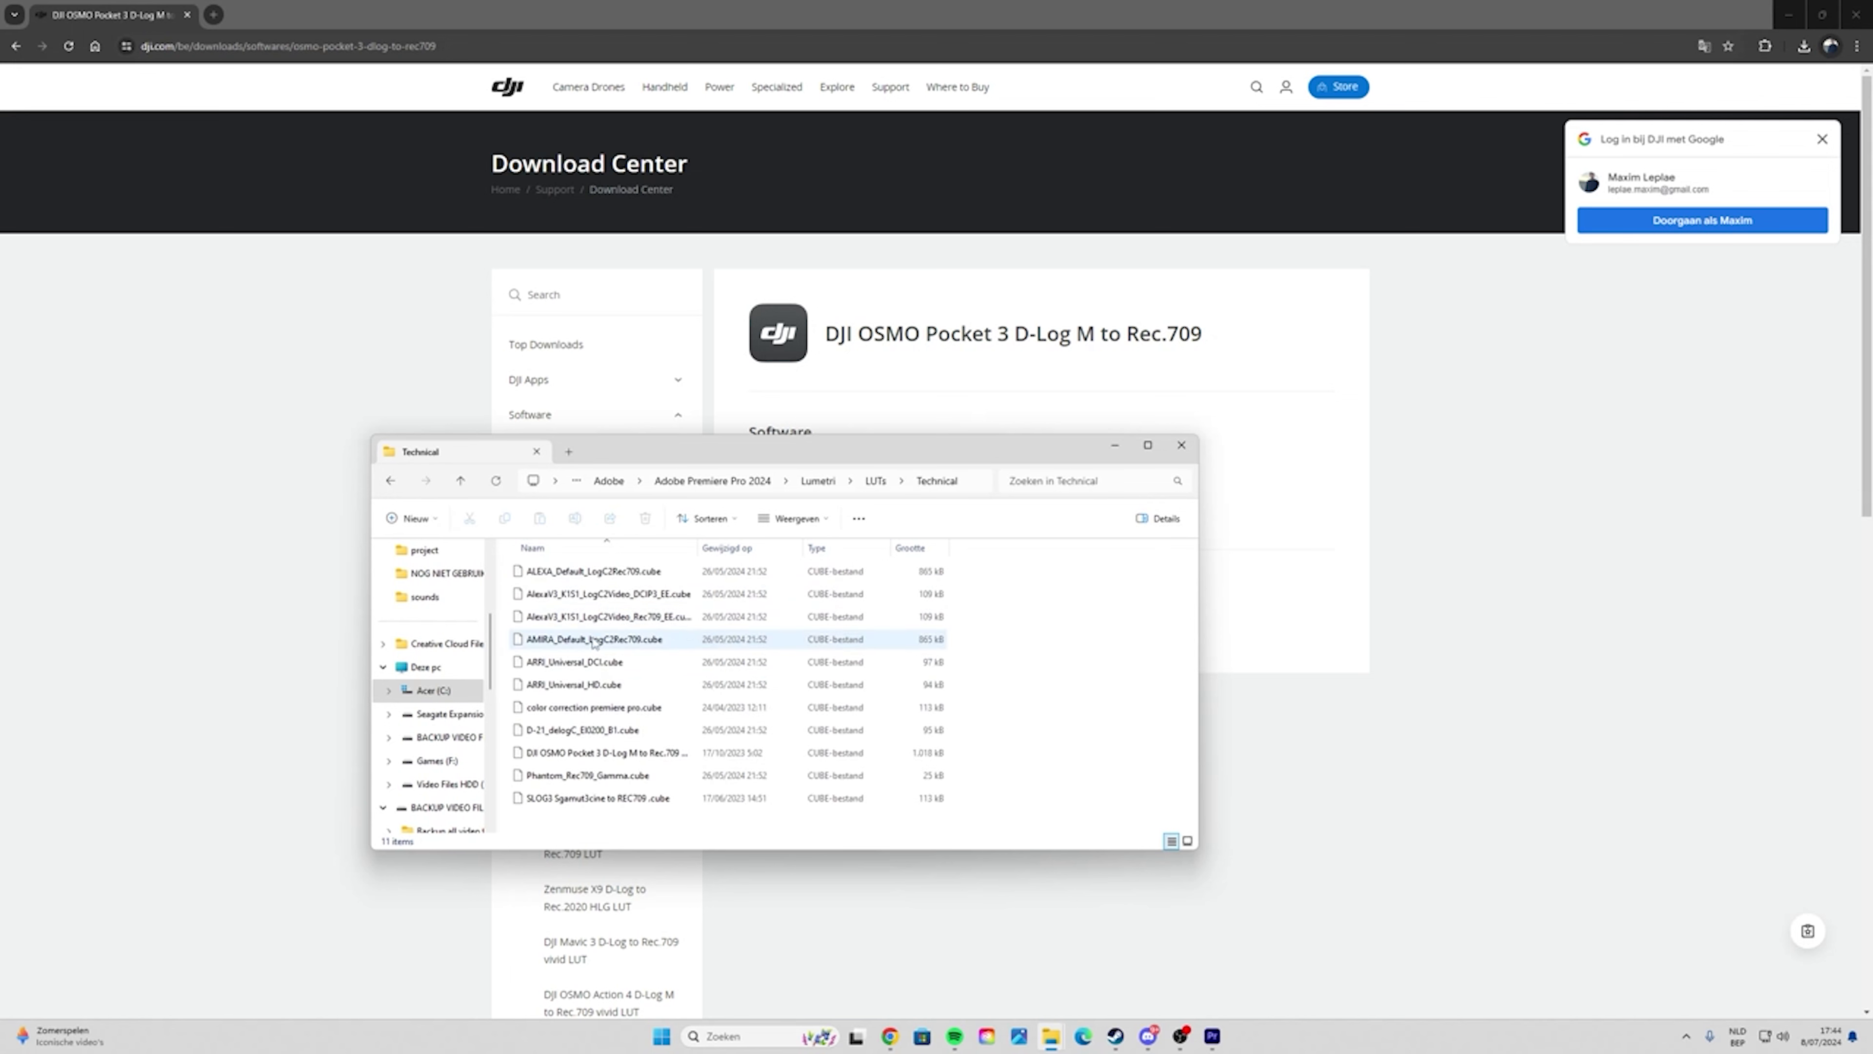
# - Confirm the DJI .cube LUT is in the Technical folder, then minimize the window
pyautogui.click(1803, 46)
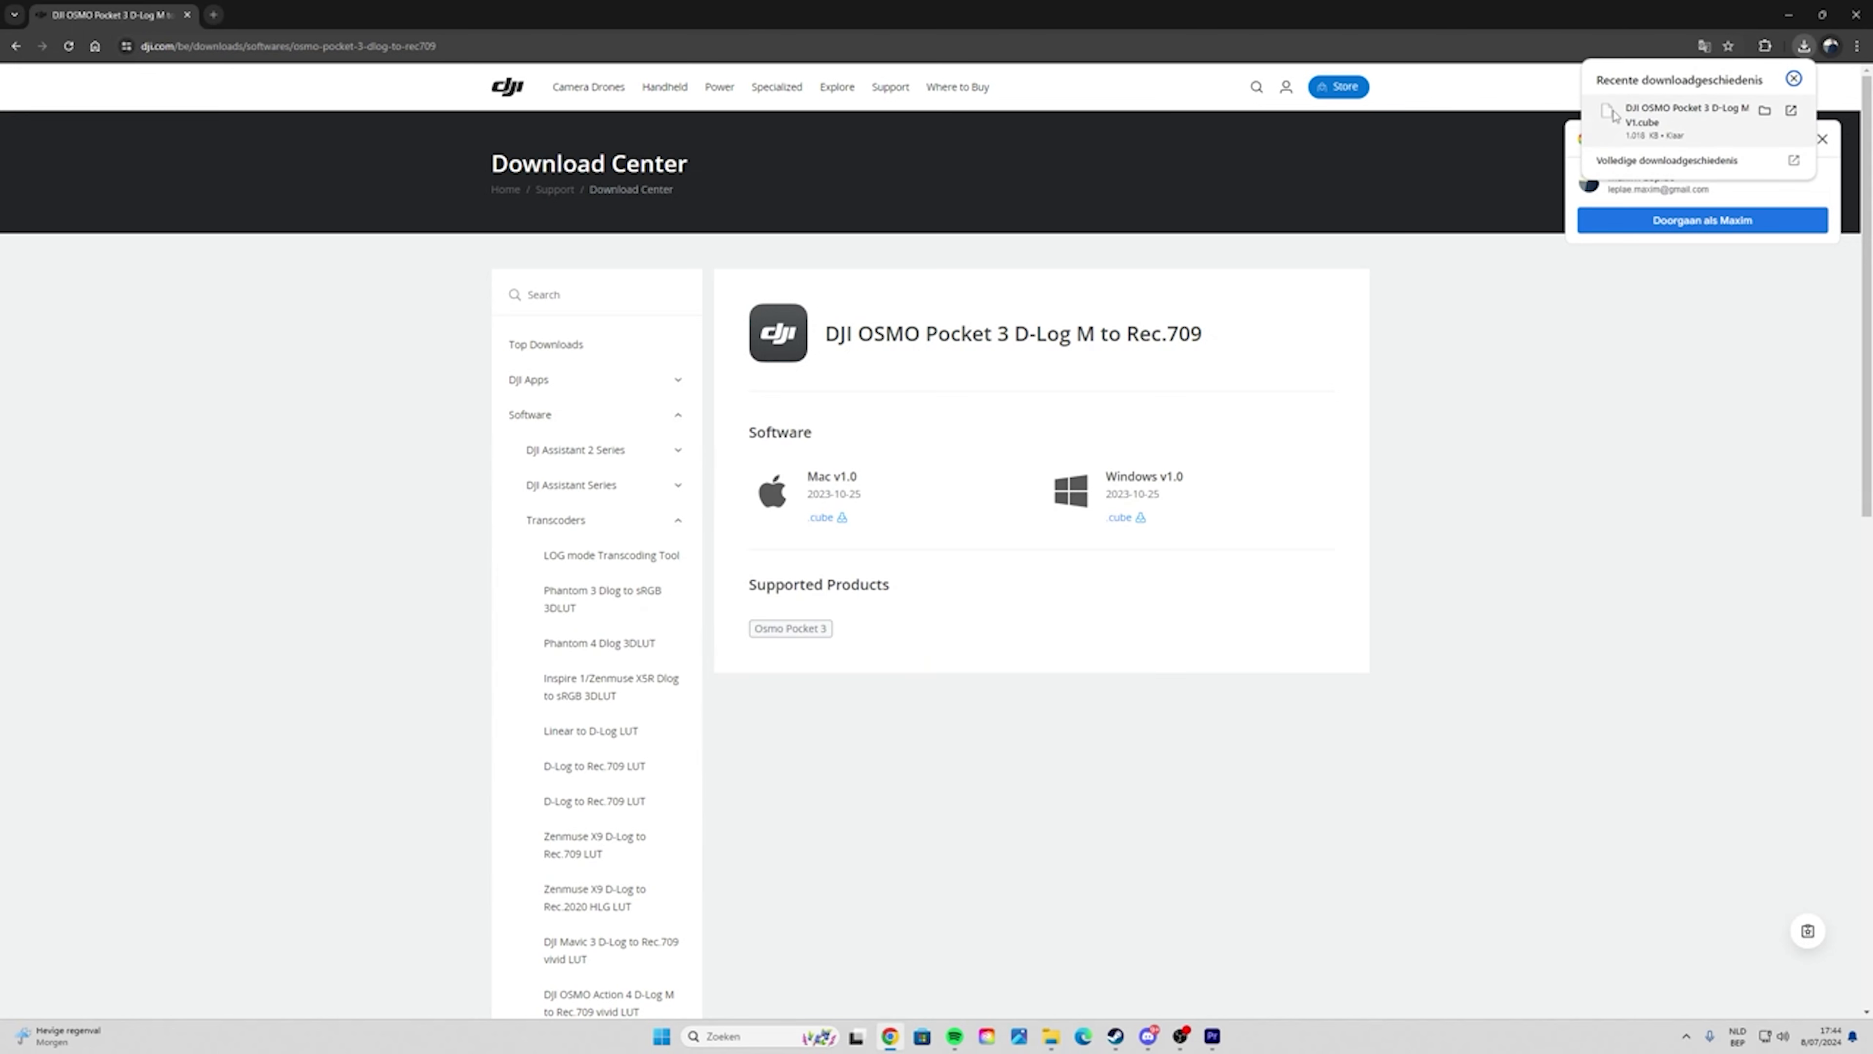
pyautogui.click(1050, 1036)
pyautogui.click(1101, 970)
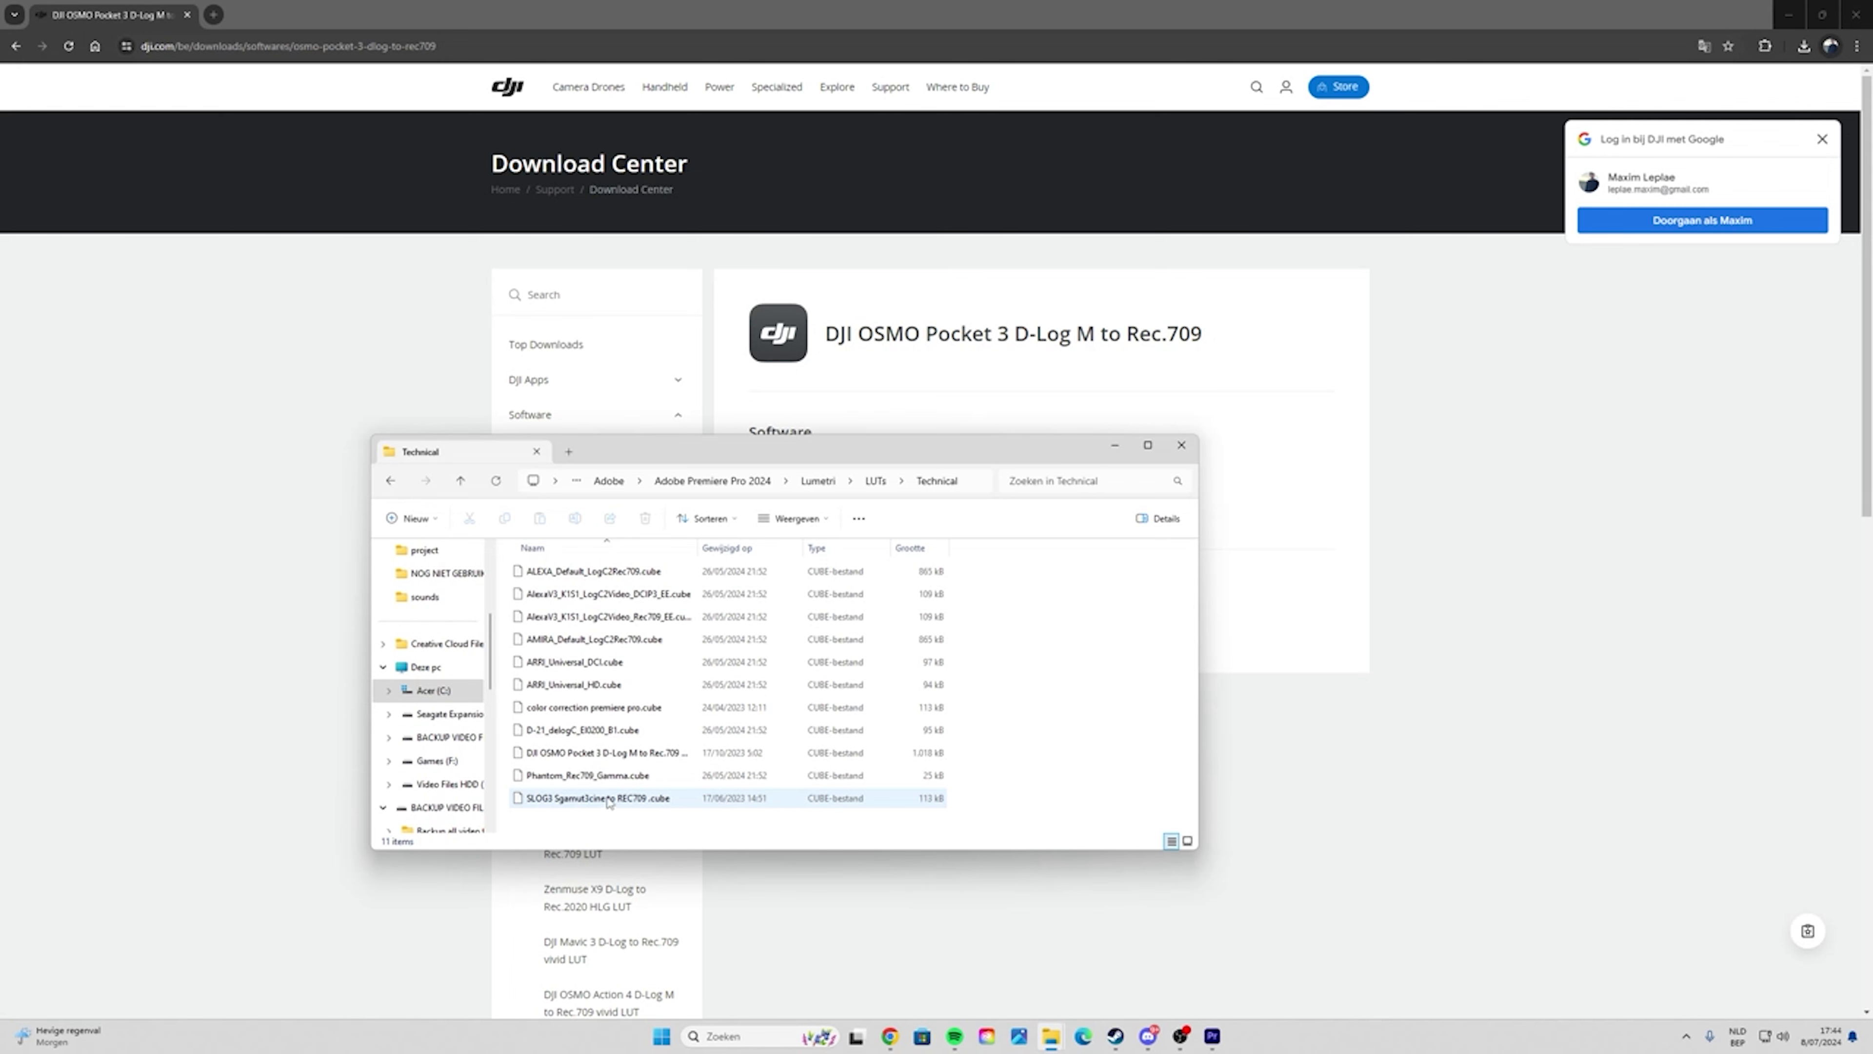
pyautogui.click(1115, 445)
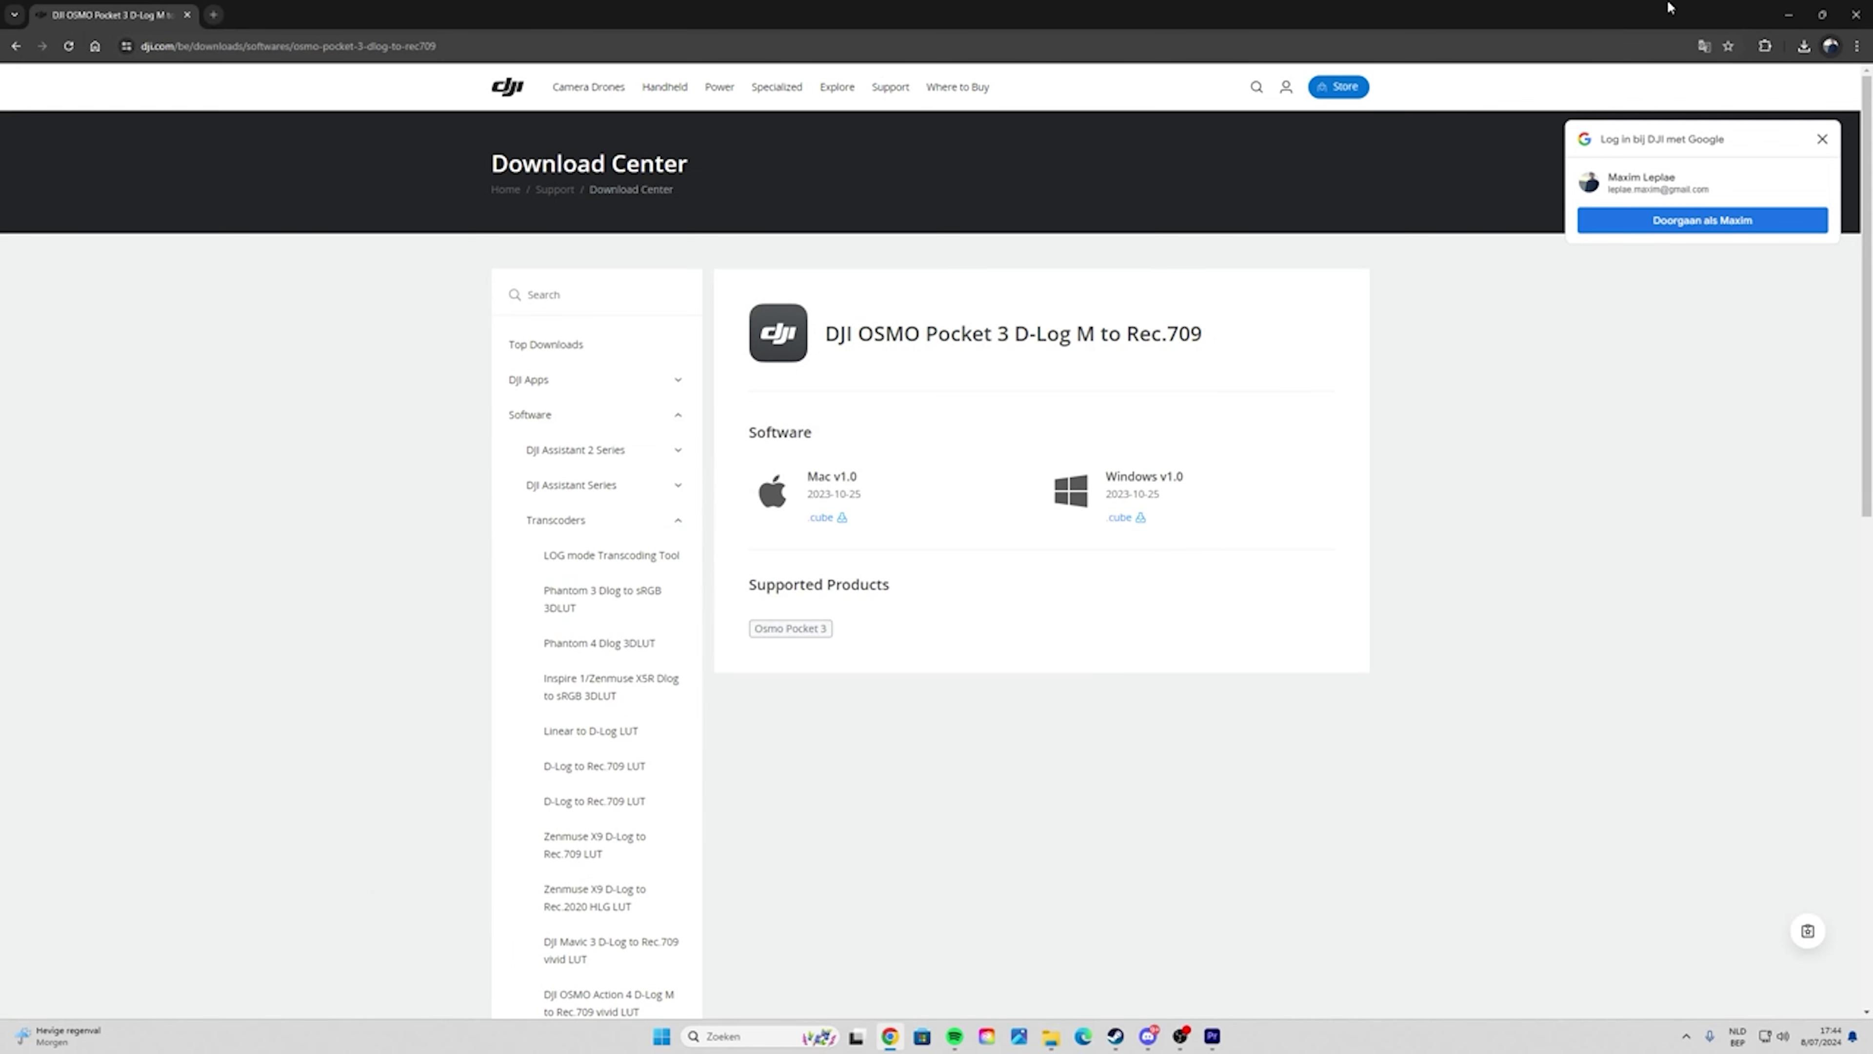
# - Show the Lumetri Color panel, select the tractor clip on V1 and nudge Temperature below 0
pyautogui.click(1788, 14)
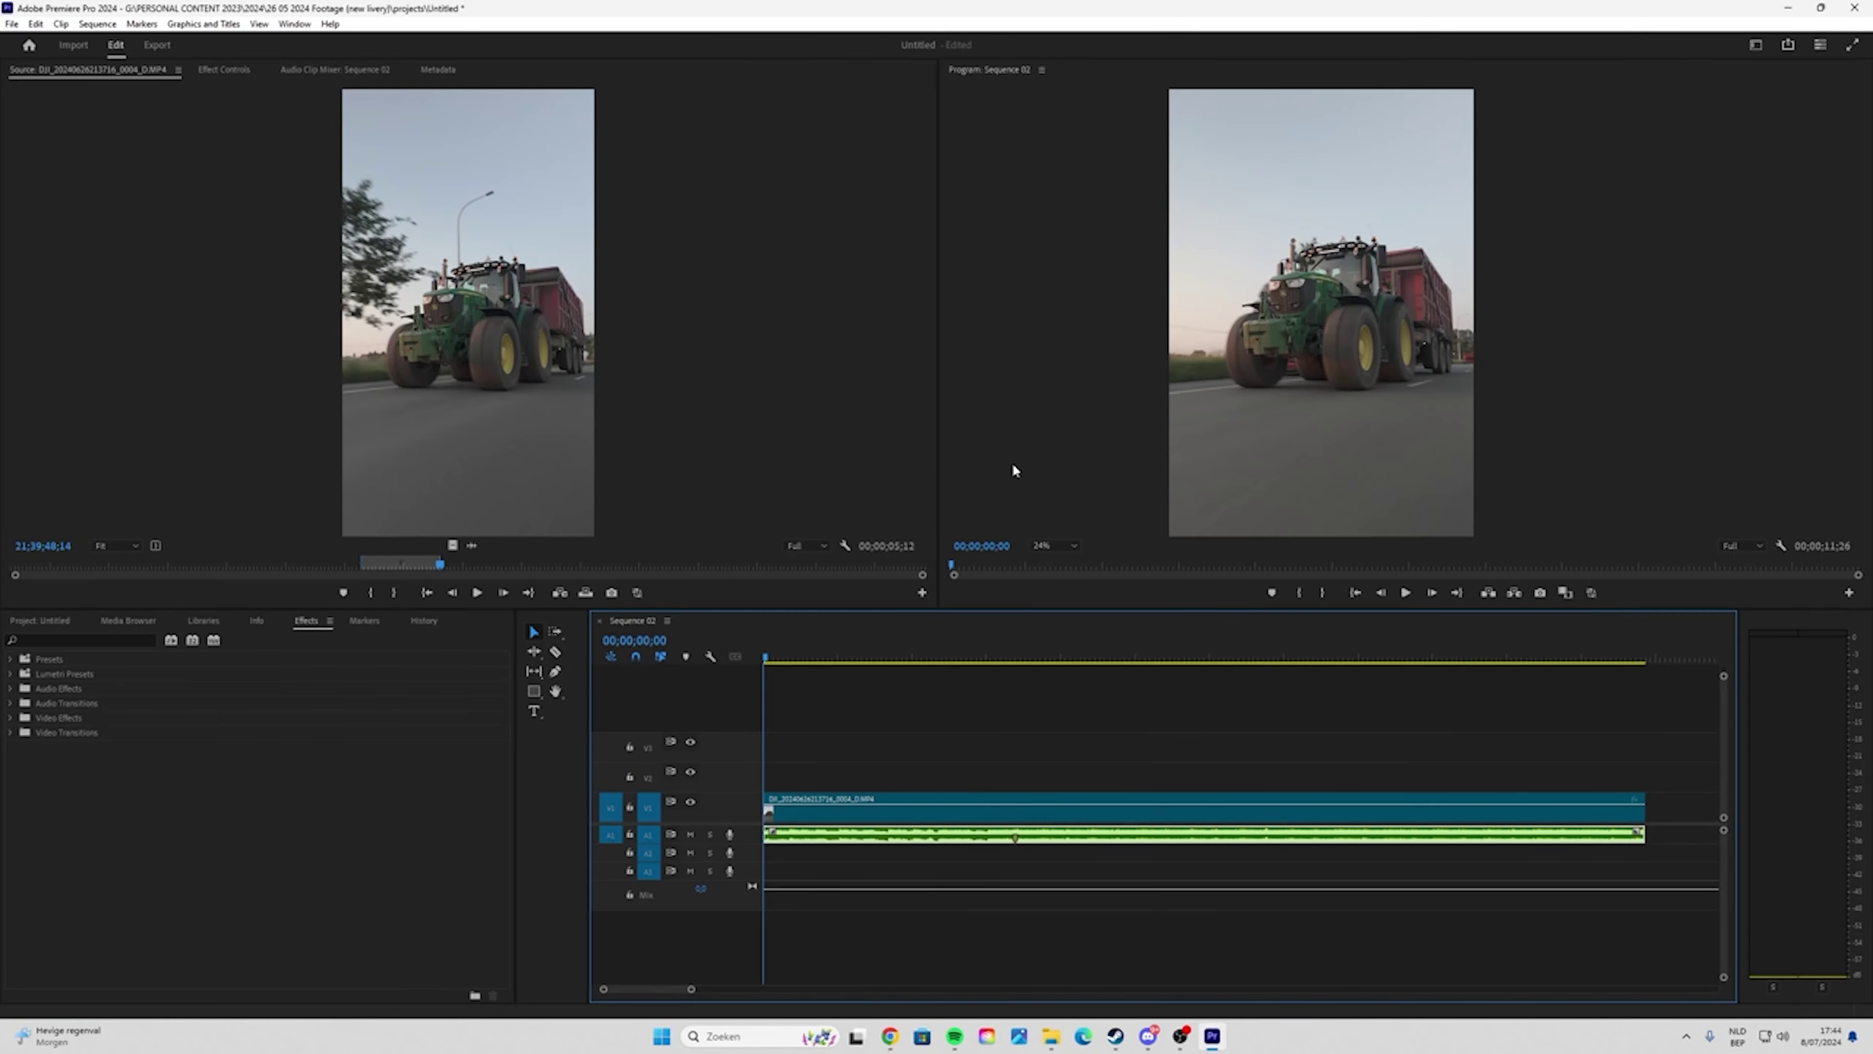
pyautogui.click(295, 24)
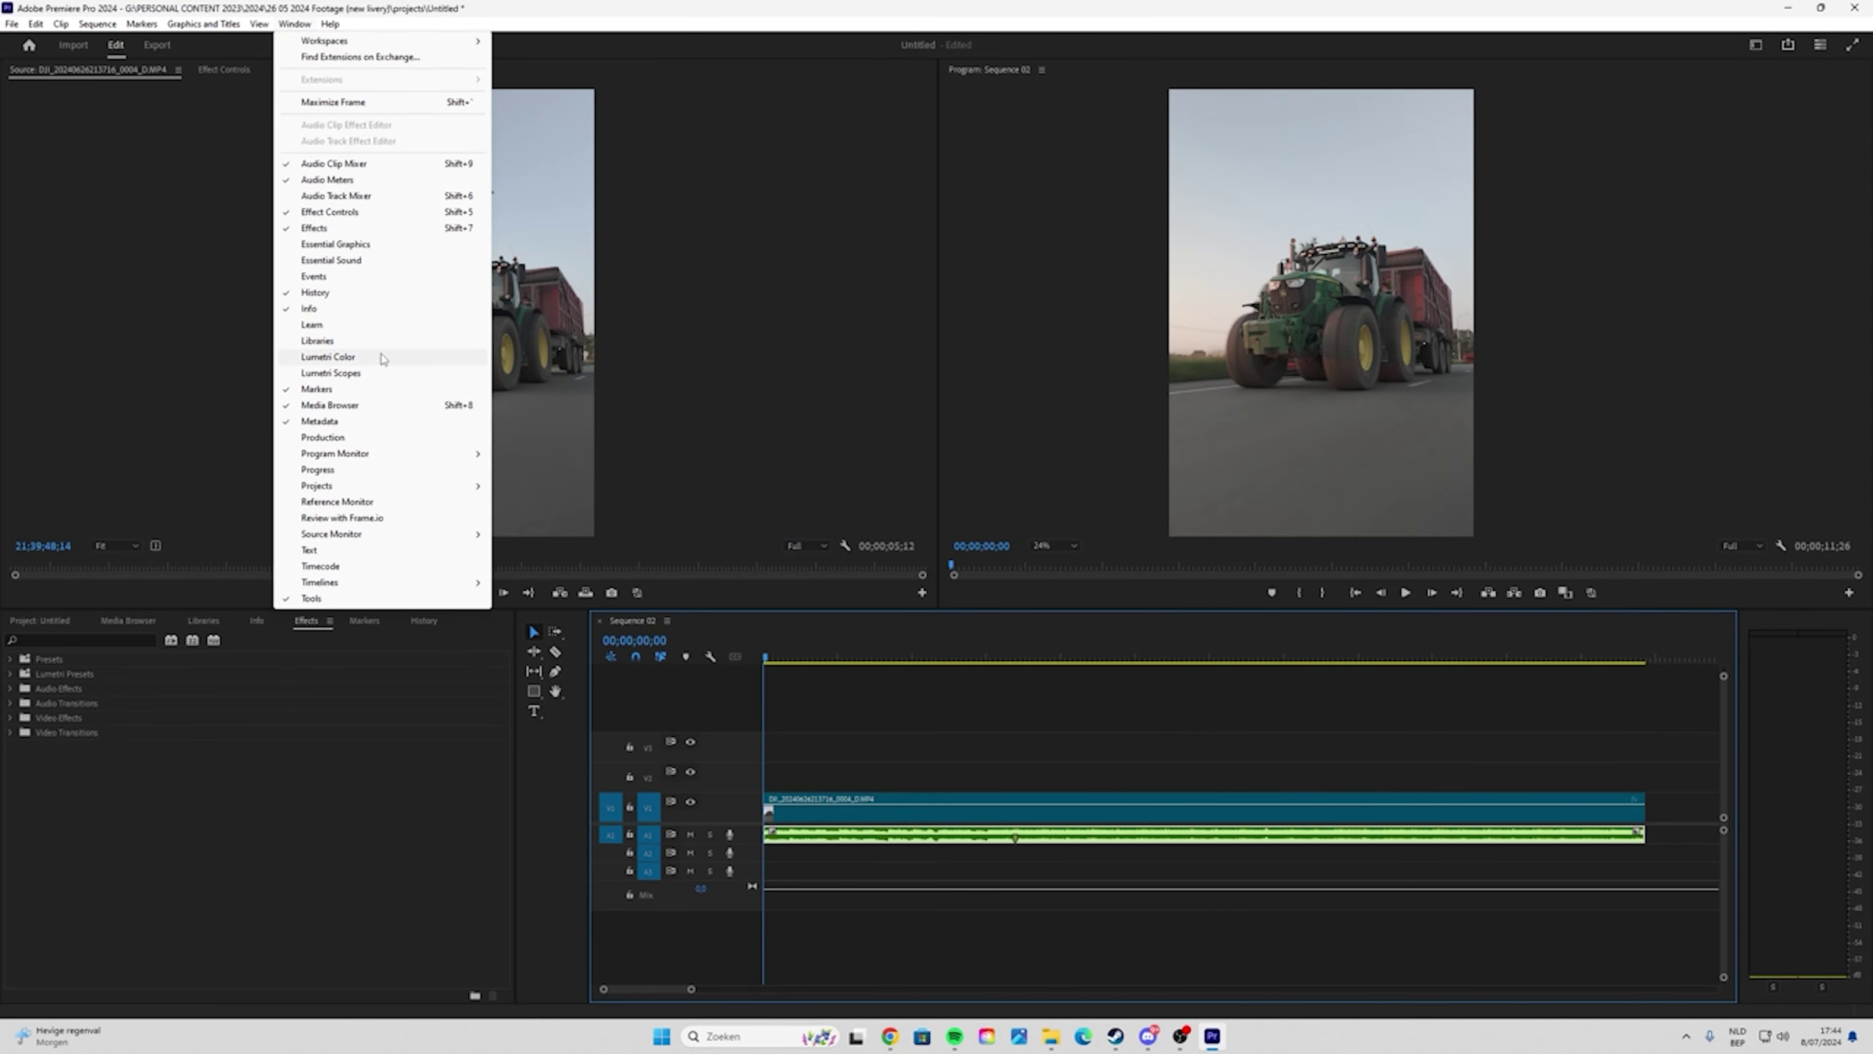
pyautogui.click(327, 357)
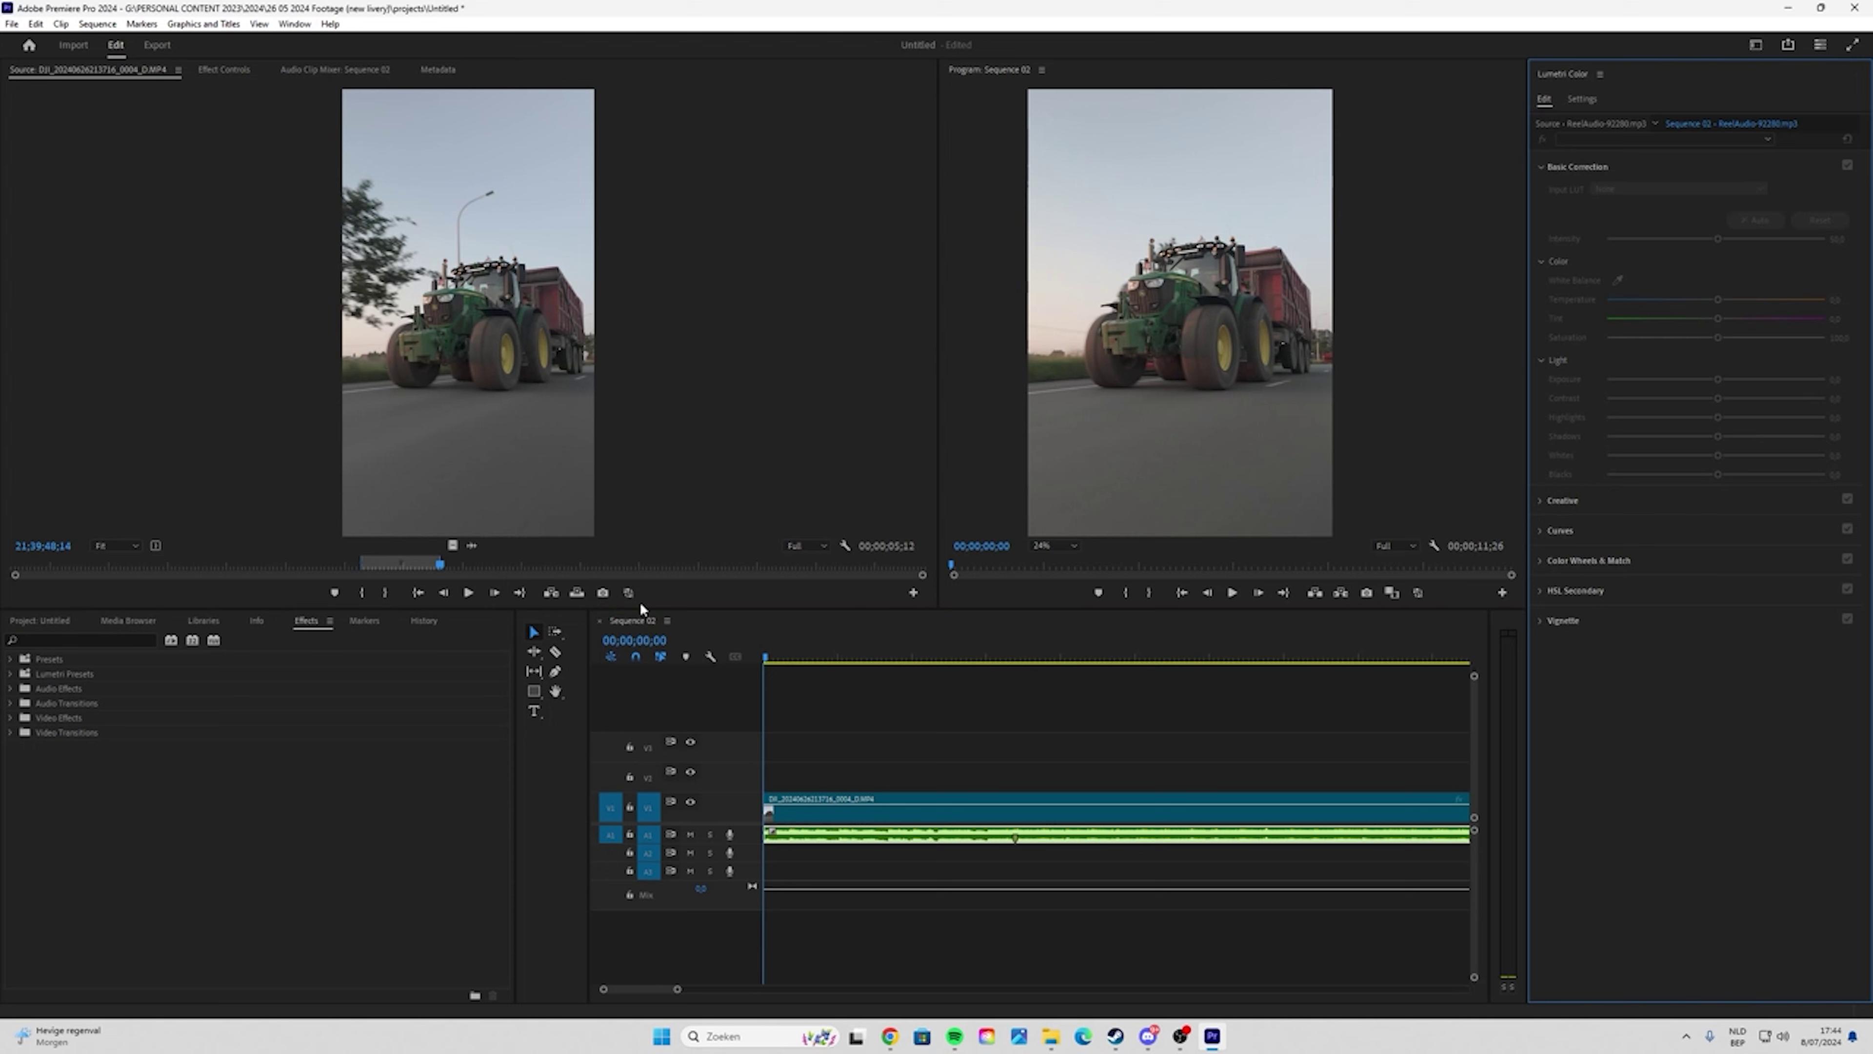
pyautogui.click(857, 809)
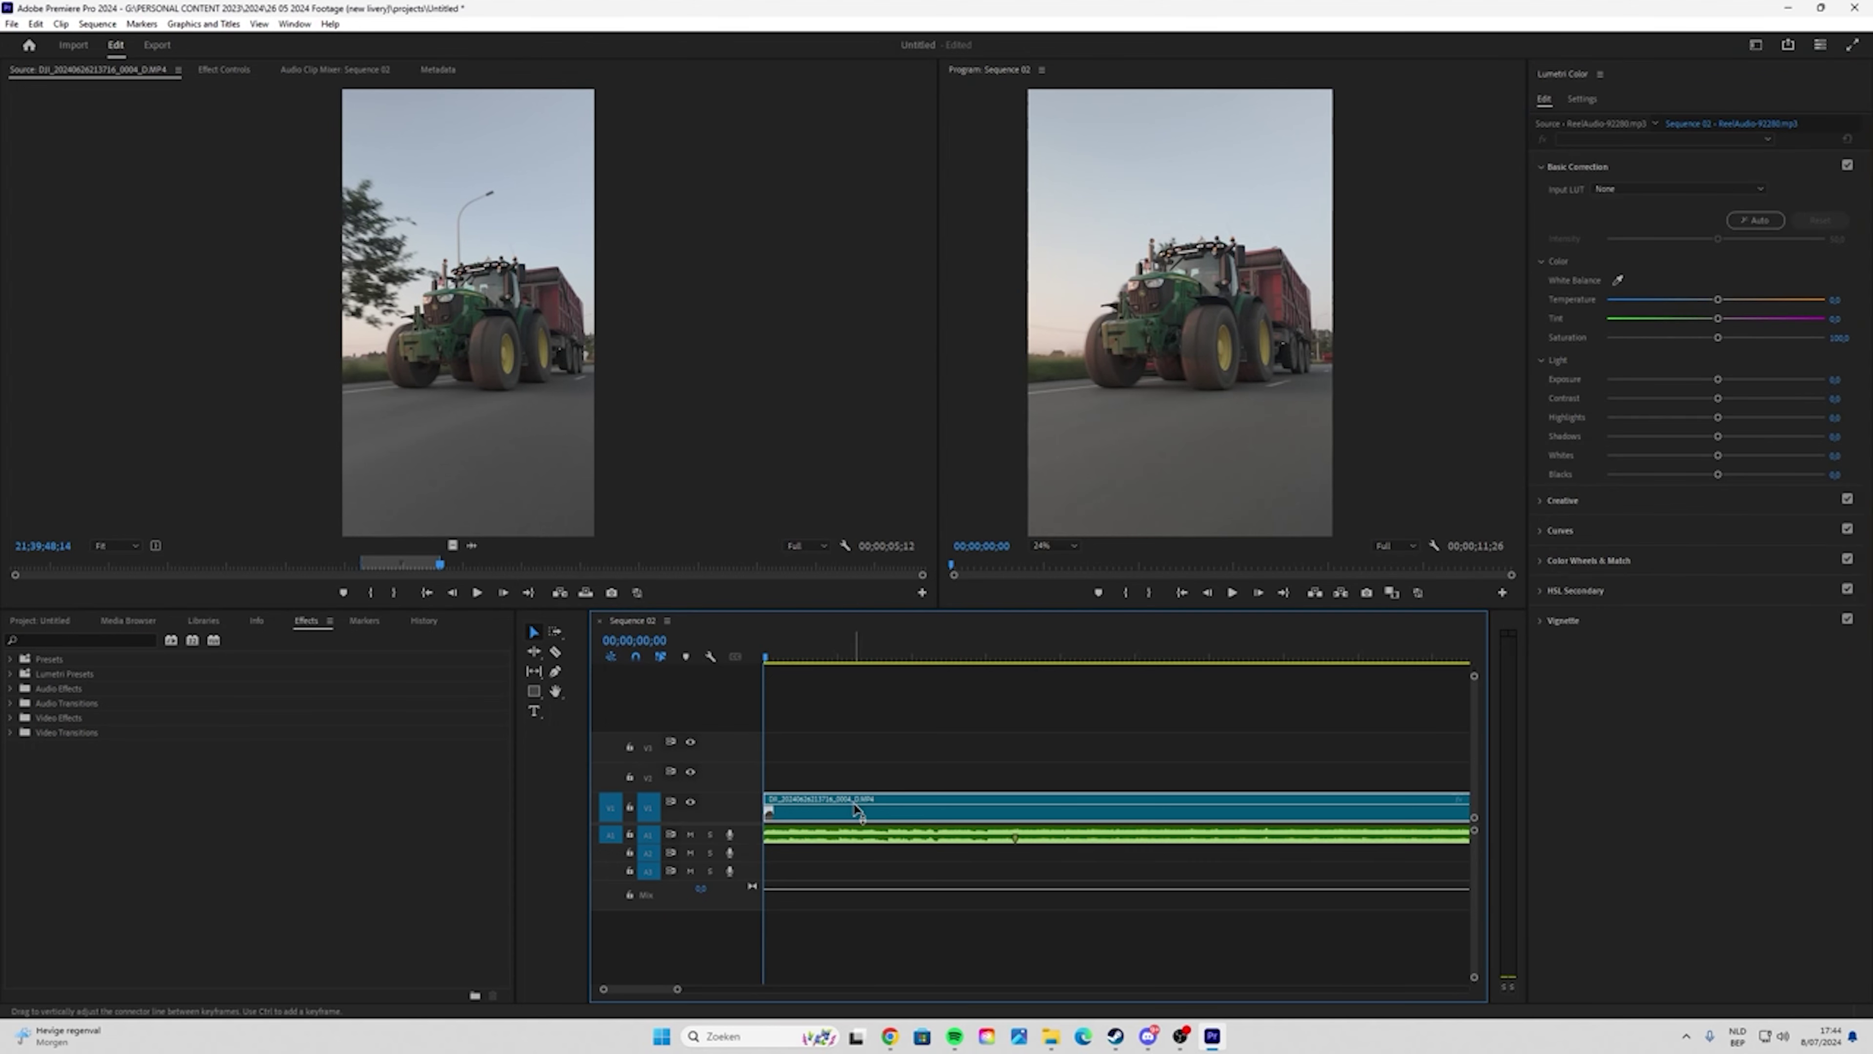
pyautogui.click(932, 748)
pyautogui.click(892, 803)
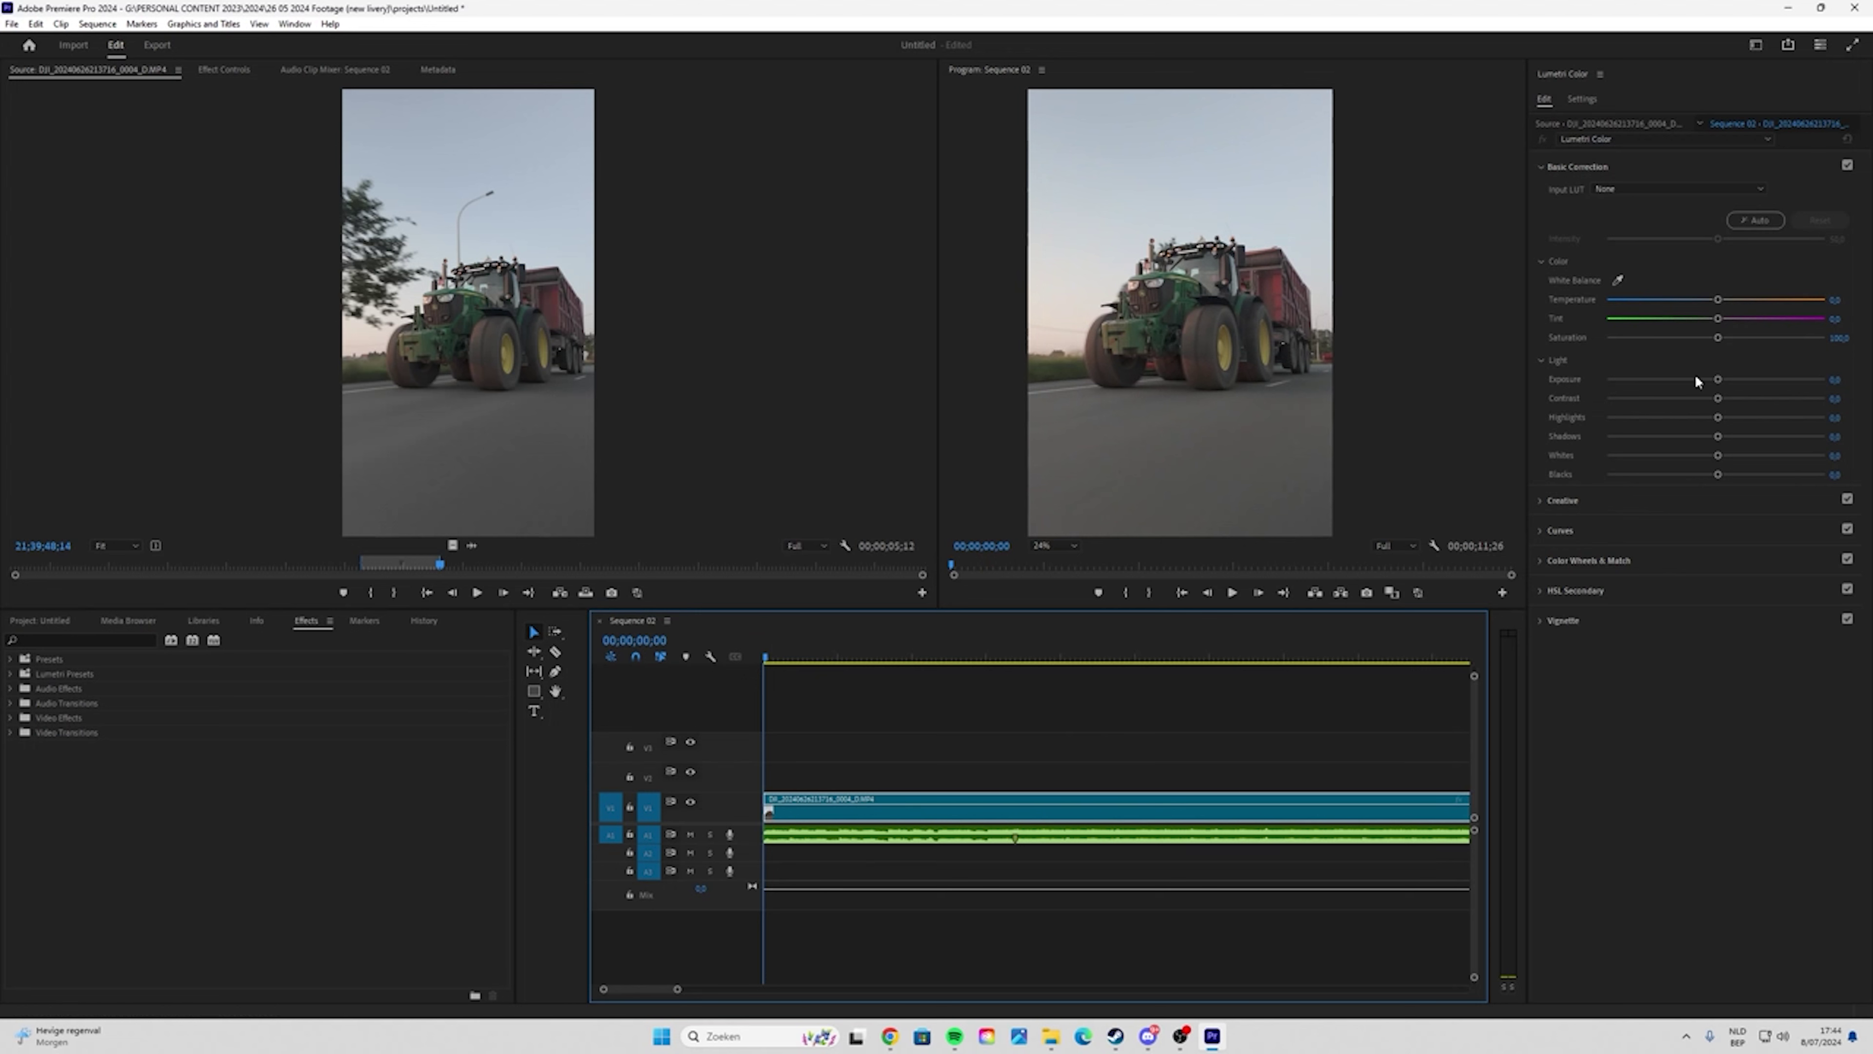
pyautogui.moveTo(1721, 299)
pyautogui.mouseDown()
pyautogui.moveTo(1746, 300)
pyautogui.moveTo(1673, 301)
pyautogui.moveTo(1717, 301)
pyautogui.mouseUp()
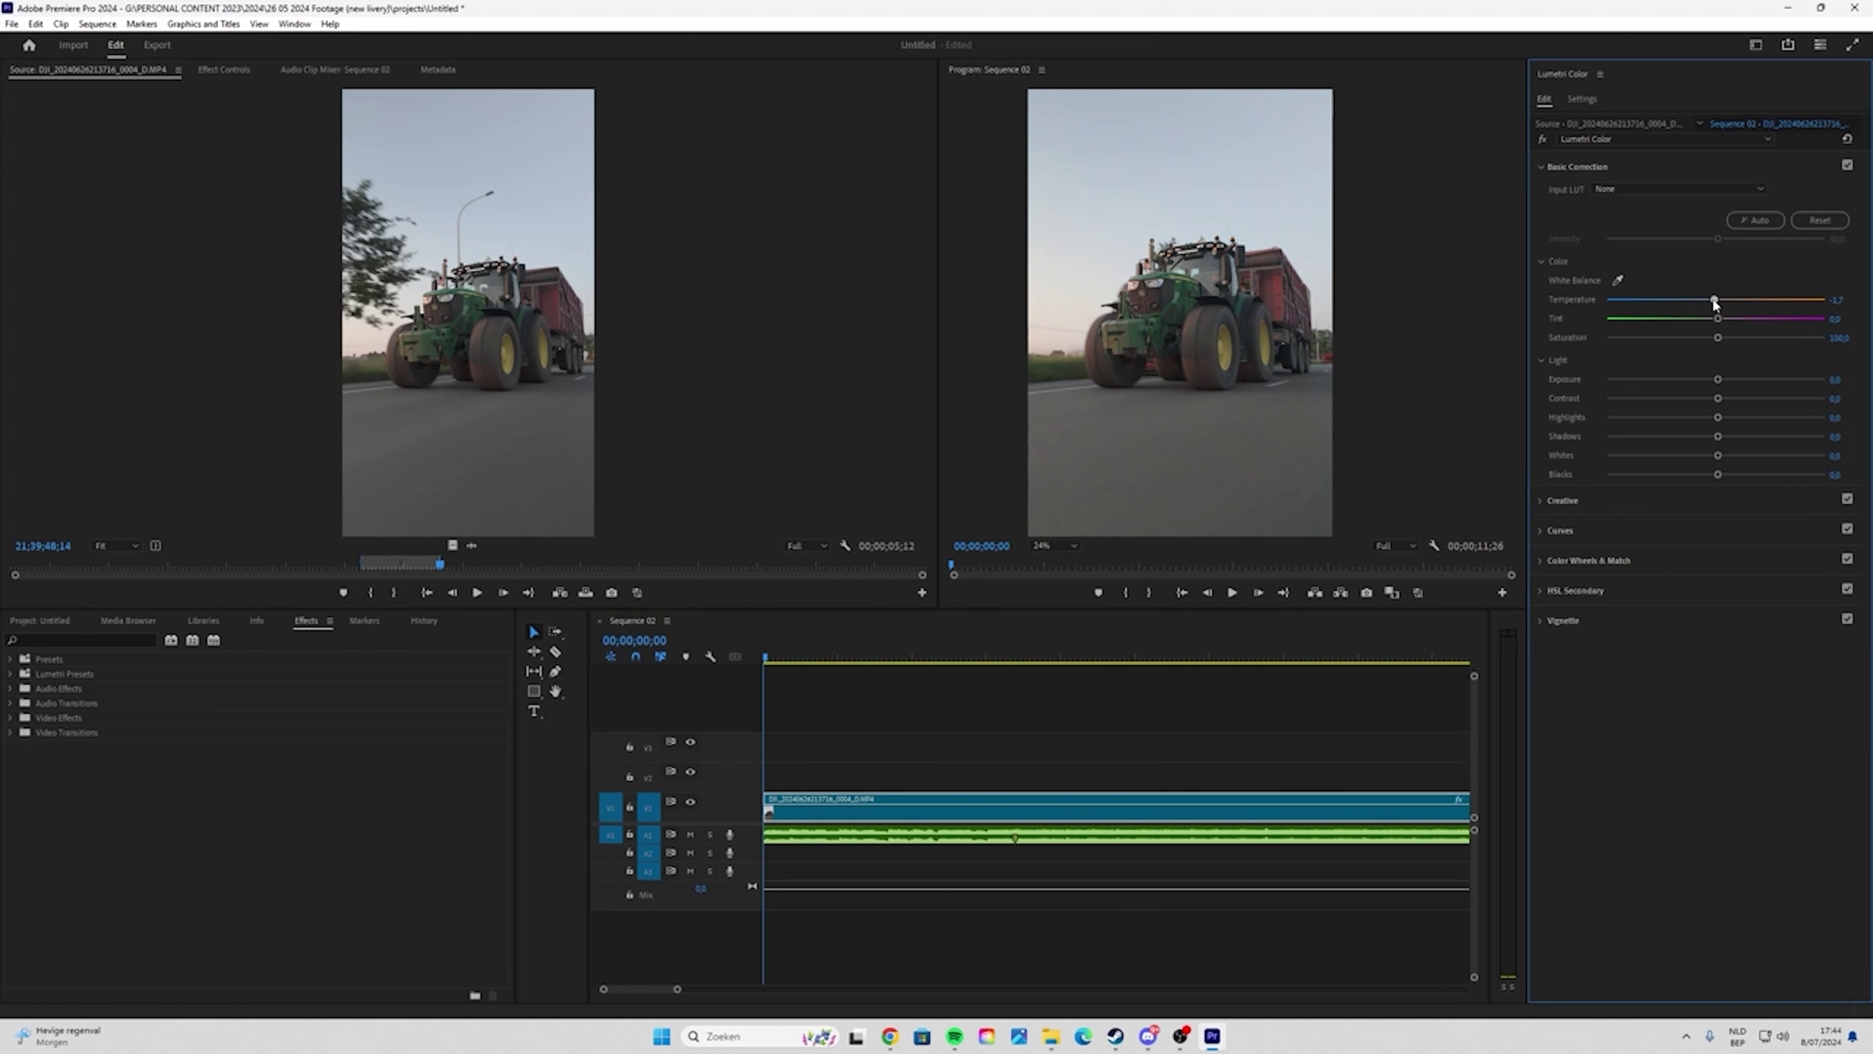
# - Apply the DJI OSMO Pocket 3 D-Log M to Rec.709 V1 input LUT and raise Saturation to about 118.4
pyautogui.click(1620, 188)
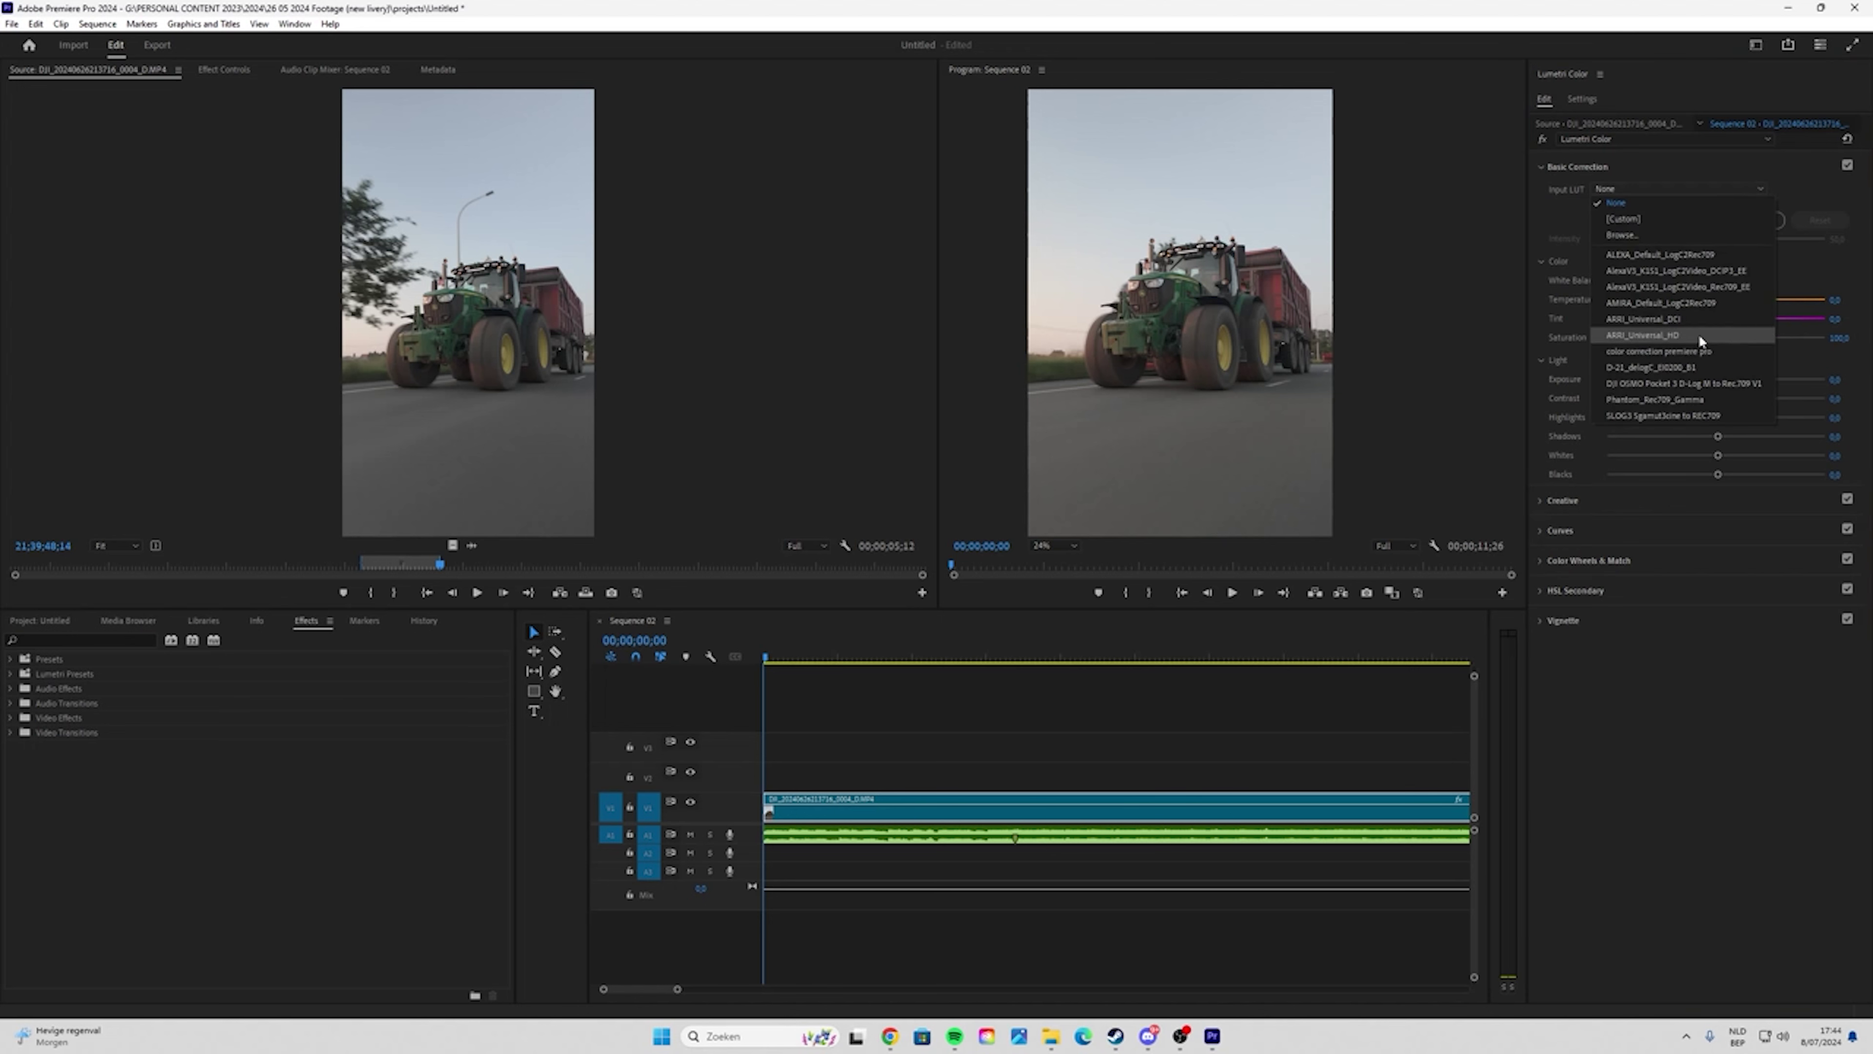
pyautogui.click(1697, 384)
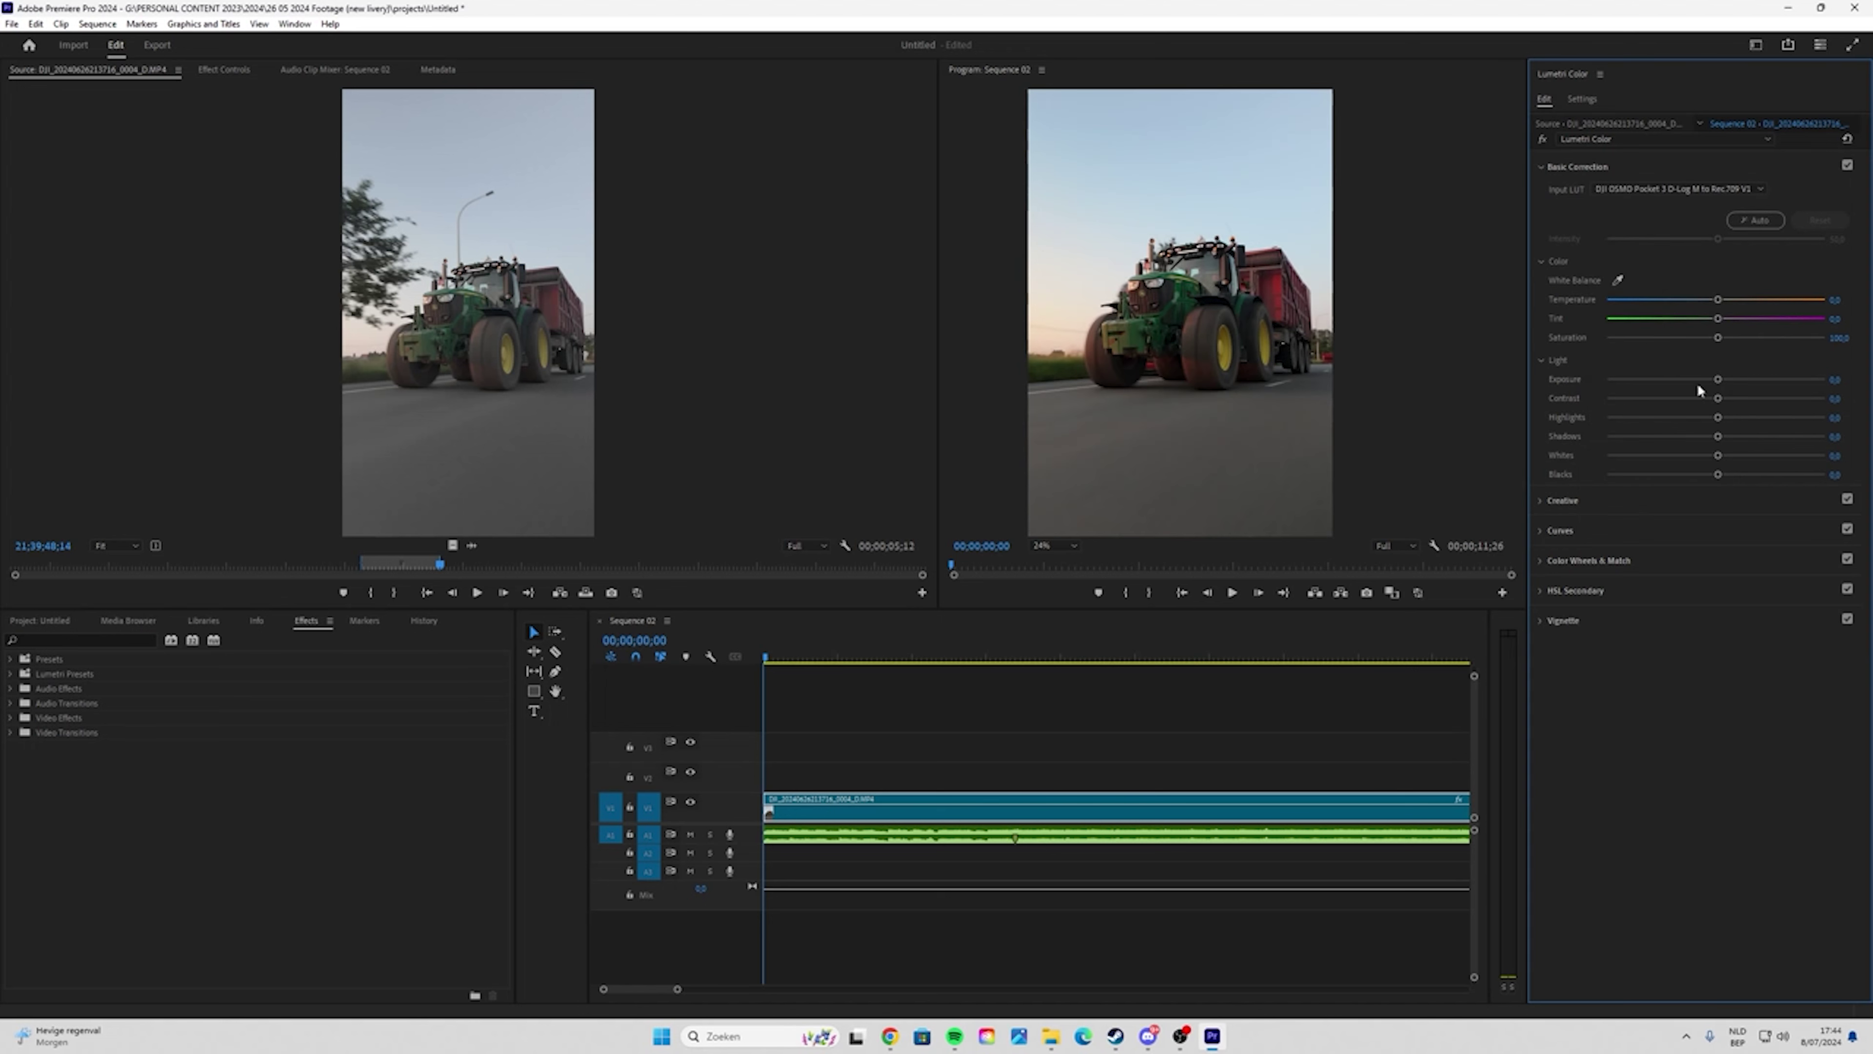
pyautogui.scroll(4, 1222, 317)
pyautogui.scroll(-2, 1222, 317)
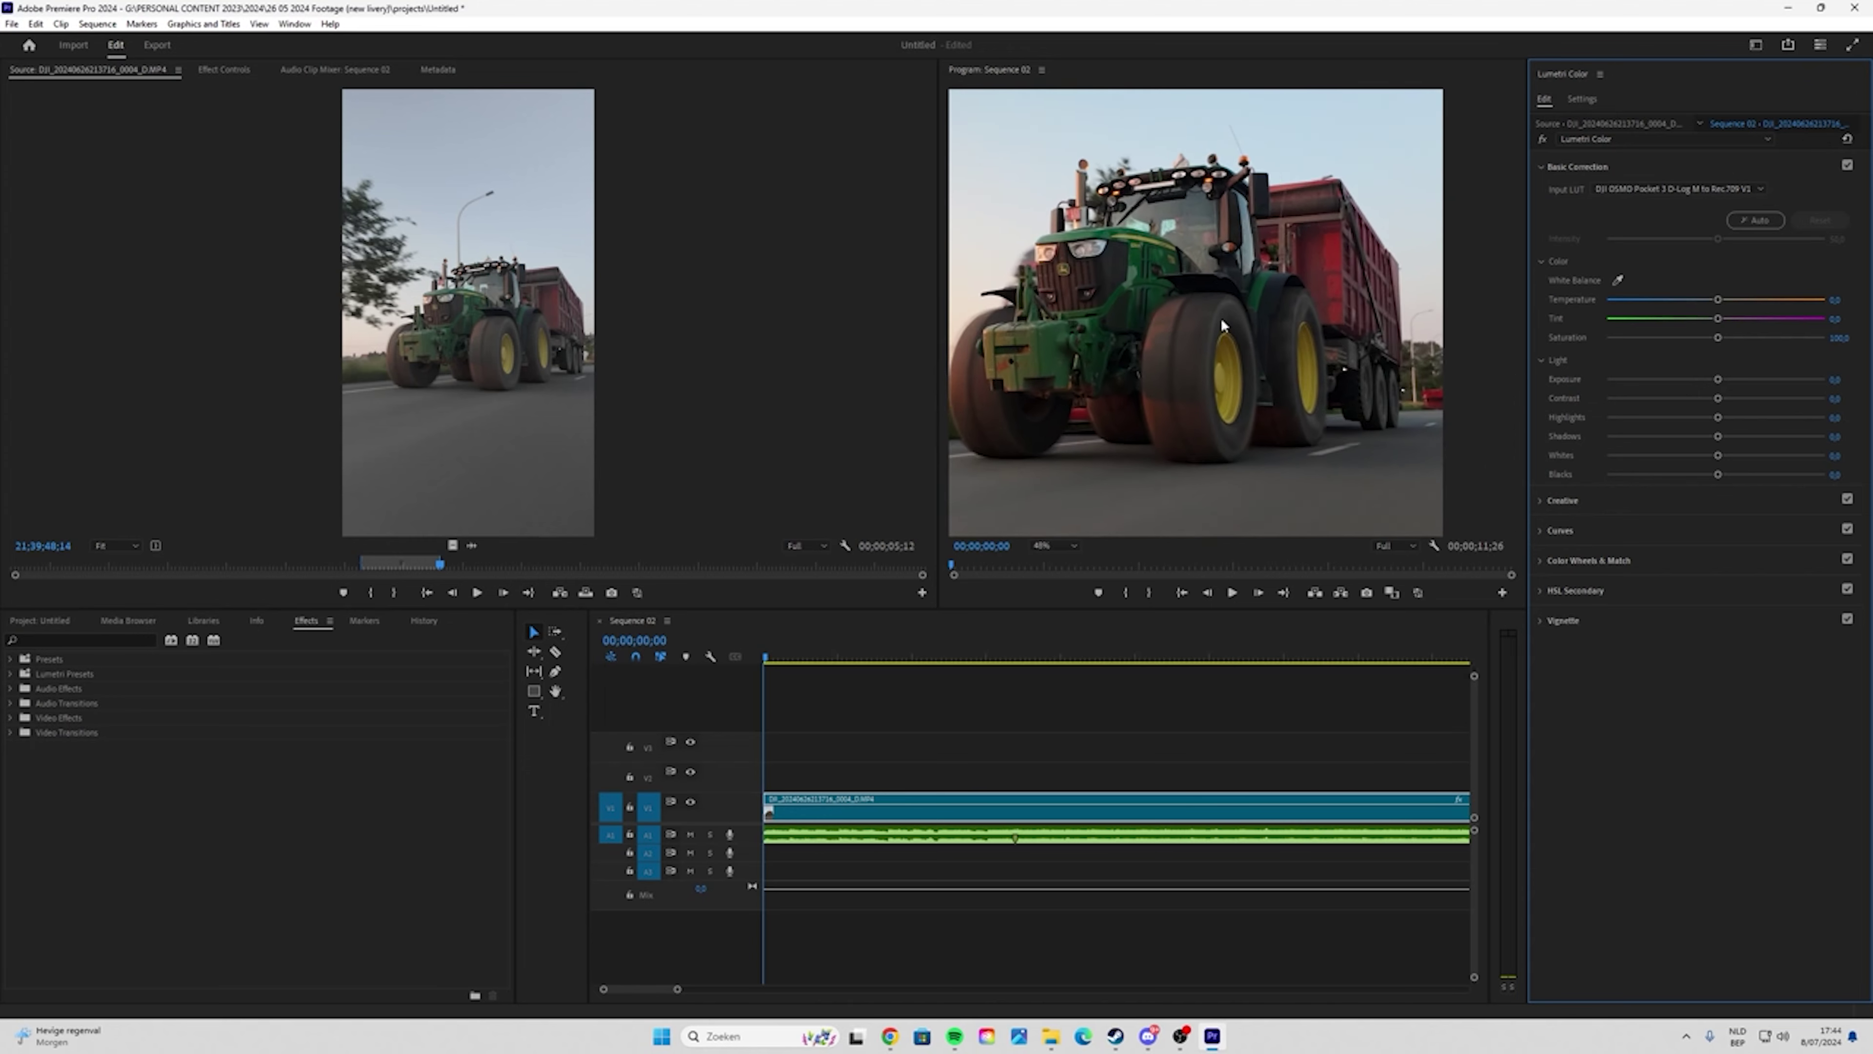
pyautogui.scroll(2, 1145, 328)
pyautogui.scroll(-3, 1146, 329)
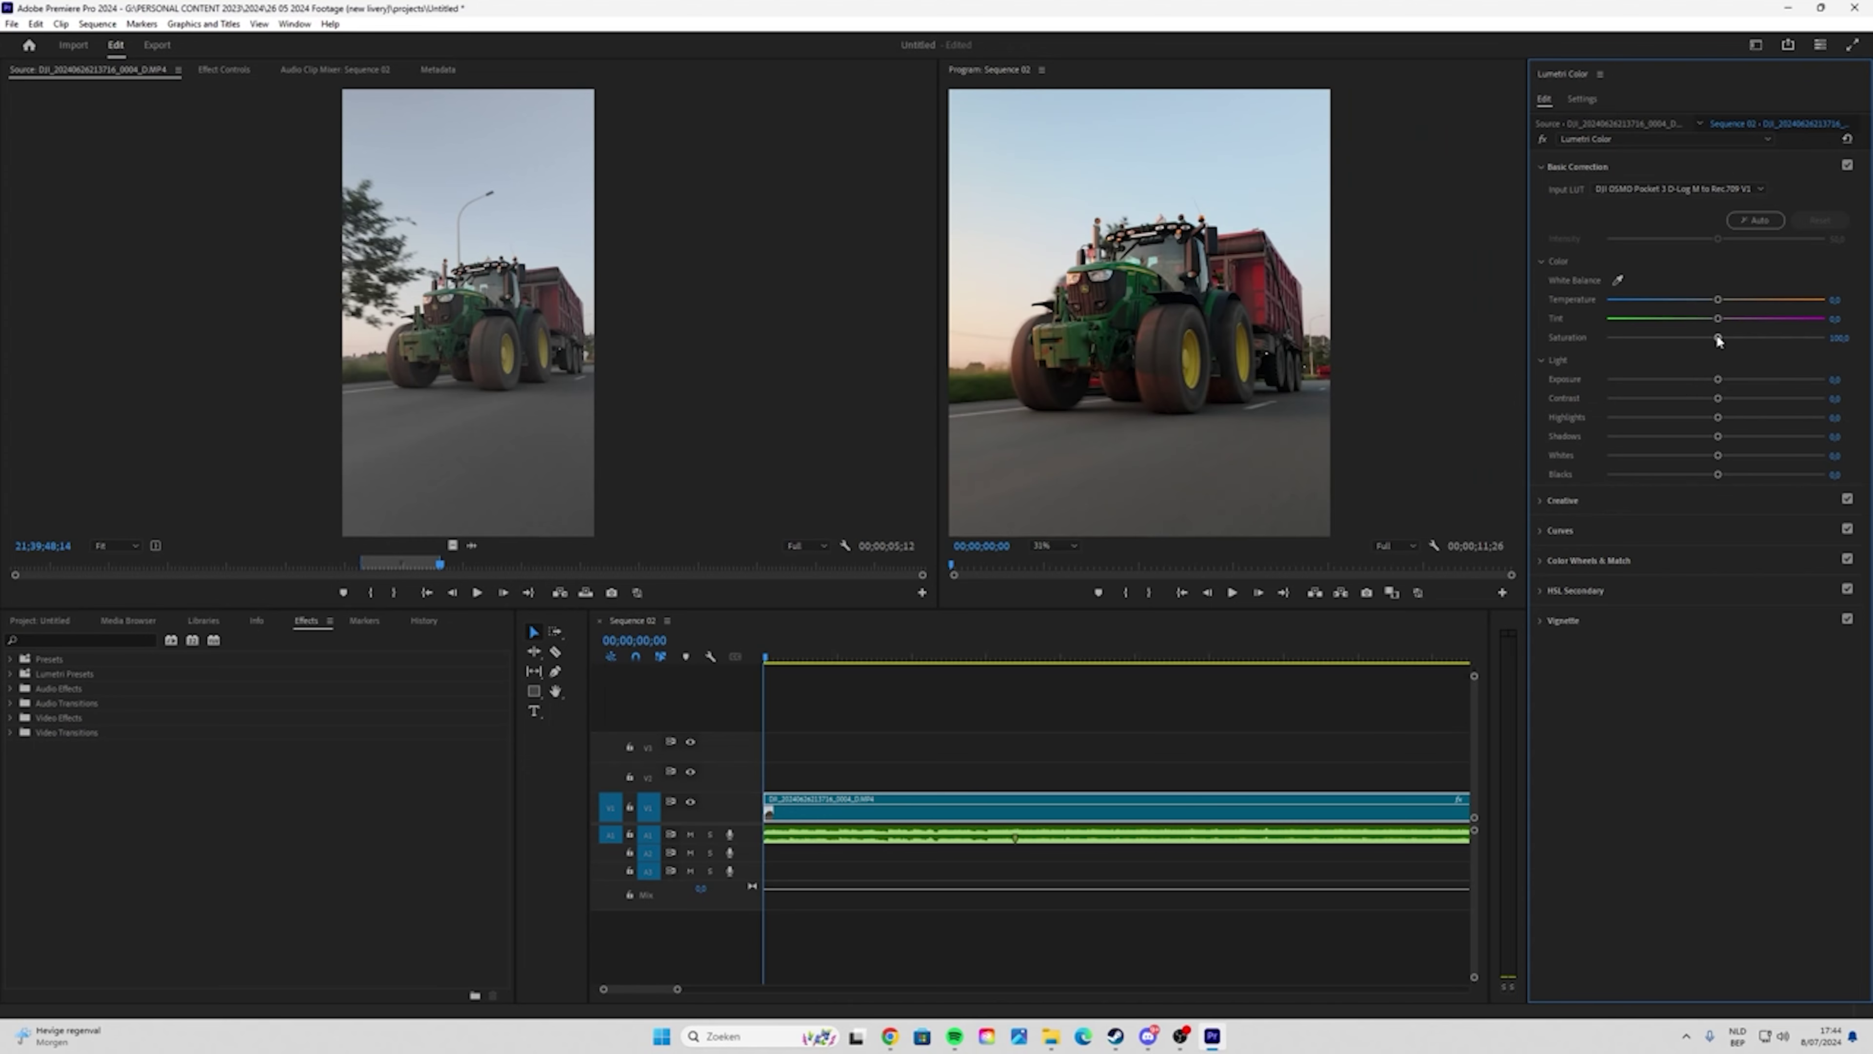
pyautogui.scroll(2, 1142, 320)
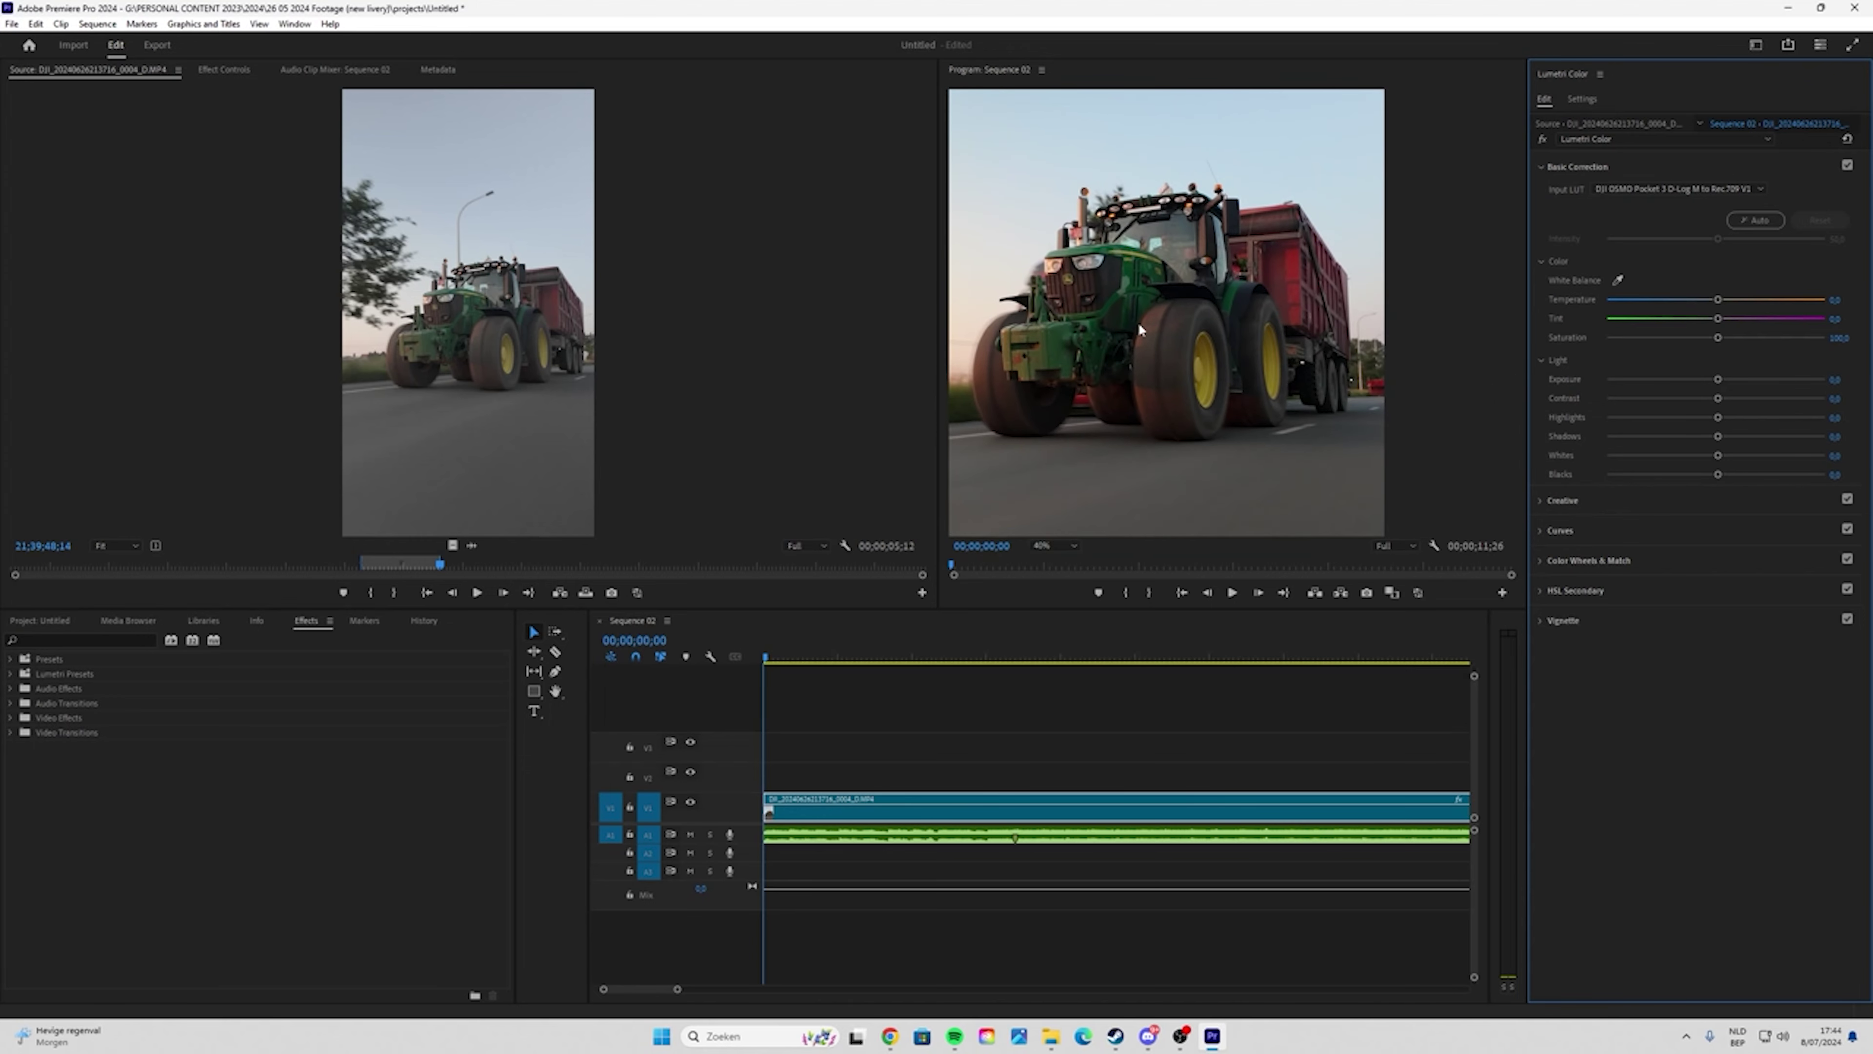
pyautogui.moveTo(1718, 341); pyautogui.dragTo(1720, 341)
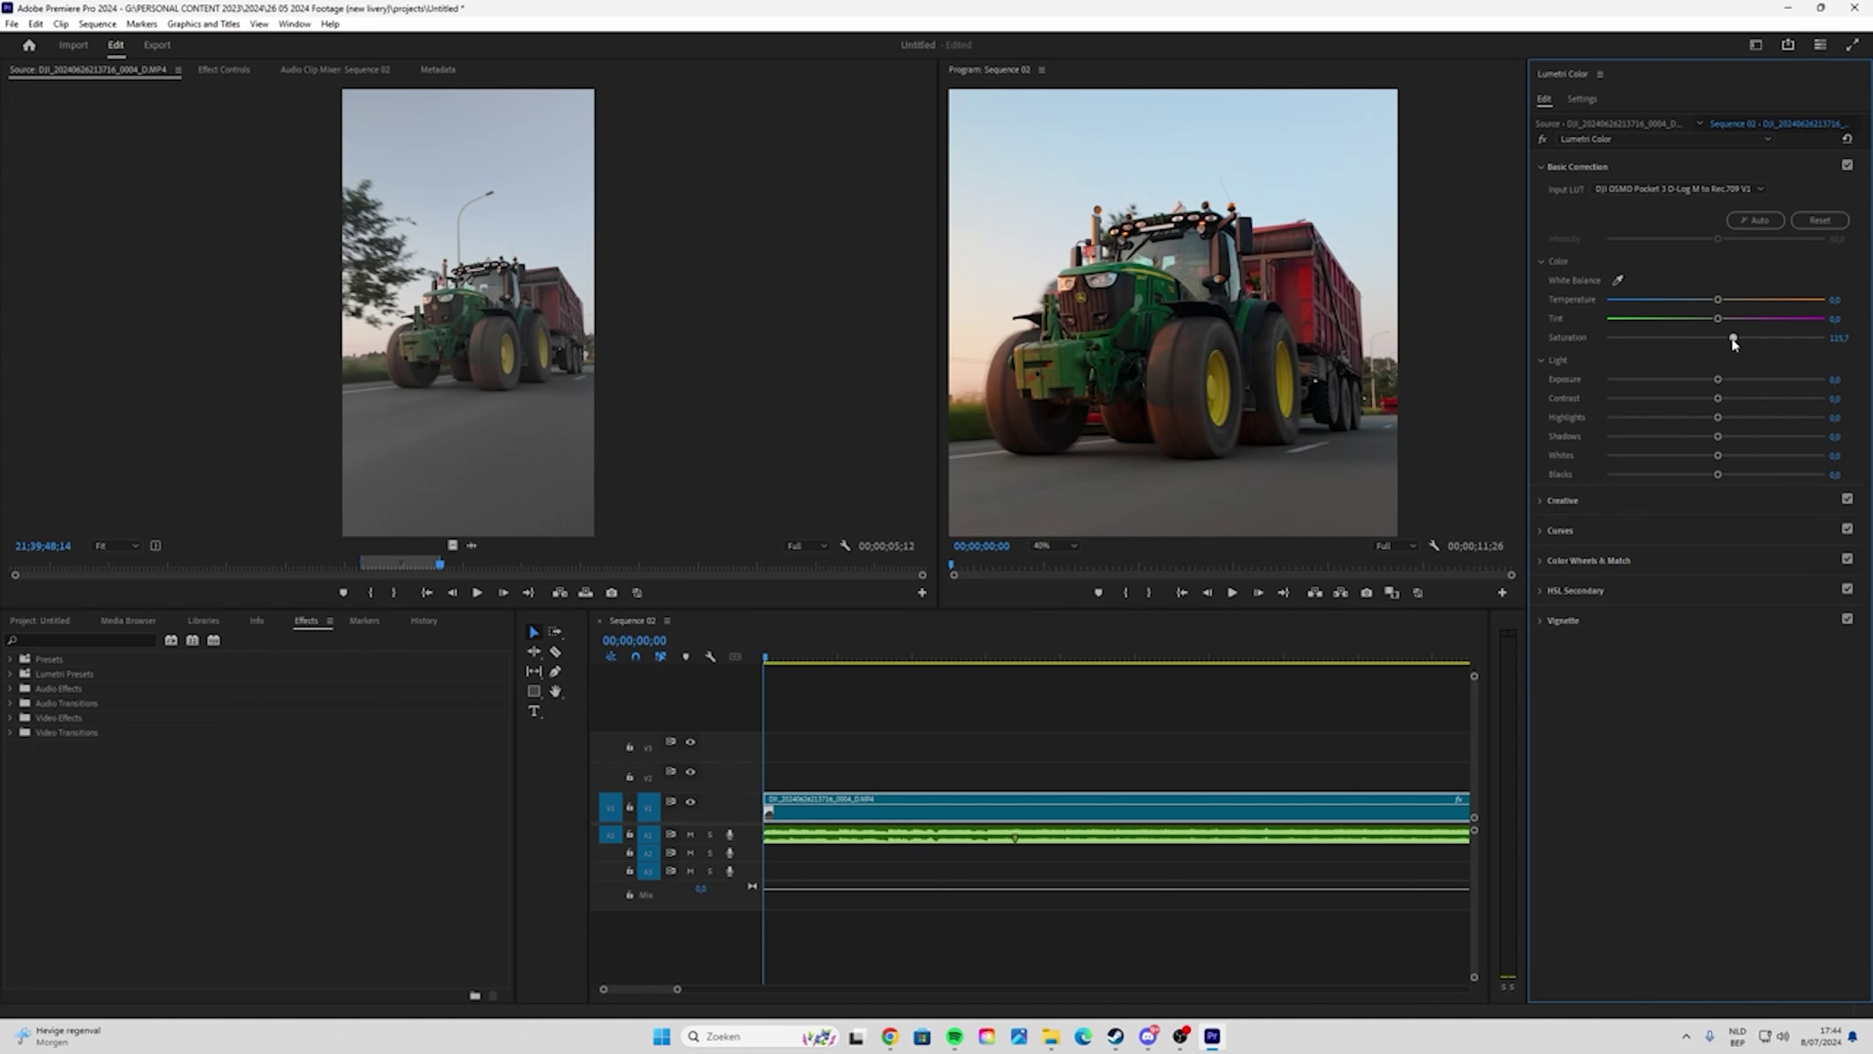
pyautogui.moveTo(1734, 339); pyautogui.dragTo(1736, 340)
# - Boost Contrast to 27.8 with Highlights -23.8 and Shadows 45.2, then deselect the clip
pyautogui.click(1159, 329)
pyautogui.scroll(-1, 1159, 330)
pyautogui.scroll(3, 1173, 329)
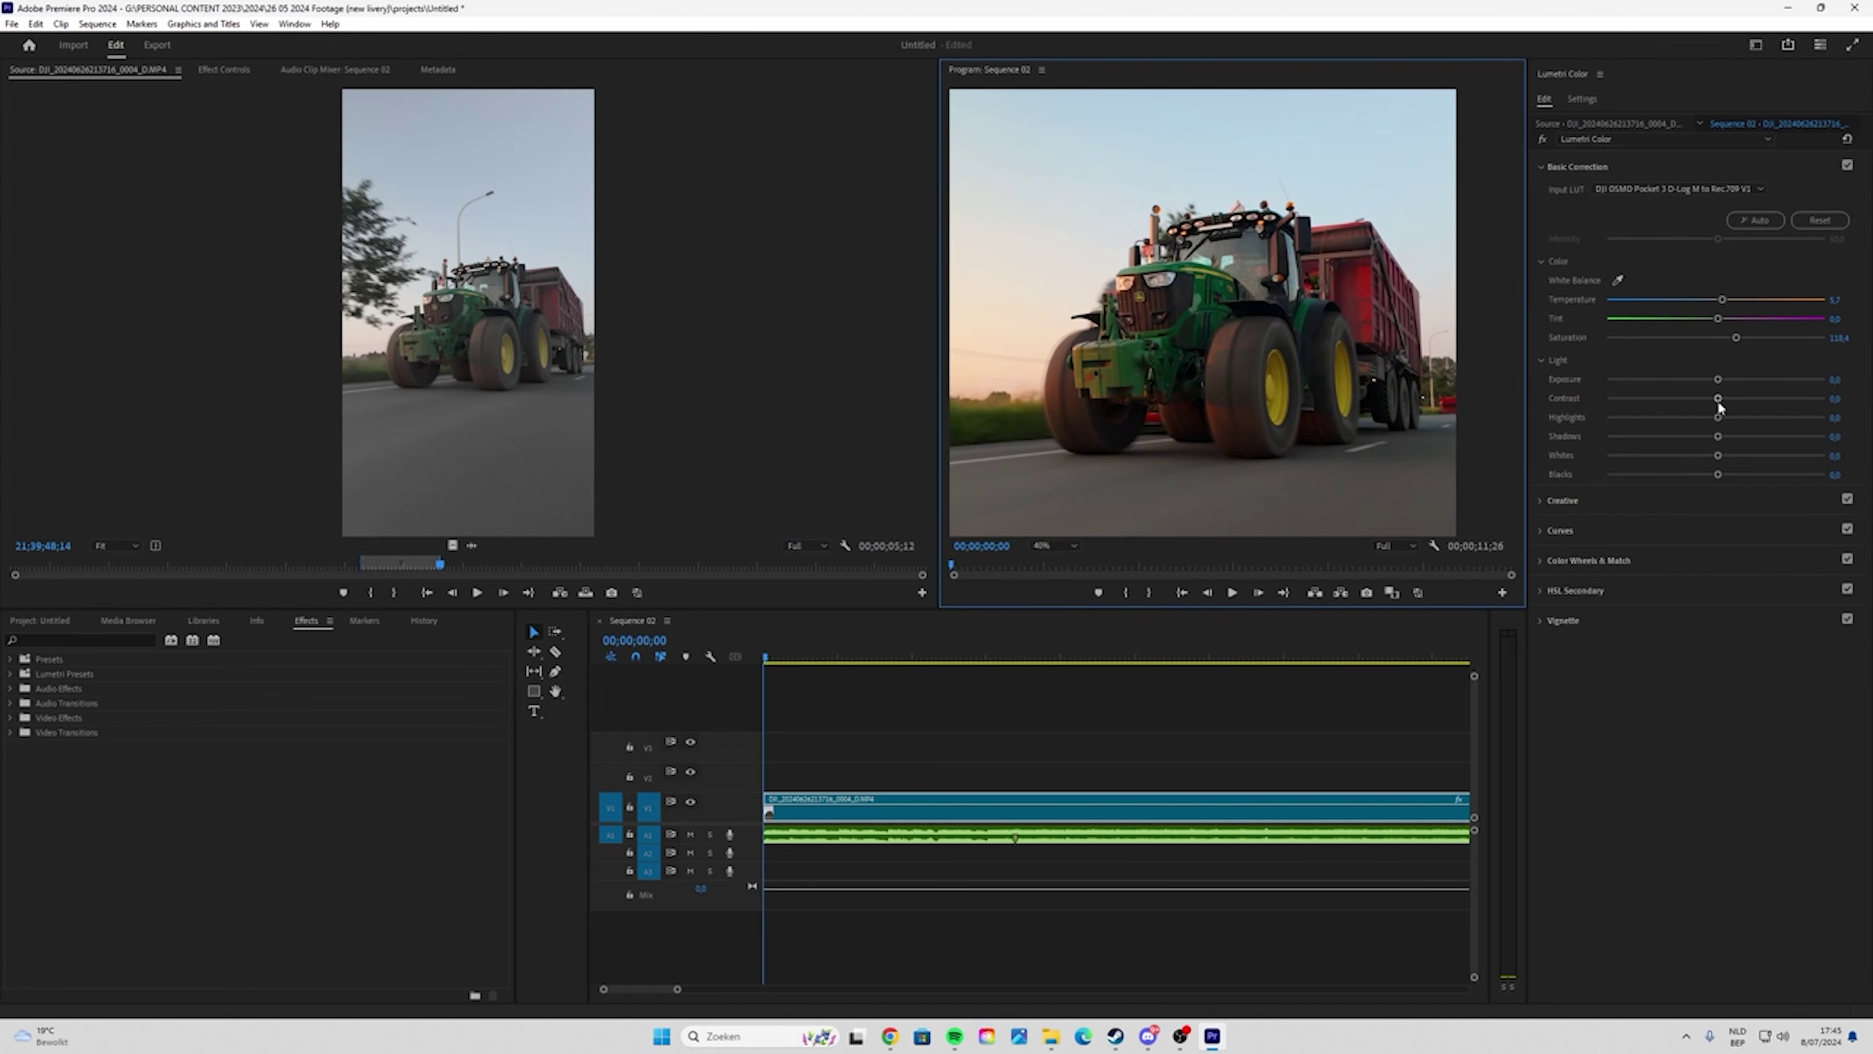
pyautogui.moveTo(1719, 399); pyautogui.dragTo(1756, 437)
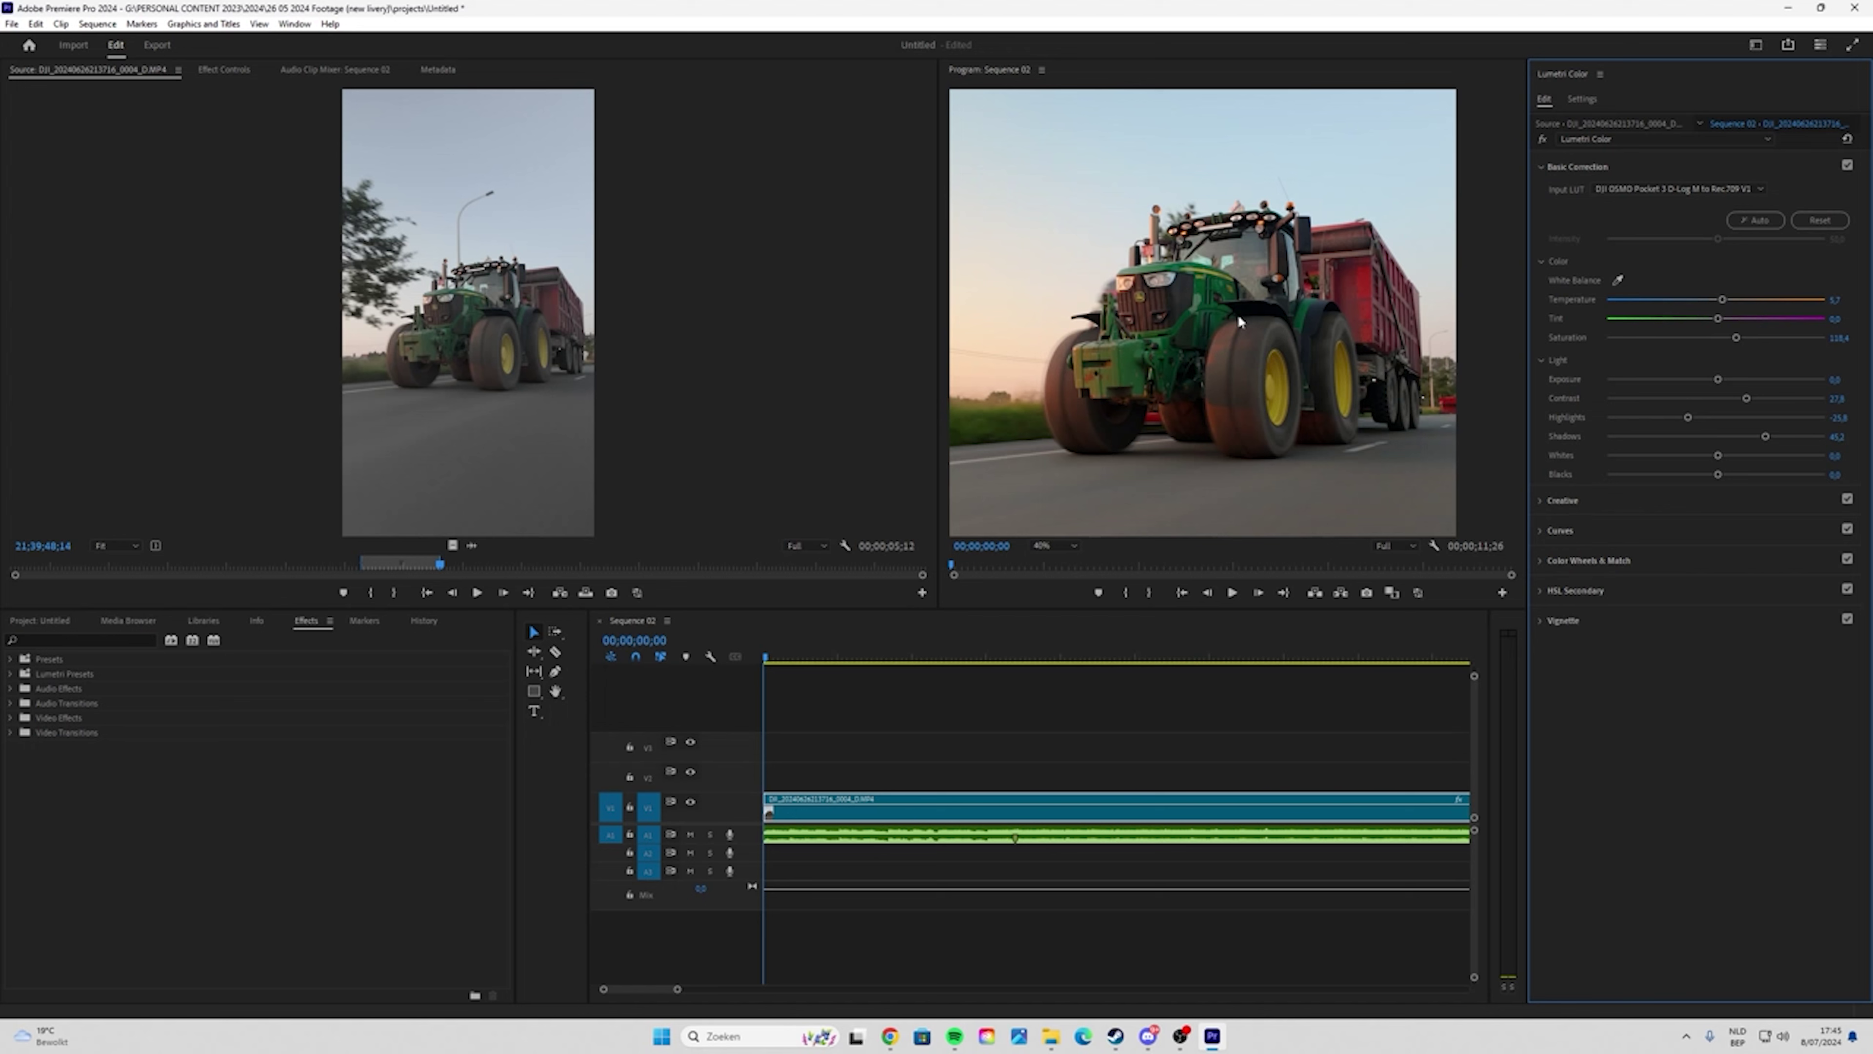
pyautogui.scroll(3, 1173, 324)
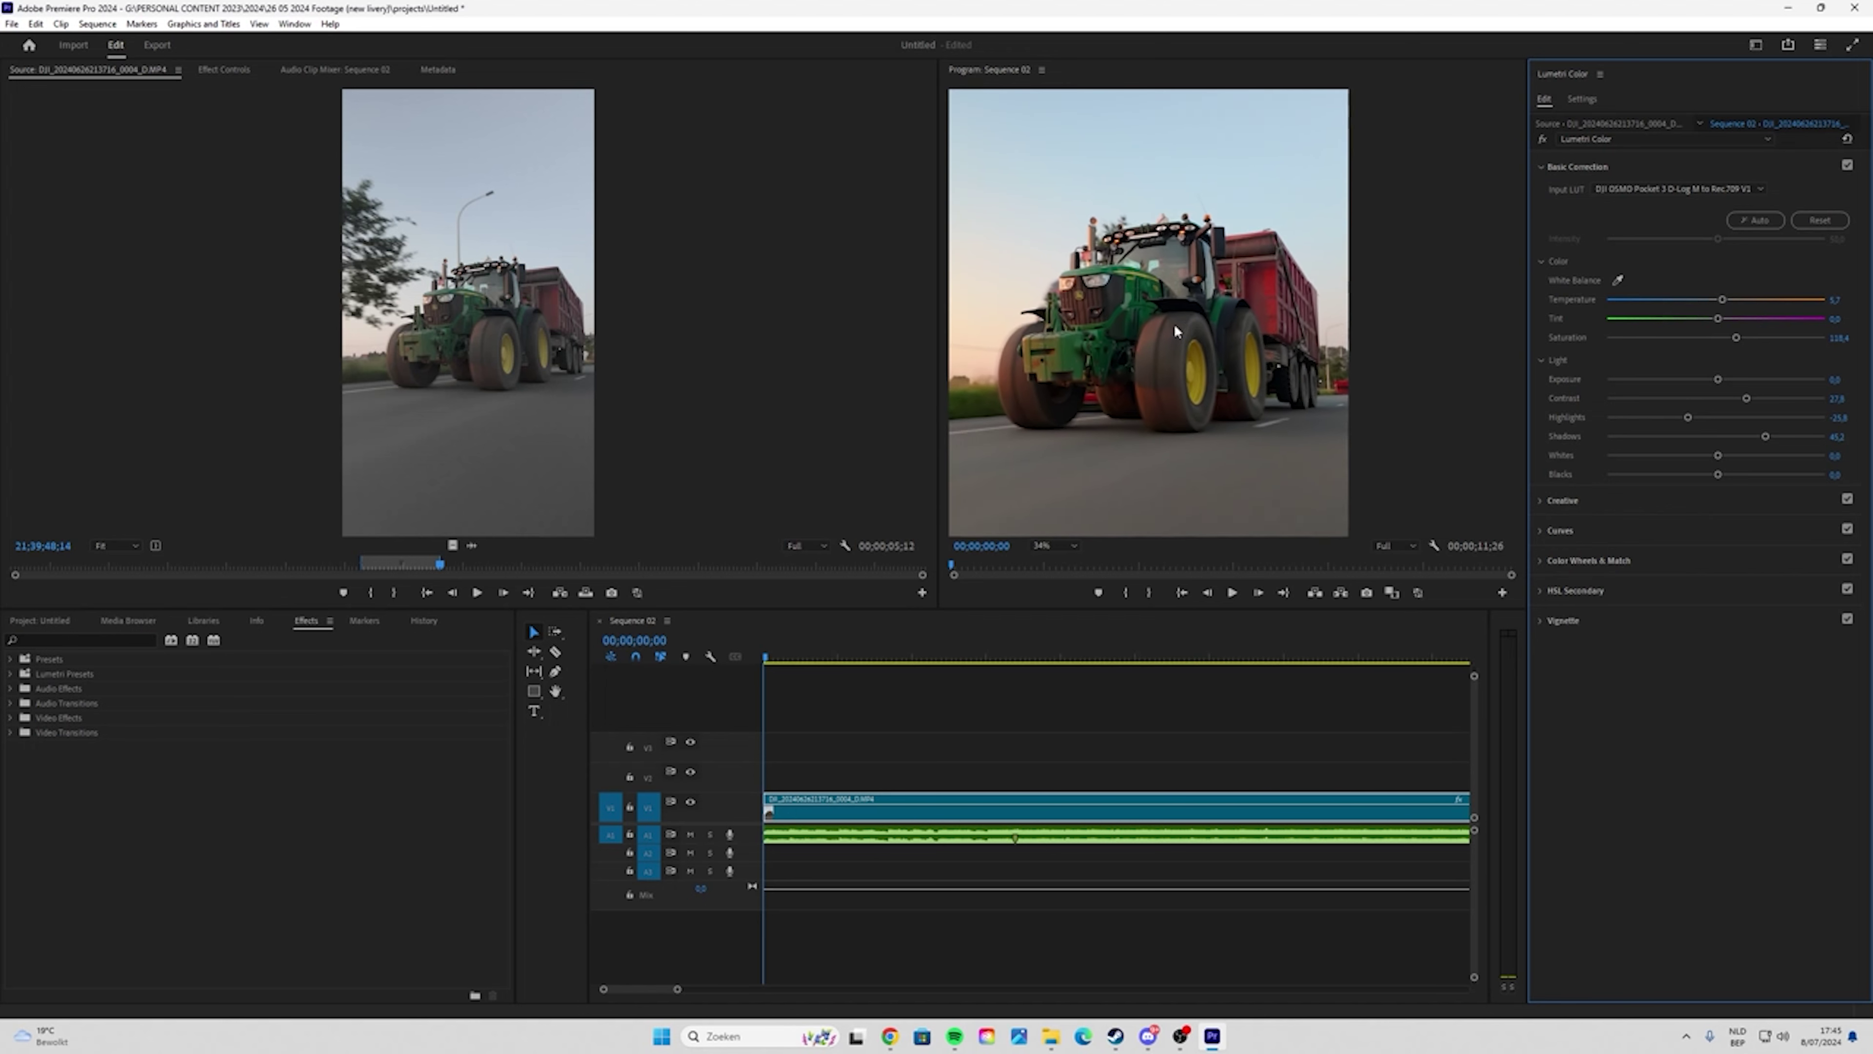
pyautogui.scroll(-6, 1176, 327)
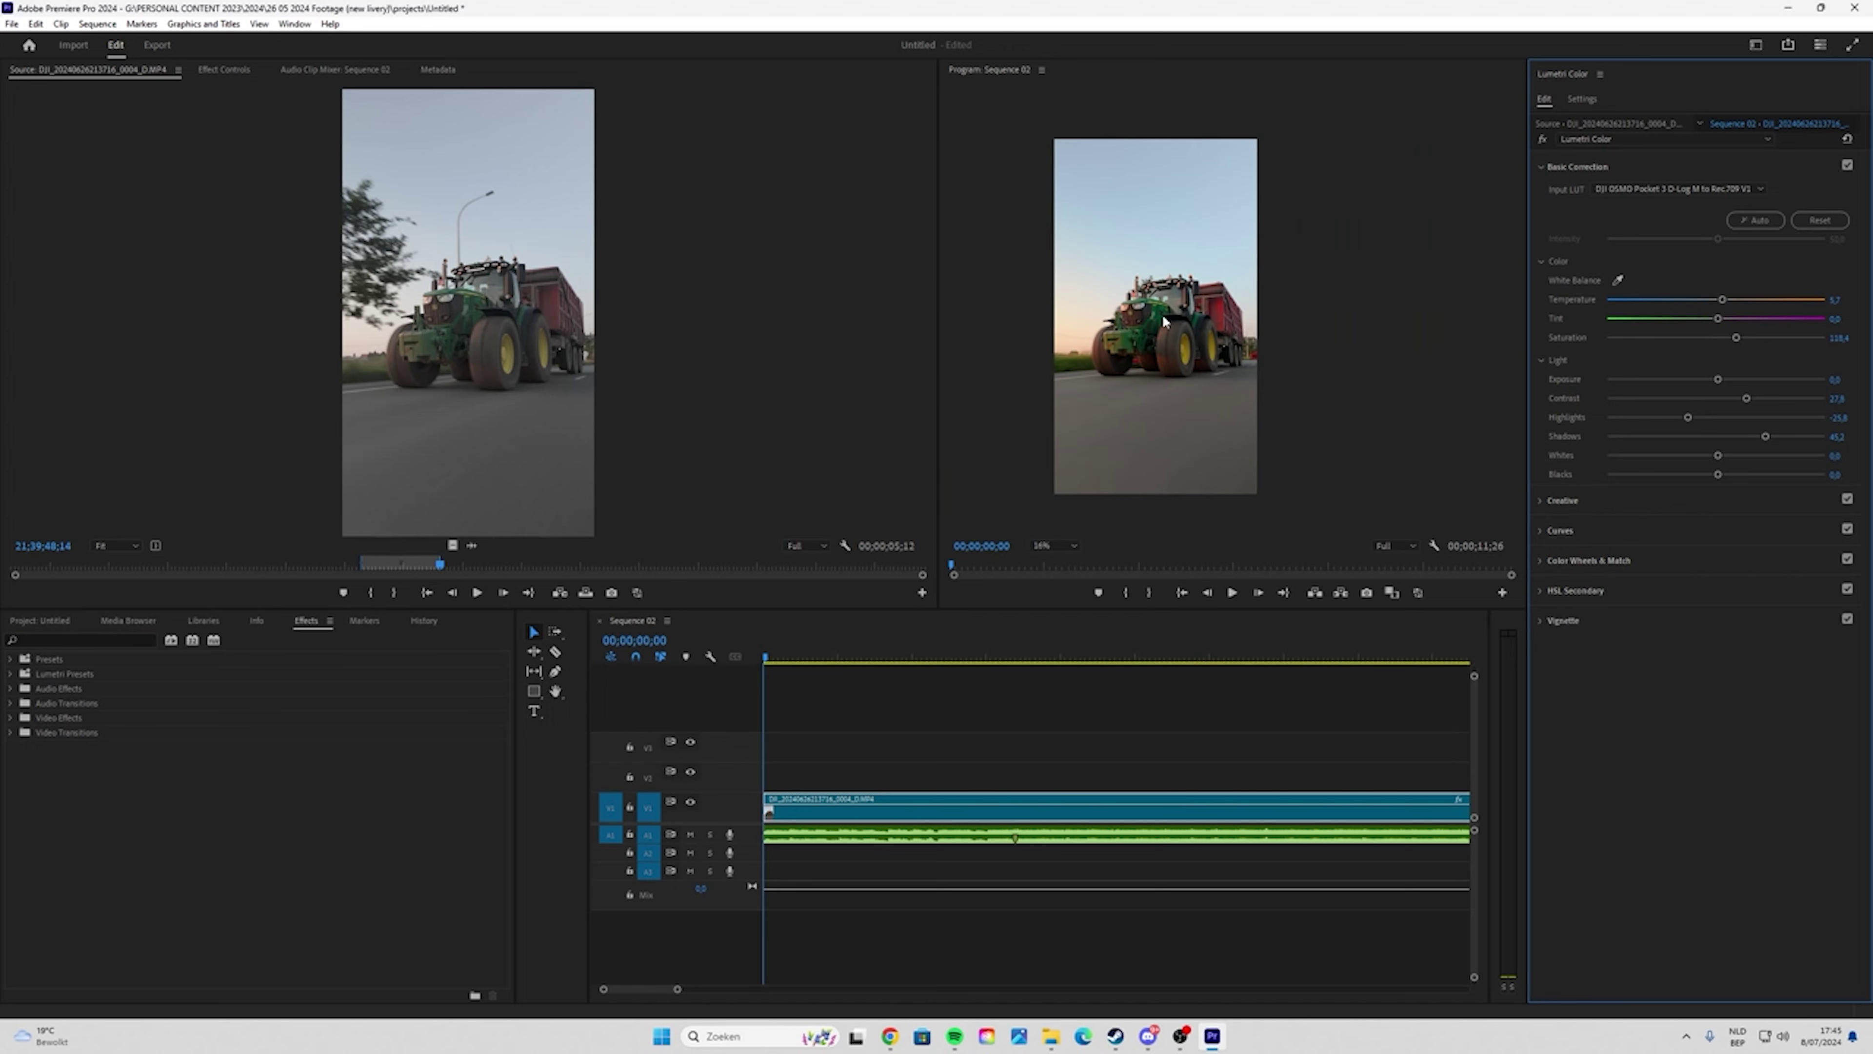
pyautogui.click(921, 811)
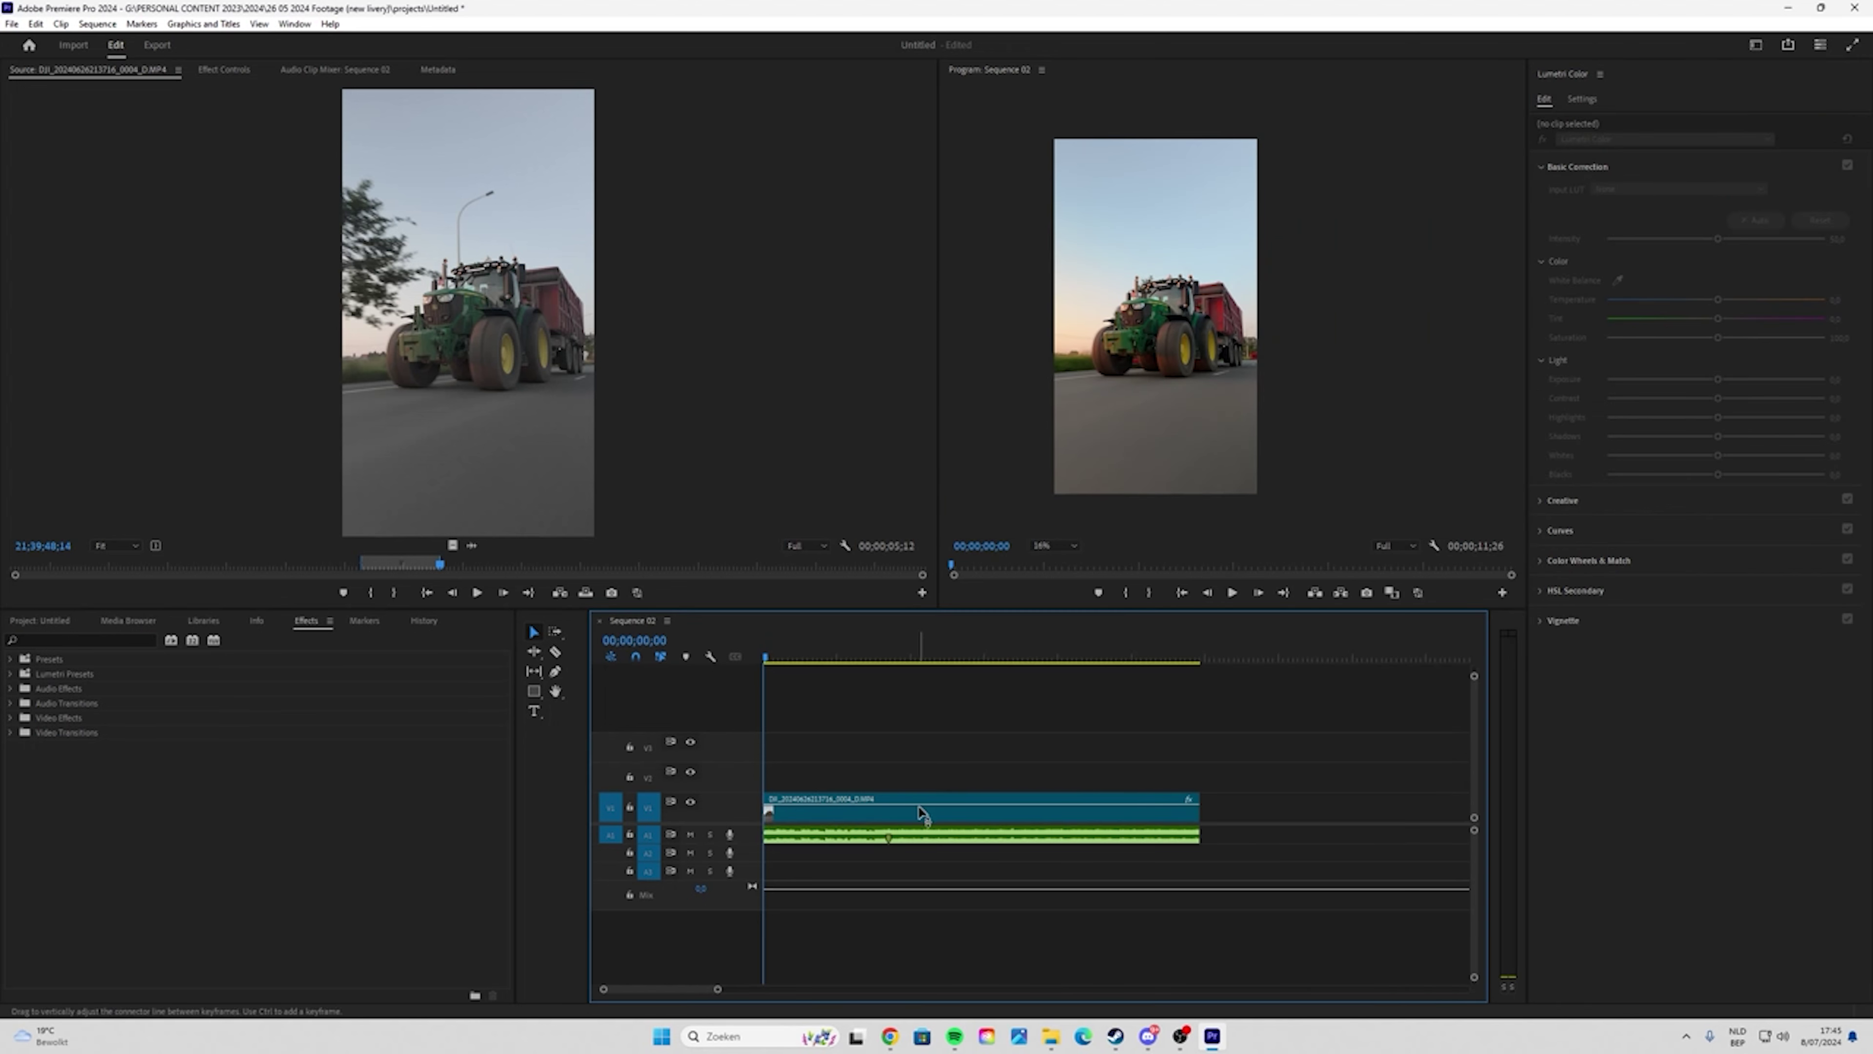
# - Create a new Adjustment Layer from the Project panel's New Item menu
pyautogui.click(889, 796)
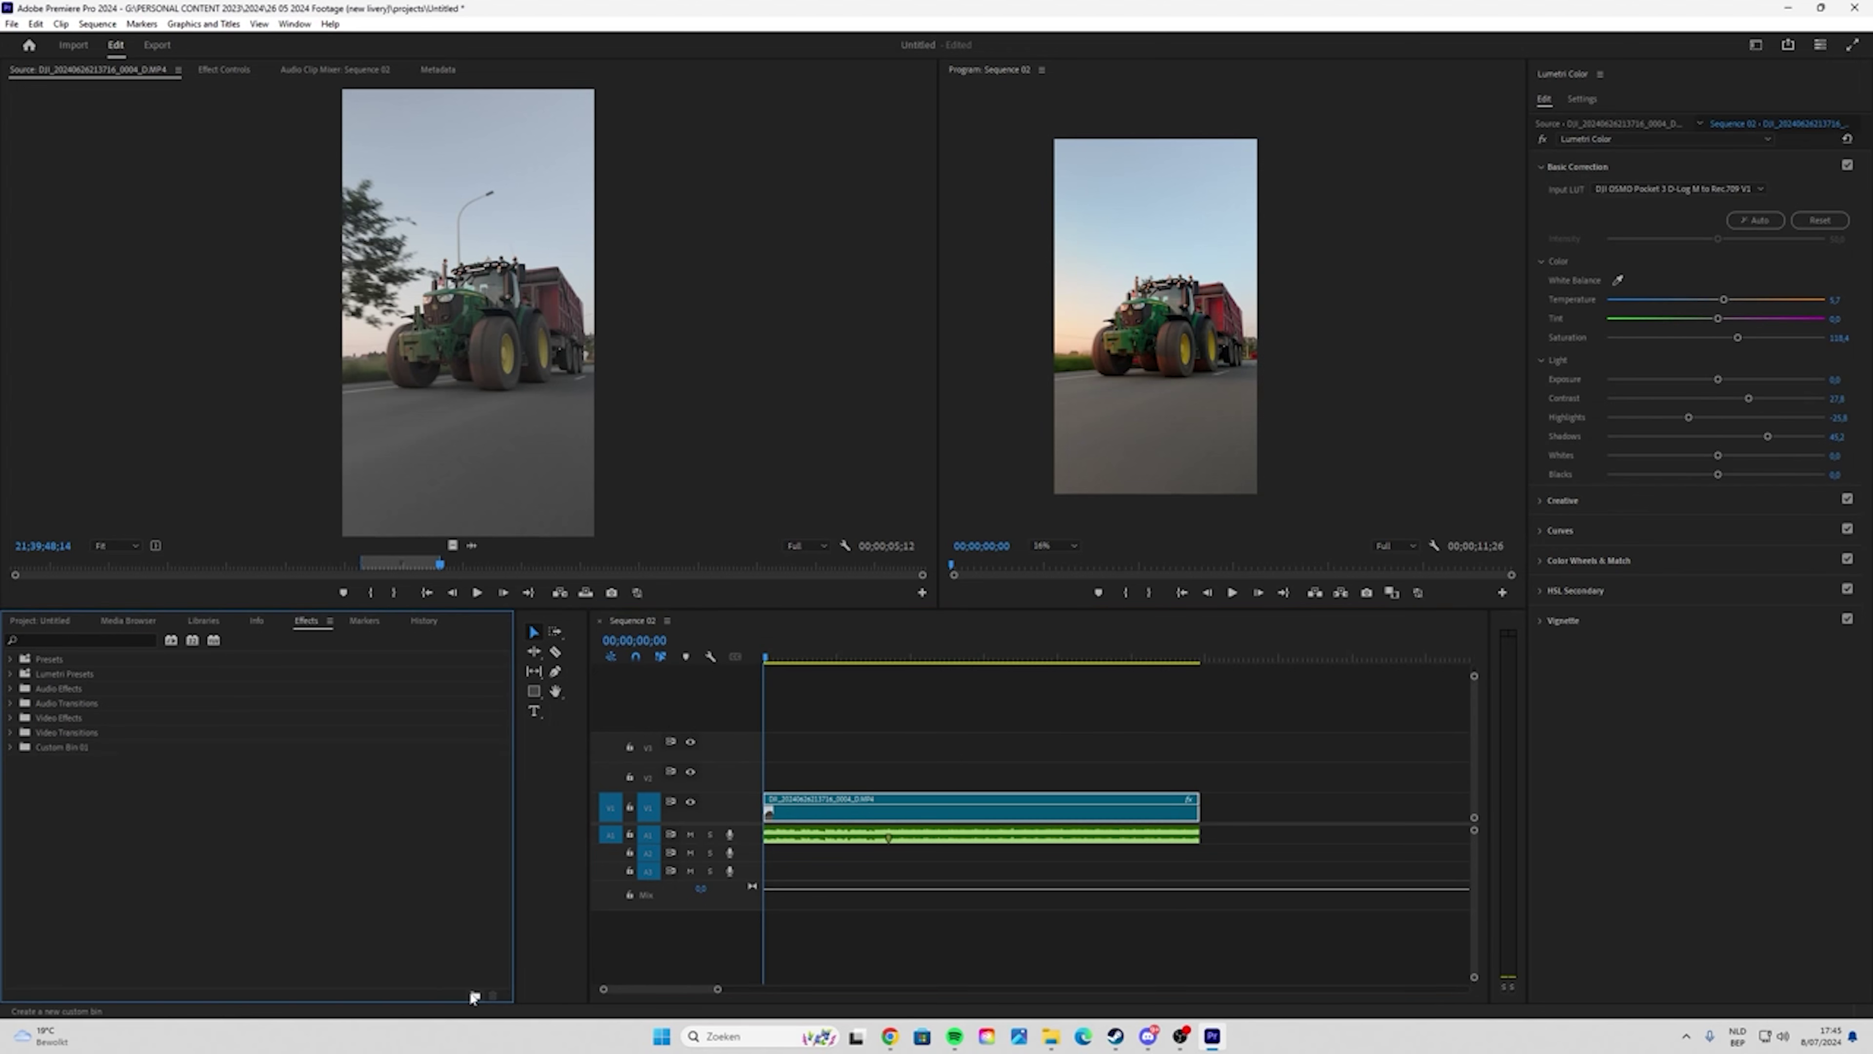
pyautogui.click(64, 624)
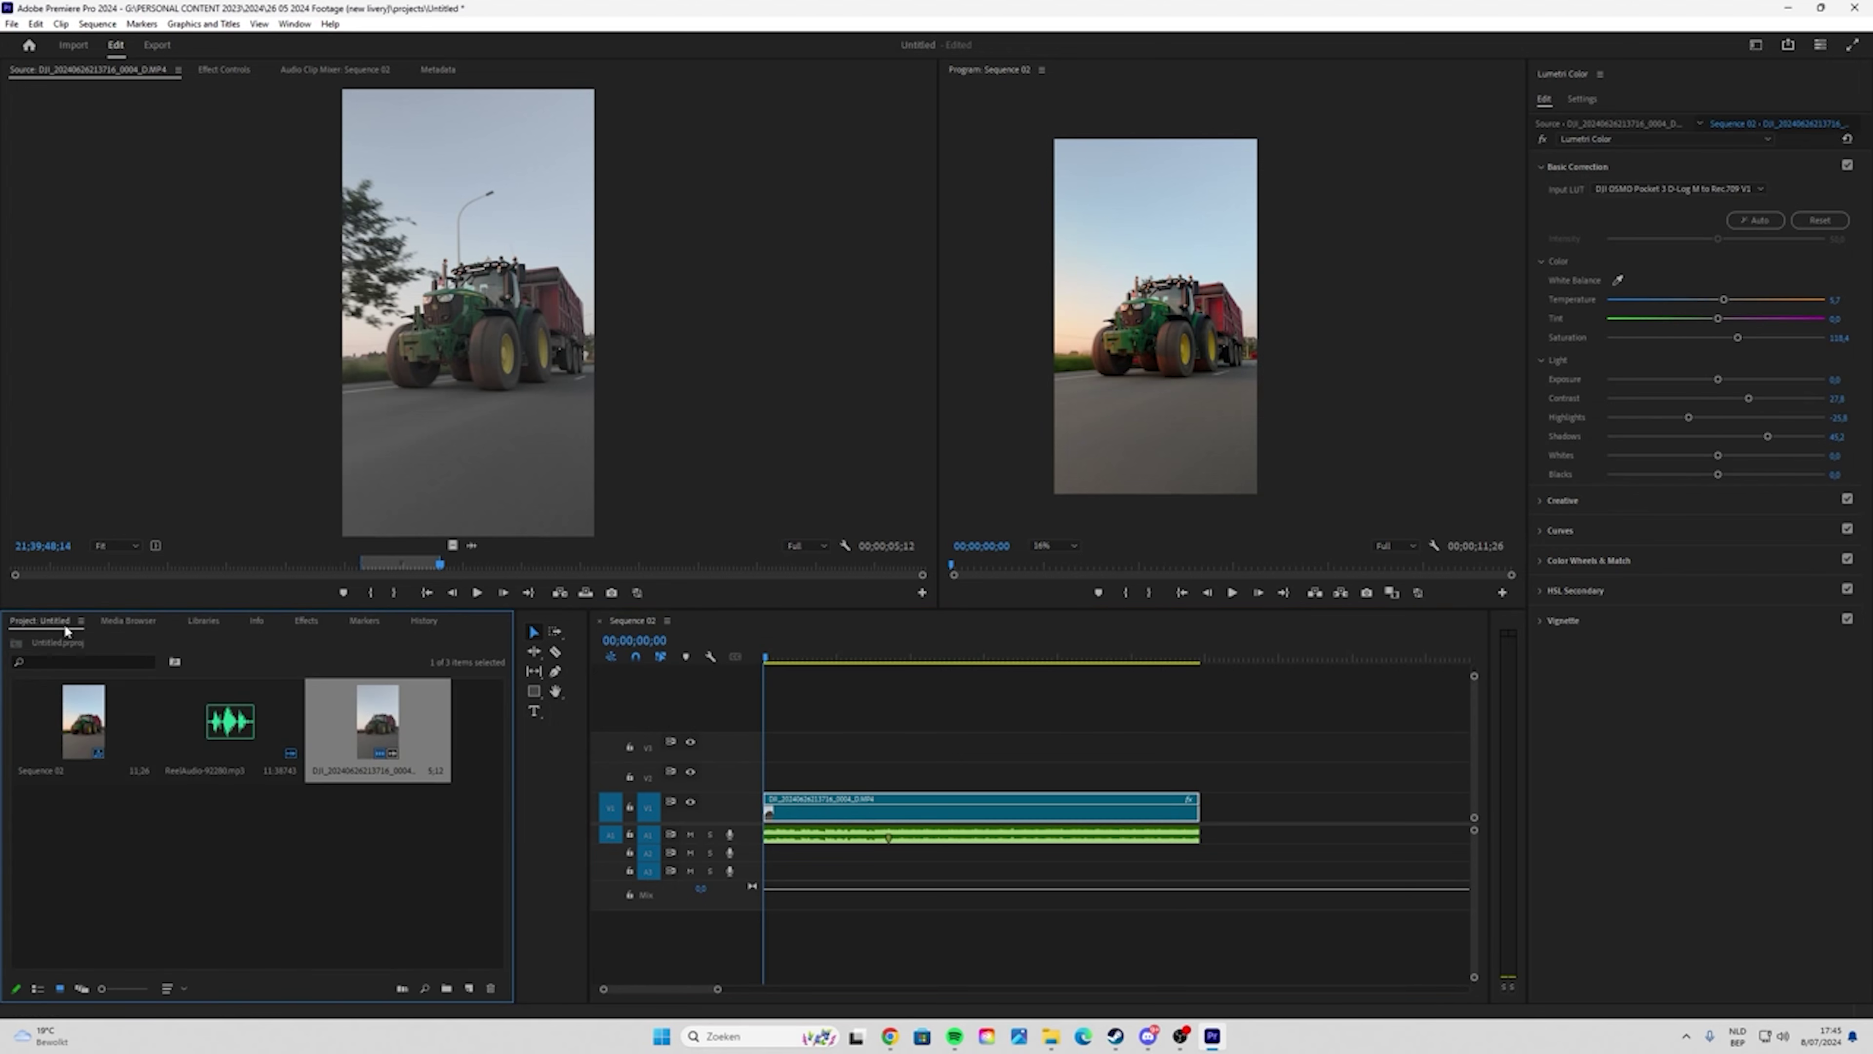
pyautogui.click(468, 987)
pyautogui.click(469, 989)
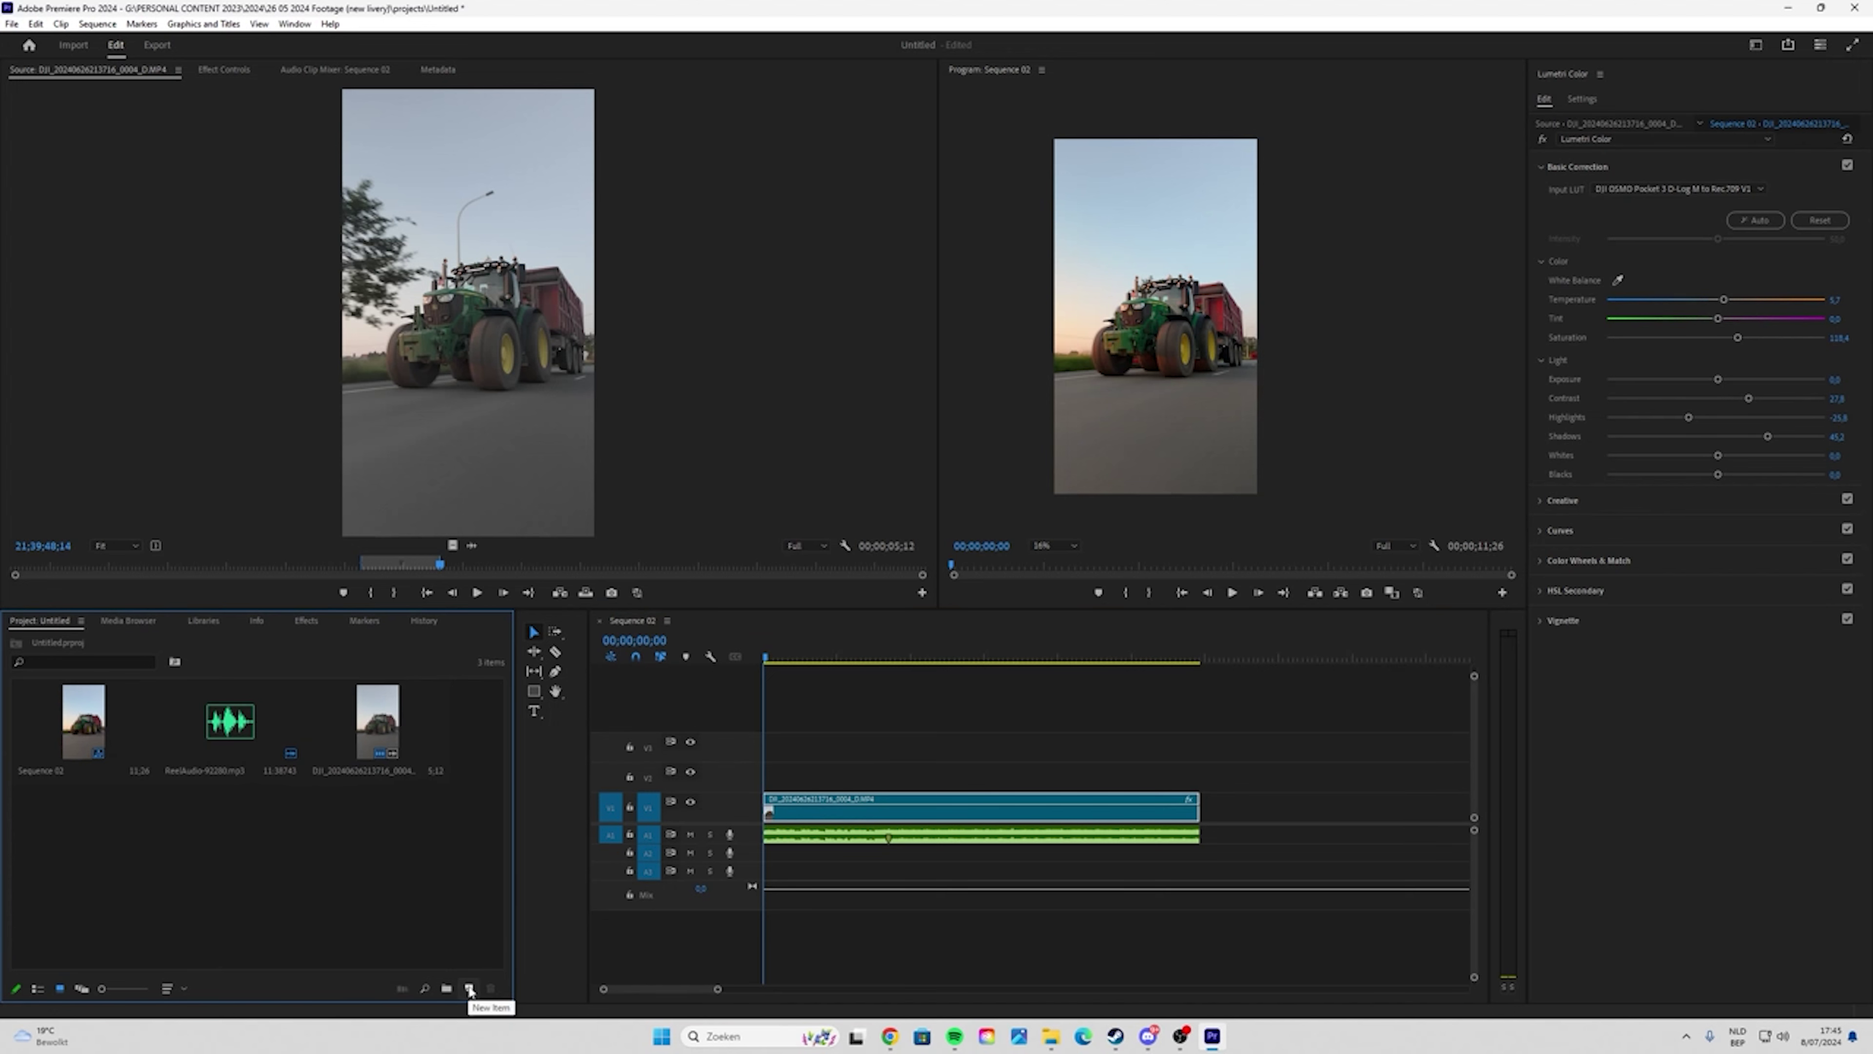
pyautogui.click(475, 987)
pyautogui.click(509, 890)
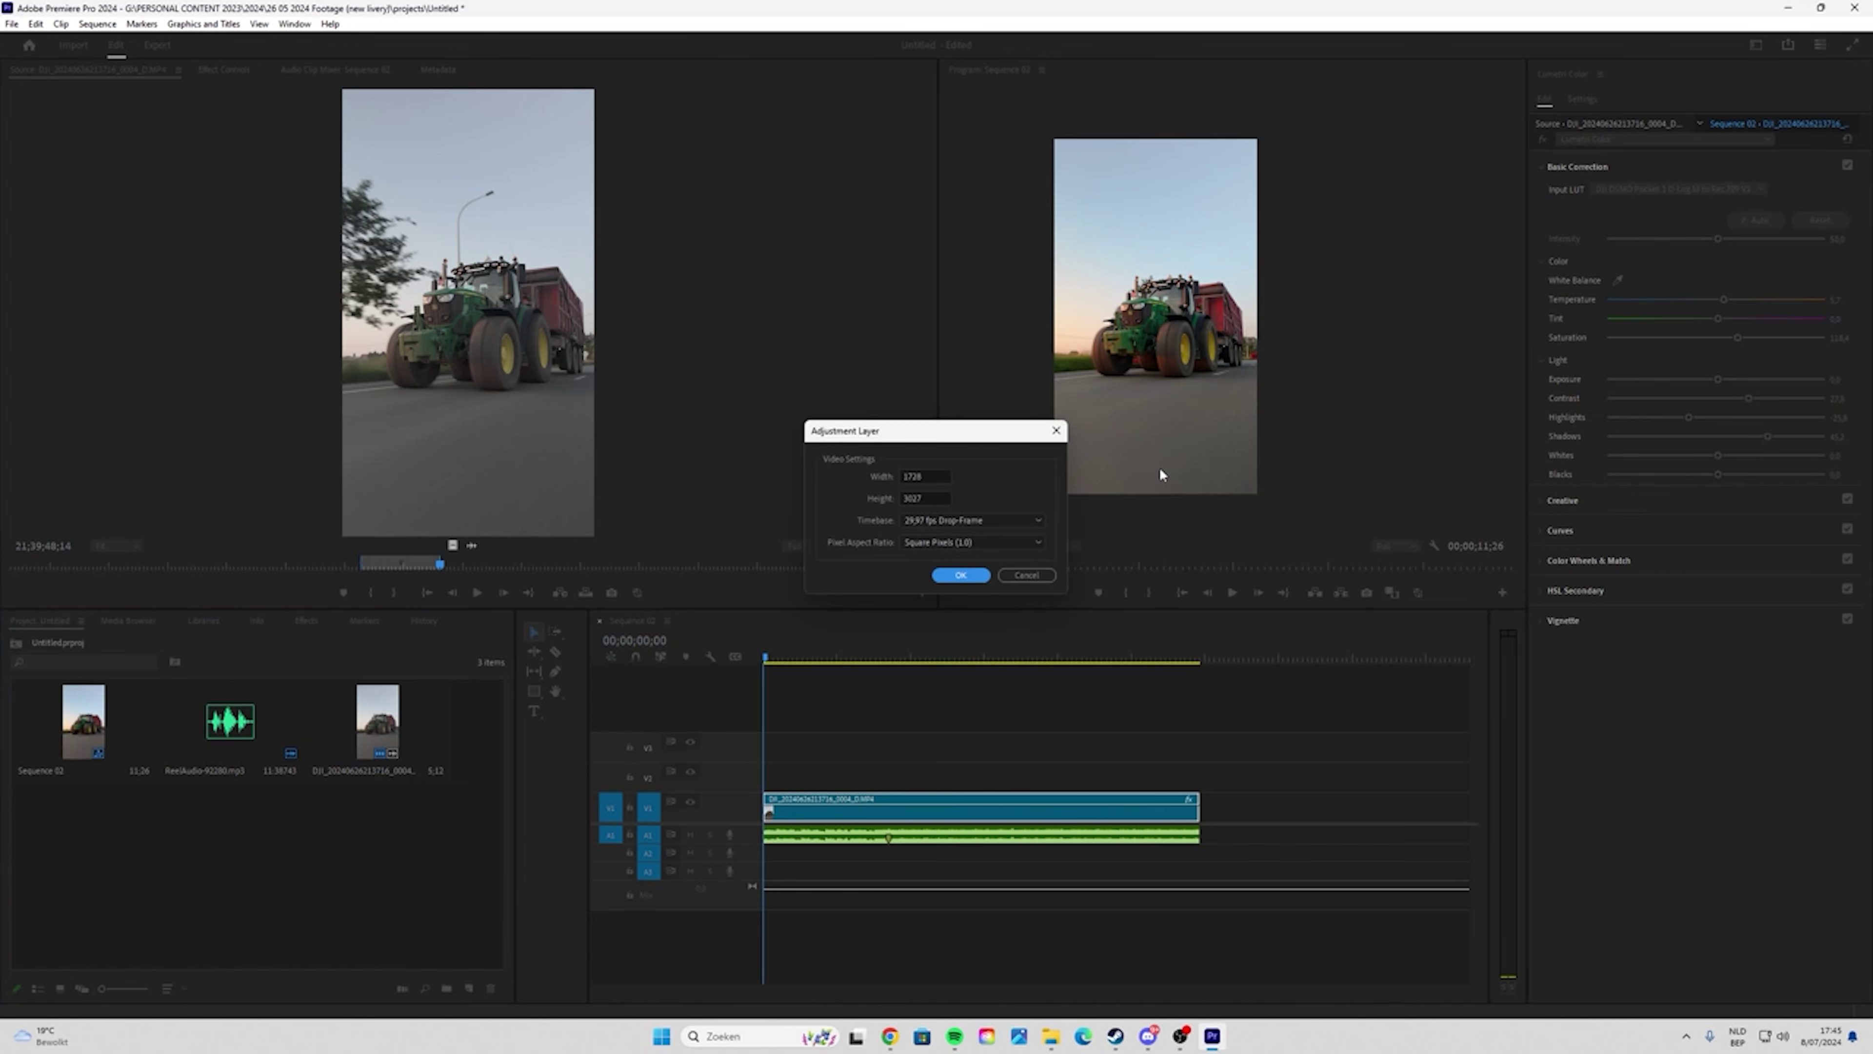
pyautogui.click(976, 574)
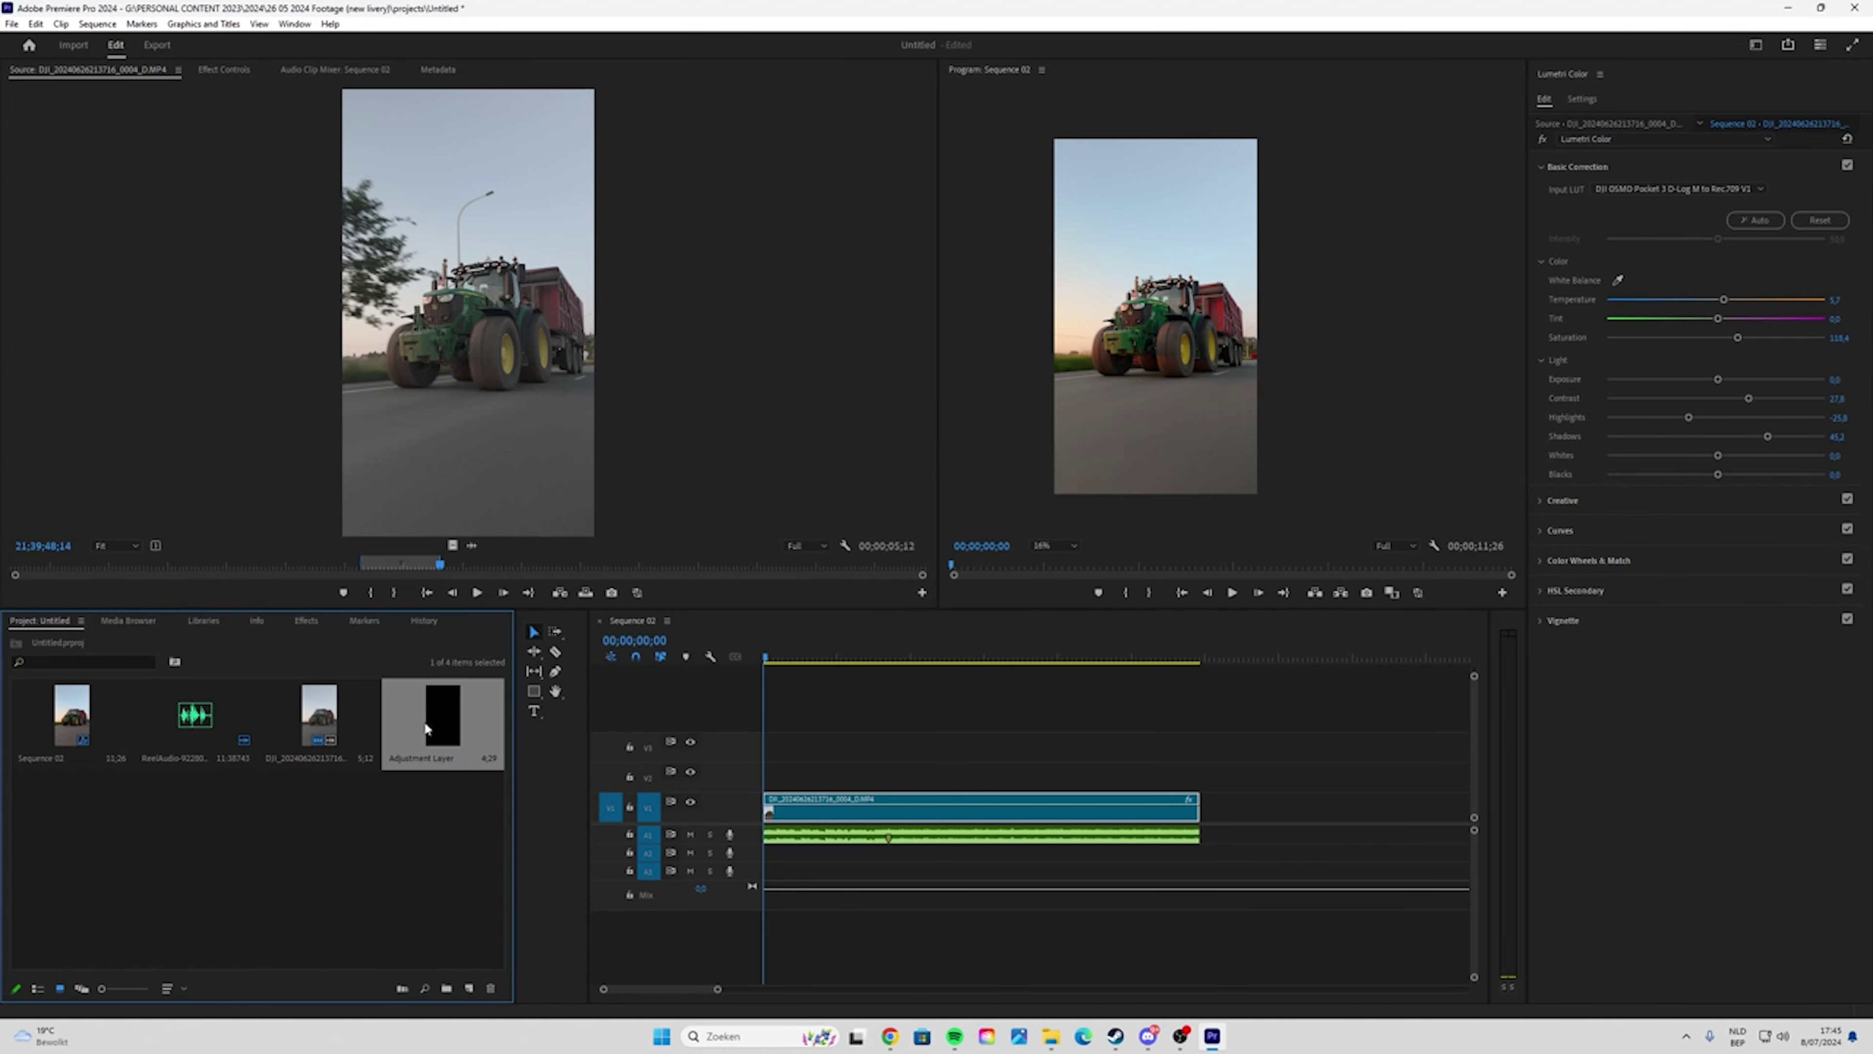
# - Place the adjustment layer on V2 and extend it to the tractor clip's end
pyautogui.moveTo(425, 729); pyautogui.dragTo(649, 787)
pyautogui.moveTo(752, 782); pyautogui.dragTo(754, 782)
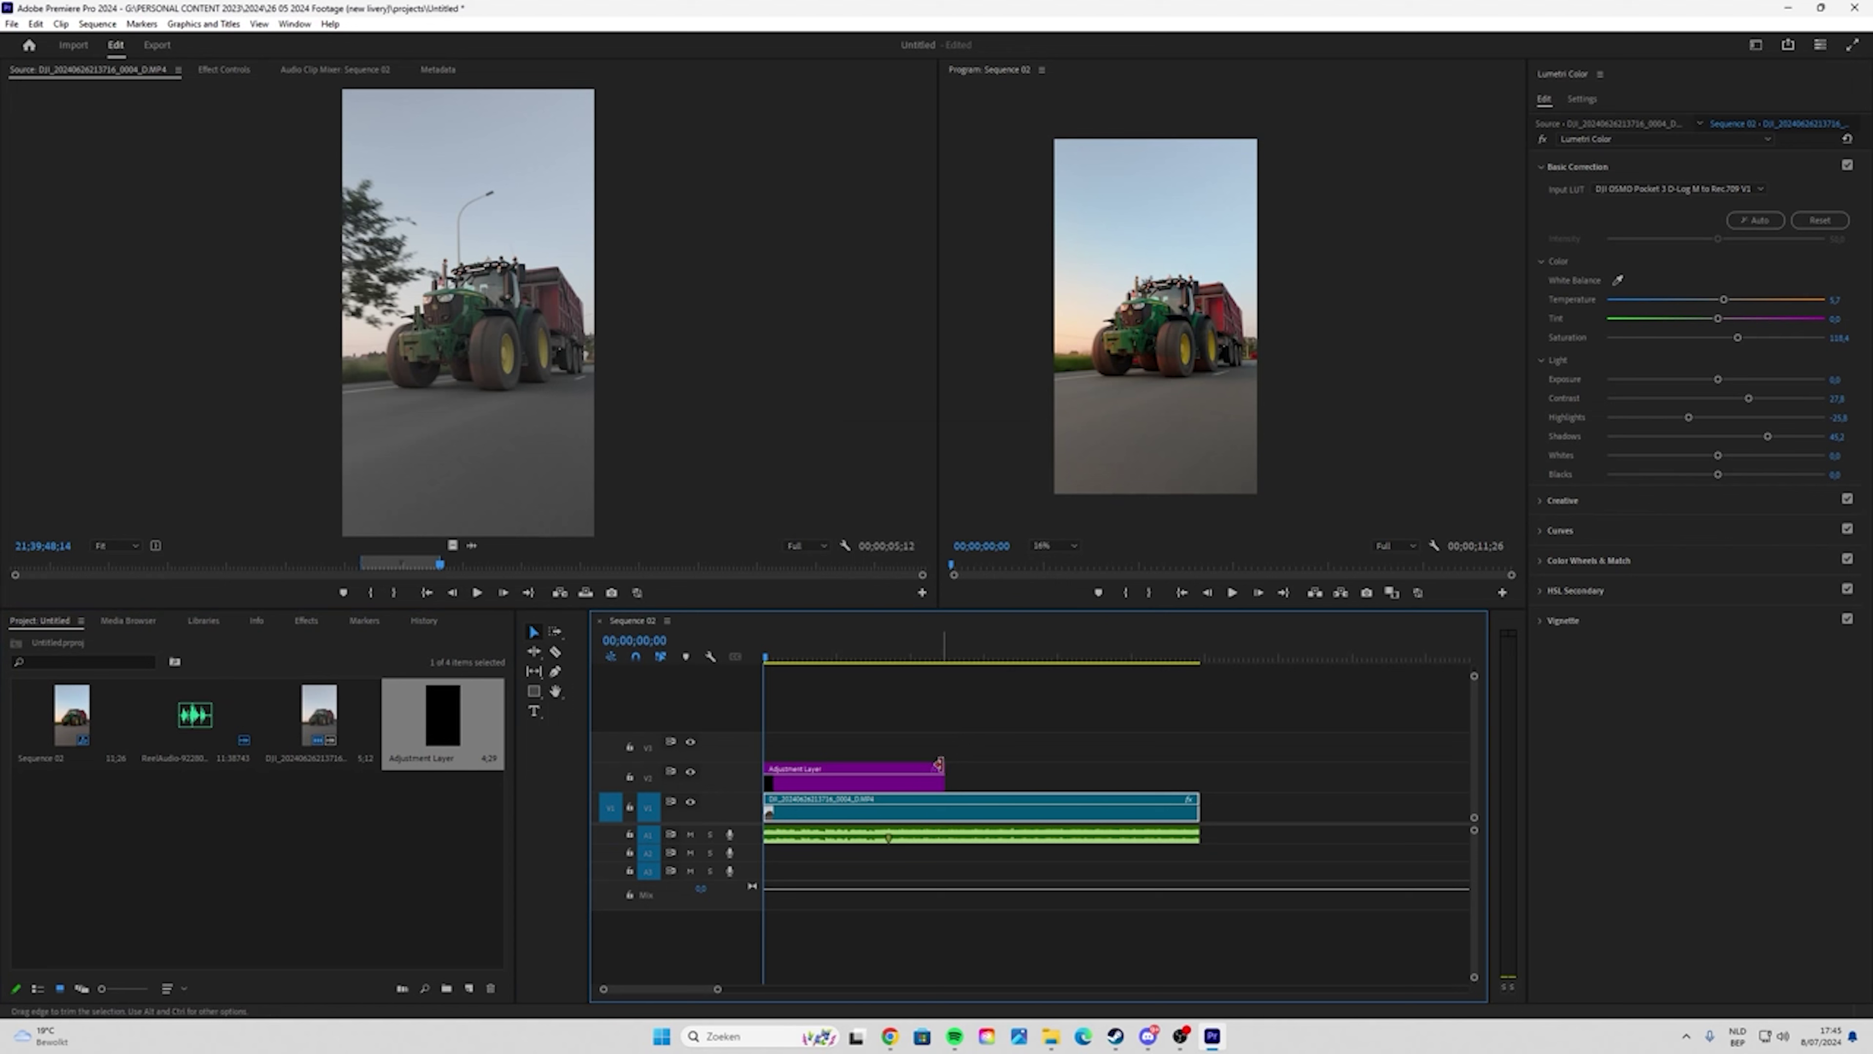
pyautogui.moveTo(943, 771); pyautogui.dragTo(1199, 772)
pyautogui.click(885, 778)
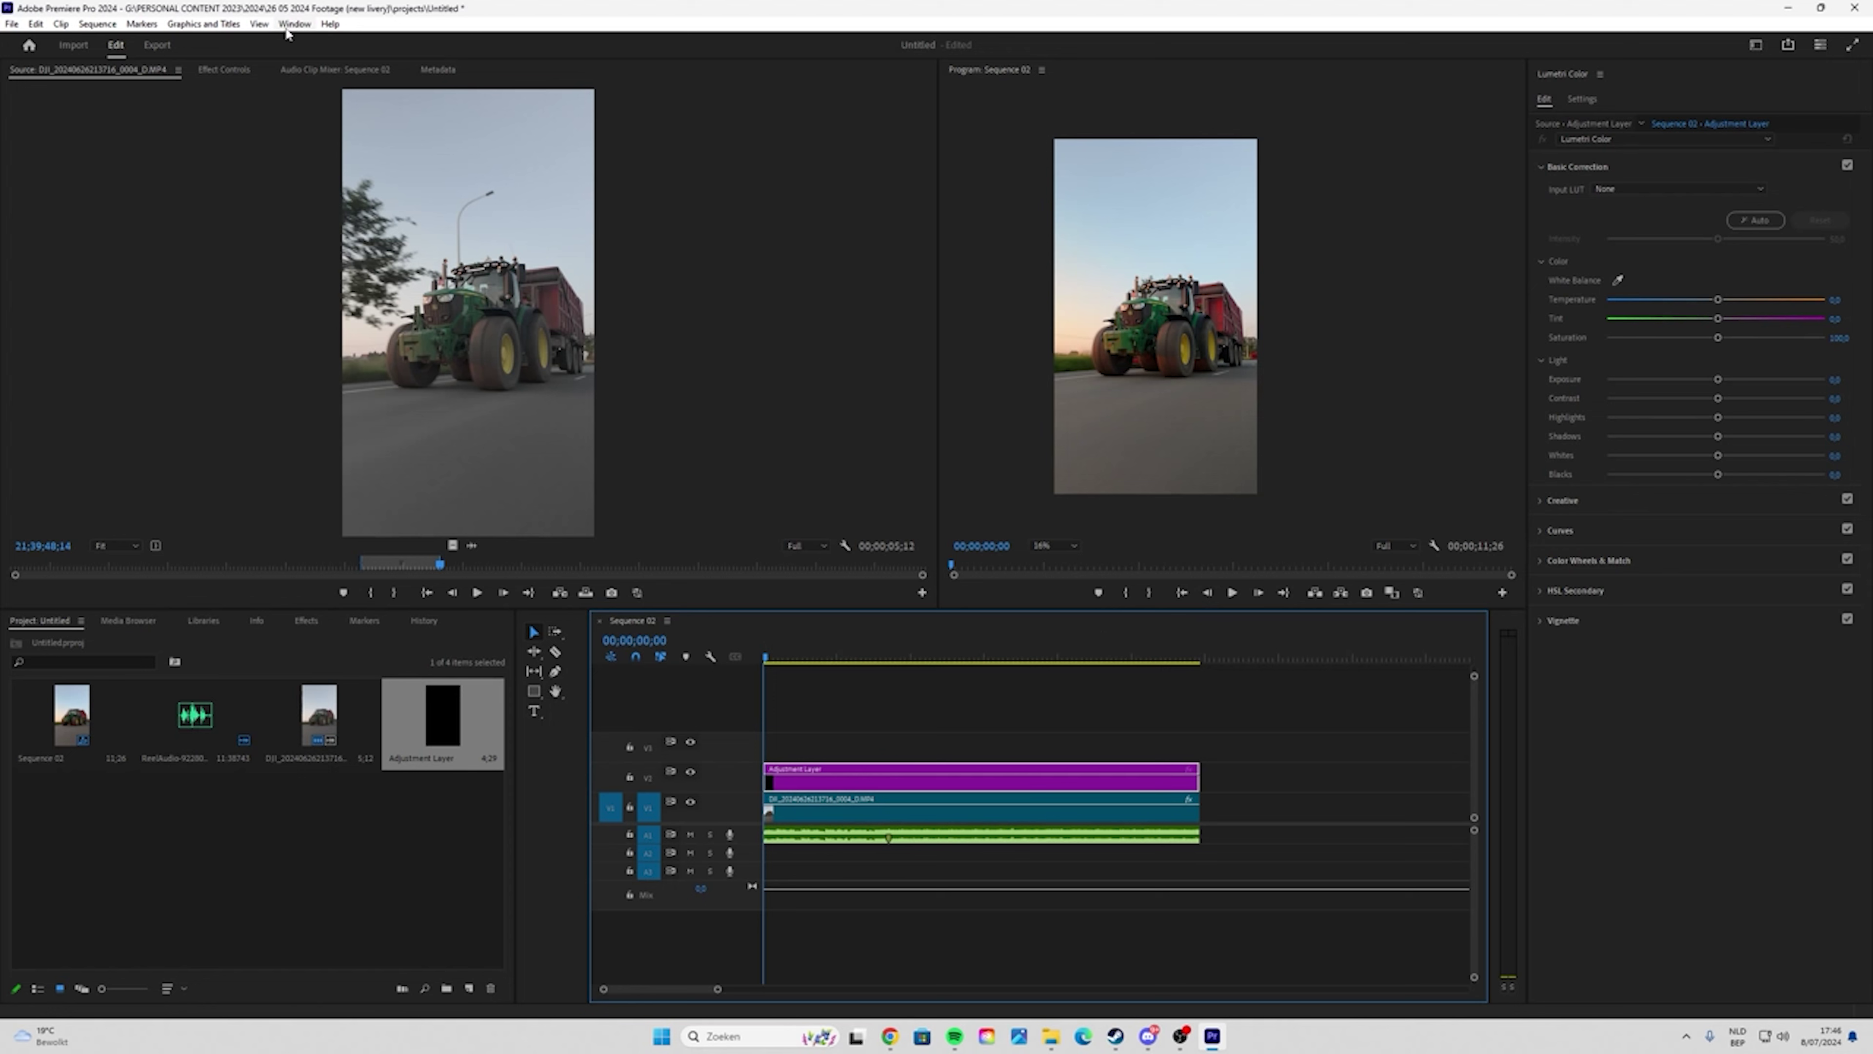
# - Search the Effects panel for 'uns' and drop Unsharp Mask onto the purple Adjustment Layer clip
pyautogui.click(306, 620)
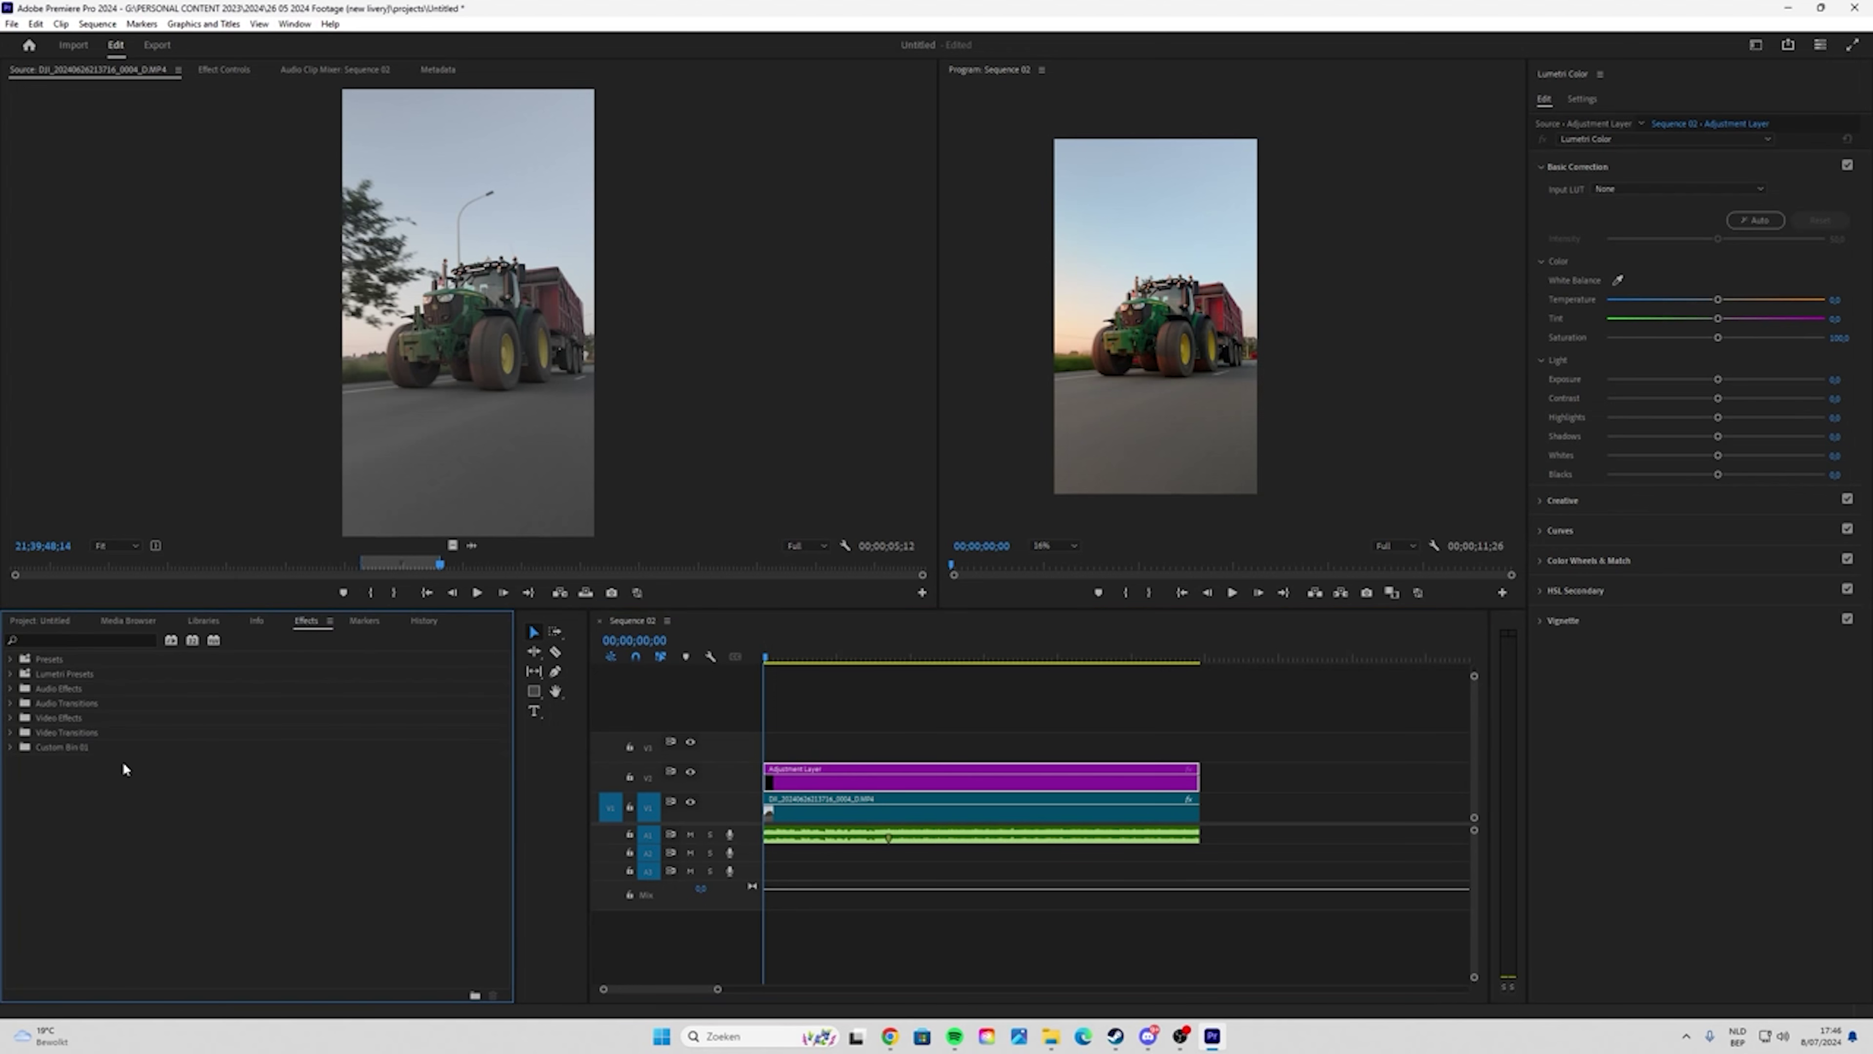
pyautogui.click(294, 24)
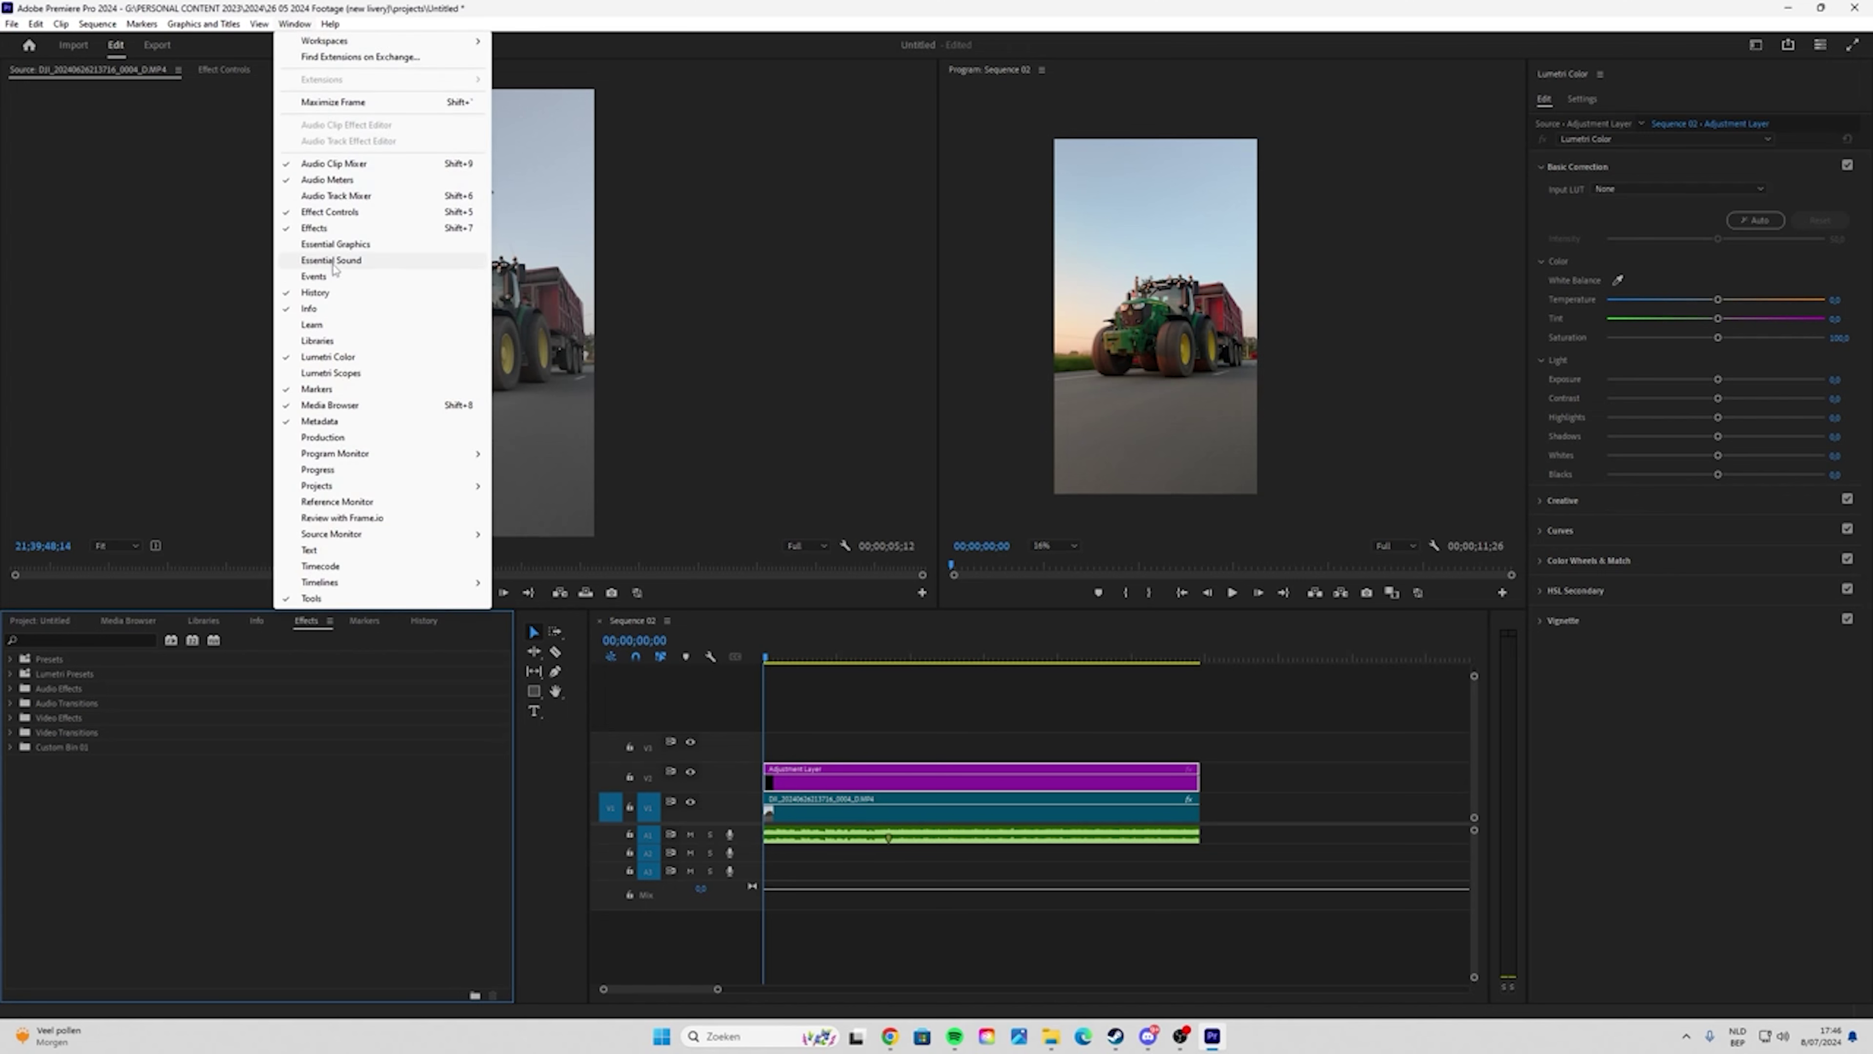
pyautogui.click(319, 234)
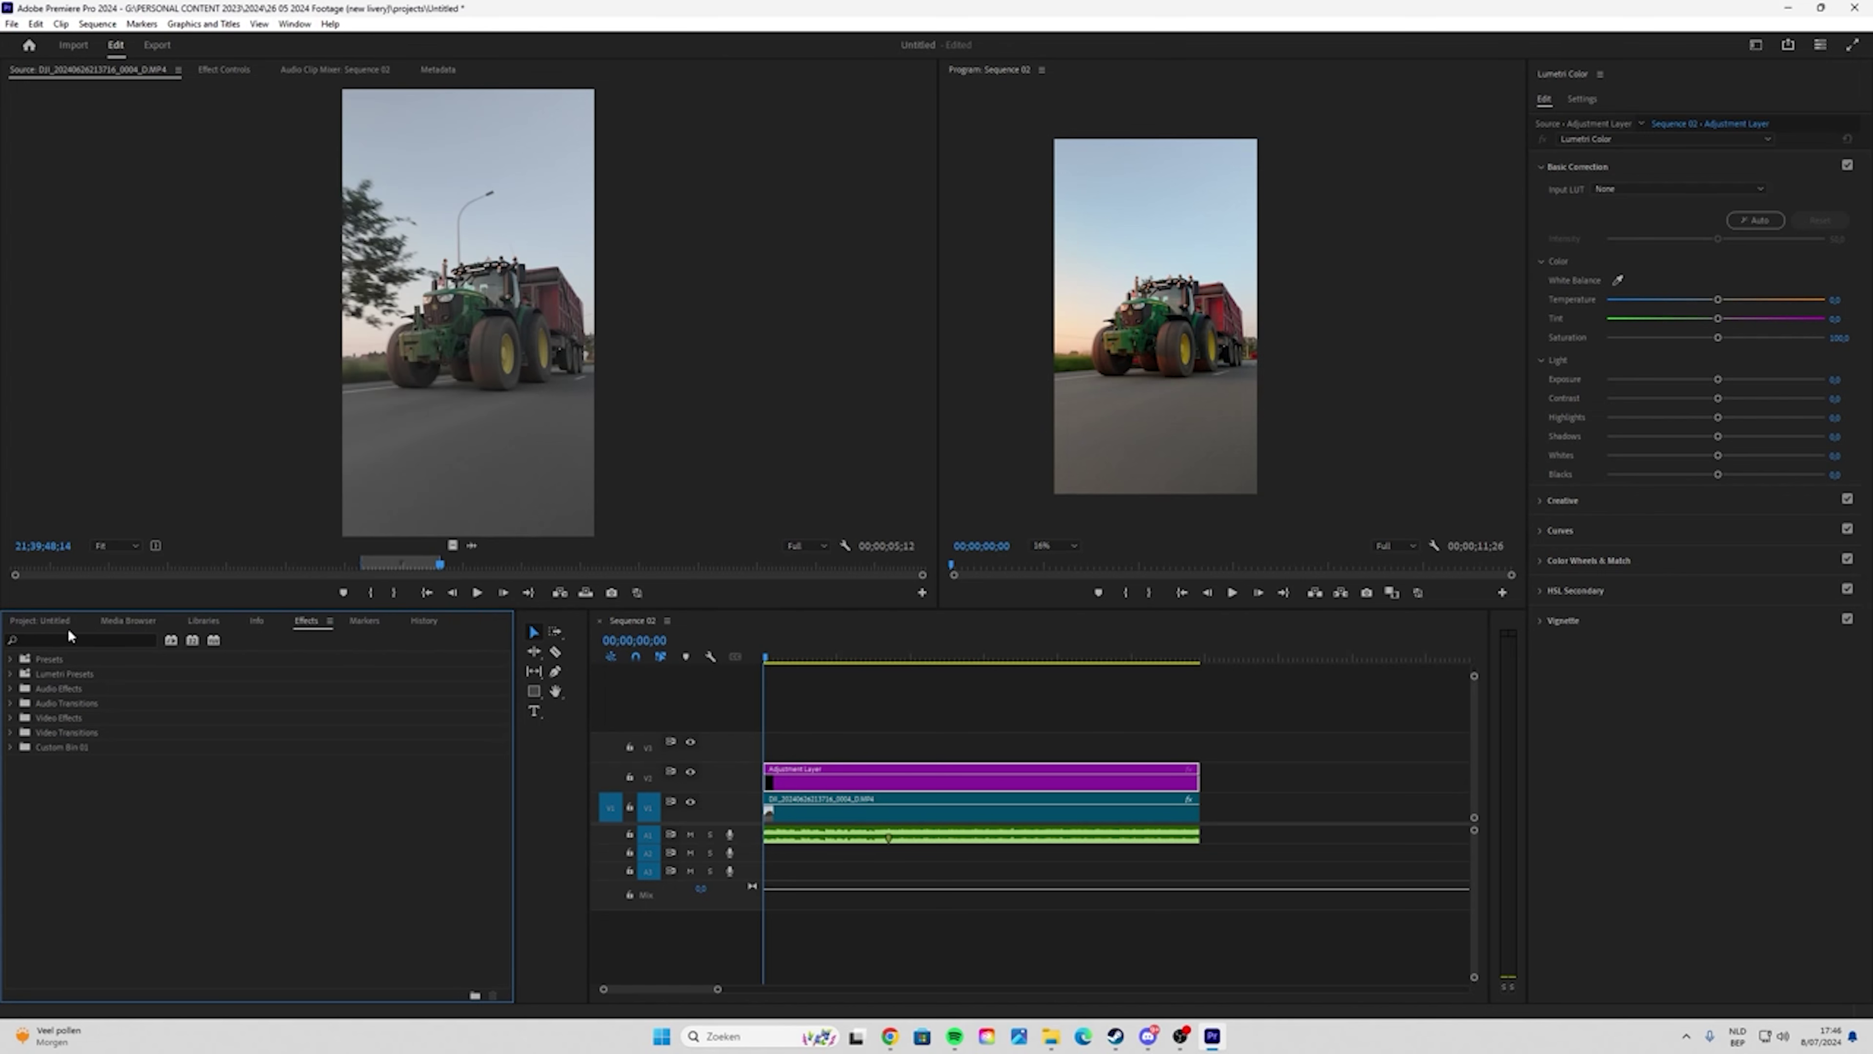
pyautogui.click(56, 640)
pyautogui.write('unhsa')
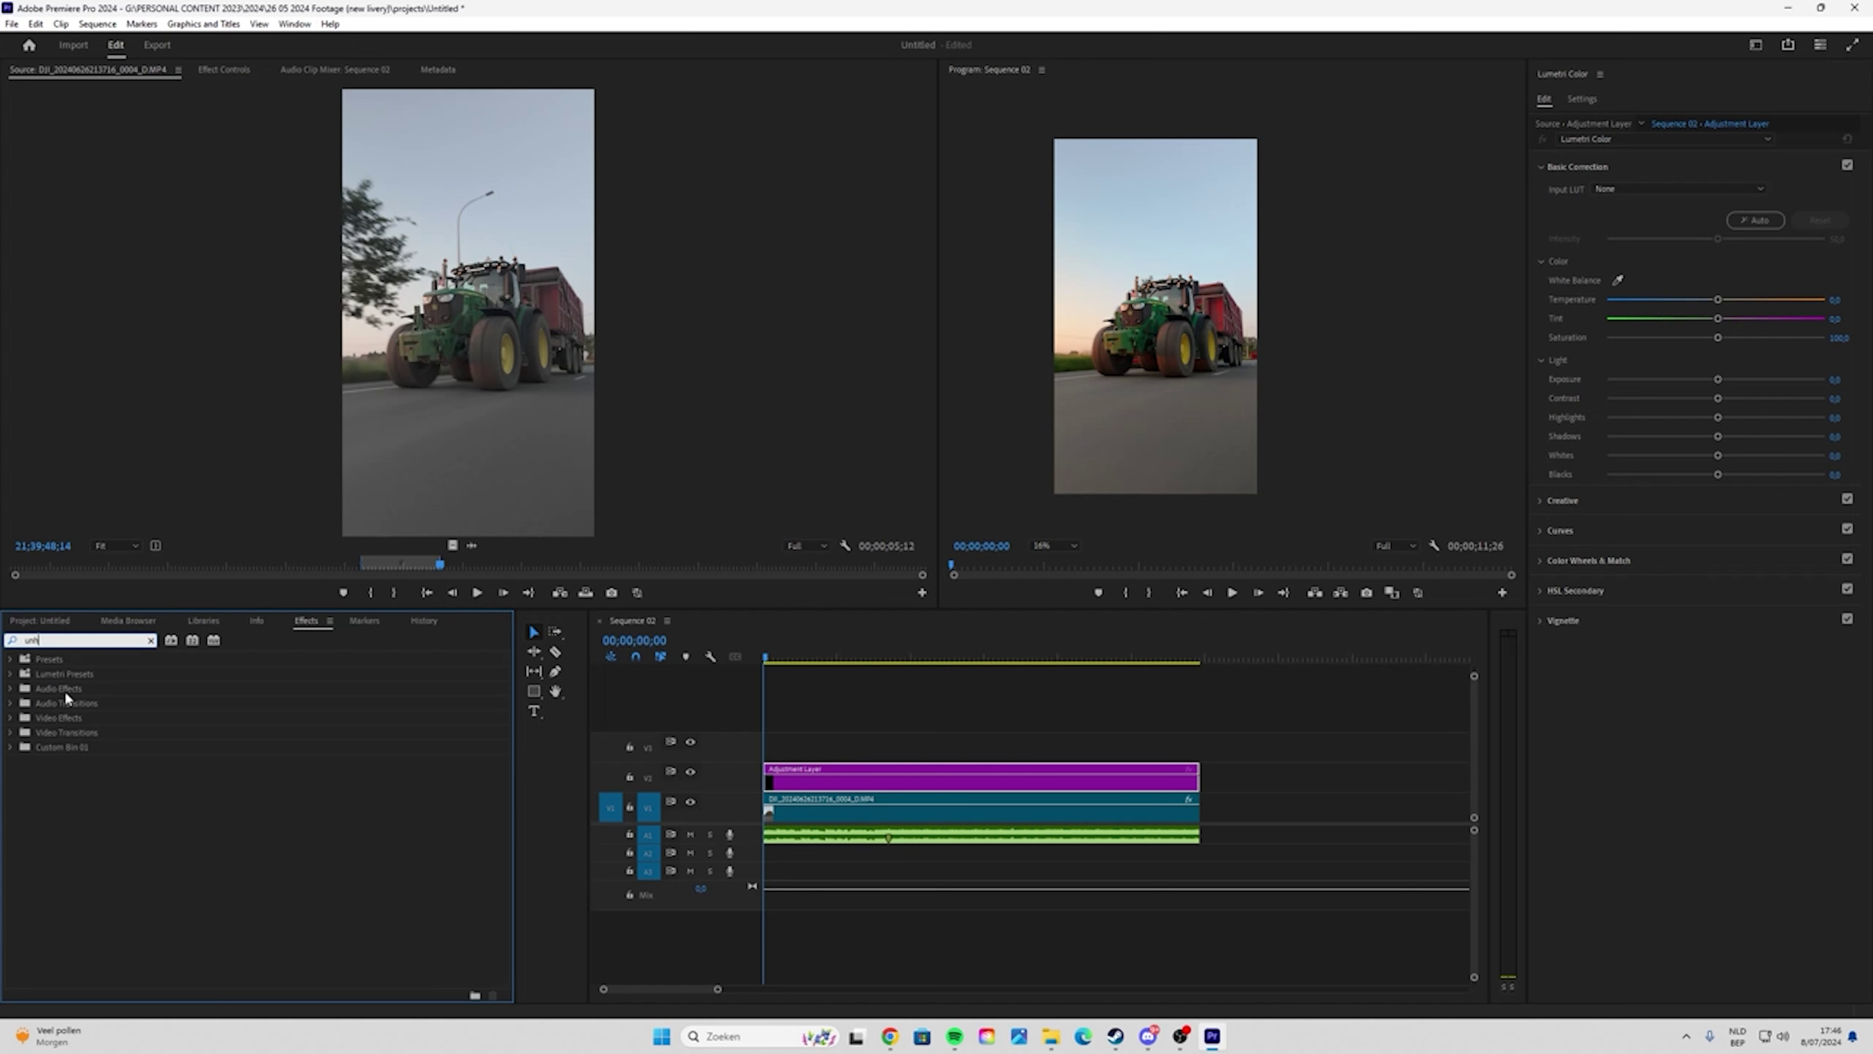
pyautogui.press('BackSpace')
pyautogui.press('BackSpace')
pyautogui.press('BackSpace')
pyautogui.write('s')
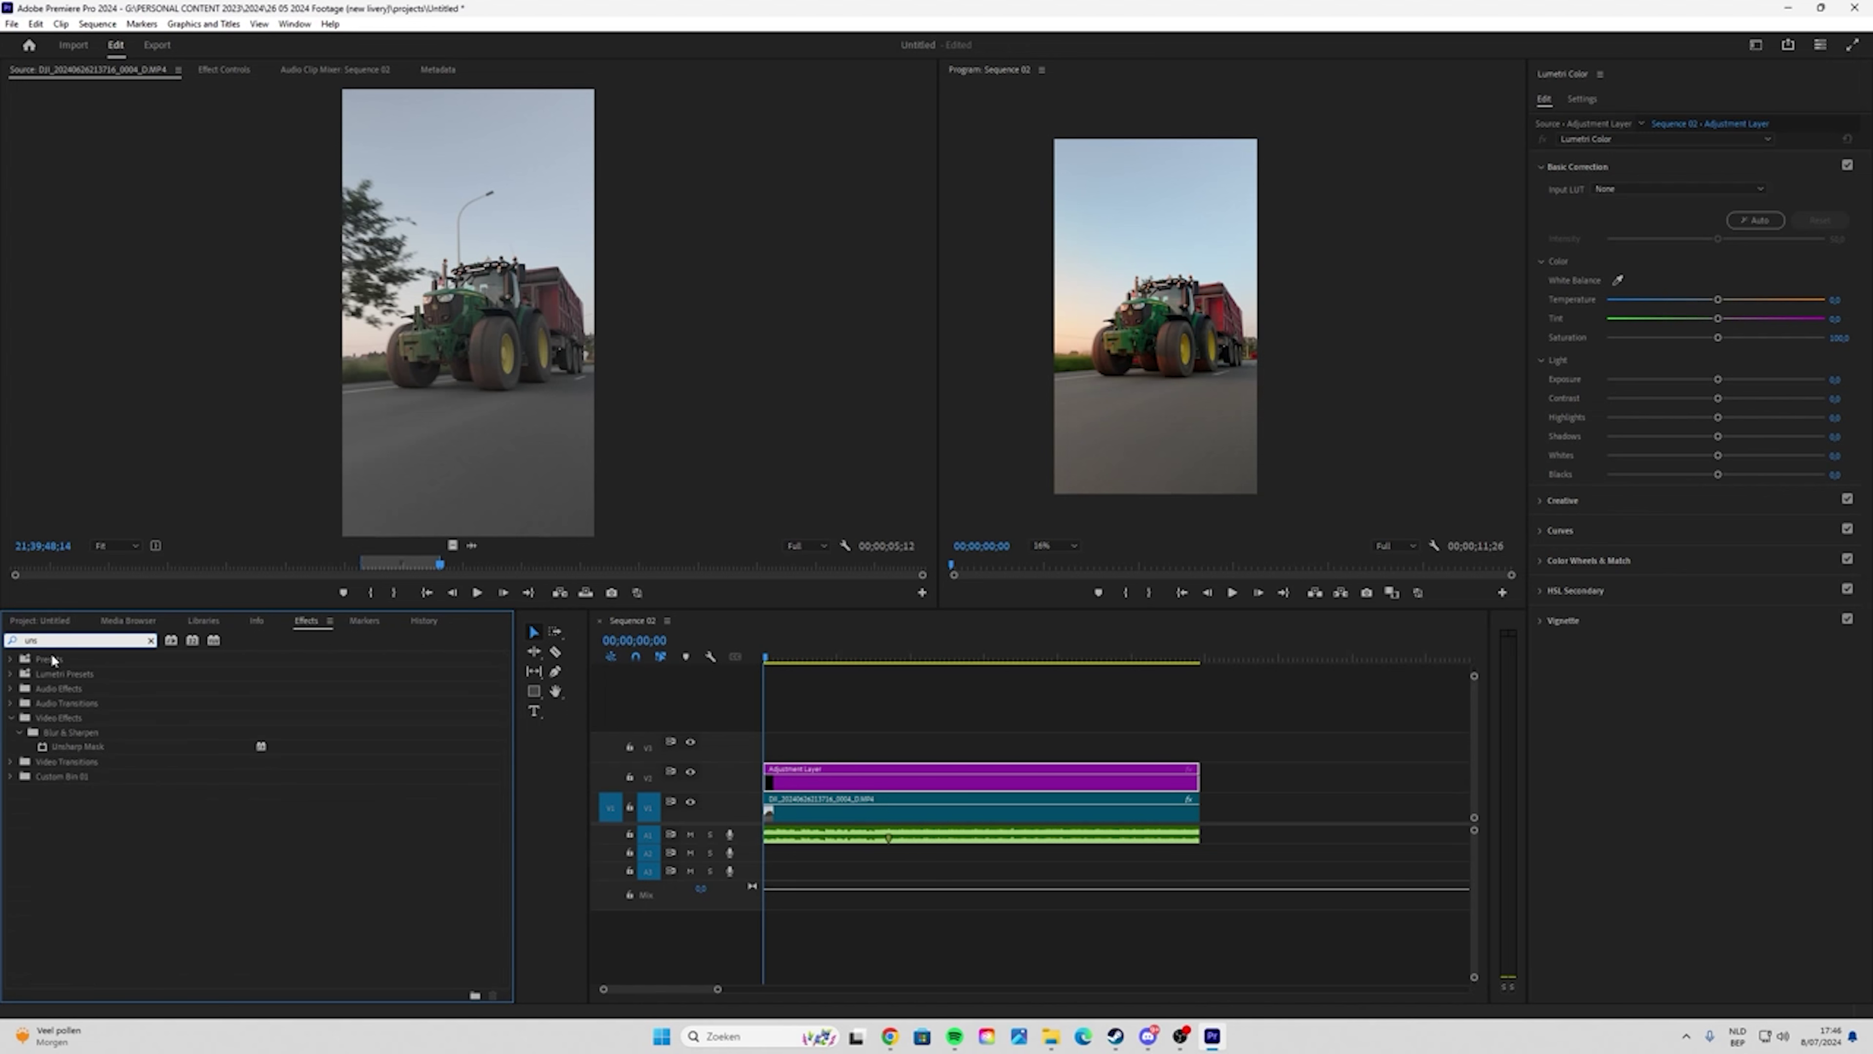
pyautogui.moveTo(77, 745); pyautogui.dragTo(871, 775)
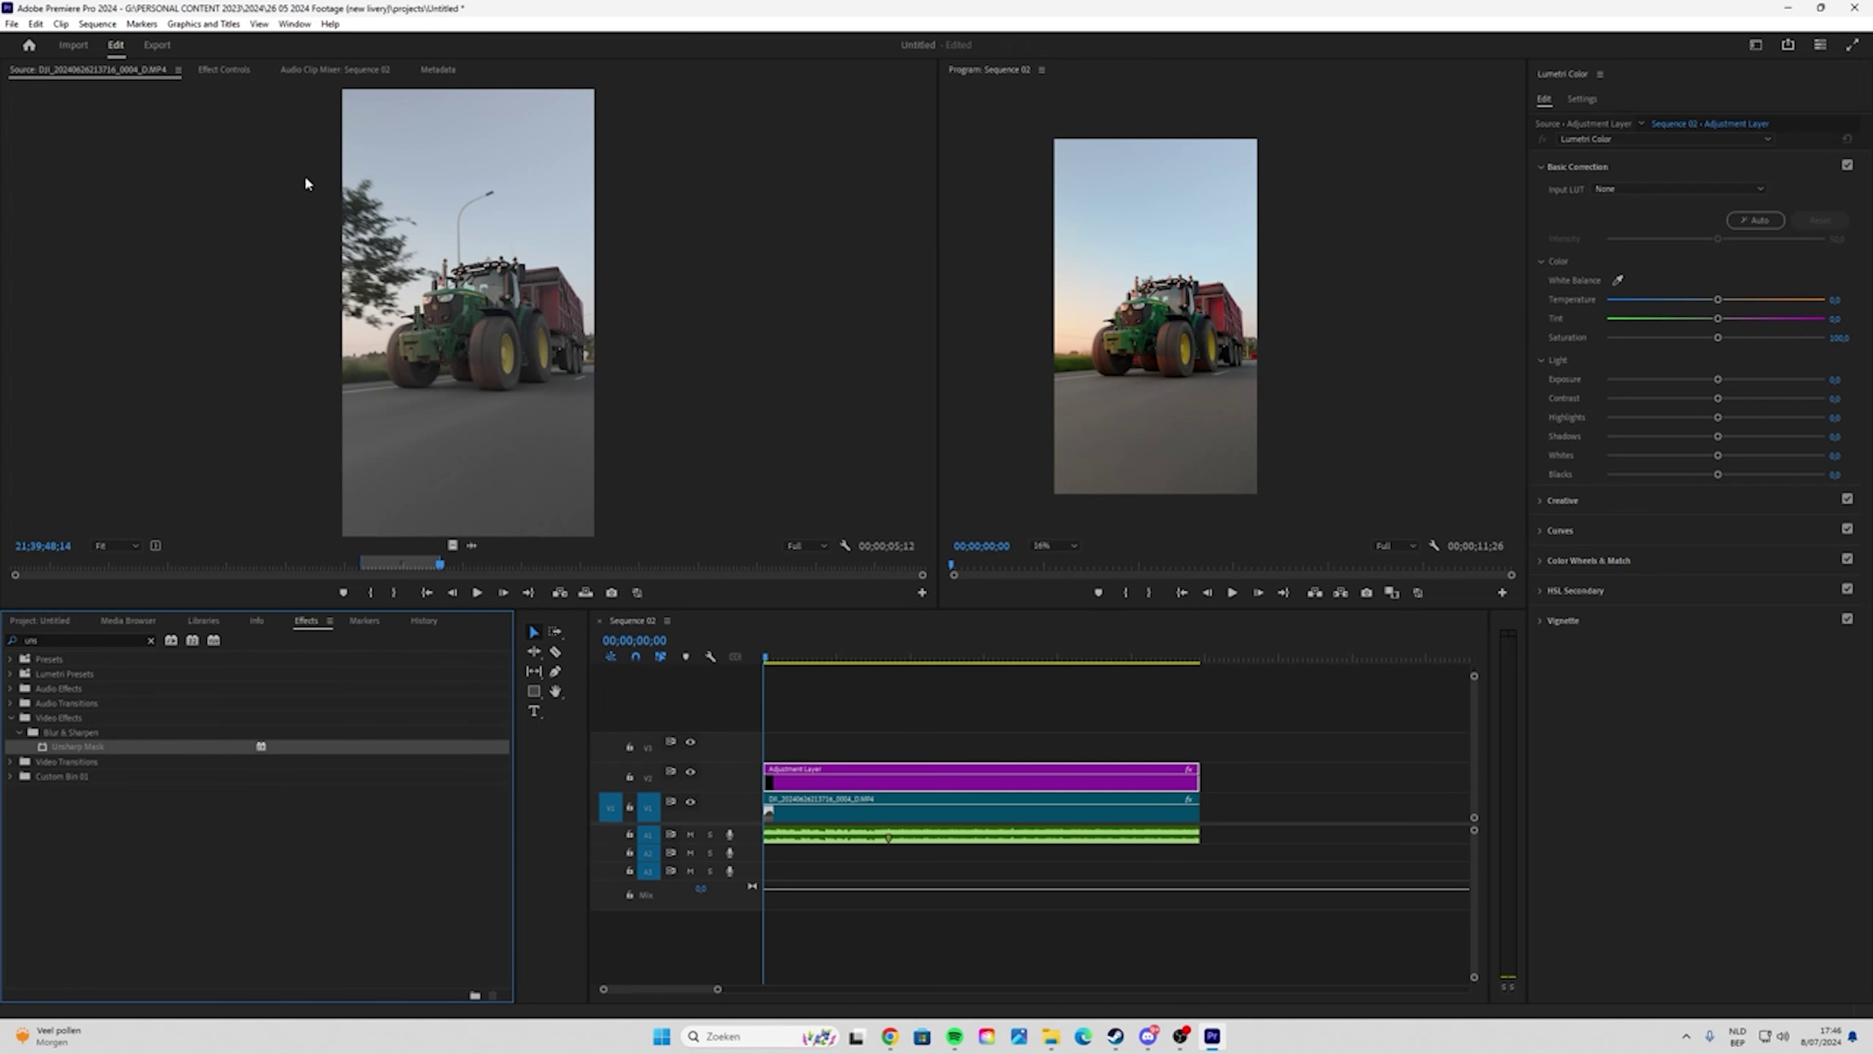
pyautogui.click(223, 69)
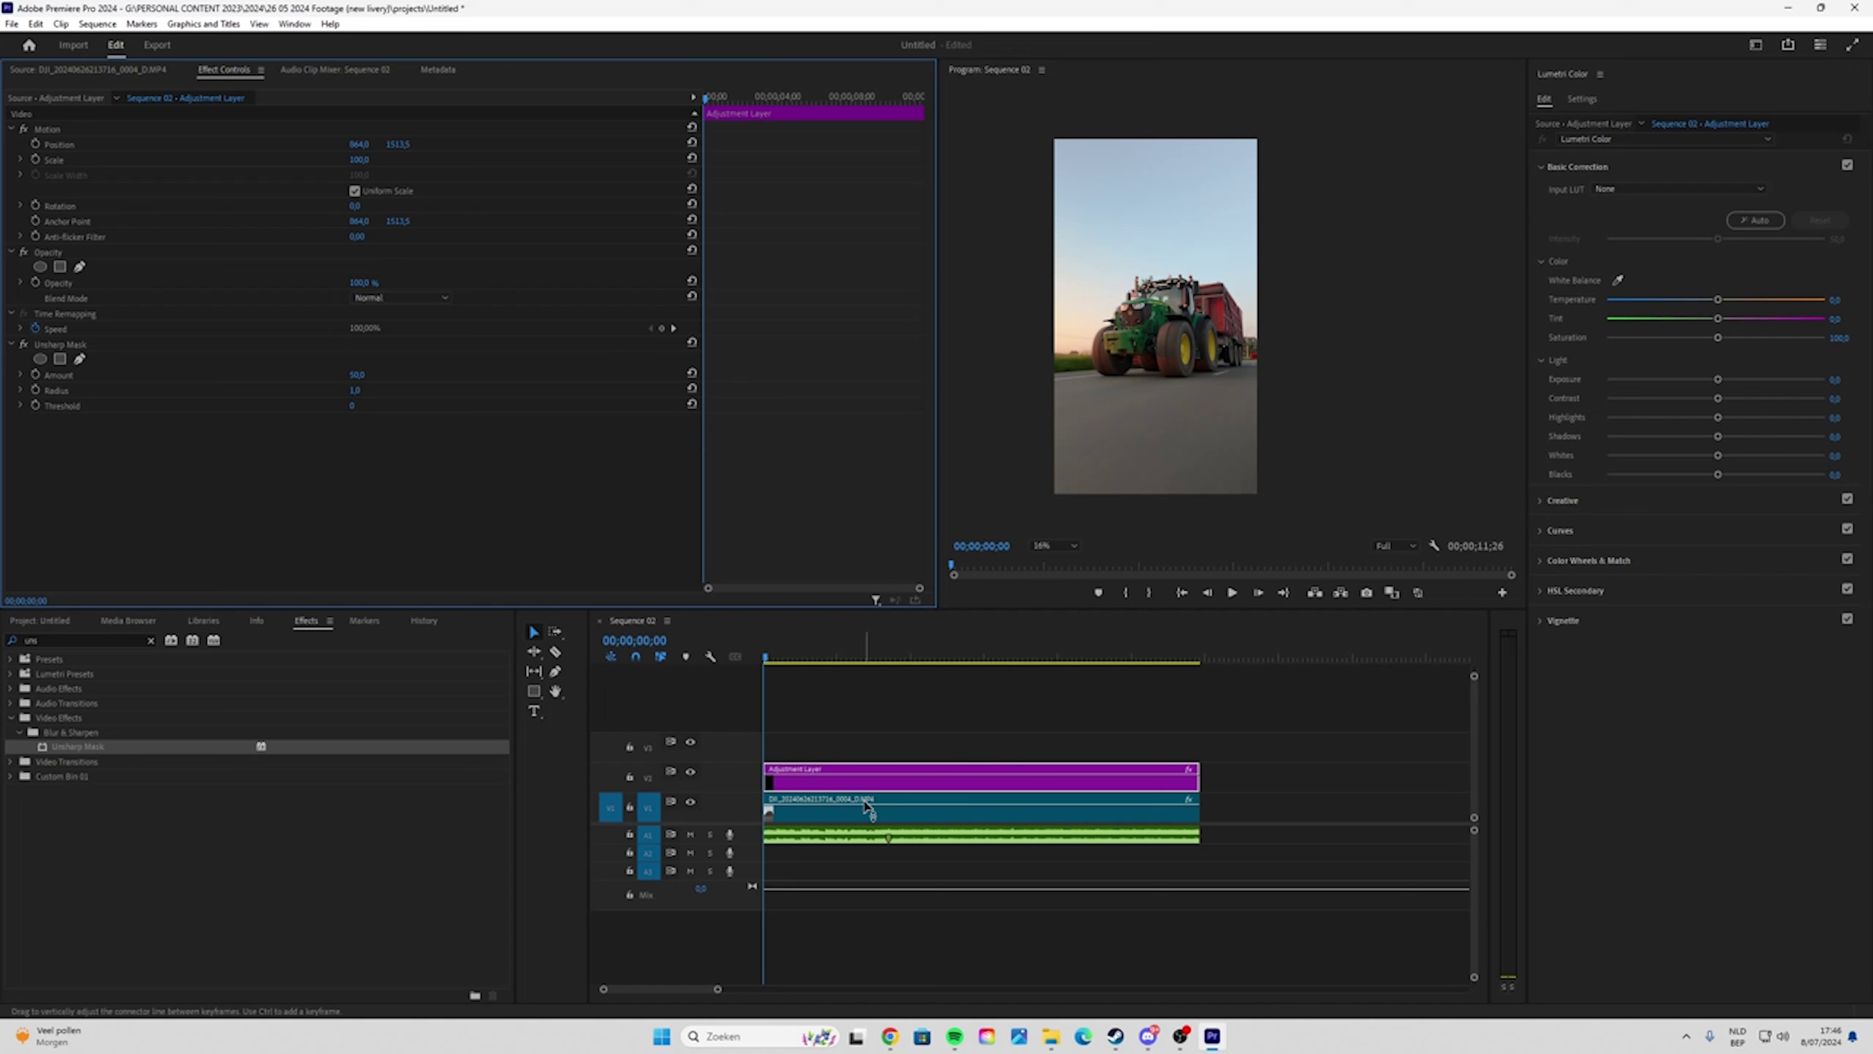
# - Set the Unsharp Mask Amount to 30 and Radius to 10 in Effect Controls
pyautogui.click(879, 779)
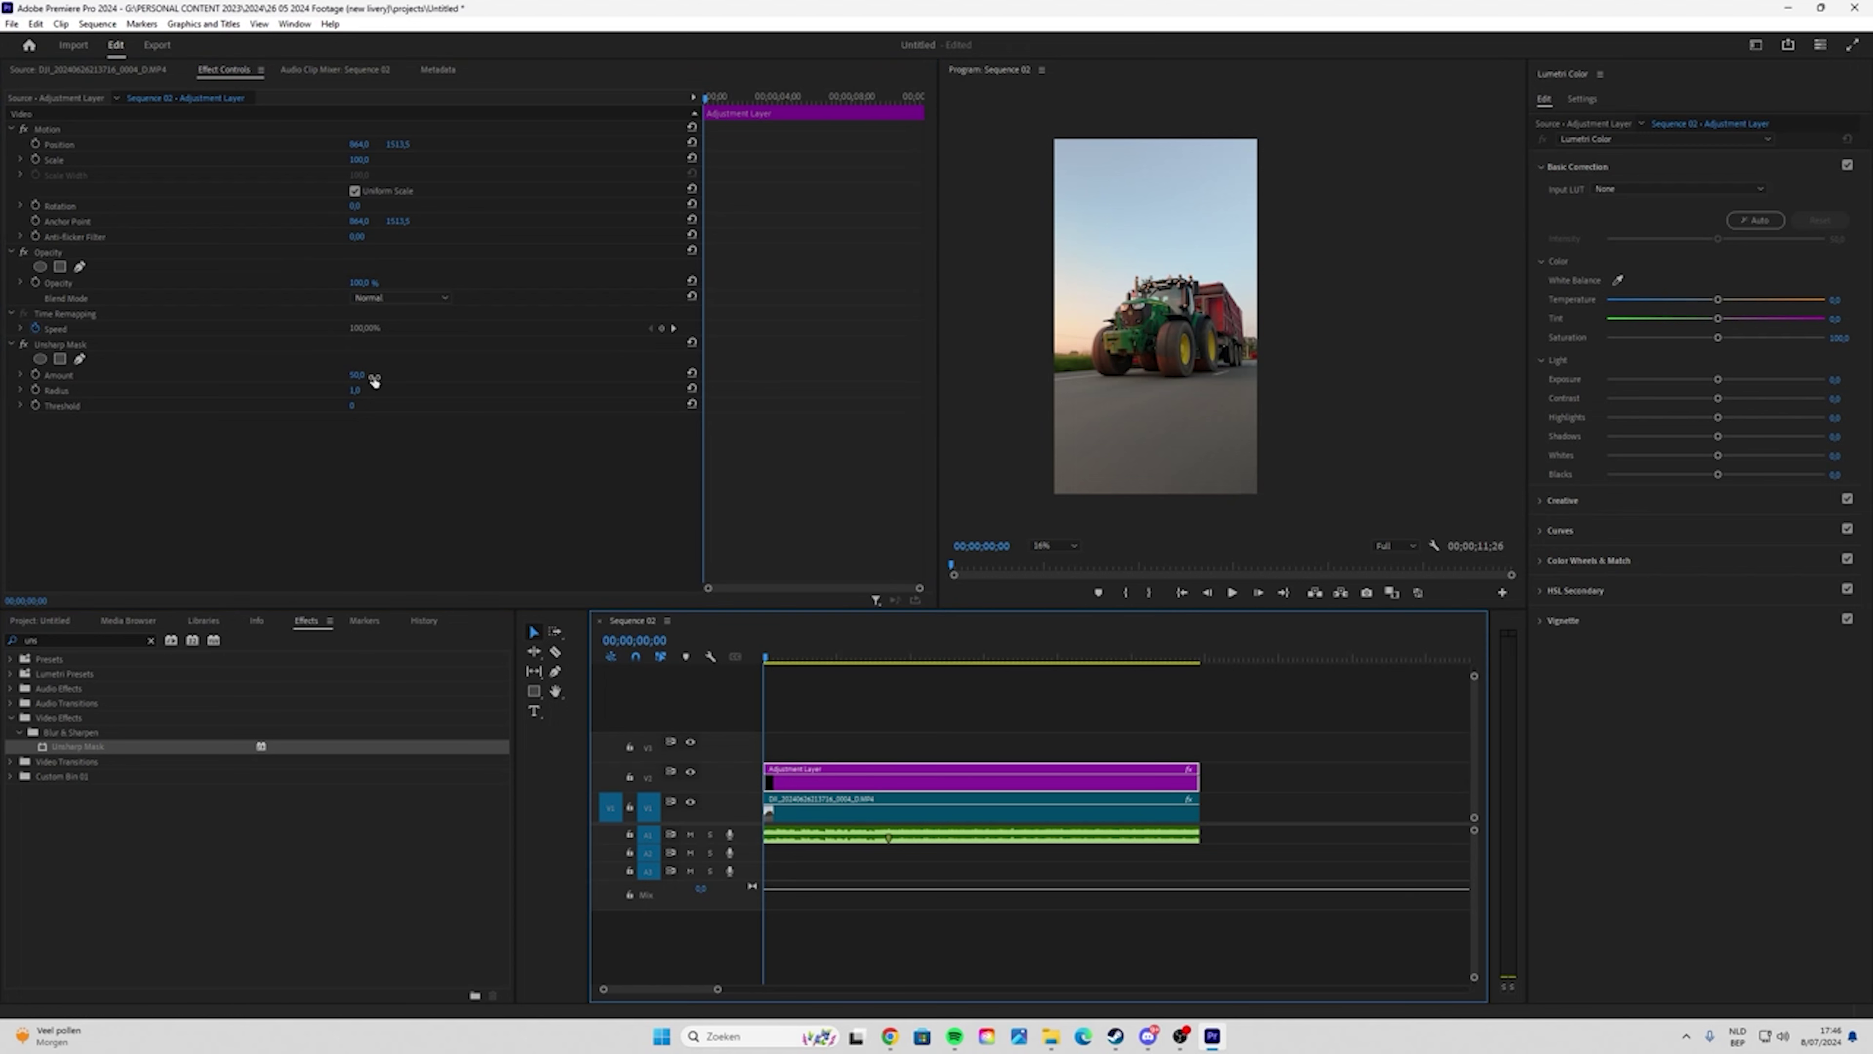
pyautogui.click(357, 374)
pyautogui.write('30')
pyautogui.press('Tab')
pyautogui.write('10')
pyautogui.press('Return')
# - Zoom the Program Monitor and scrub the timeline to inspect the sharpened tractor
pyautogui.scroll(5, 1151, 310)
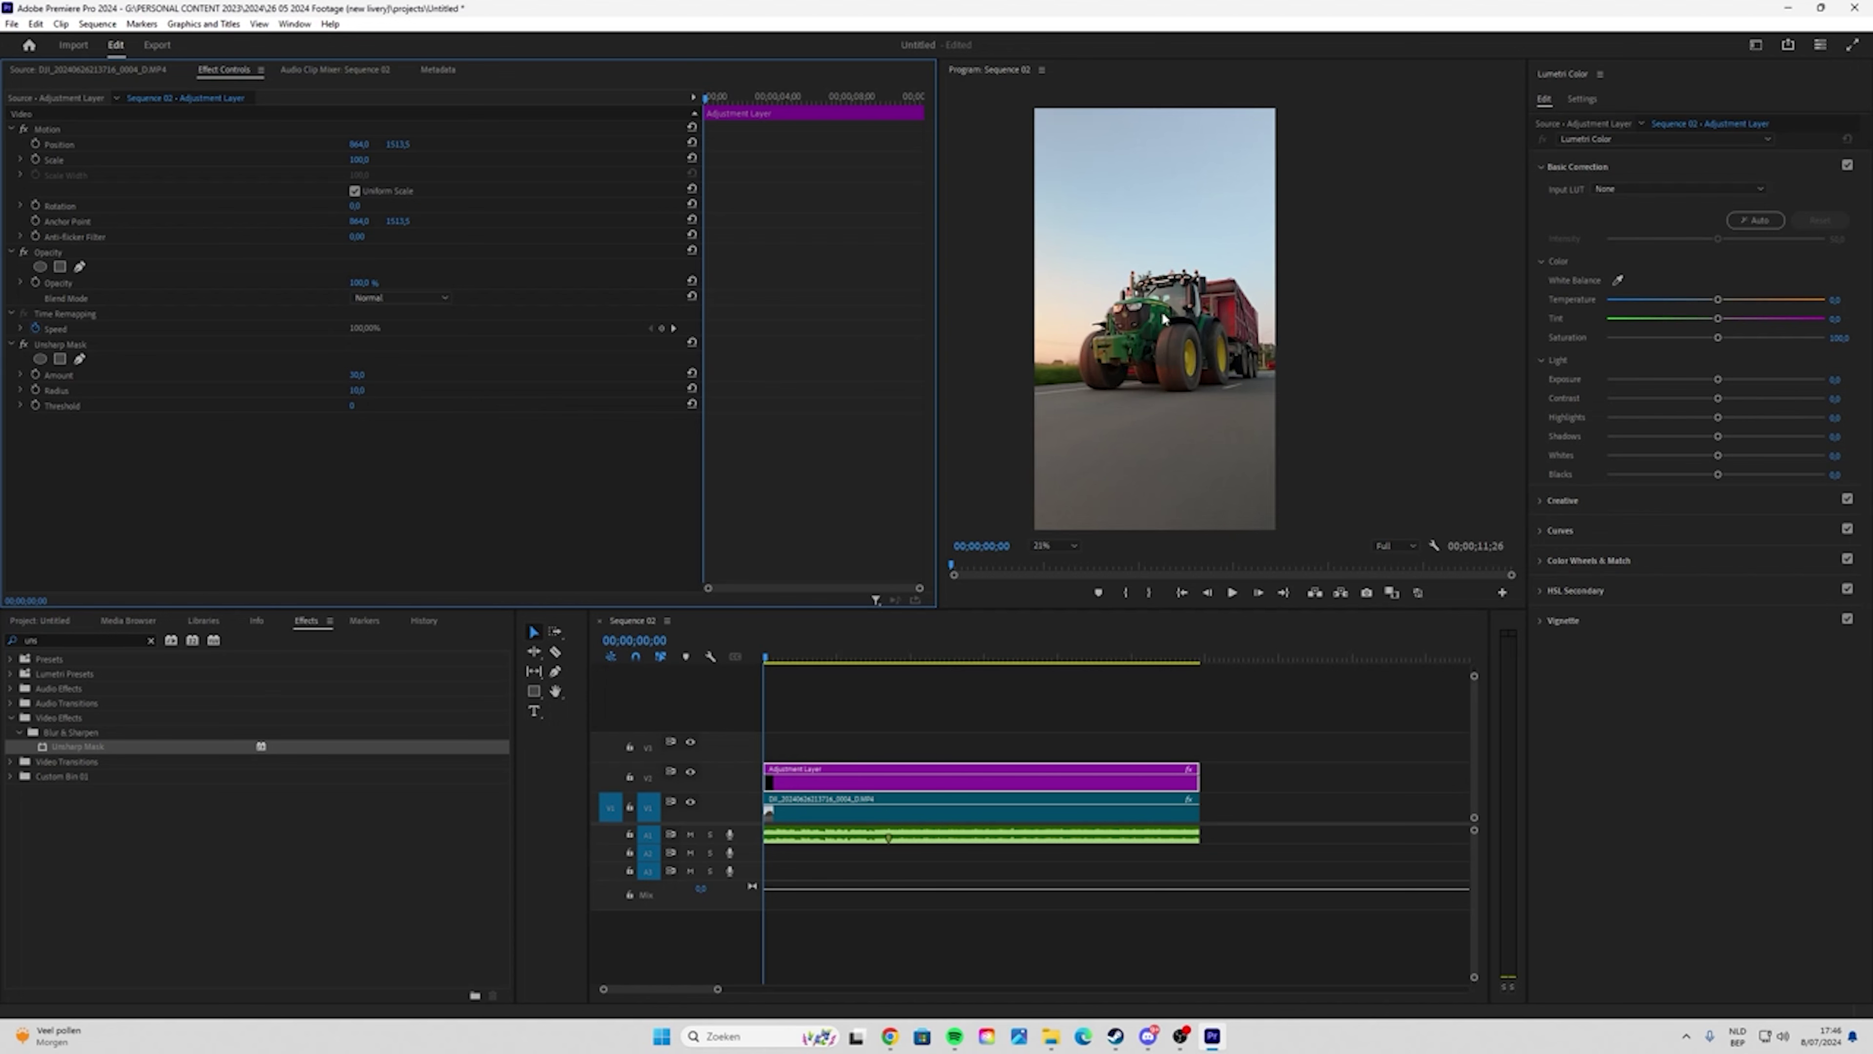
pyautogui.scroll(2, 1151, 310)
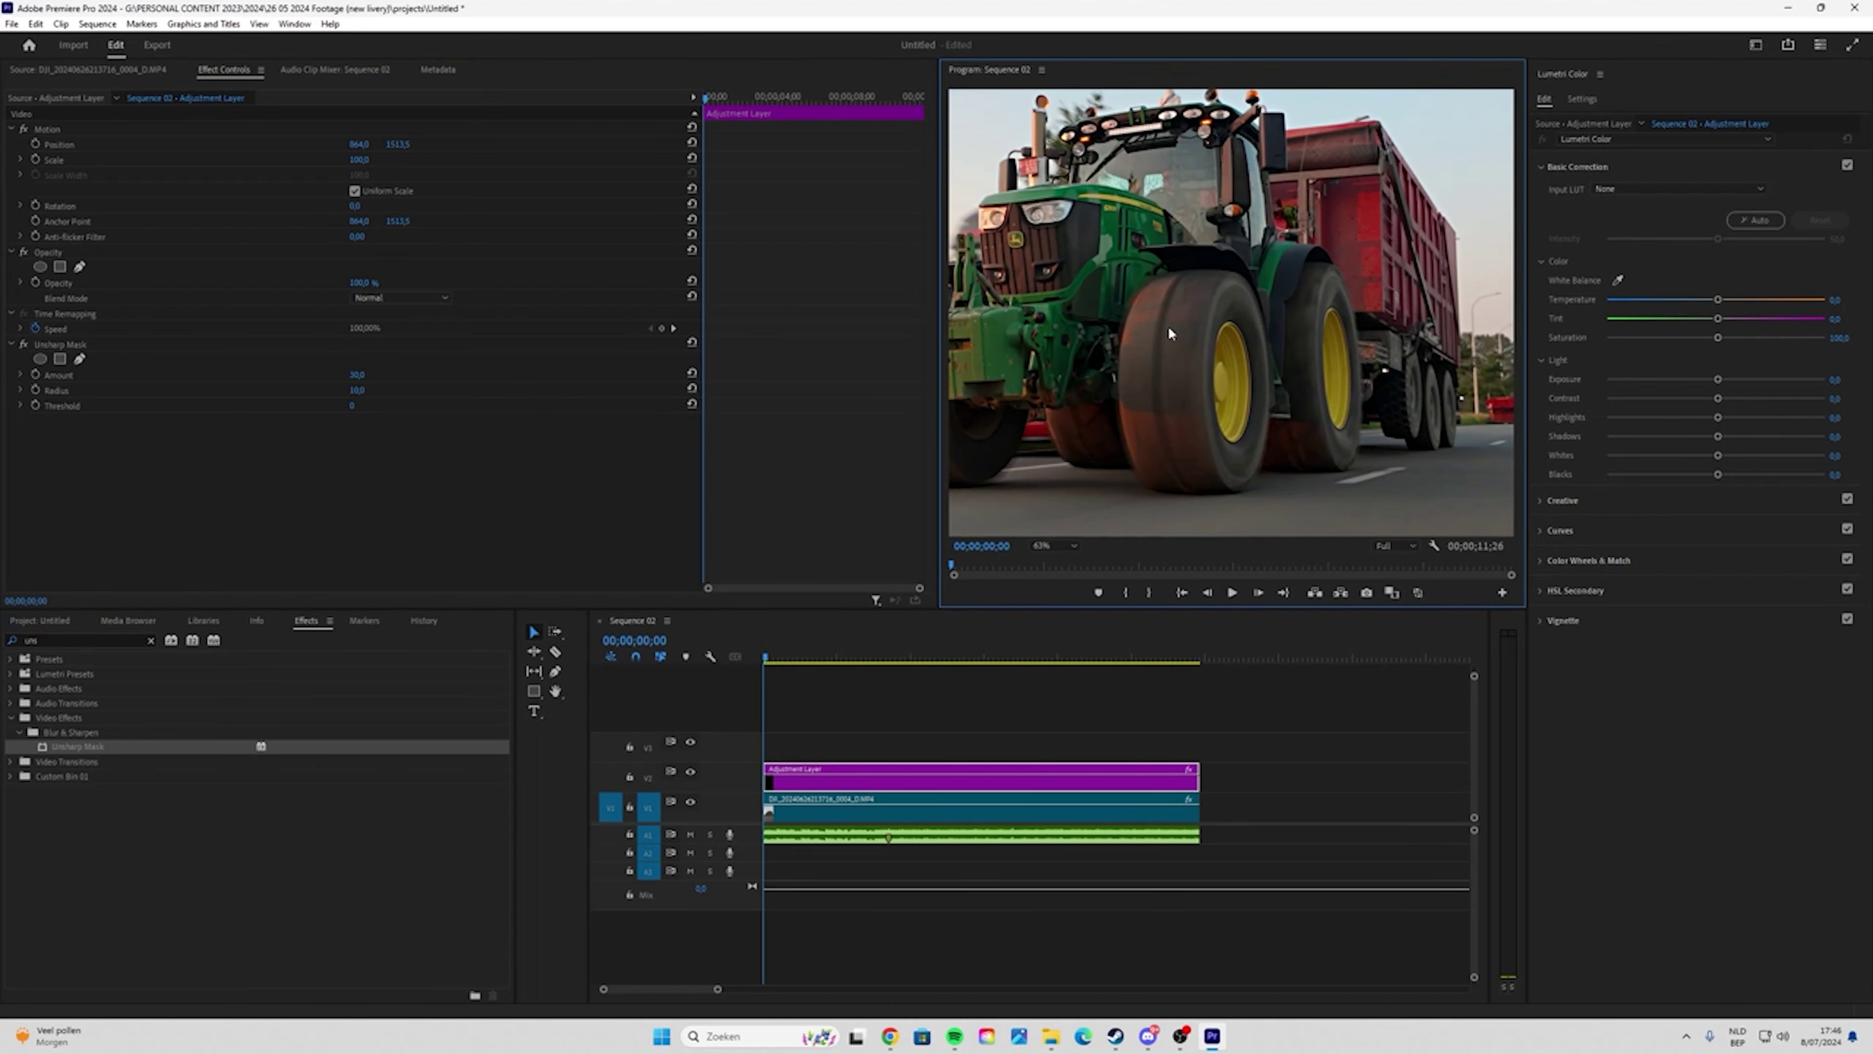
pyautogui.scroll(-3, 1176, 376)
pyautogui.scroll(-2, 1159, 323)
pyautogui.scroll(3, 1216, 349)
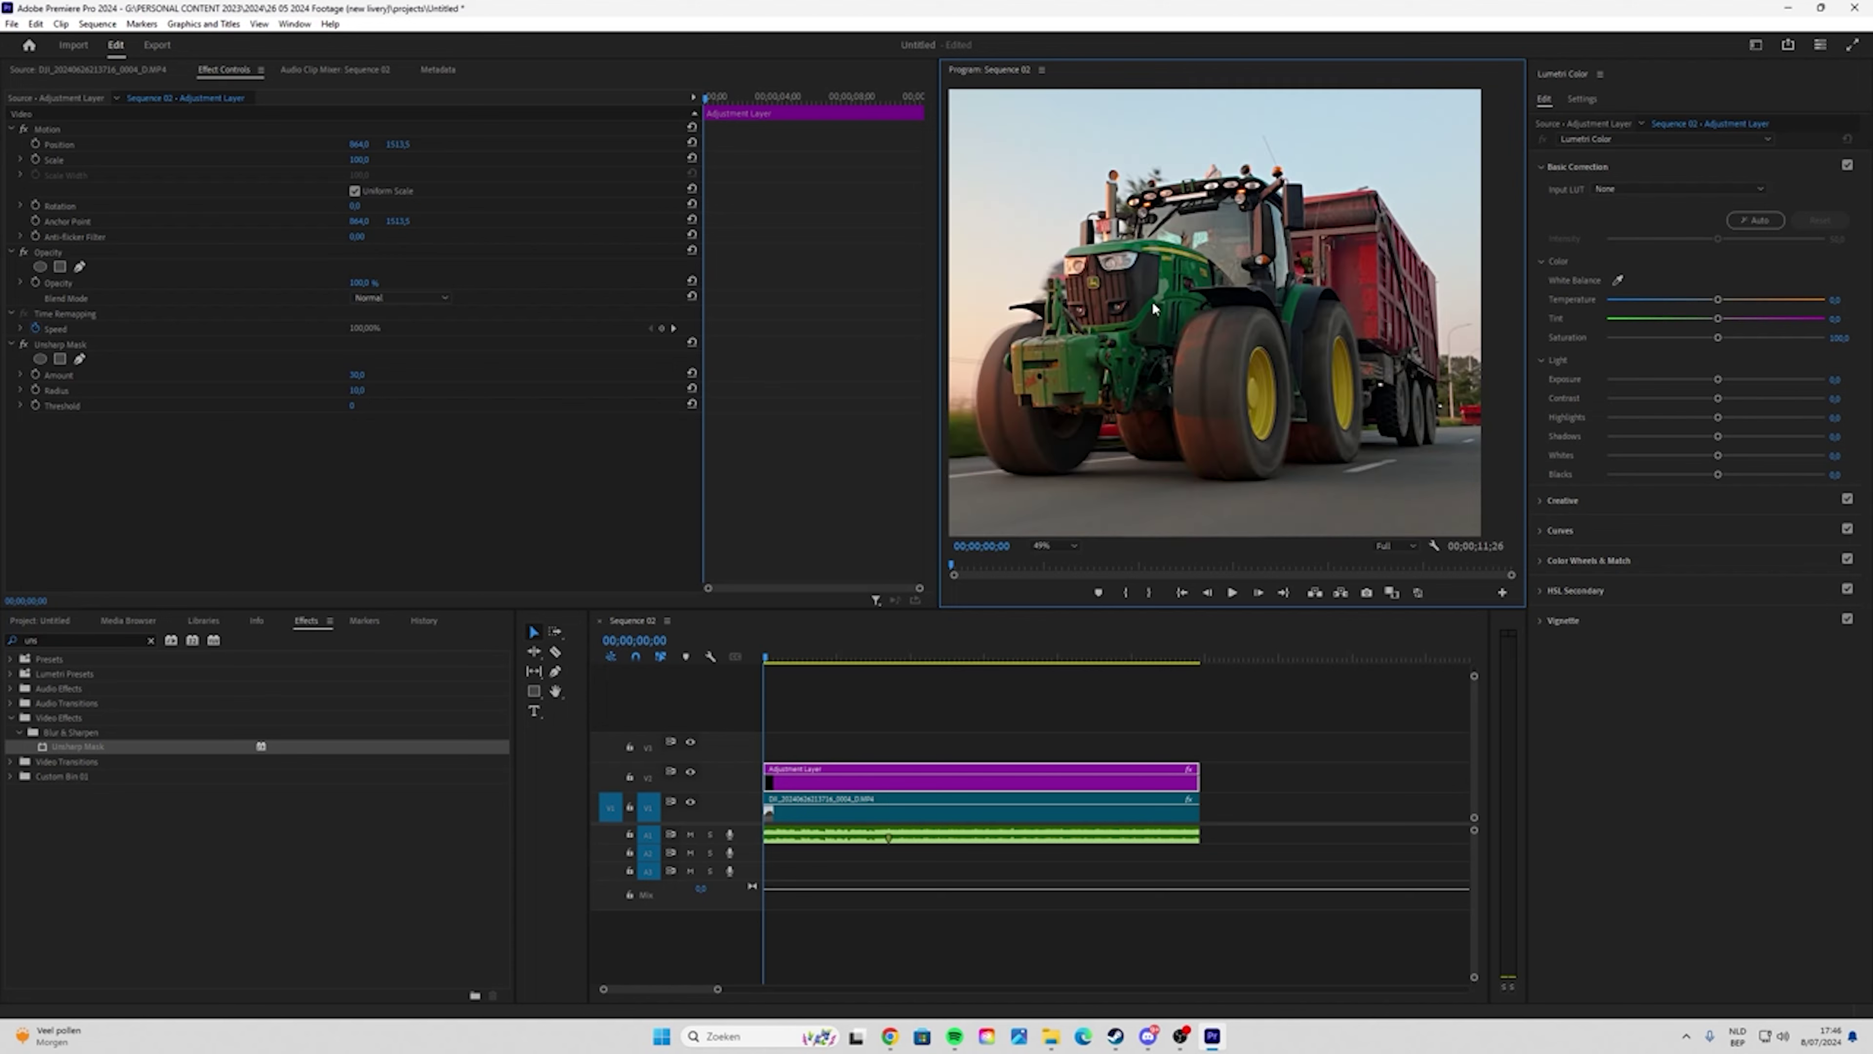
pyautogui.scroll(-2, 1163, 318)
pyautogui.moveTo(778, 658); pyautogui.dragTo(1206, 659)
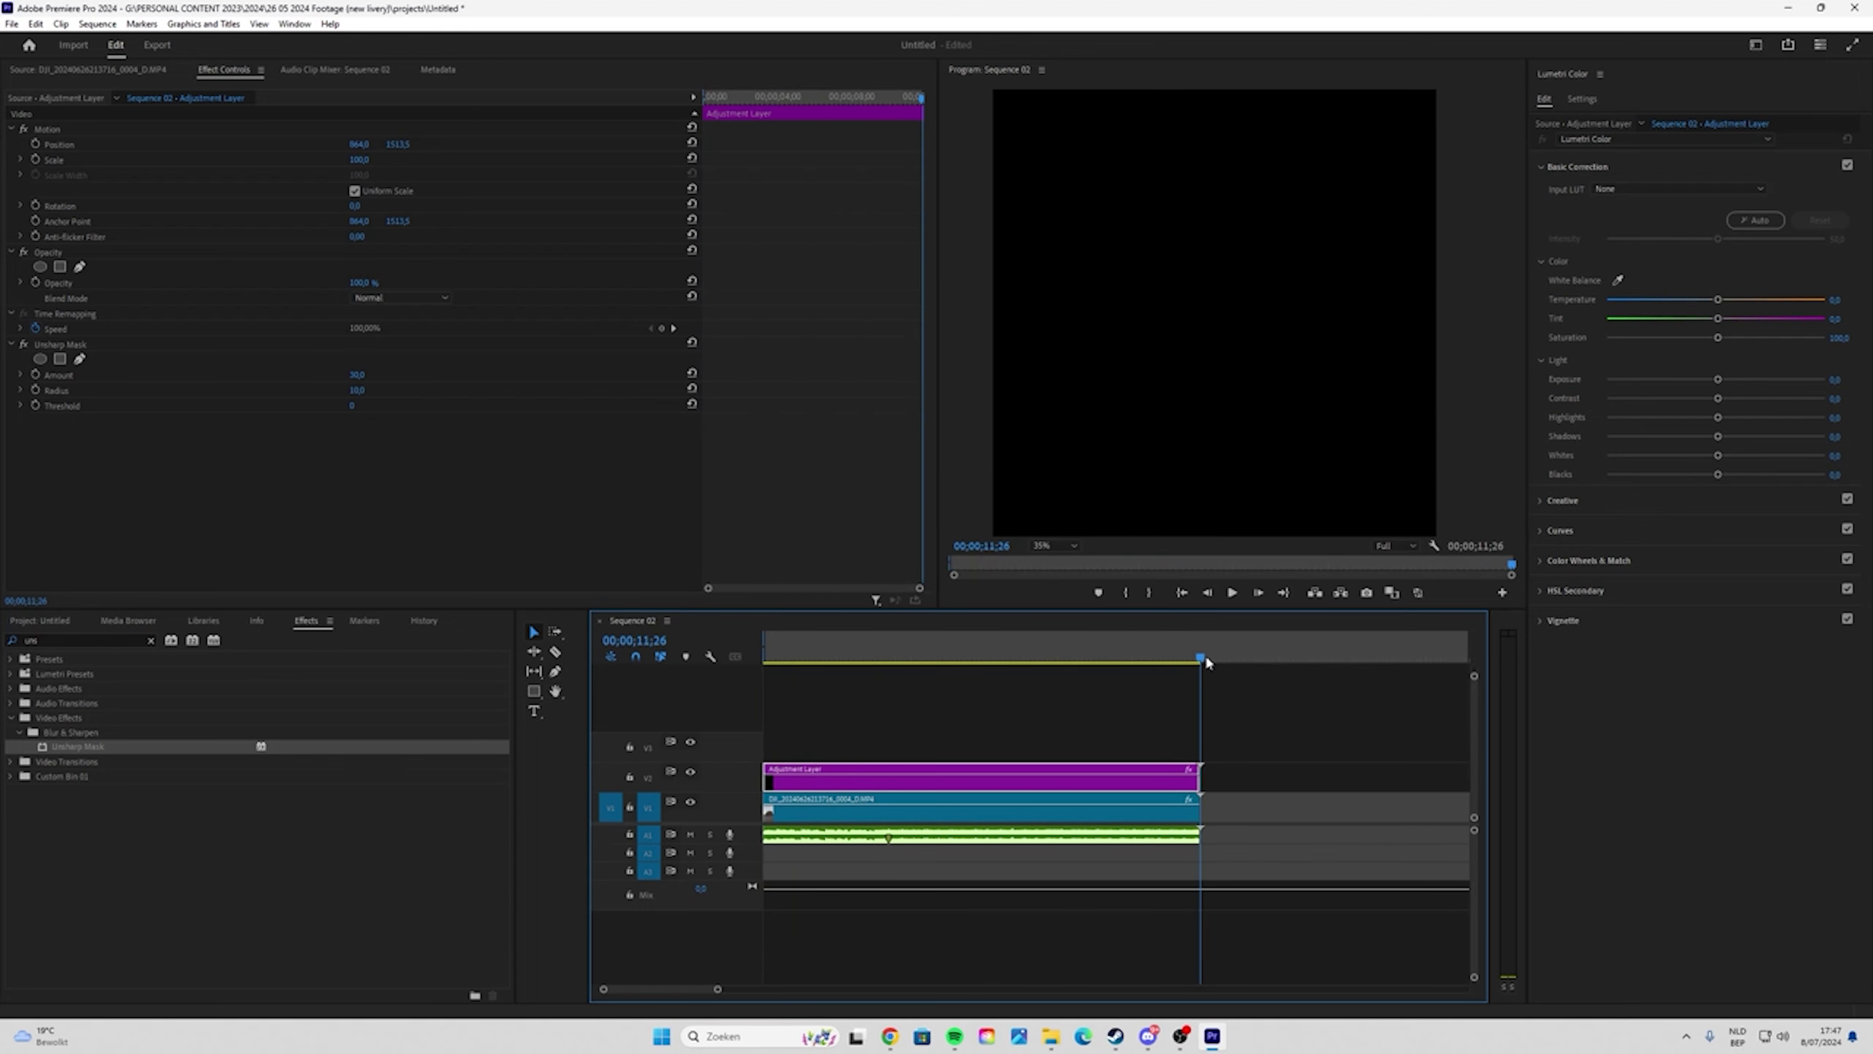
# - Move the playhead to timecode 0 and switch to the Export workspace for Sequence 02
pyautogui.press('Left')
pyautogui.write('0')
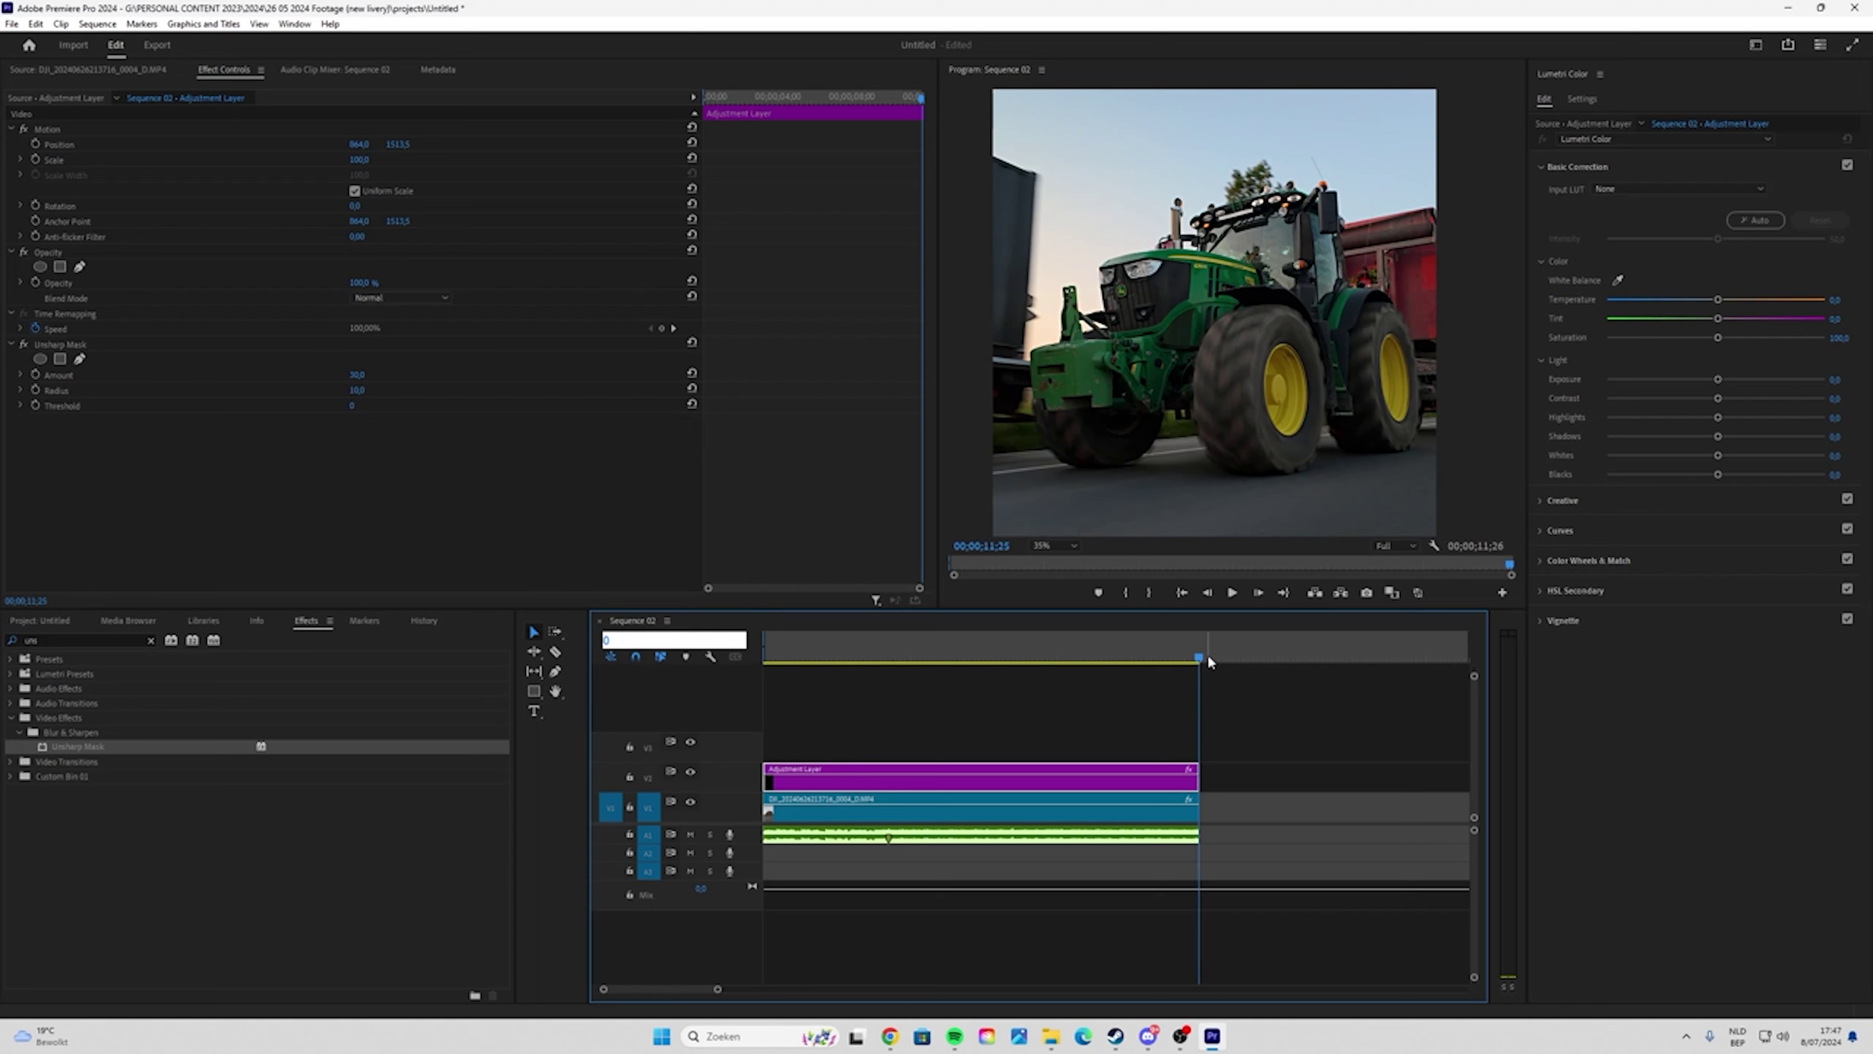
pyautogui.press('Return')
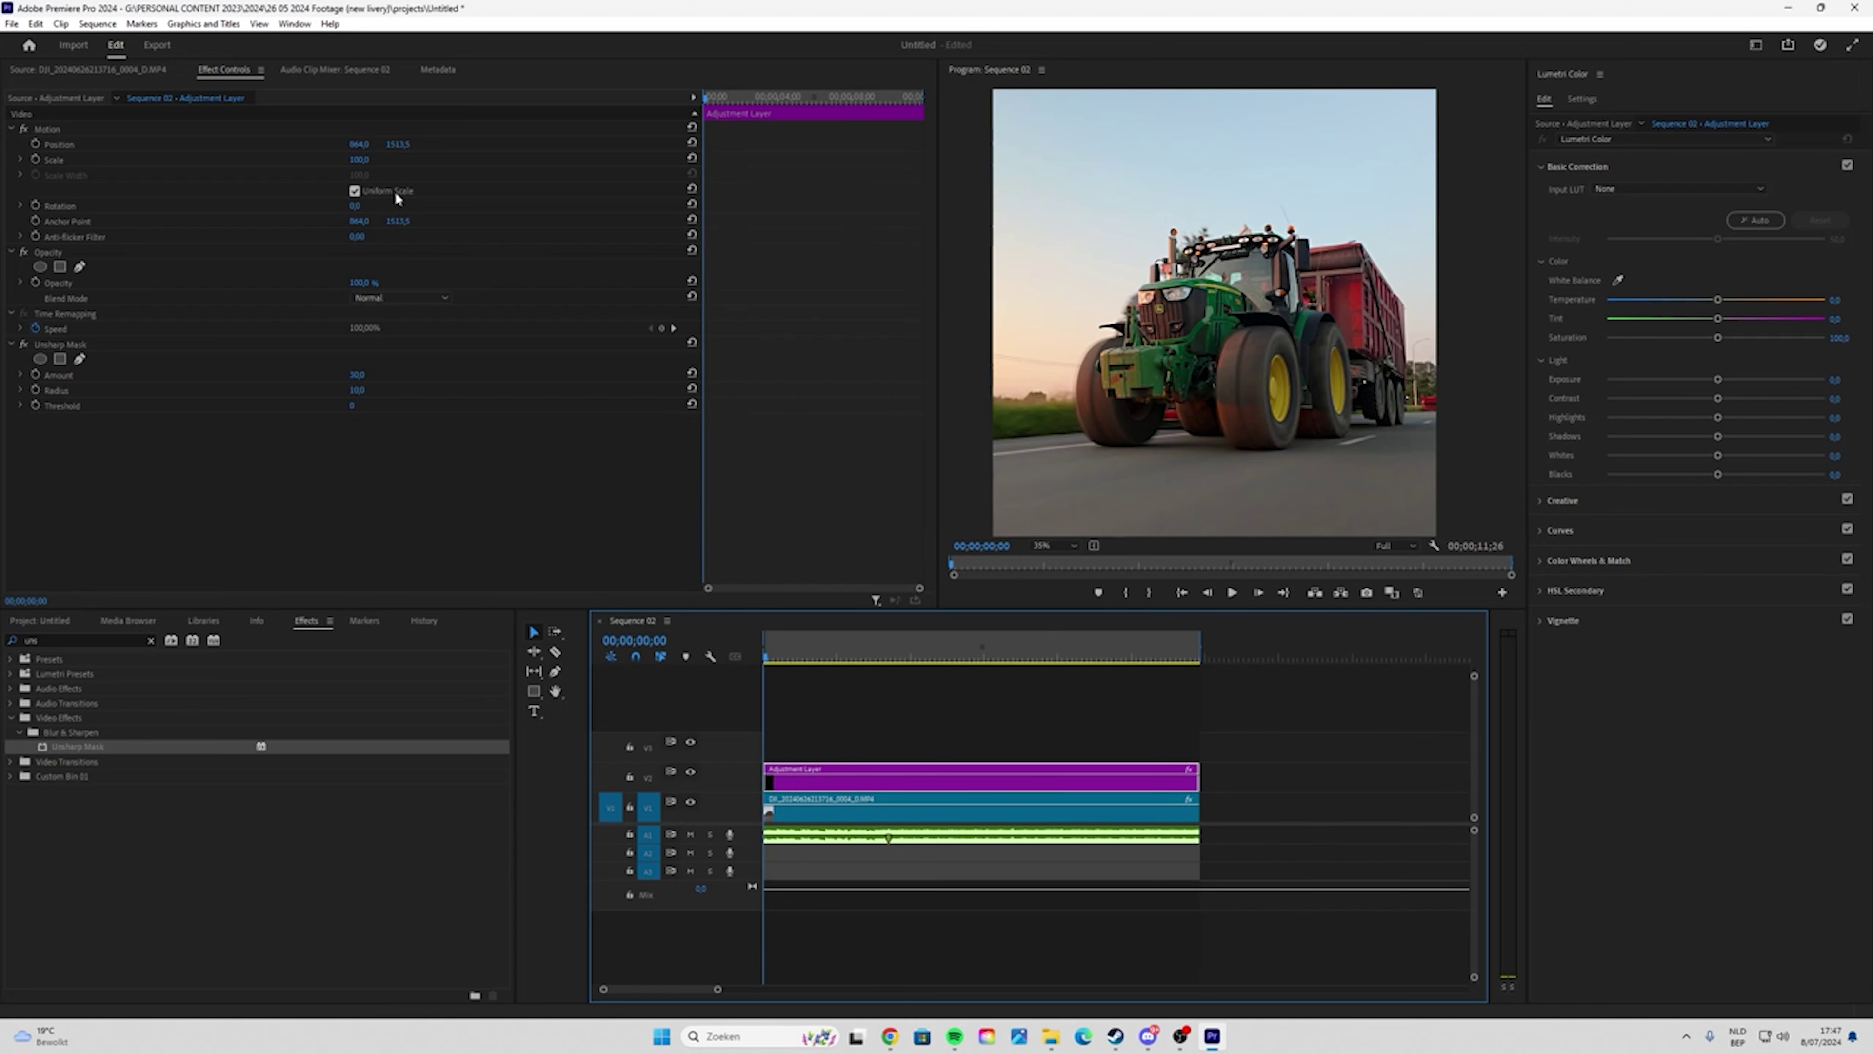
pyautogui.click(158, 46)
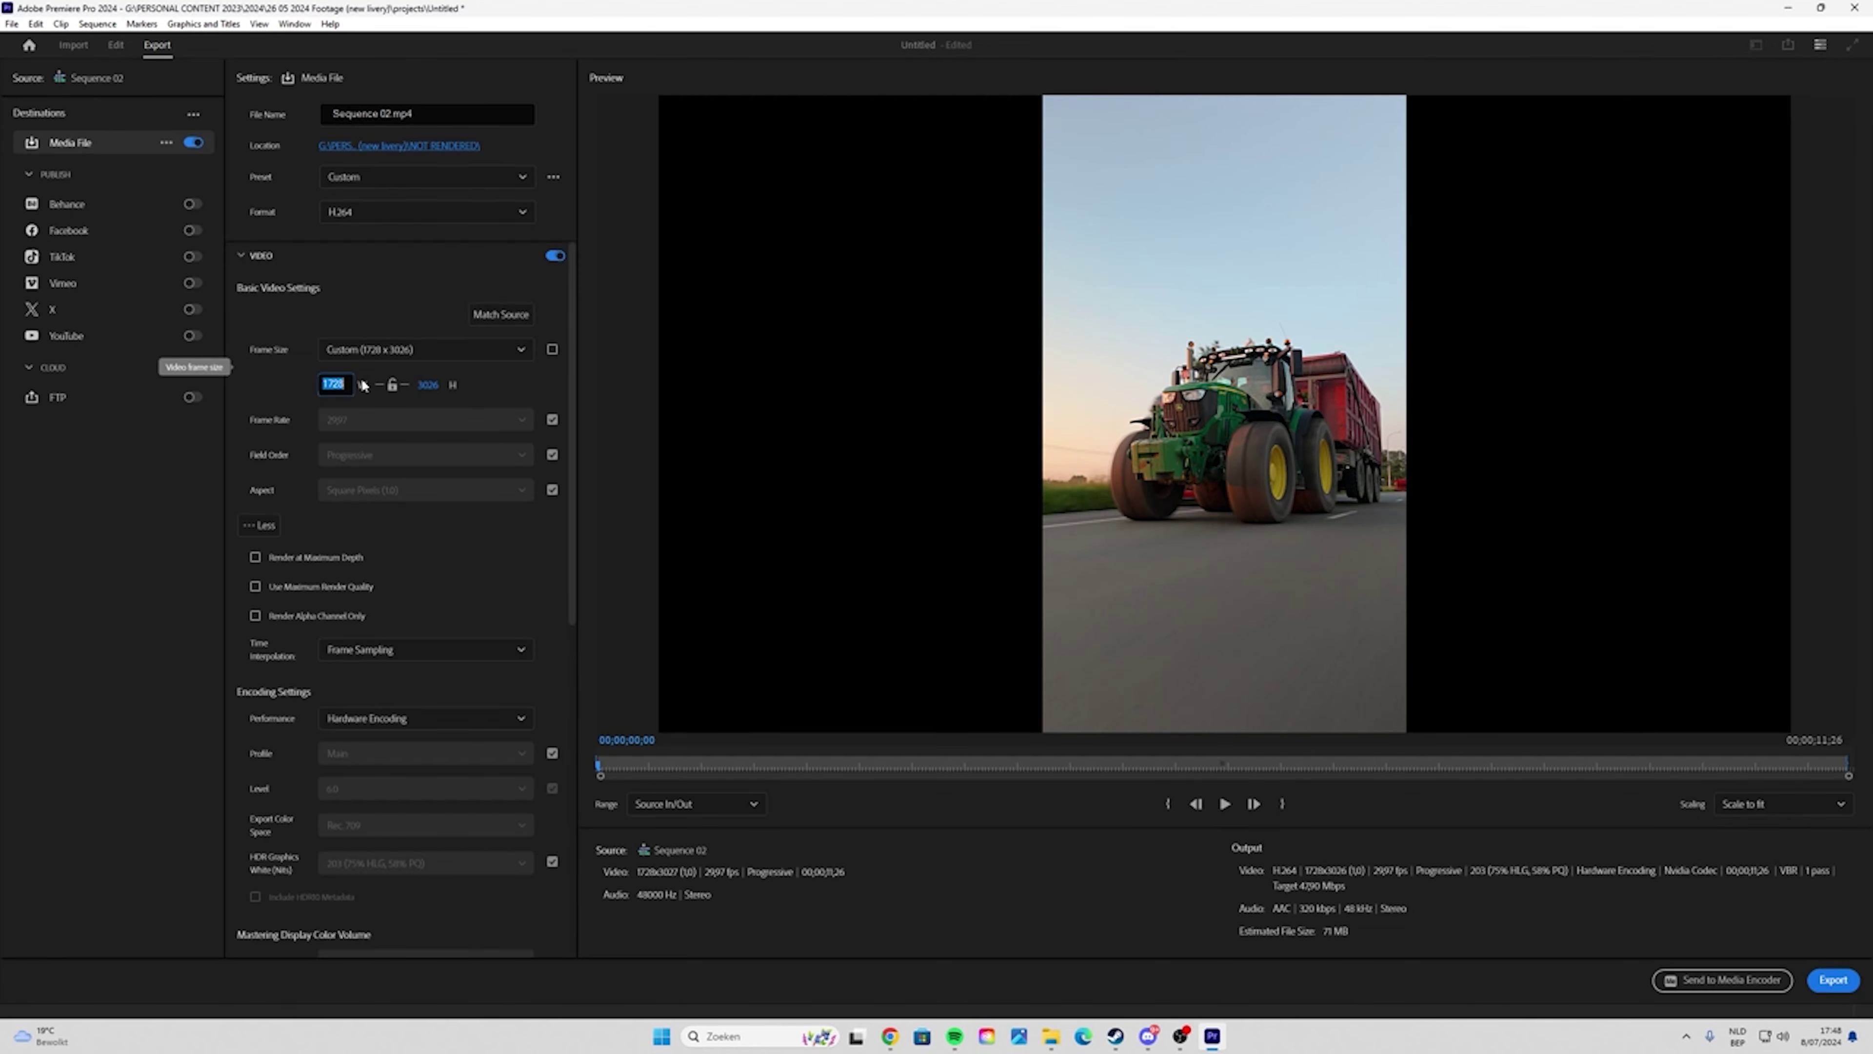
# - Set the export frame size to 1080 x 1920
pyautogui.write('10802')
pyautogui.click(426, 384)
pyautogui.write('1920')
pyautogui.press('Return')
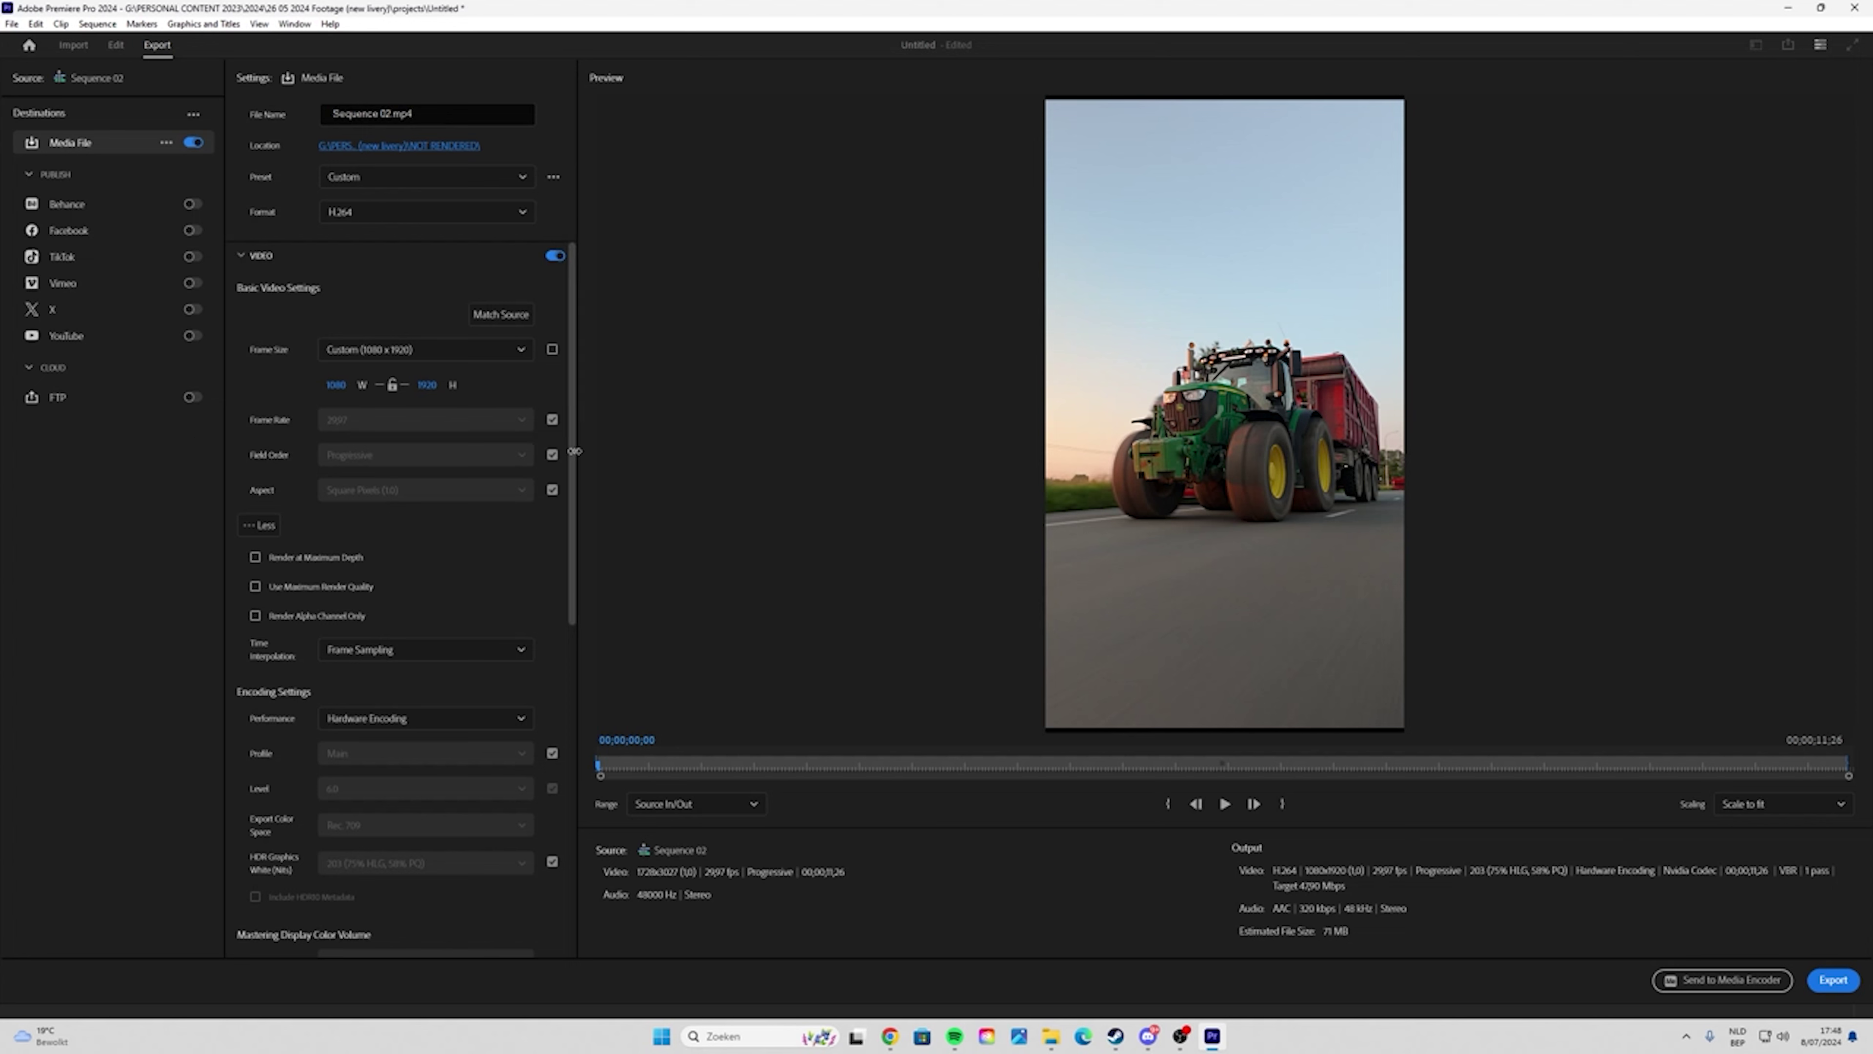
# - Enable maximum render depth and quality and lower the target bitrate to about 40.59 Mbps
pyautogui.moveTo(573, 453); pyautogui.dragTo(566, 544)
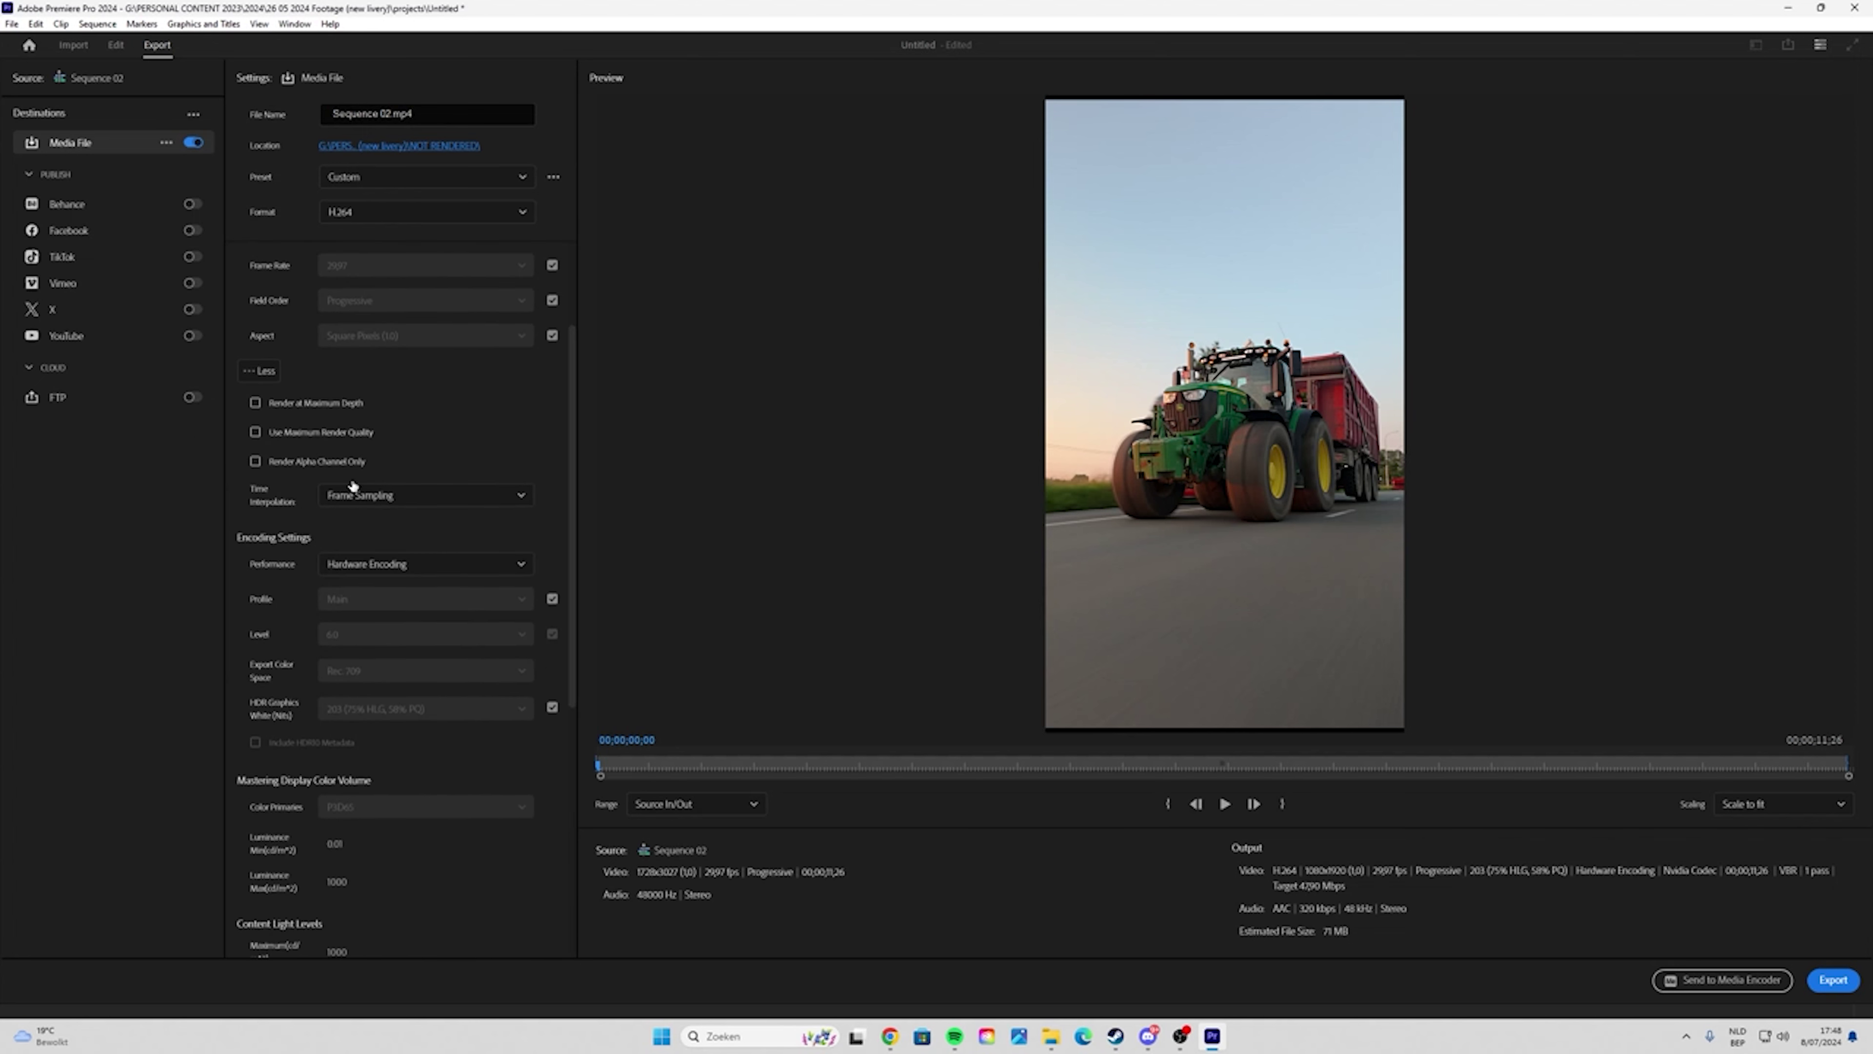
pyautogui.click(255, 431)
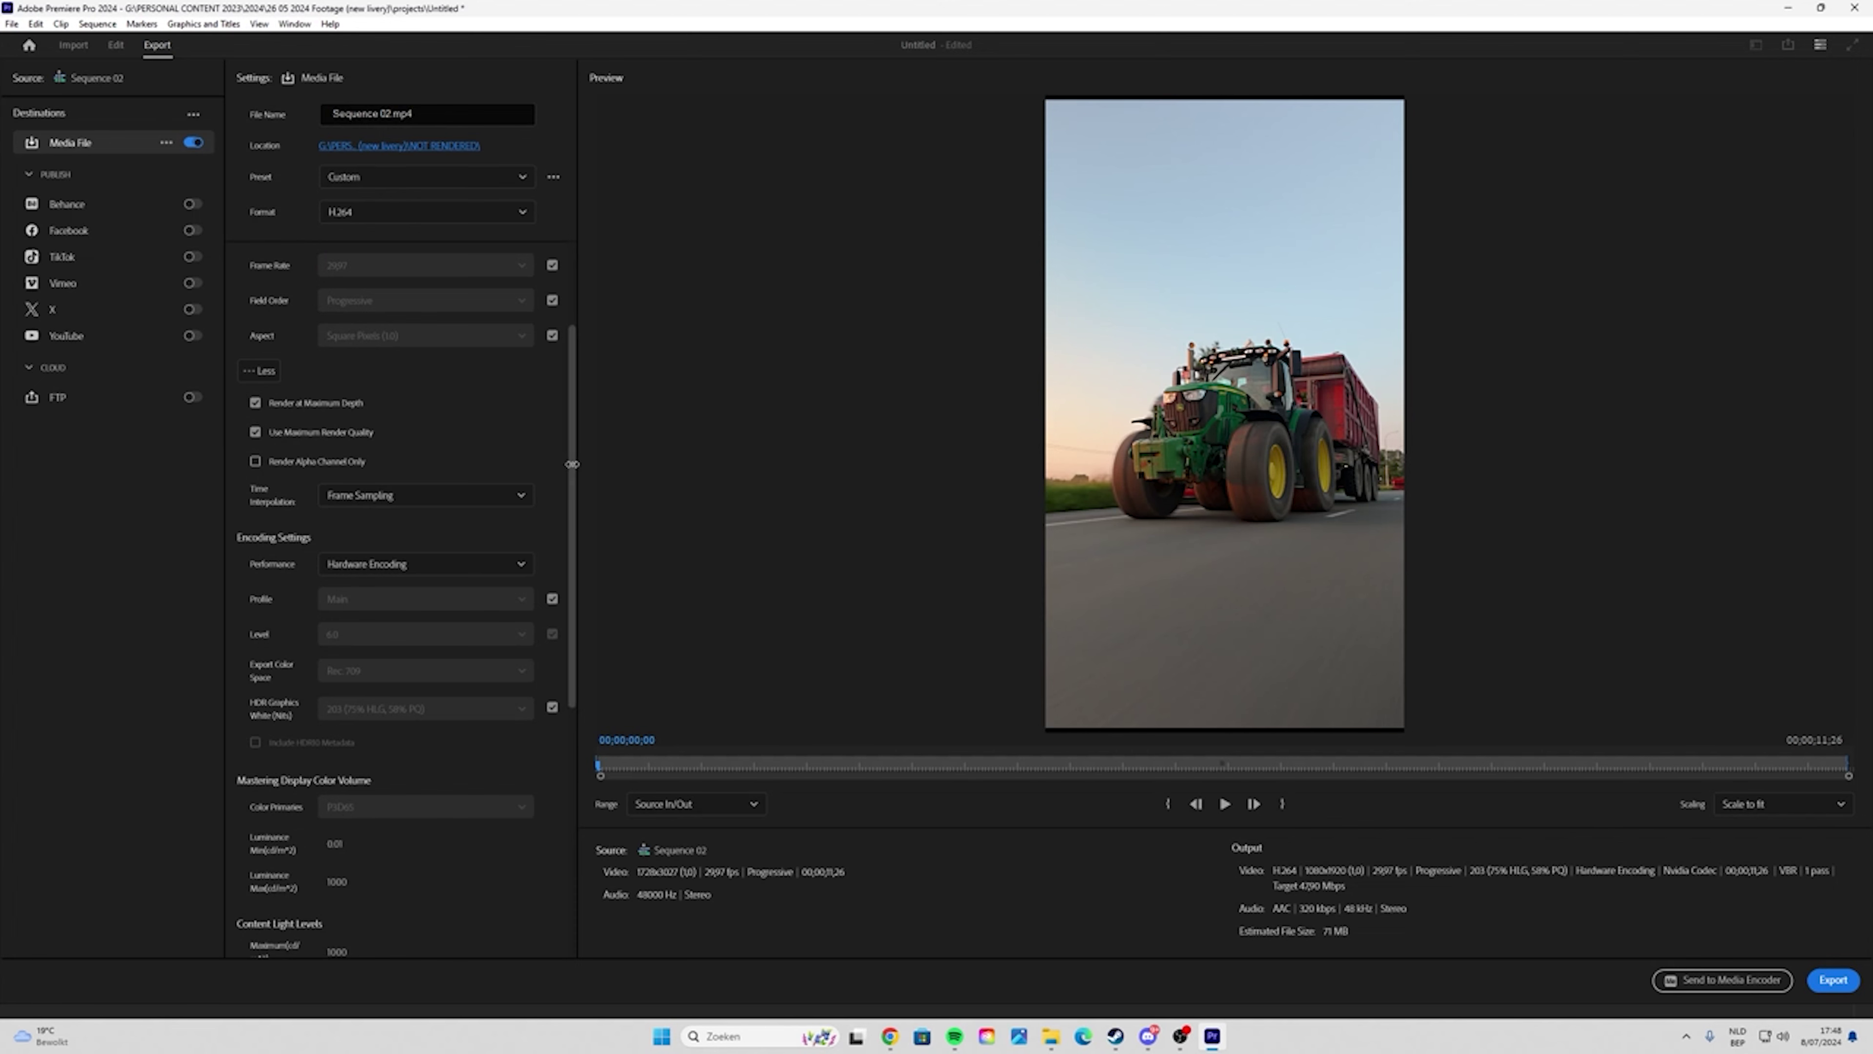
pyautogui.moveTo(571, 468); pyautogui.dragTo(569, 578)
pyautogui.scroll(-5, 566, 580)
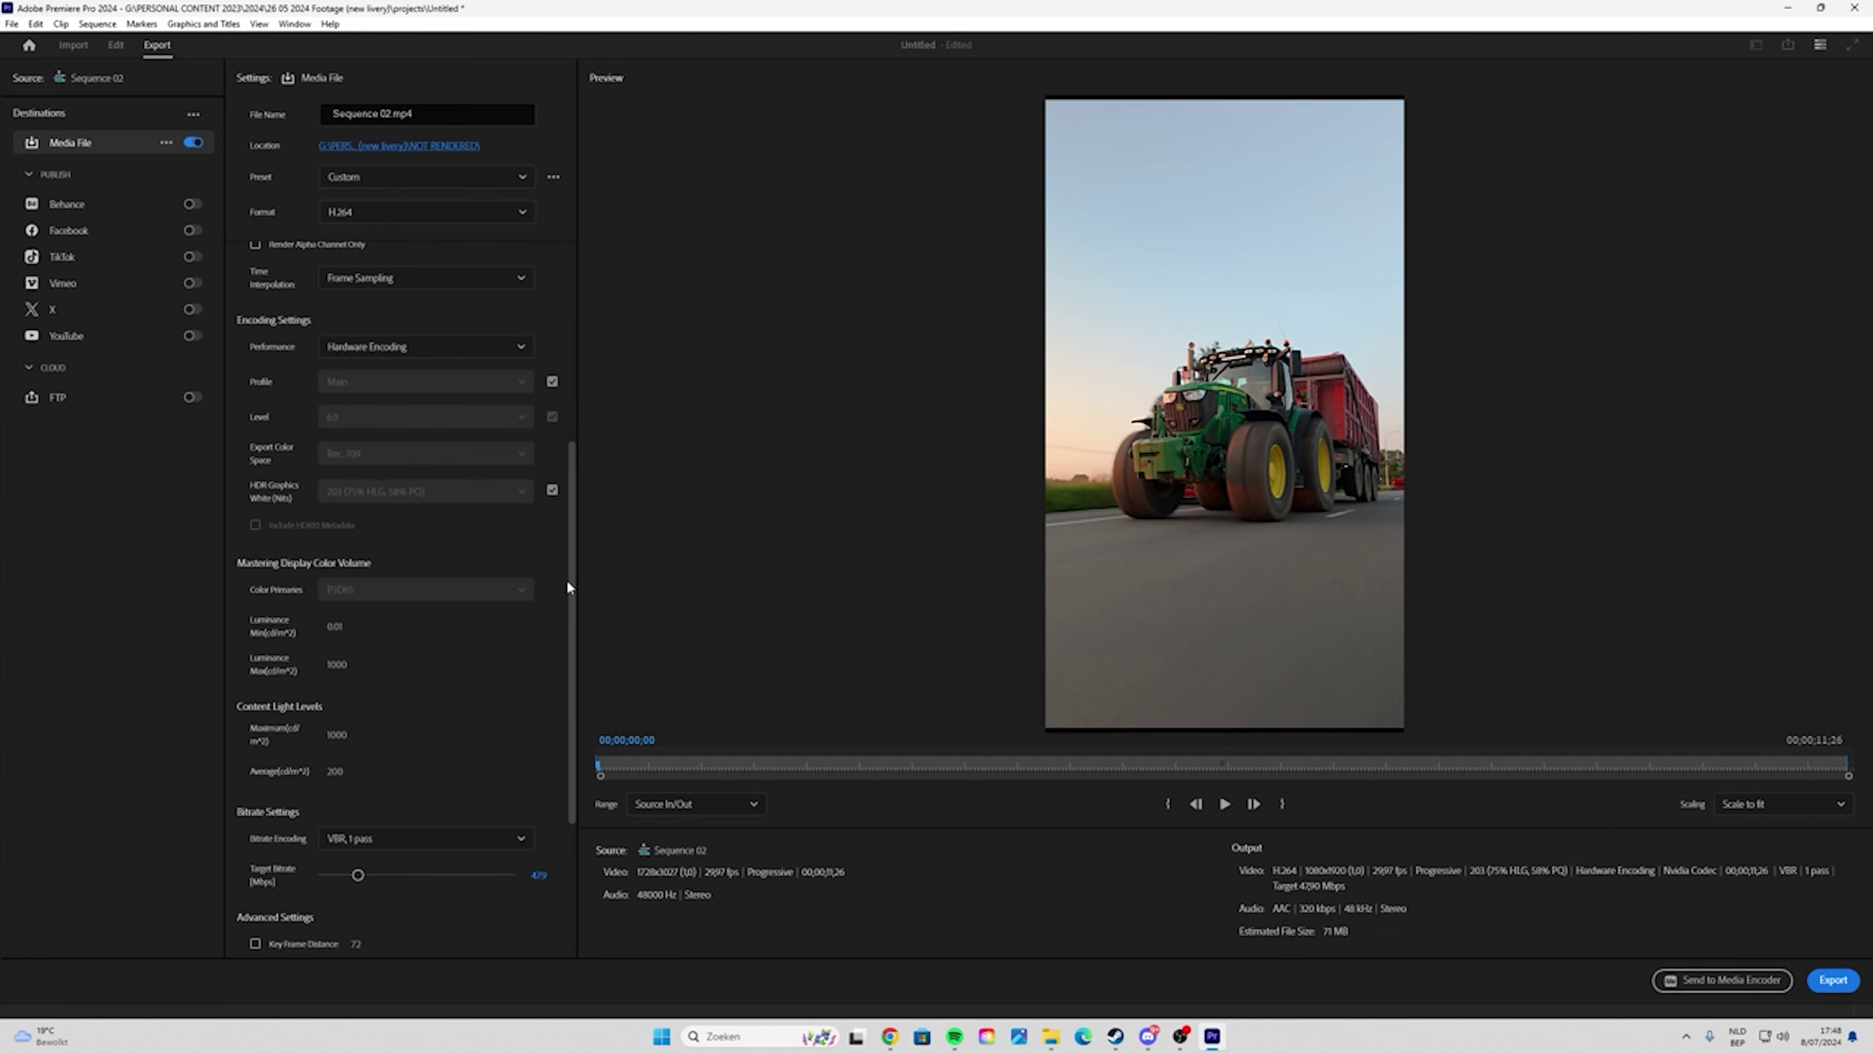
pyautogui.moveTo(357, 628); pyautogui.dragTo(345, 633)
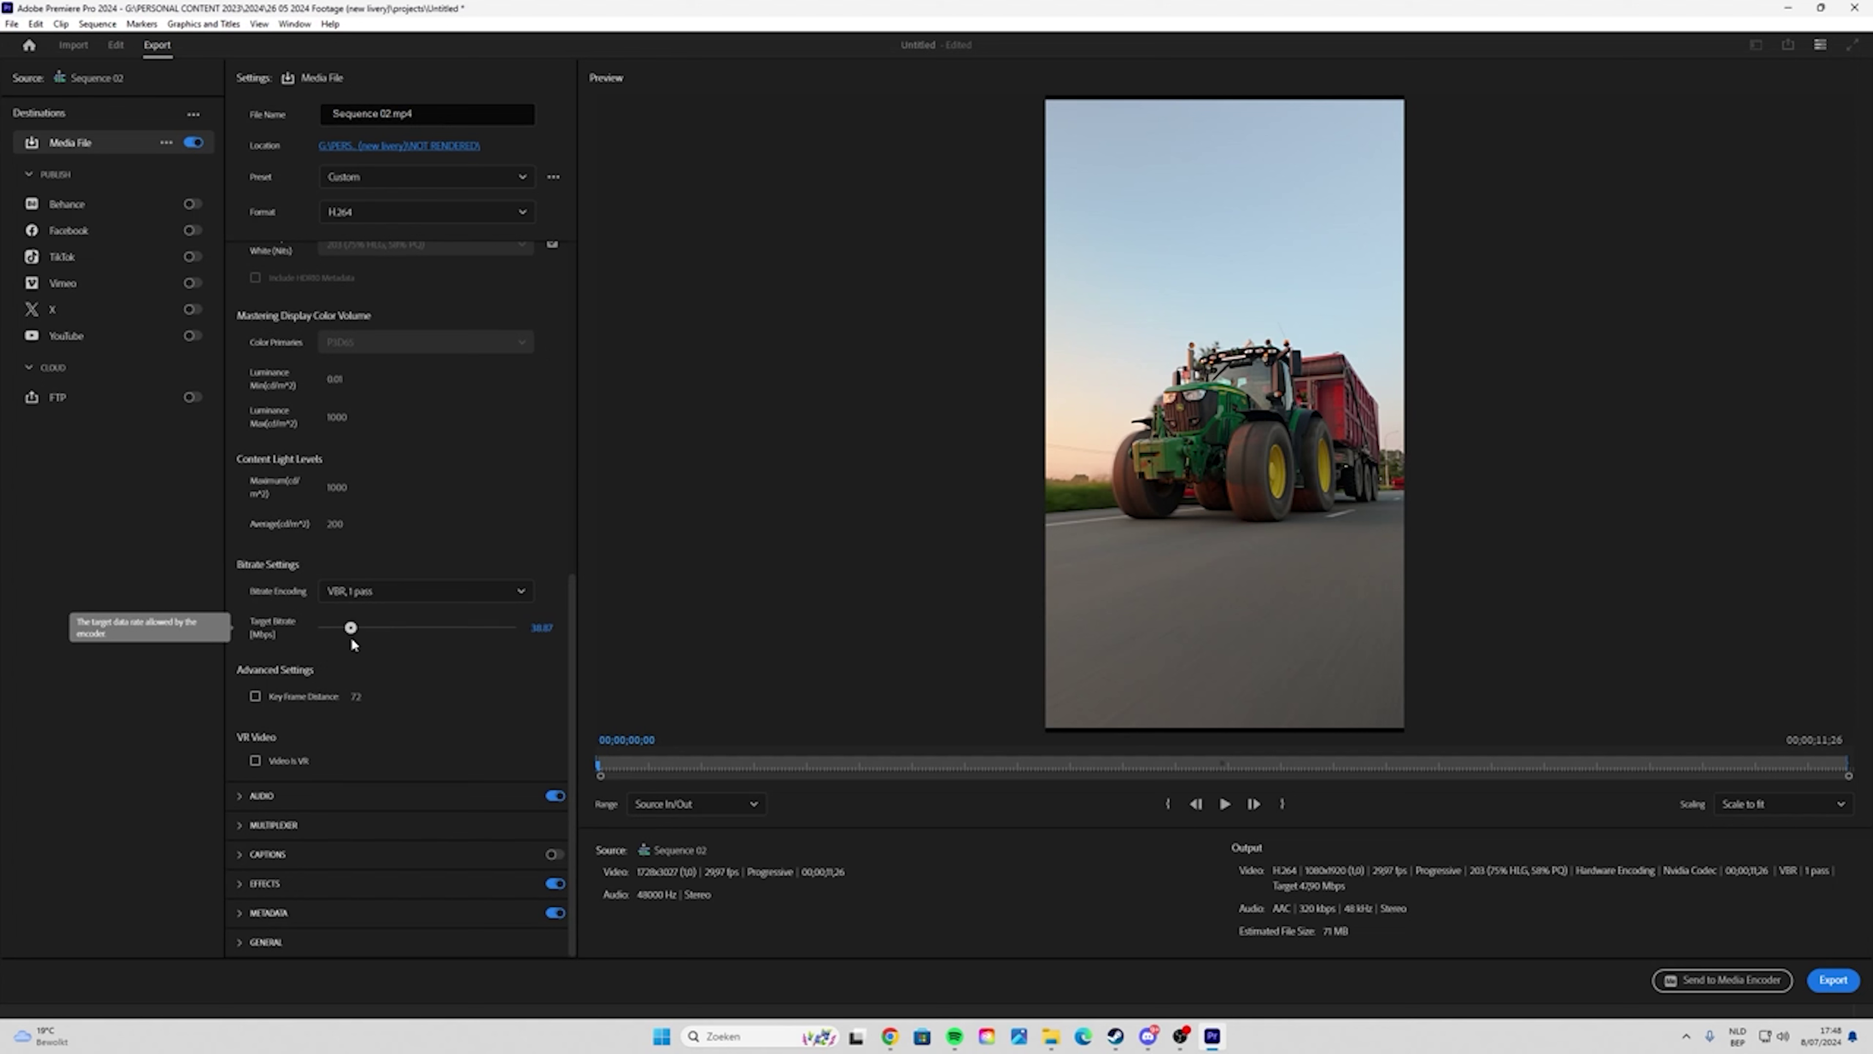
pyautogui.moveTo(351, 639); pyautogui.dragTo(353, 639)
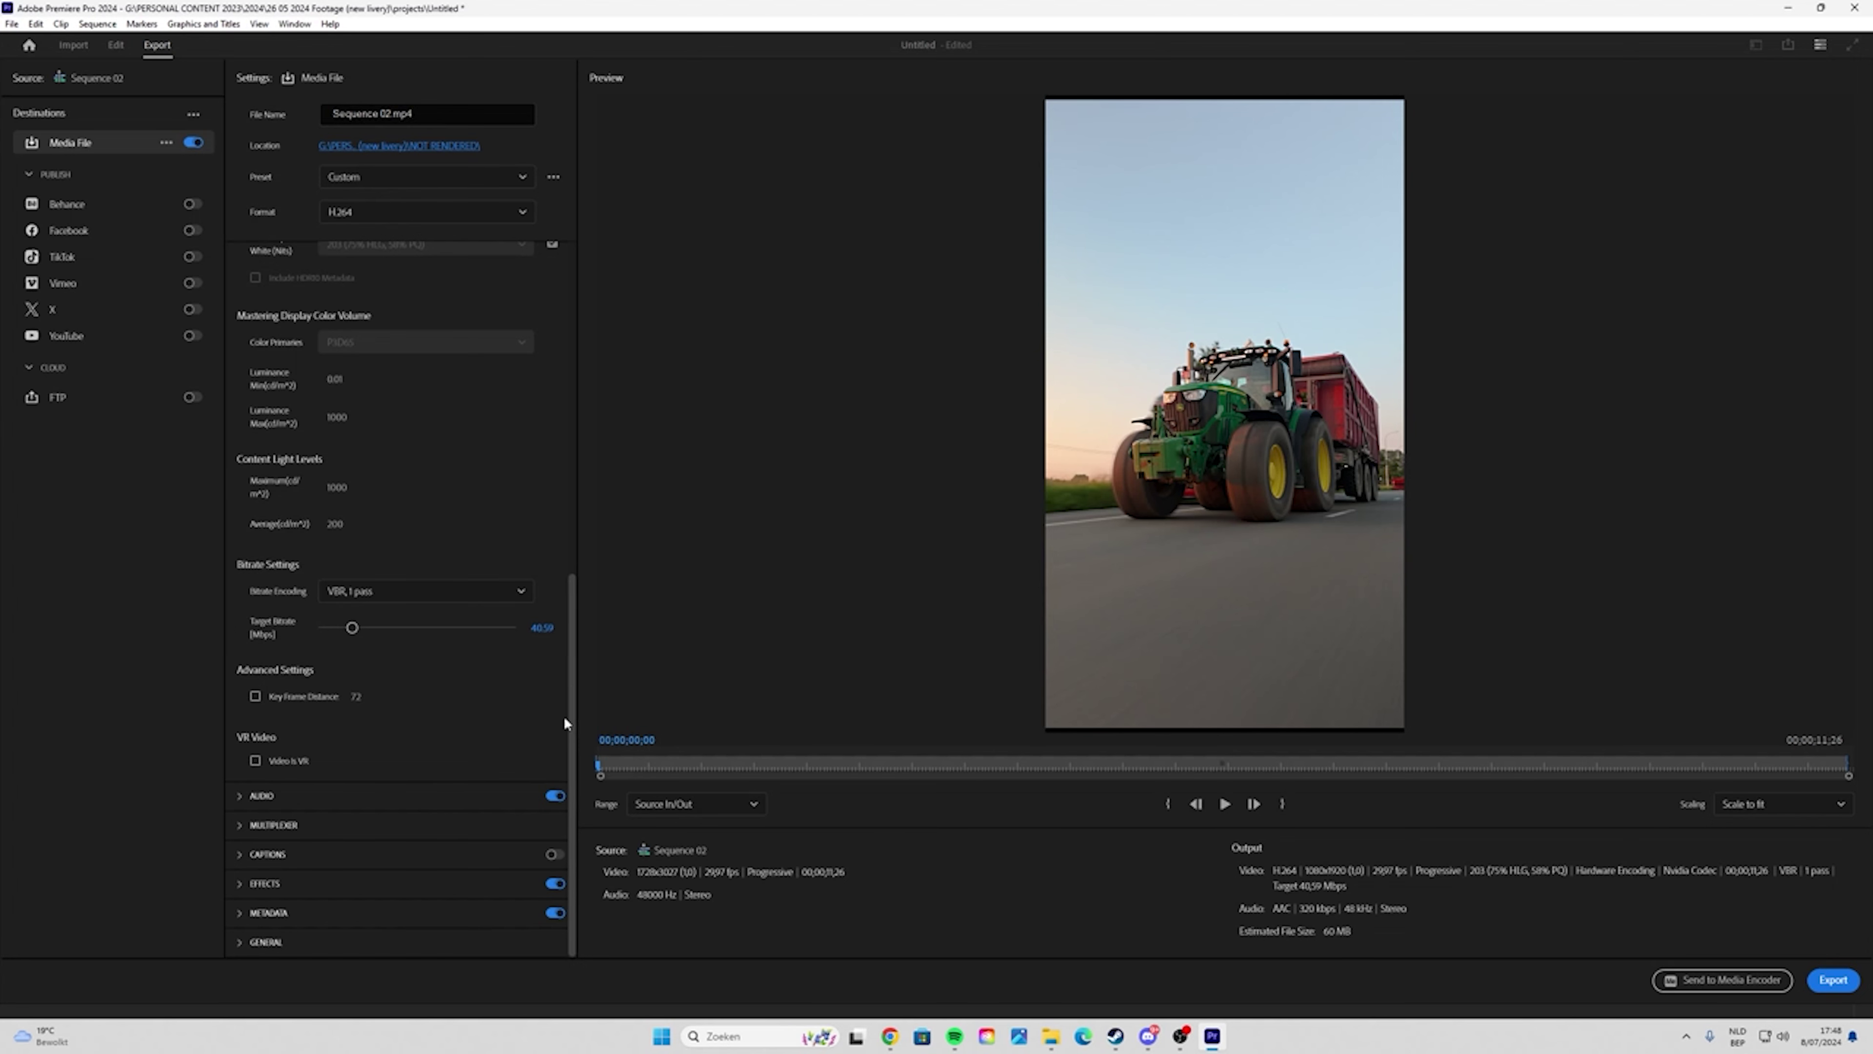
# - Set the export Scaling option to Scale to fill
pyautogui.scroll(5, 564, 715)
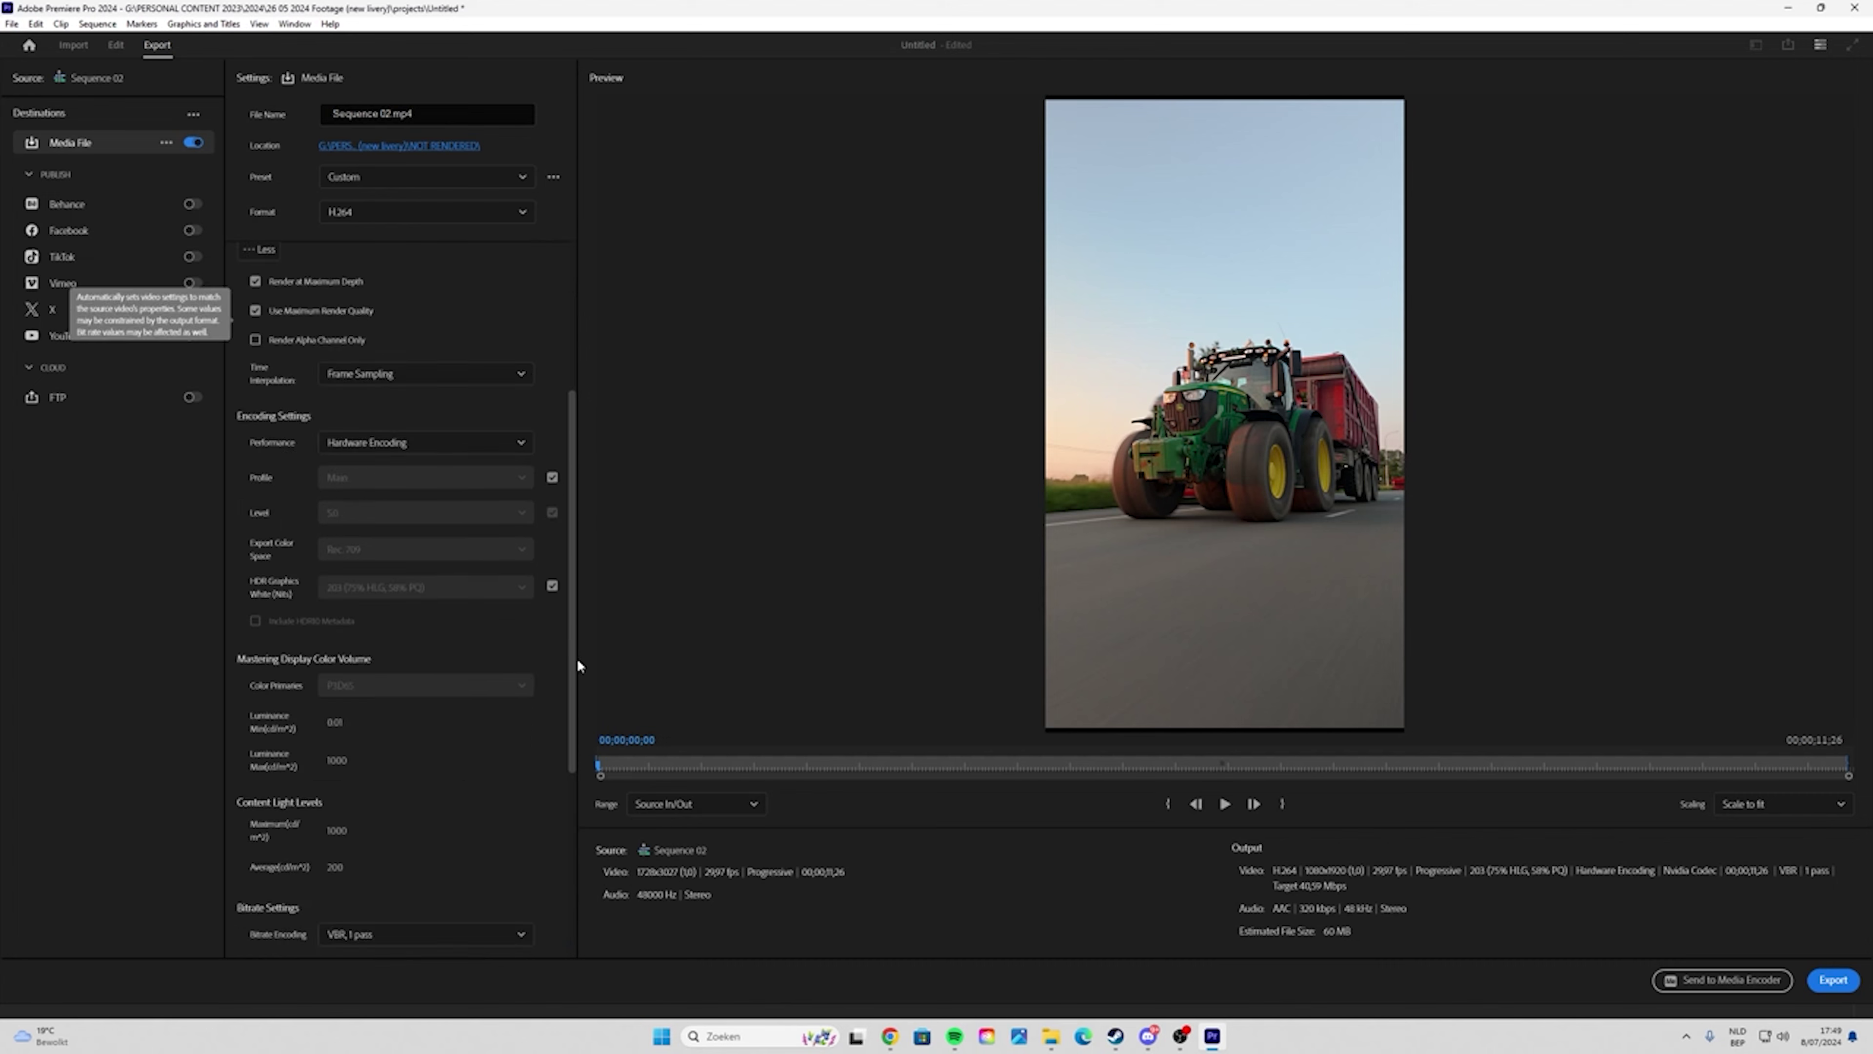
pyautogui.moveTo(576, 658); pyautogui.dragTo(578, 281)
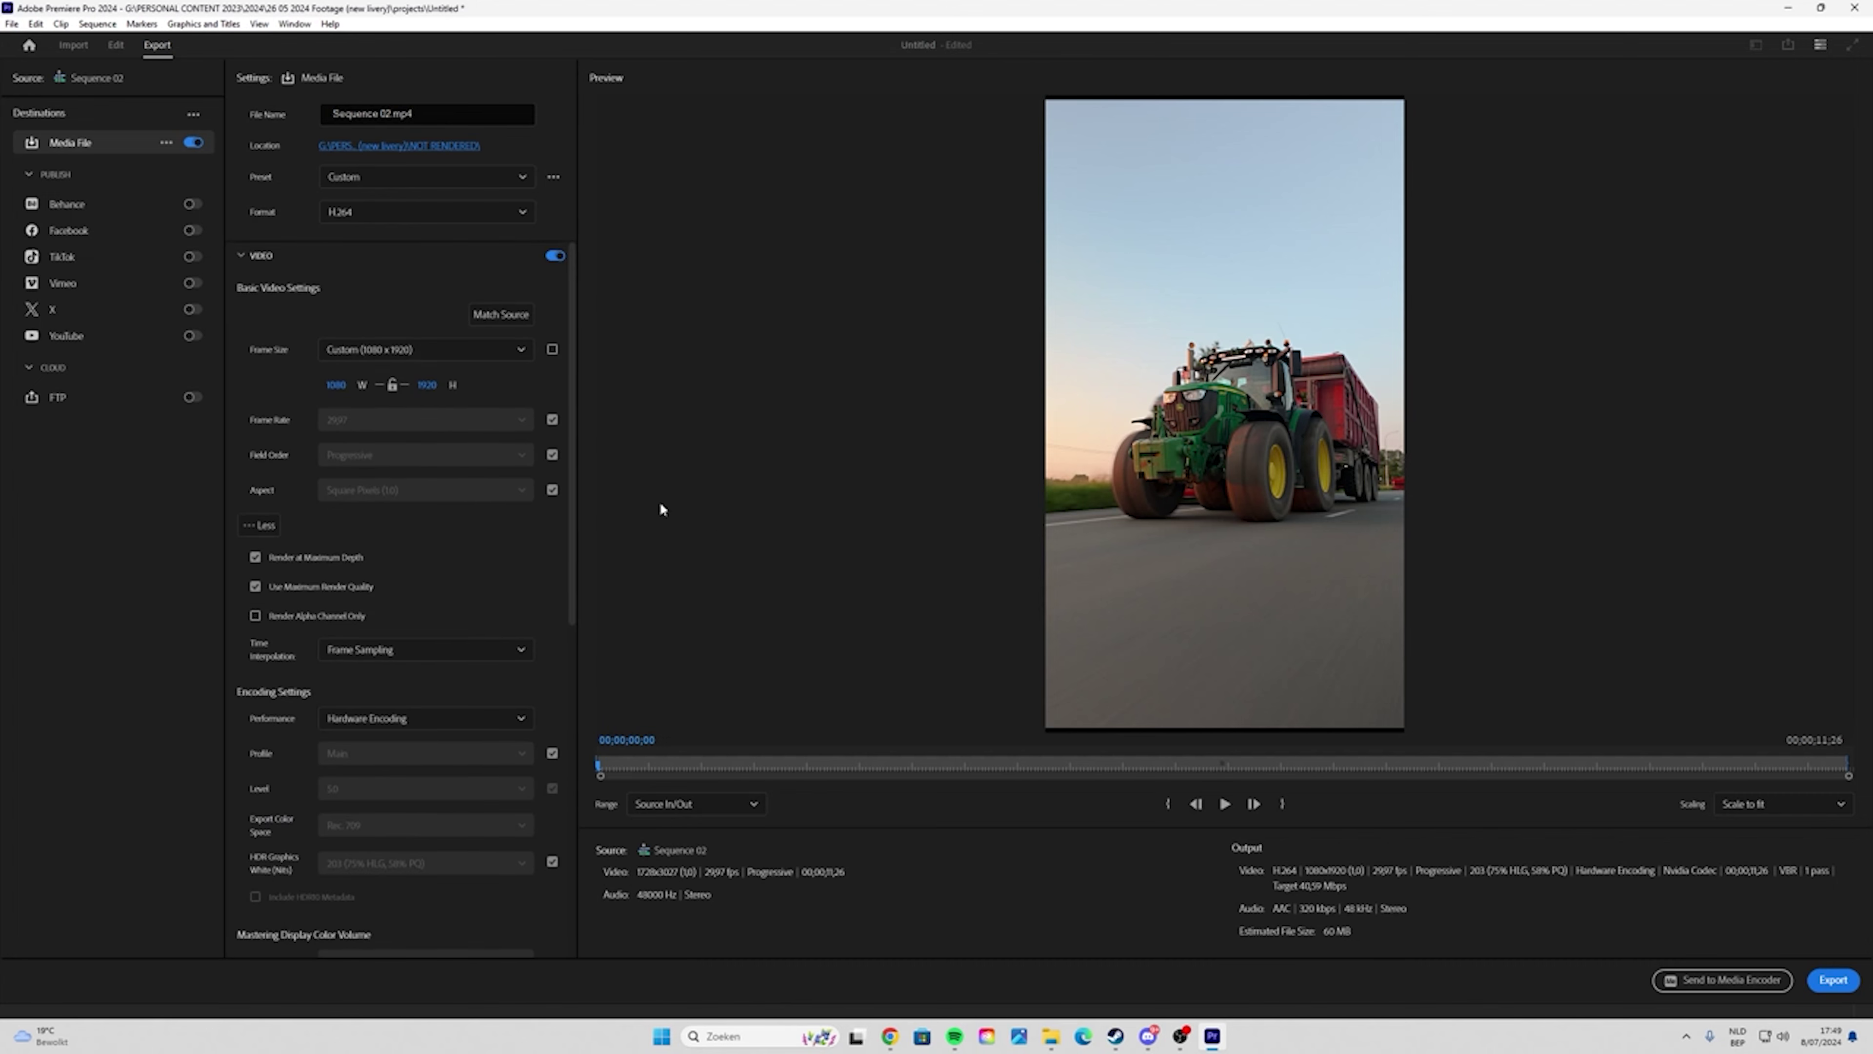
pyautogui.moveTo(570, 462); pyautogui.dragTo(625, 232)
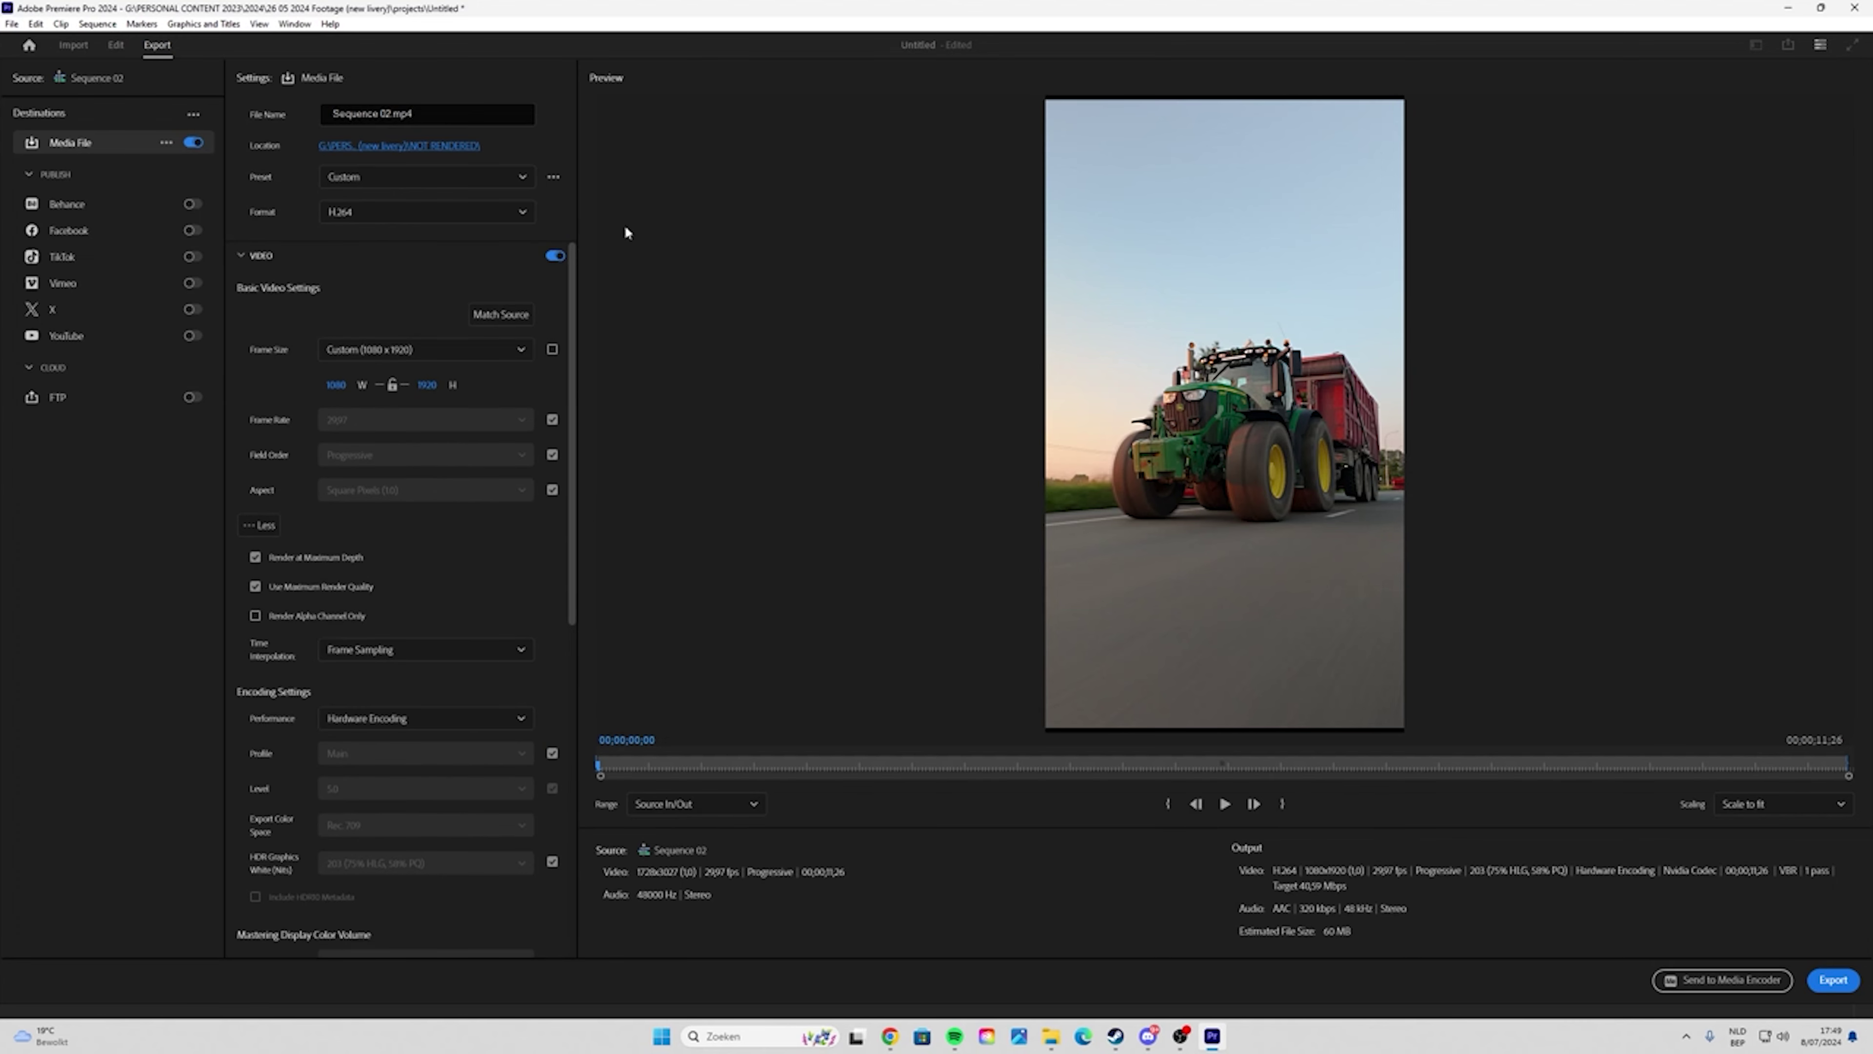
pyautogui.click(1760, 819)
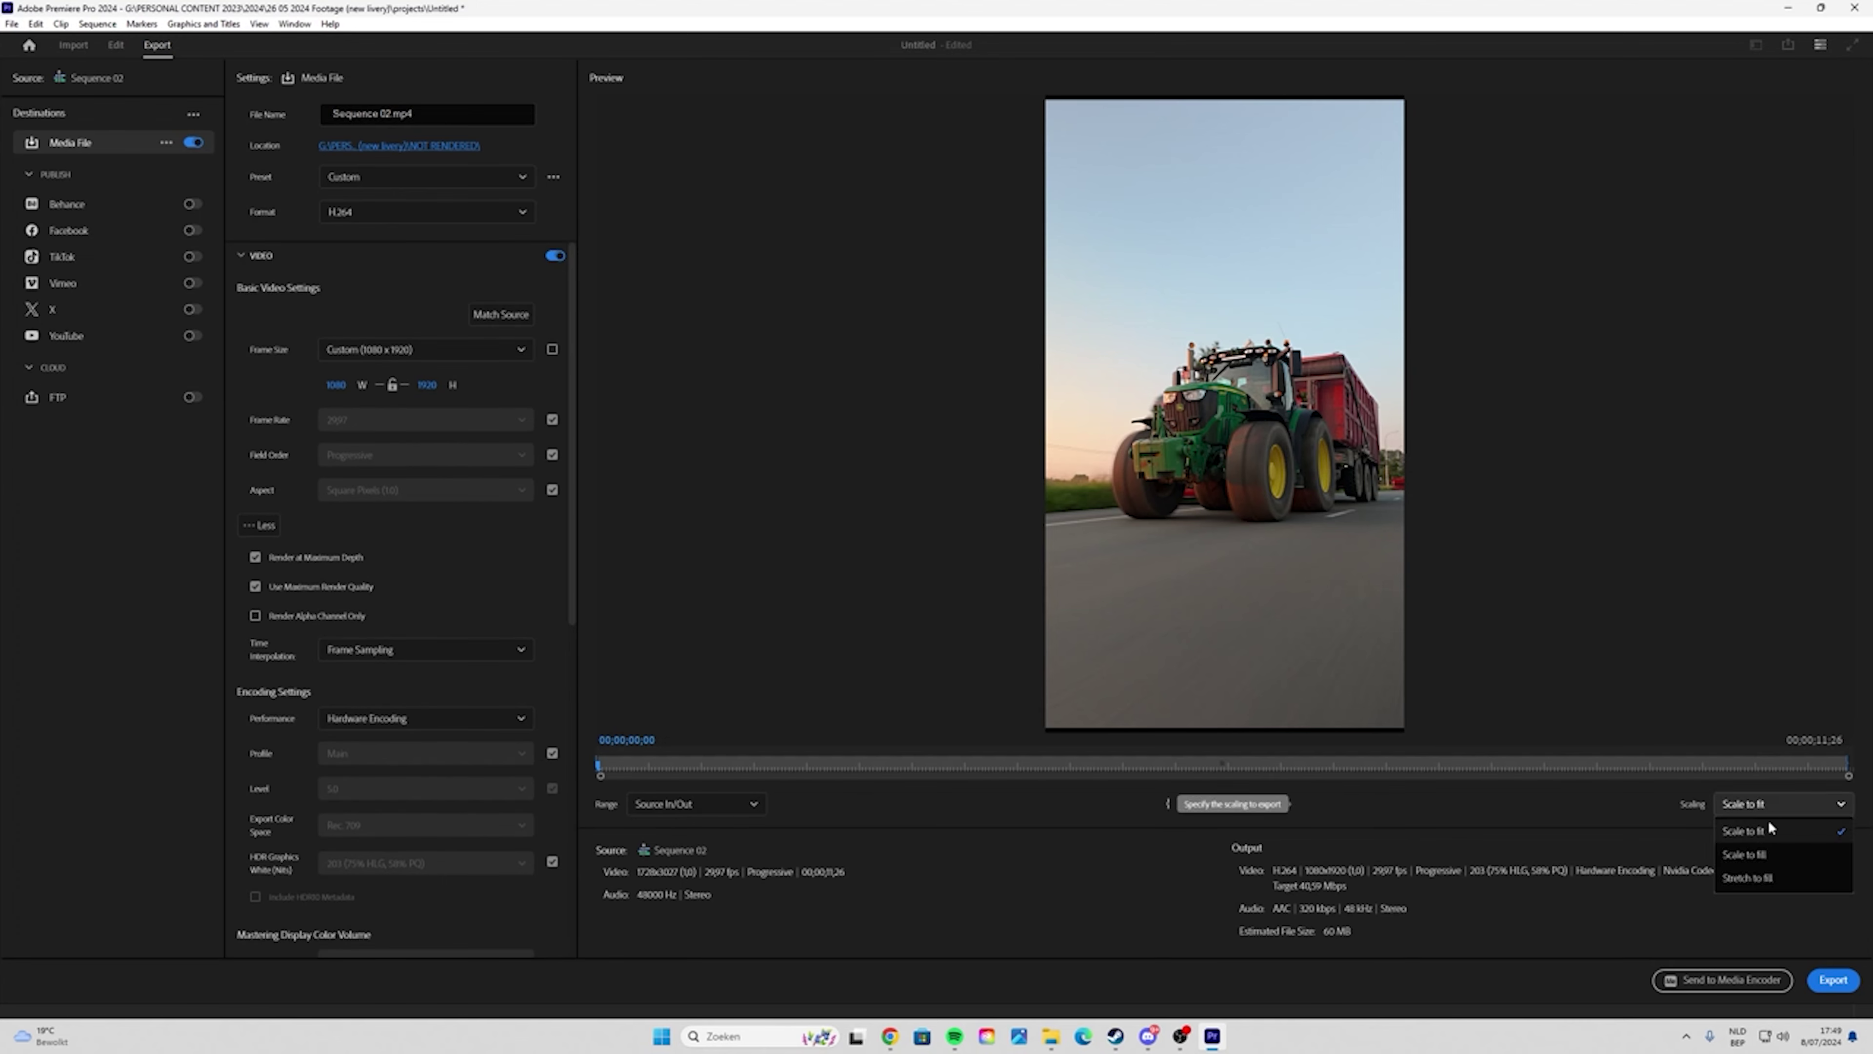
pyautogui.click(1747, 855)
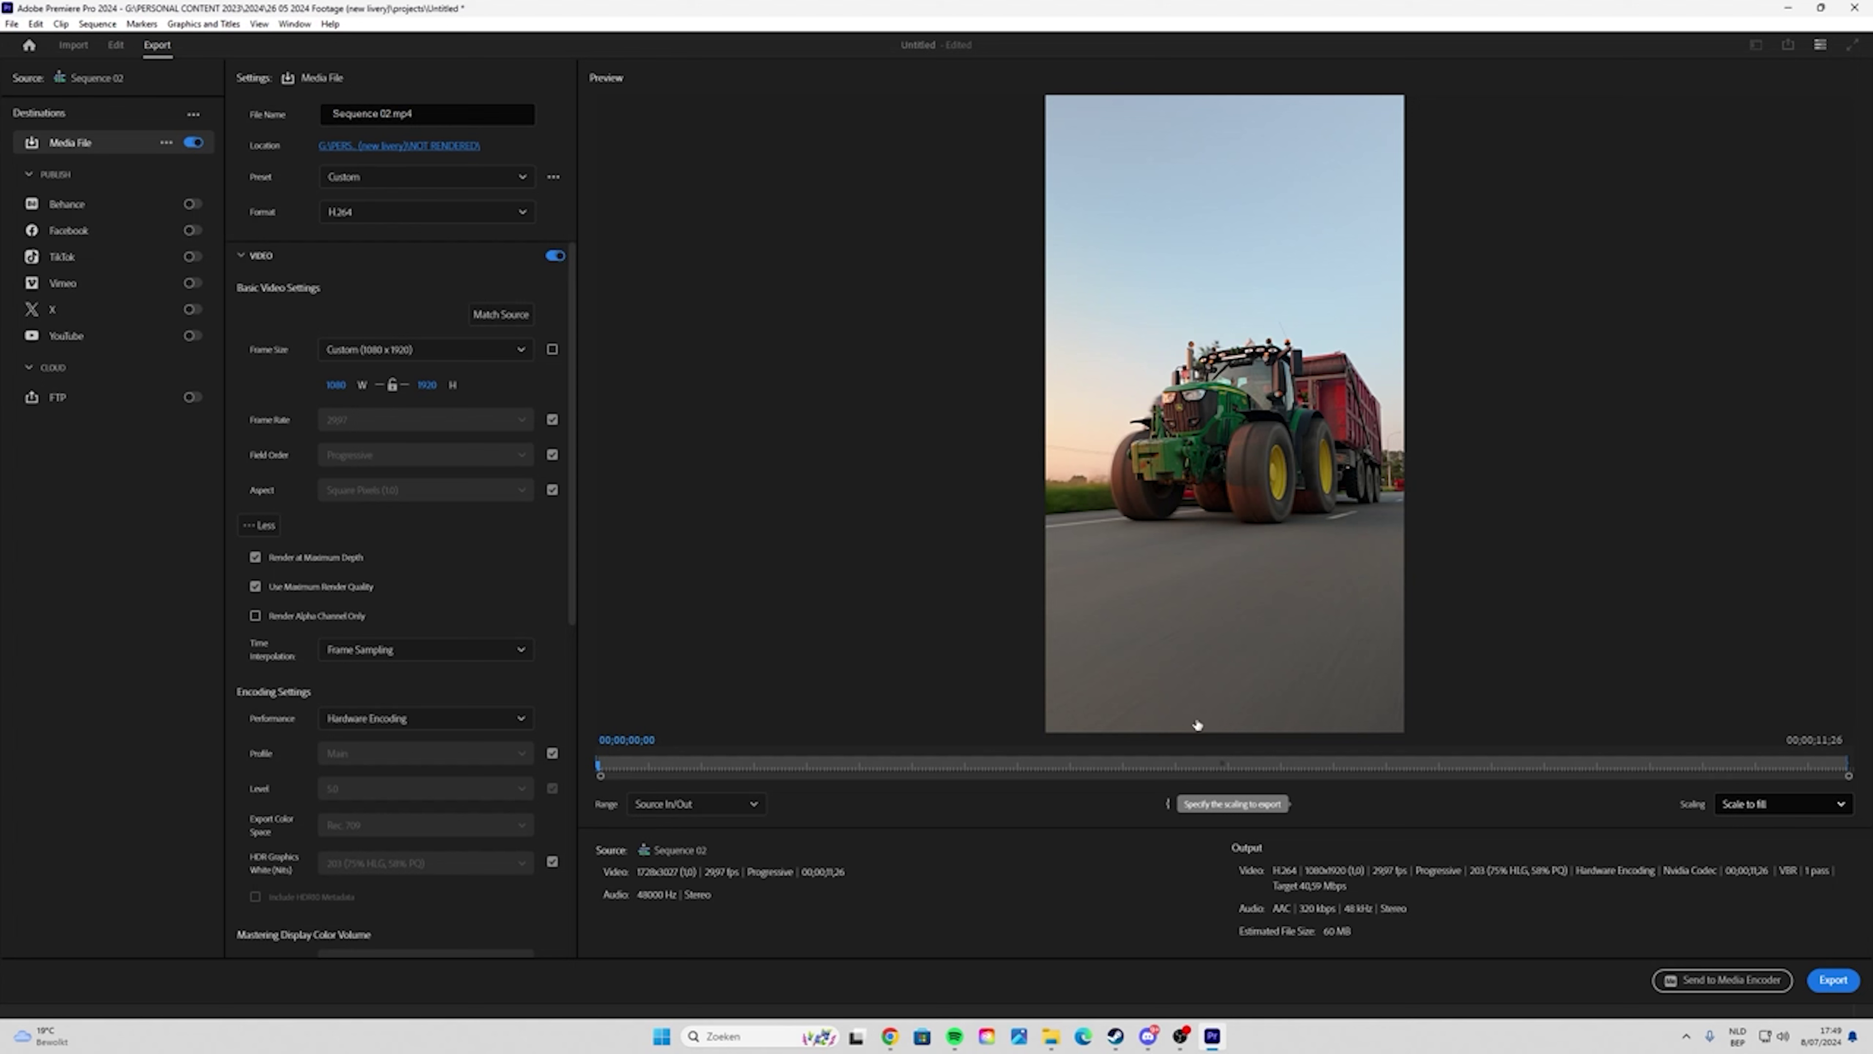